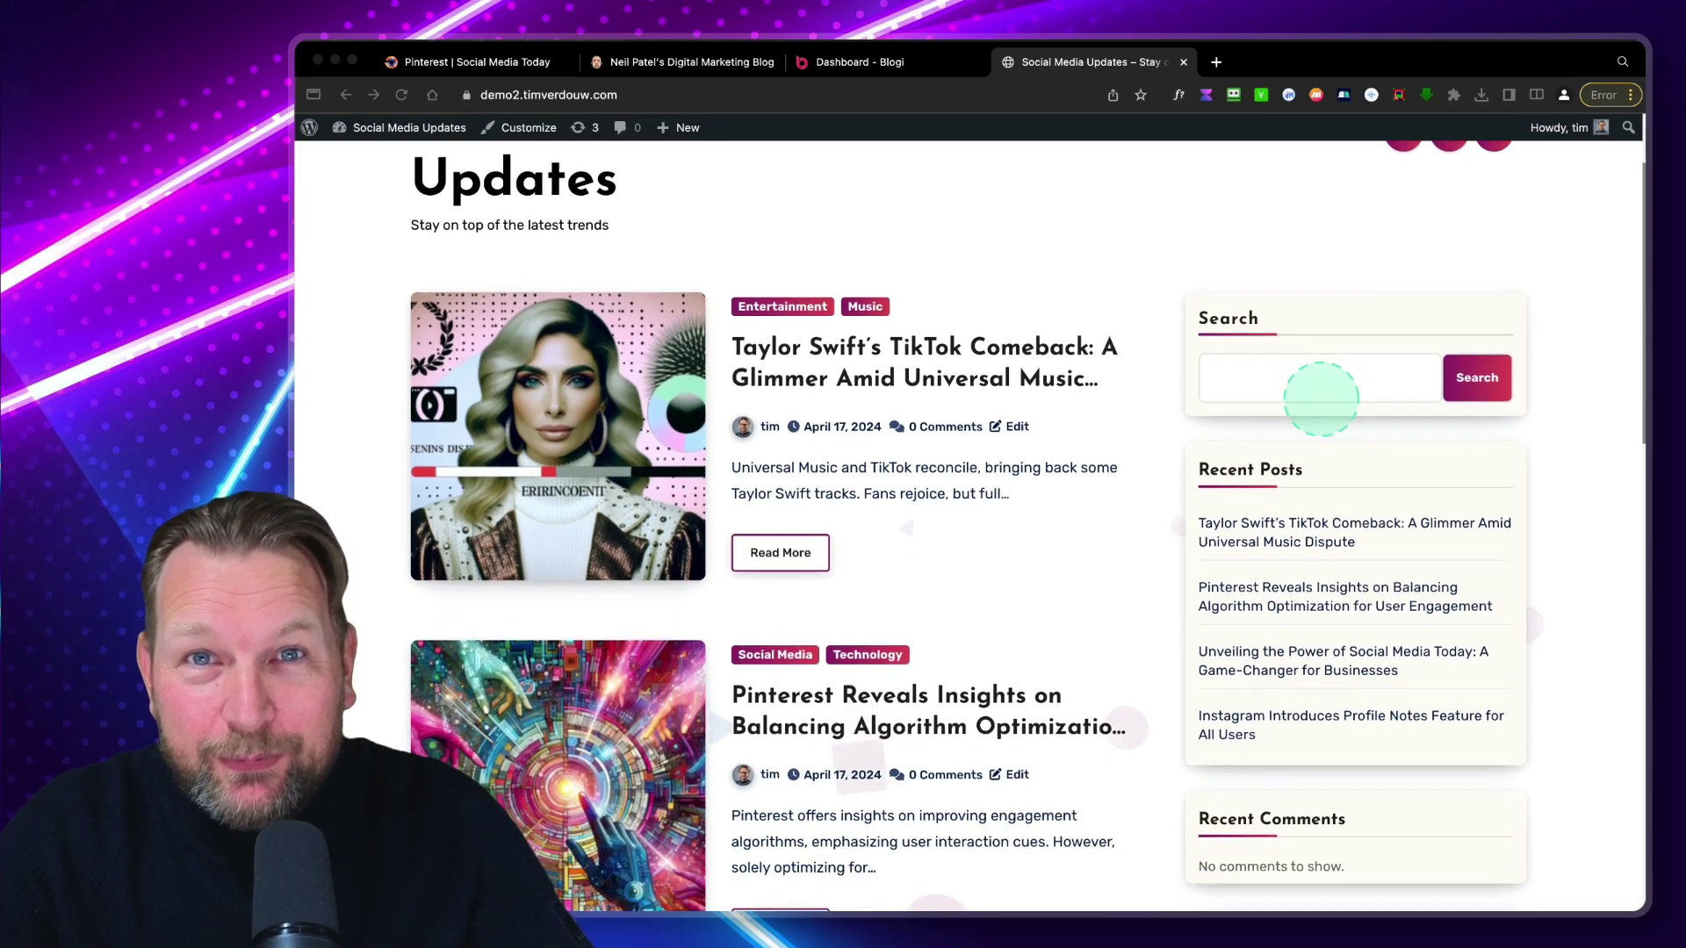
Step: Show the Blogi dashboard's Articles chart for 17 Apr (four posted, one draft) and Top articles table
scroll(1321, 400, "down", 4)
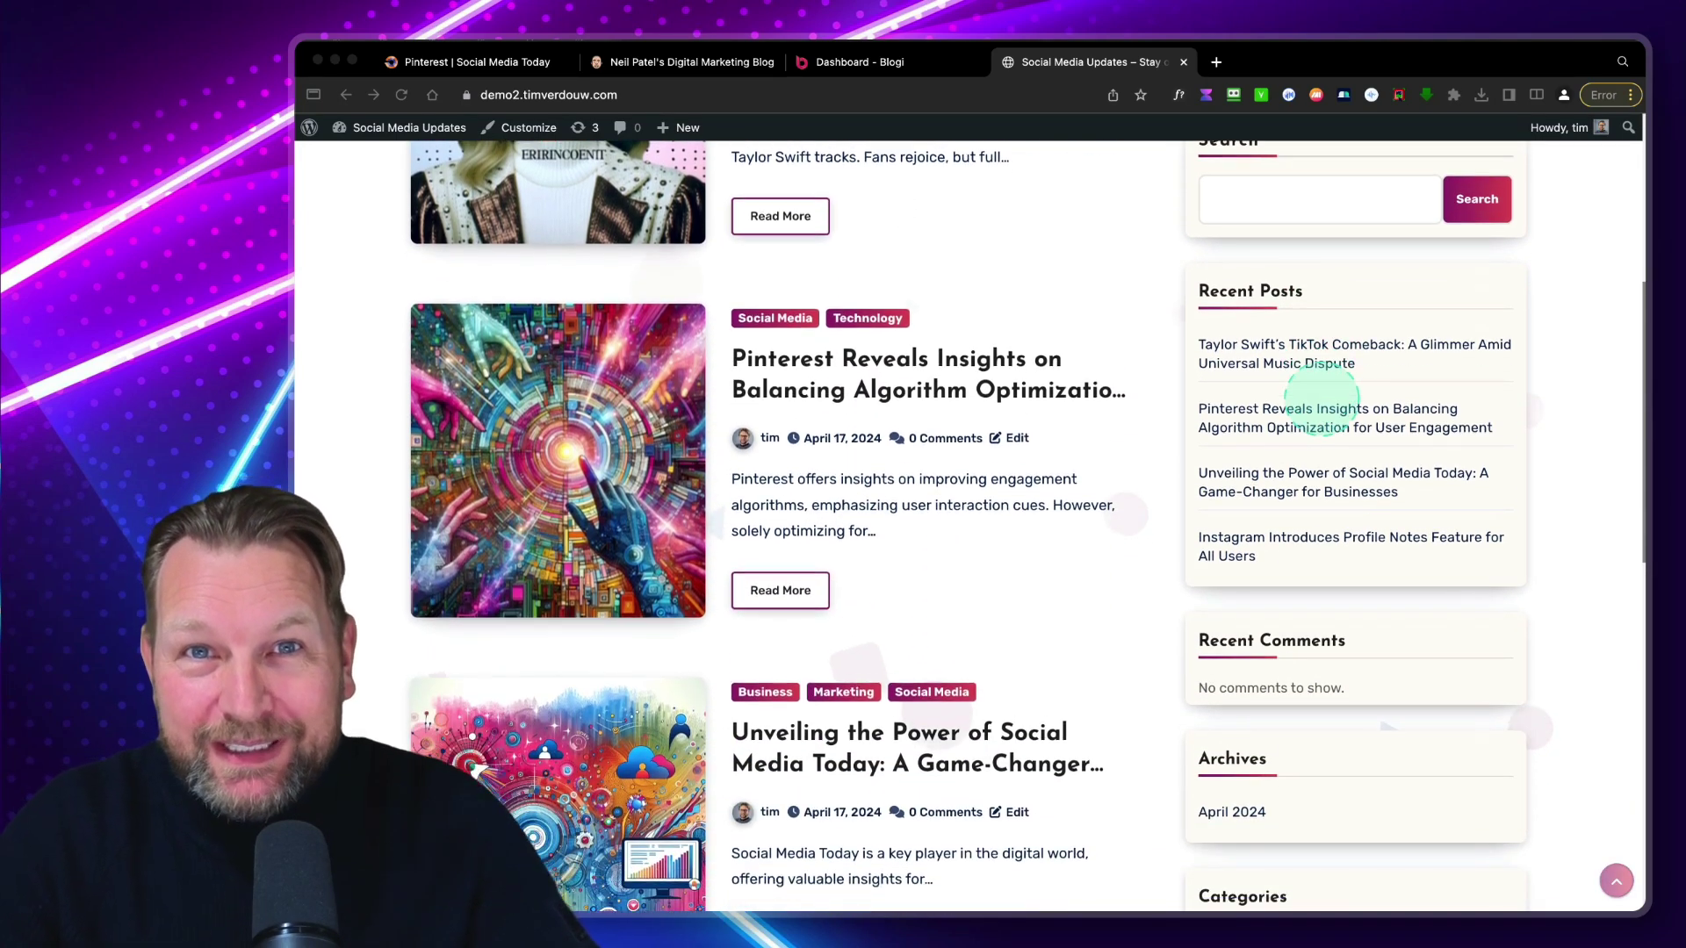
scroll(993, 205, "down", 4)
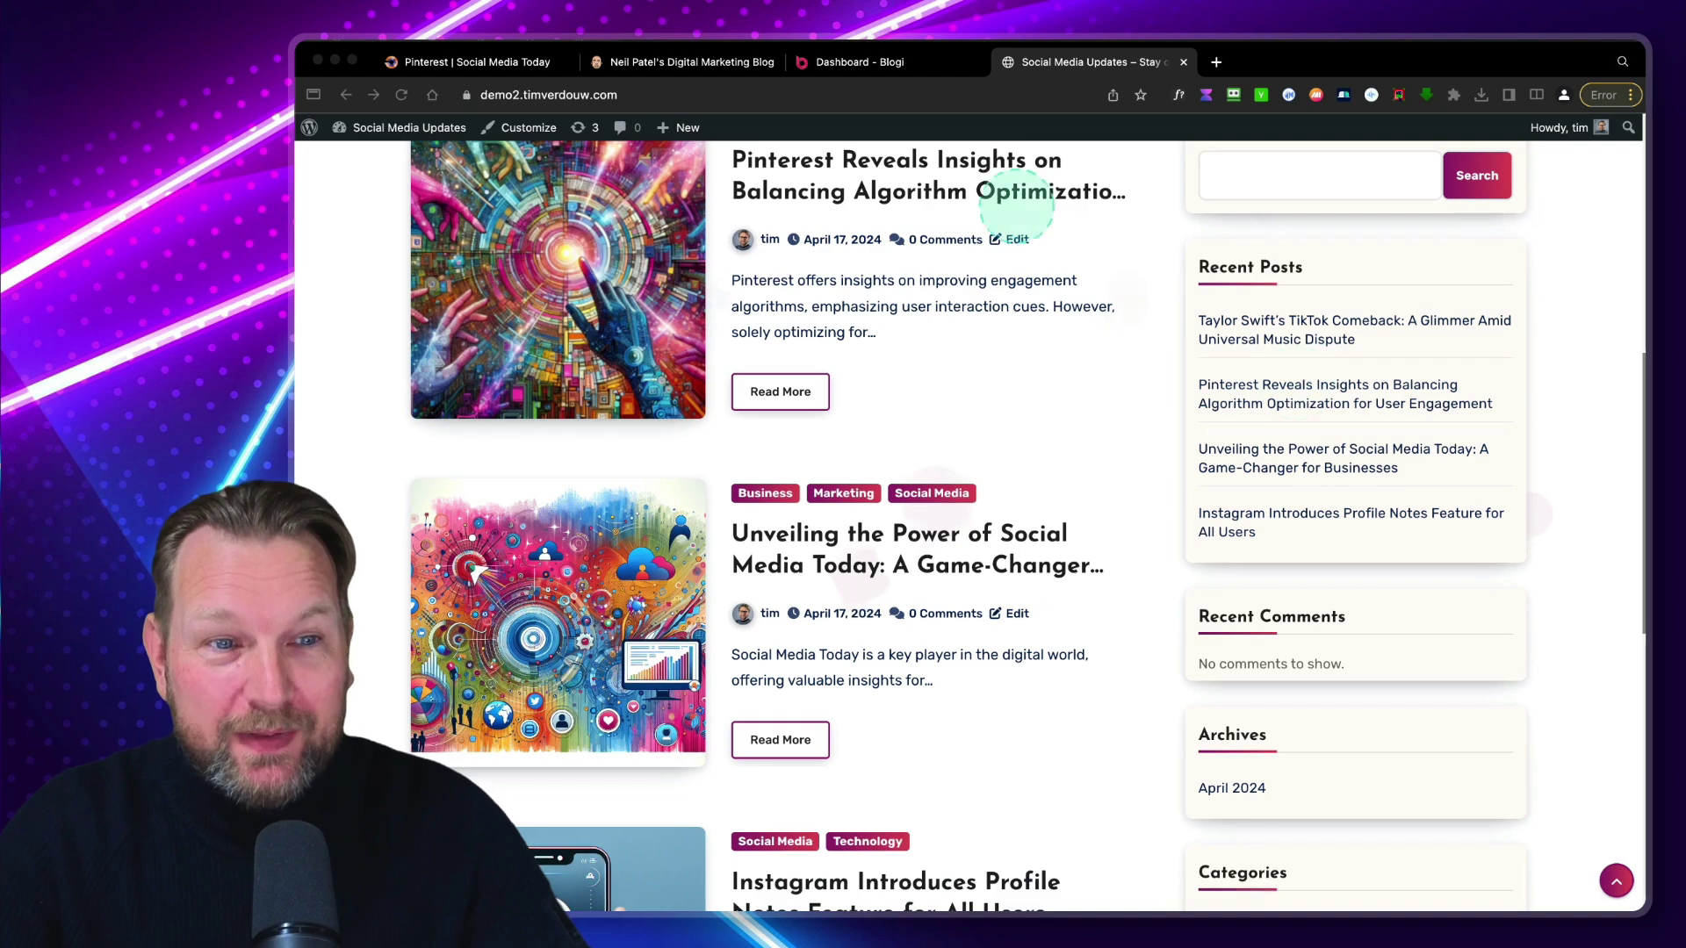
scroll(993, 204, "down", 4)
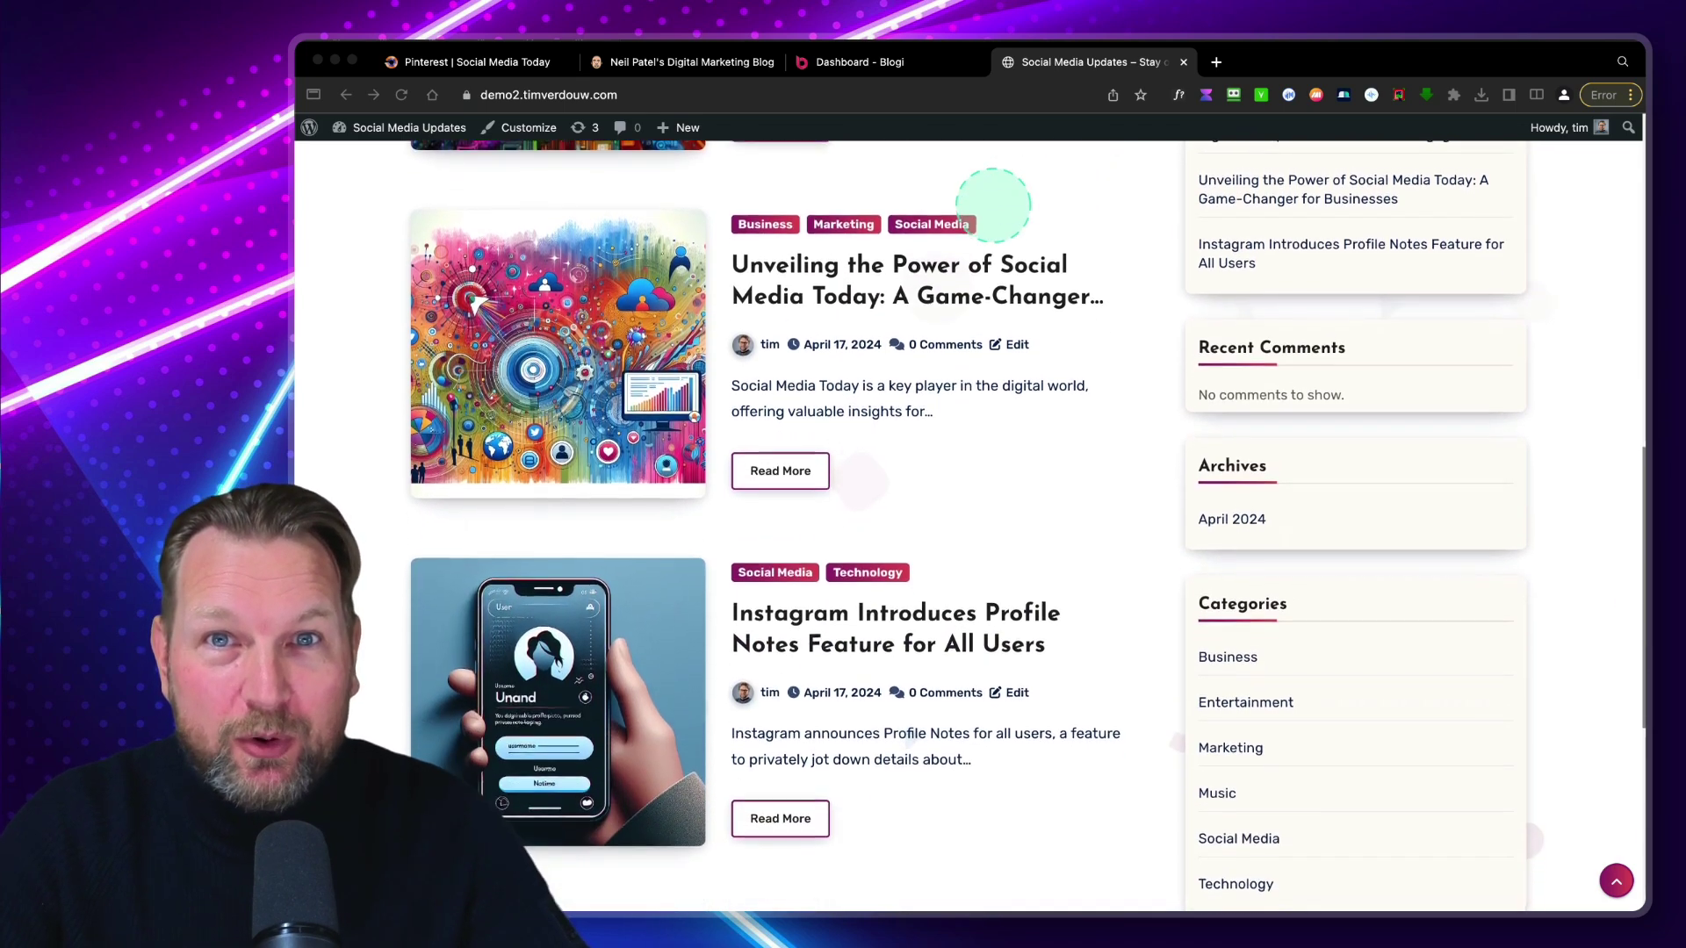
scroll(970, 514, "down", 4)
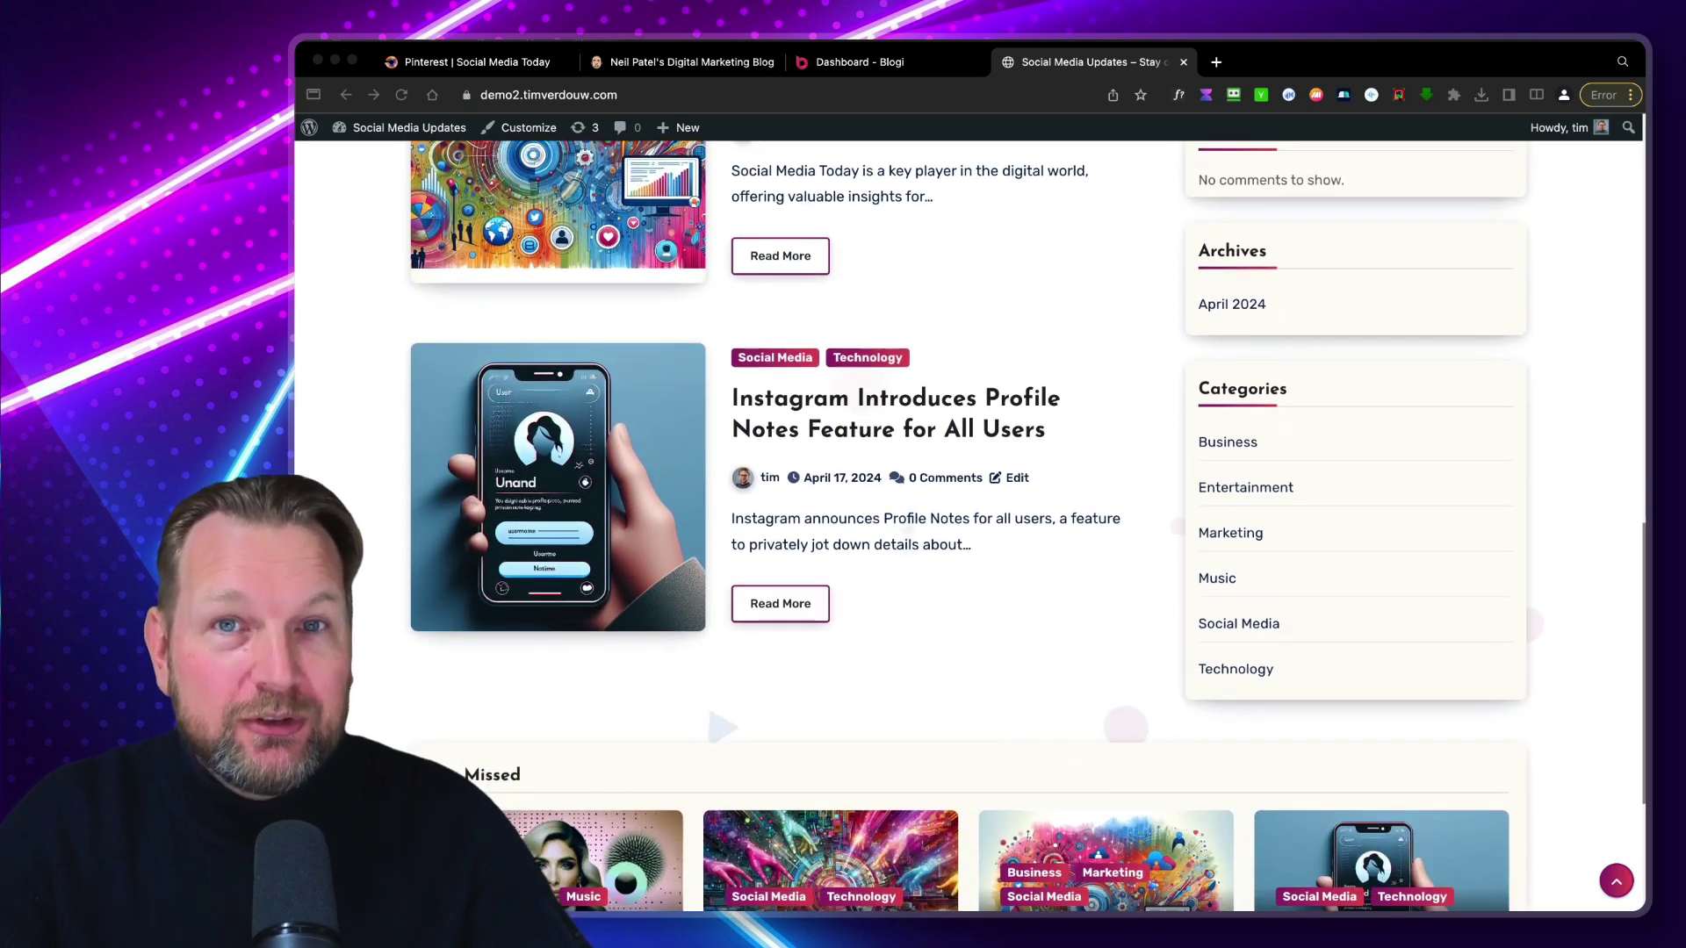
scroll(970, 514, "down", 3)
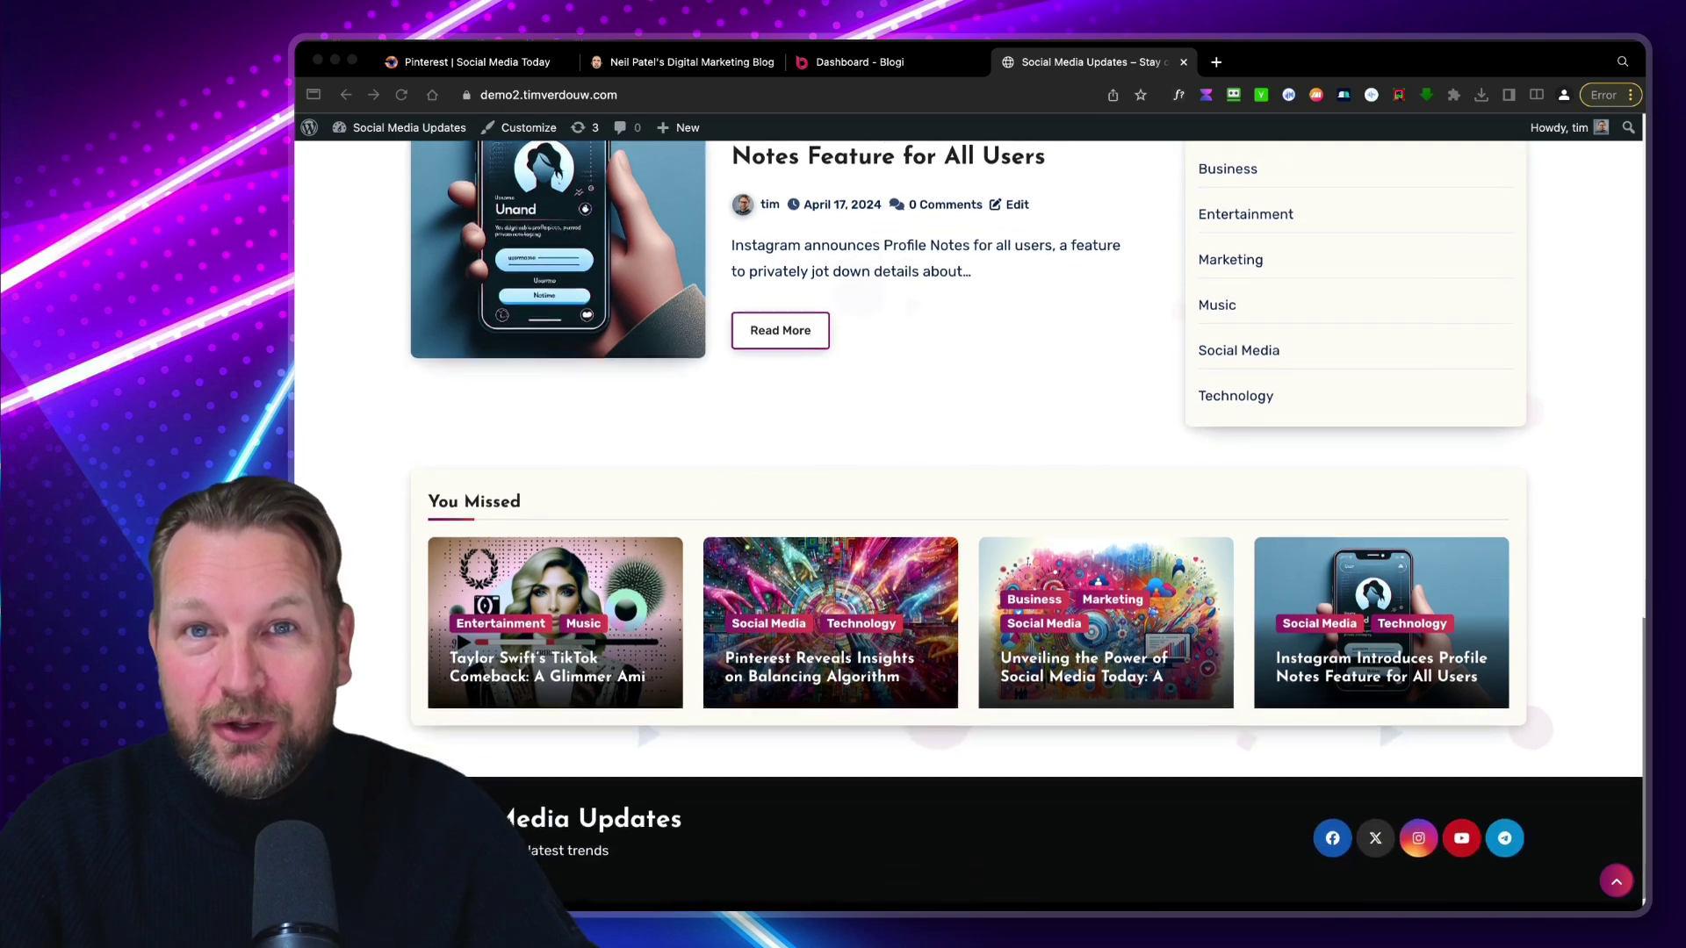
scroll(970, 514, "up", 15)
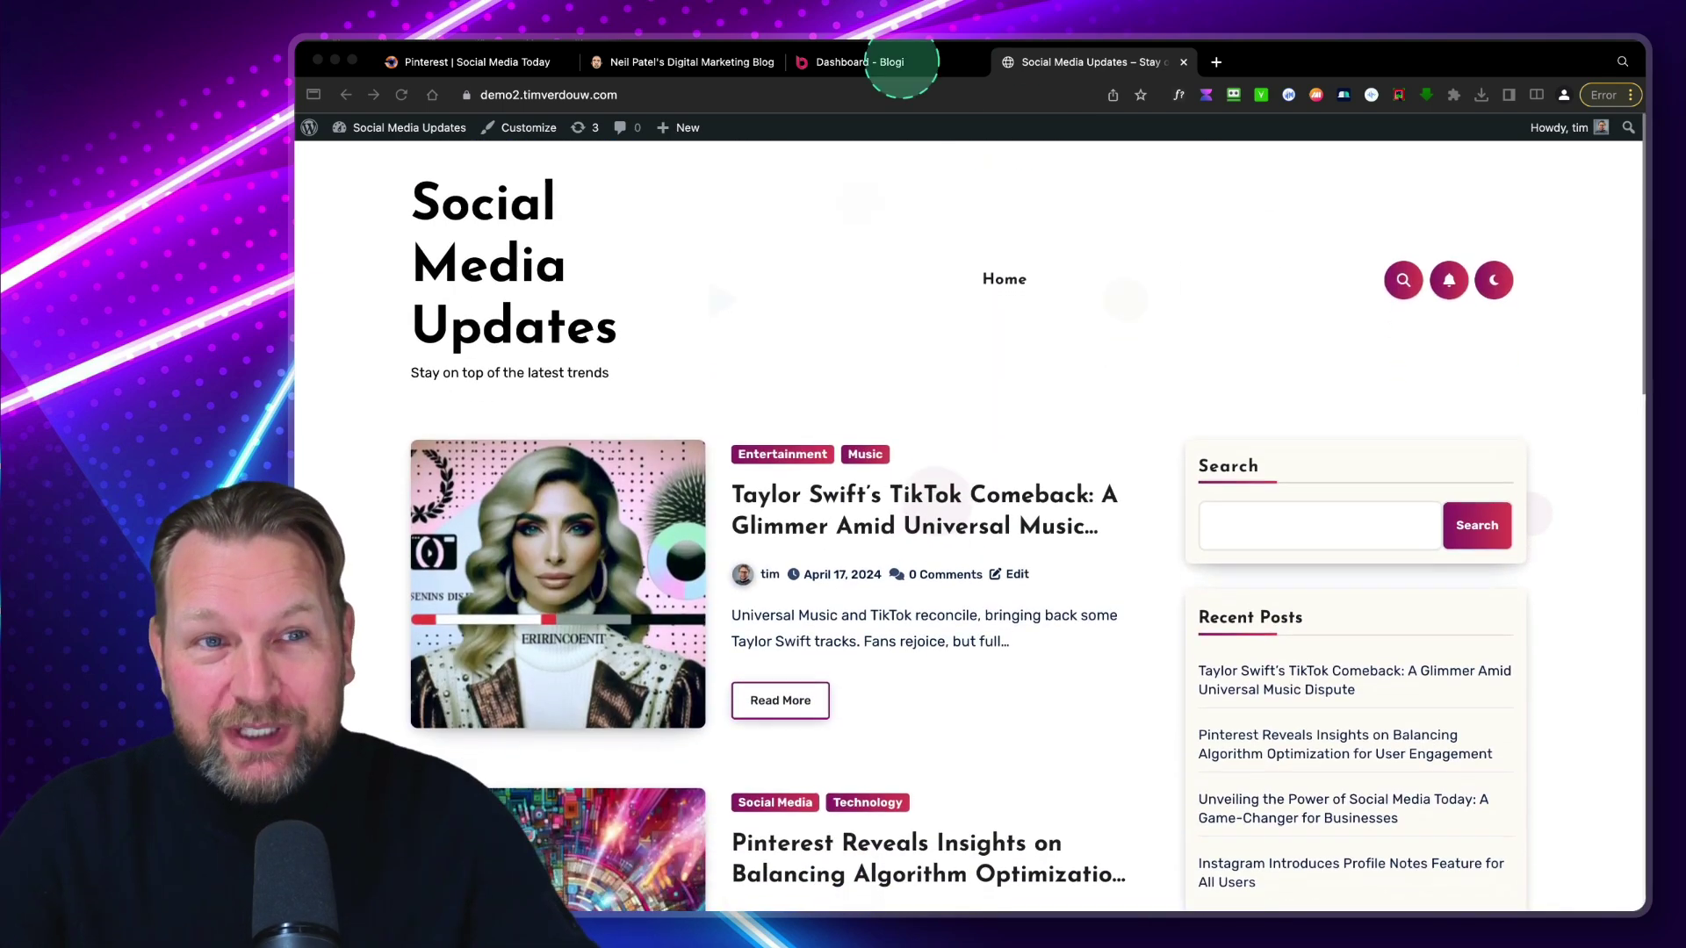
left_click(869, 60)
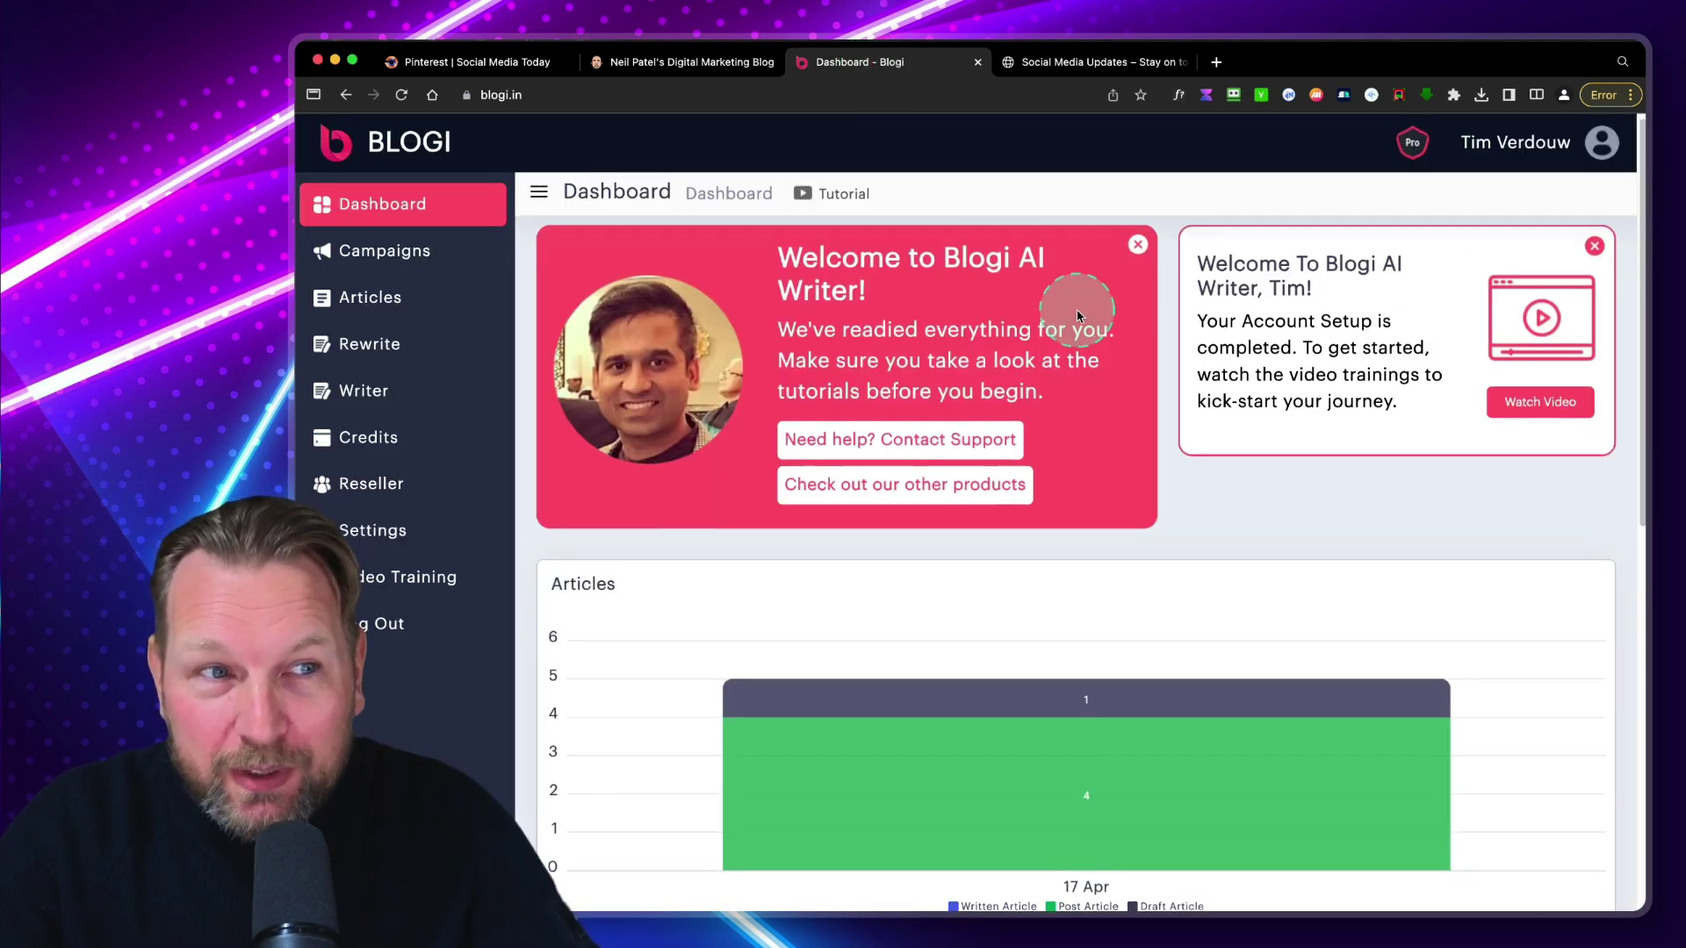
scroll(1078, 314, "down", 5)
scroll(1078, 315, "down", 2)
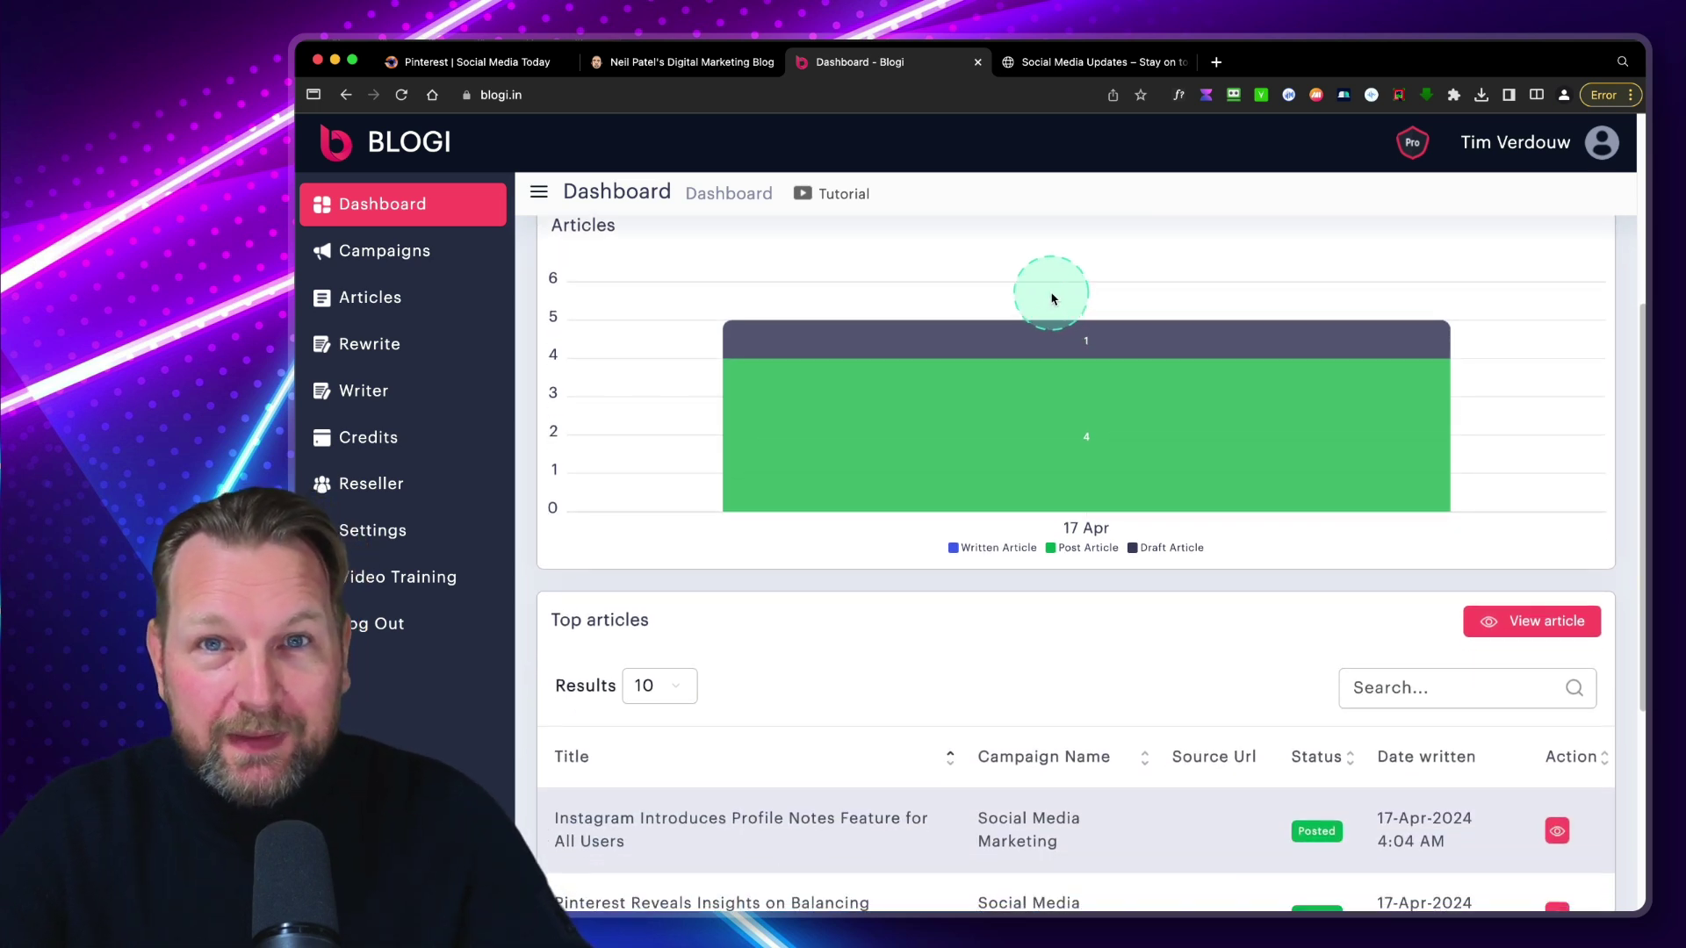
mouse_move(1051, 325)
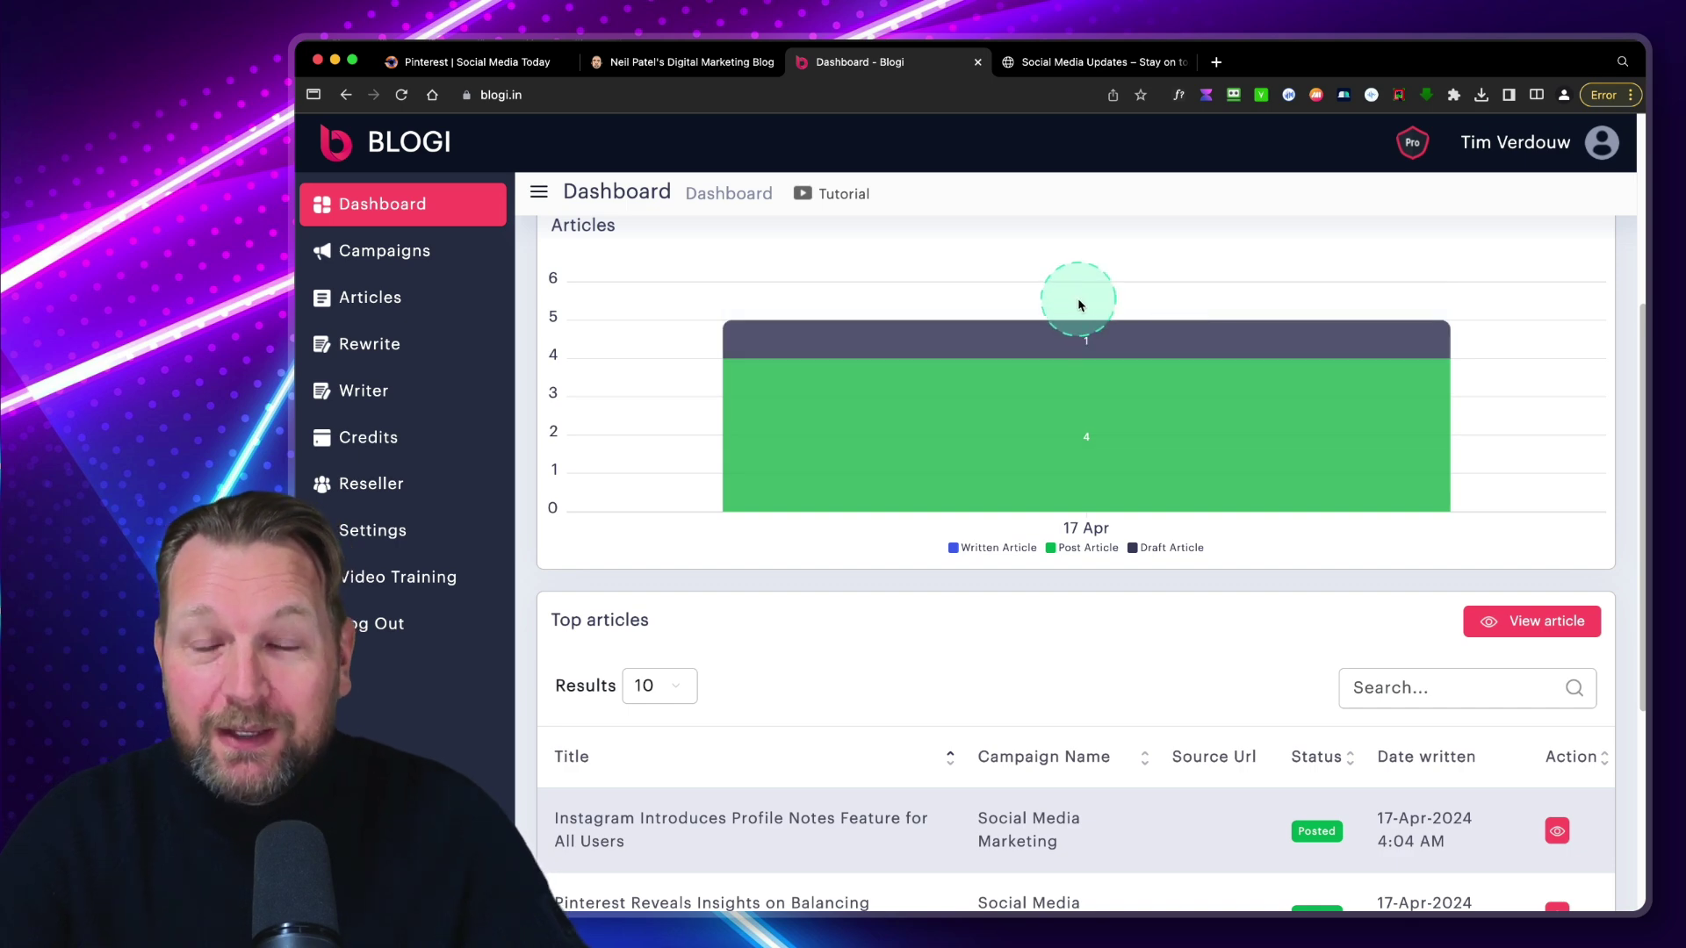
Step: Scroll the WordPress site's published posts down to Instagram Profile Notes, then return to Blogi's dashboard
left_click(1024, 61)
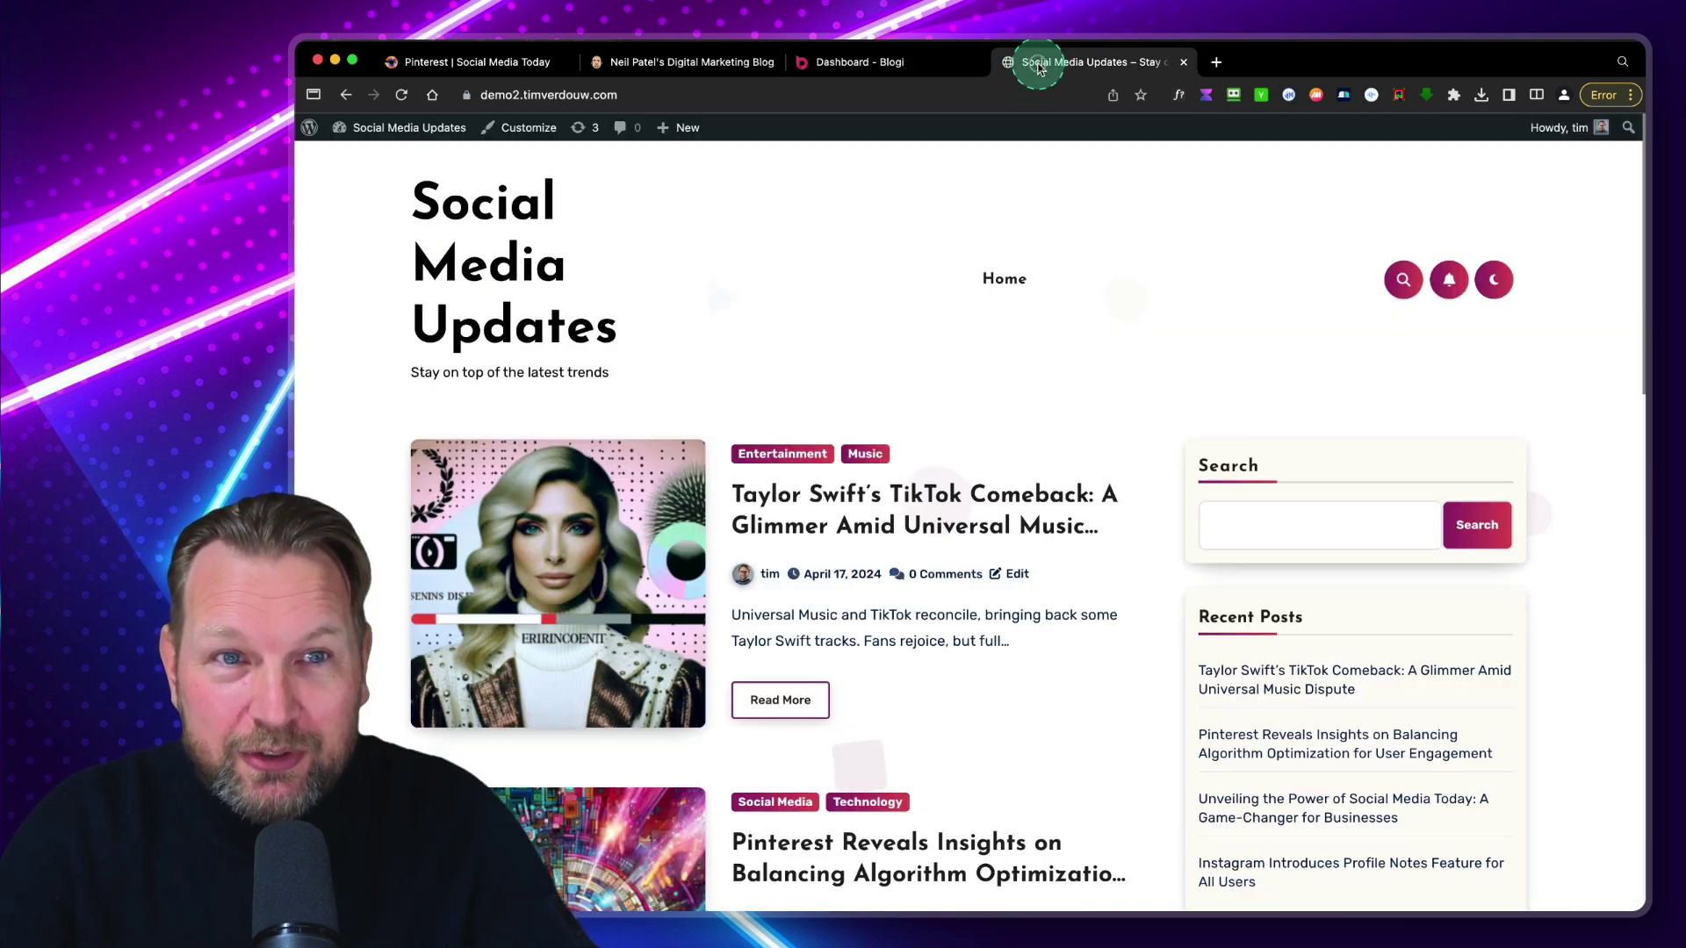
scroll(983, 352, "down", 2)
scroll(983, 352, "down", 8)
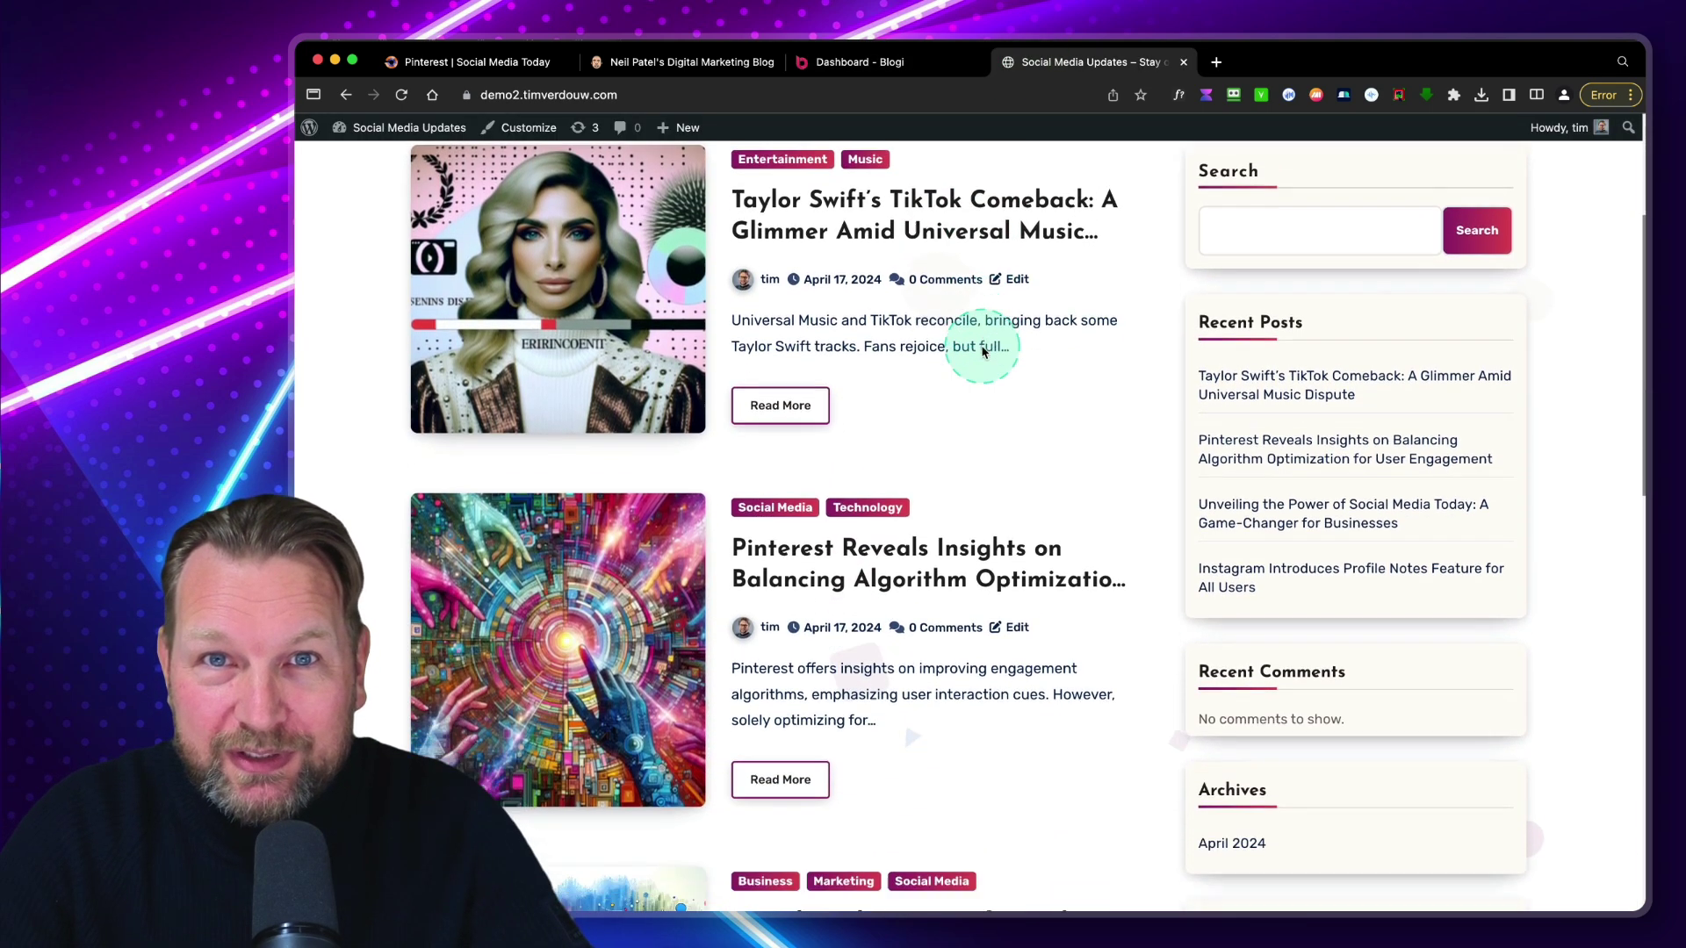
scroll(984, 352, "down", 9)
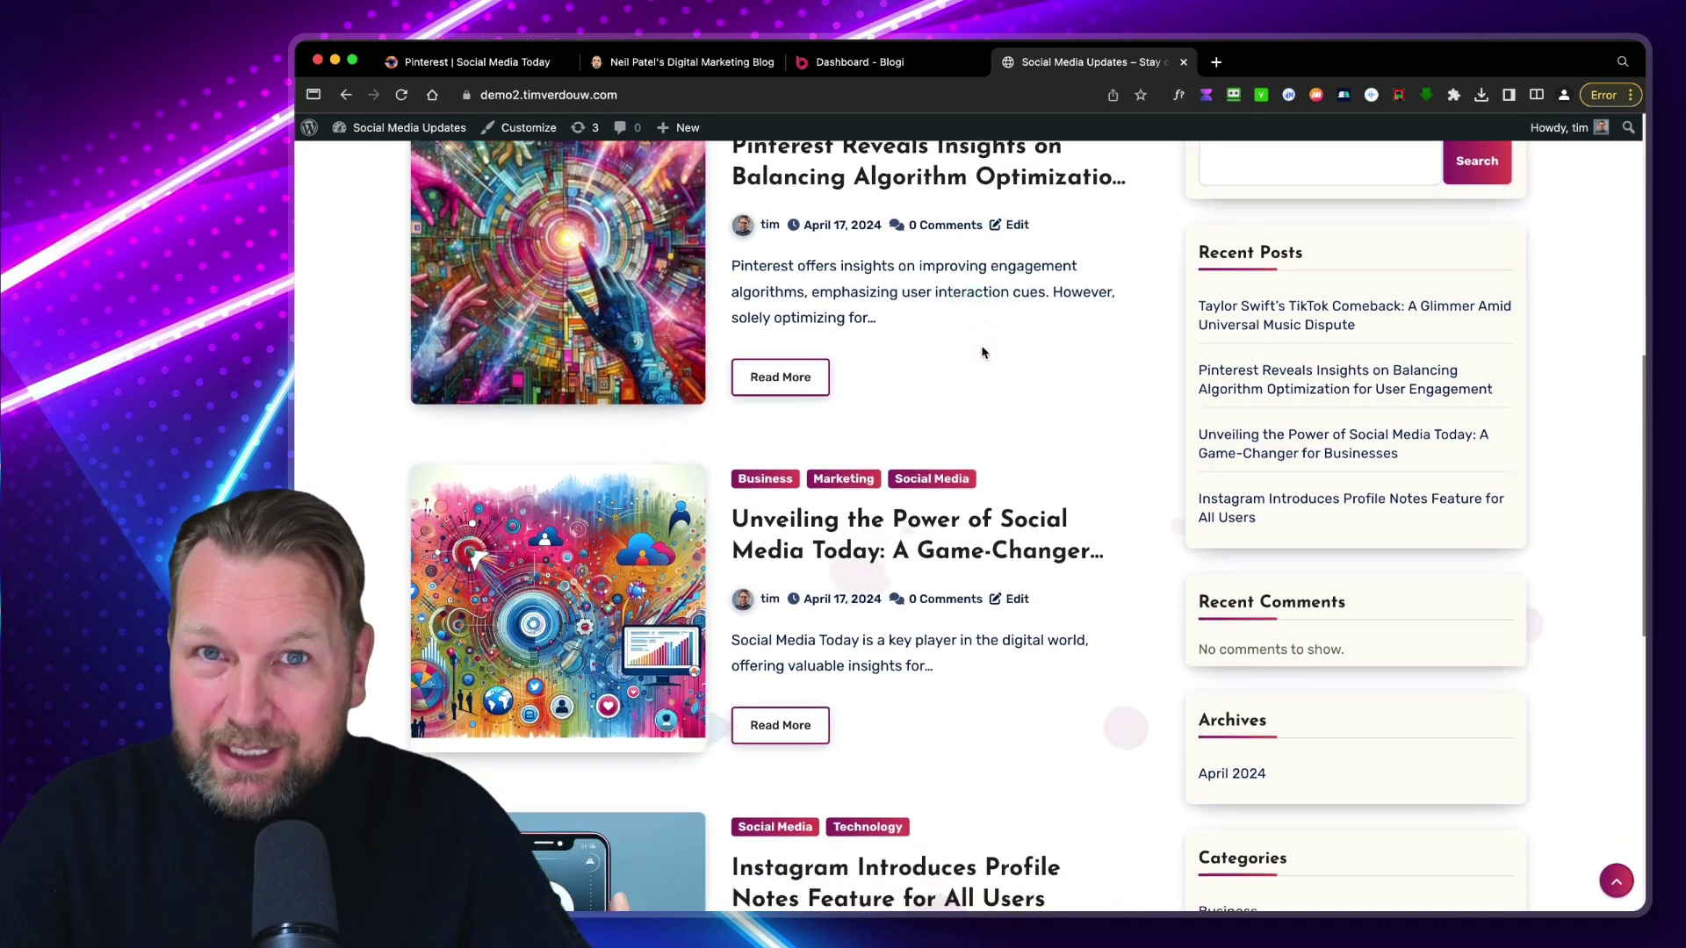
scroll(983, 352, "down", 1)
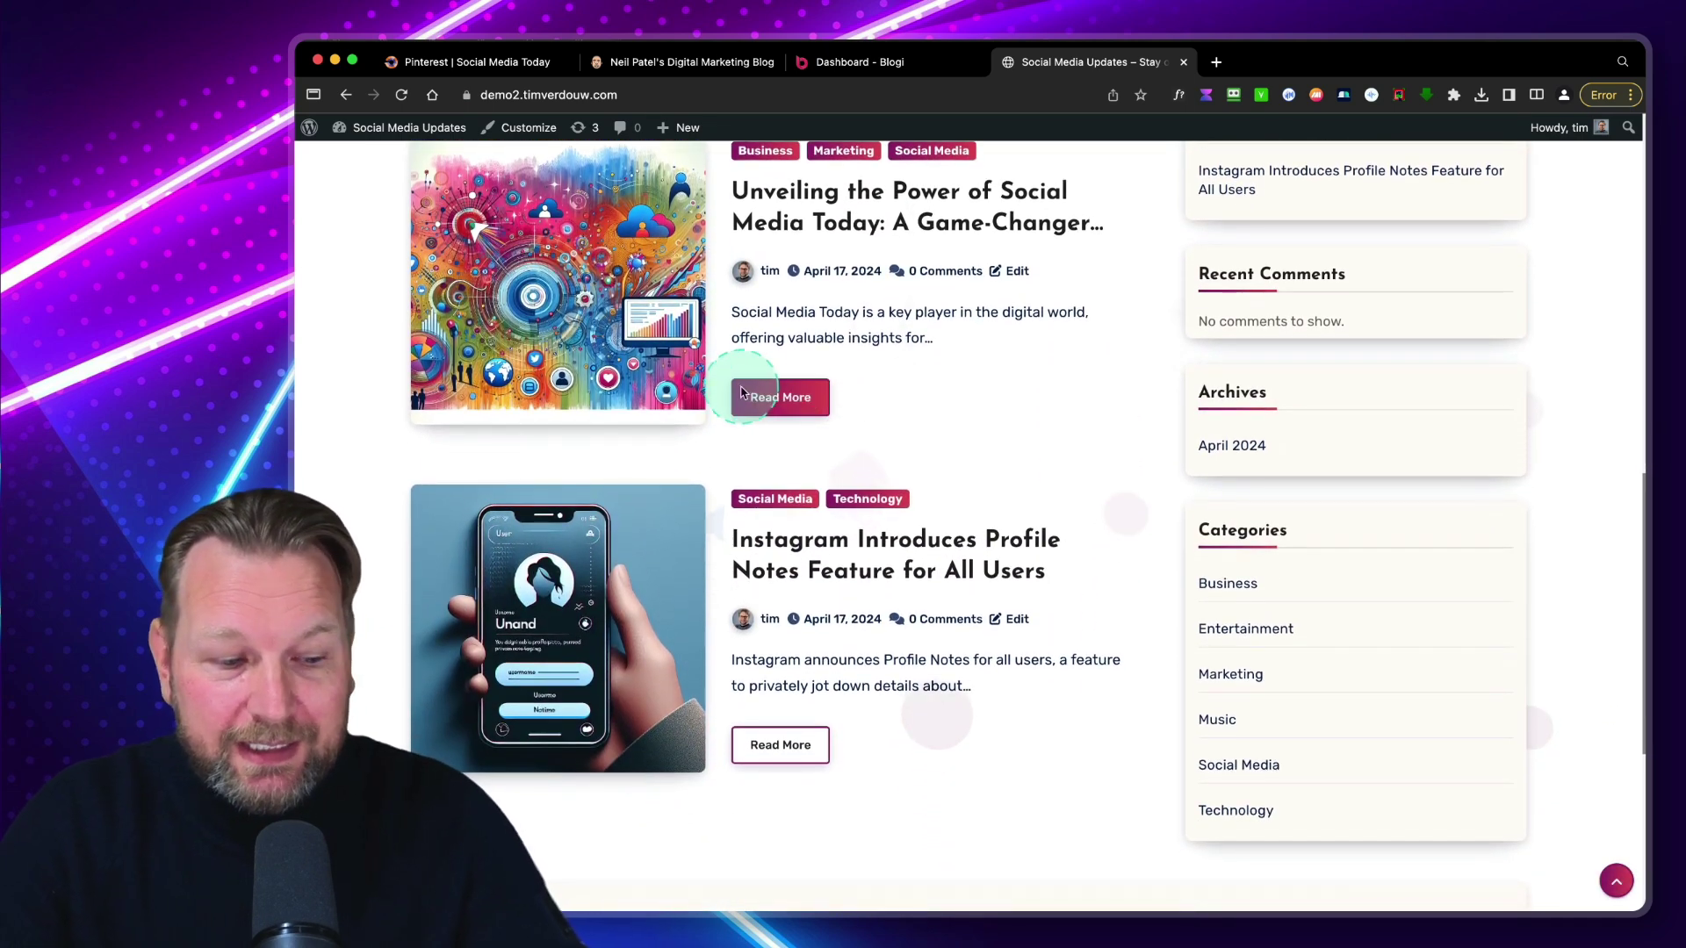
mouse_move(385, 451)
left_mouse_down()
mouse_move(711, 628)
mouse_move(1119, 815)
left_mouse_up()
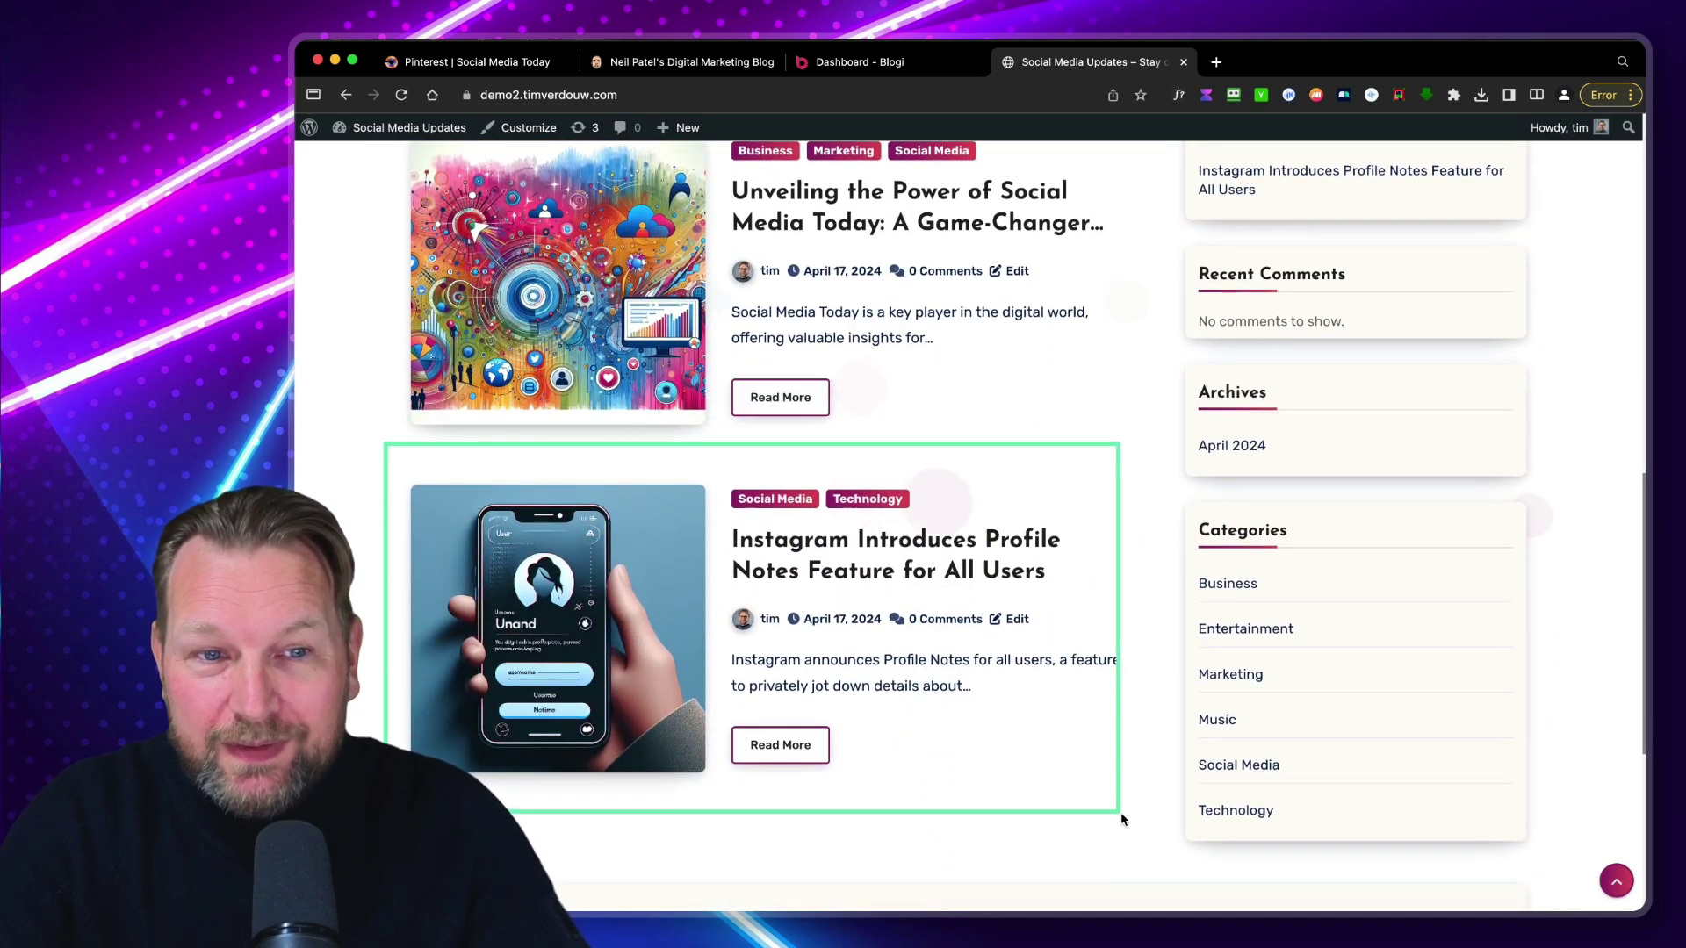
left_click(944, 67)
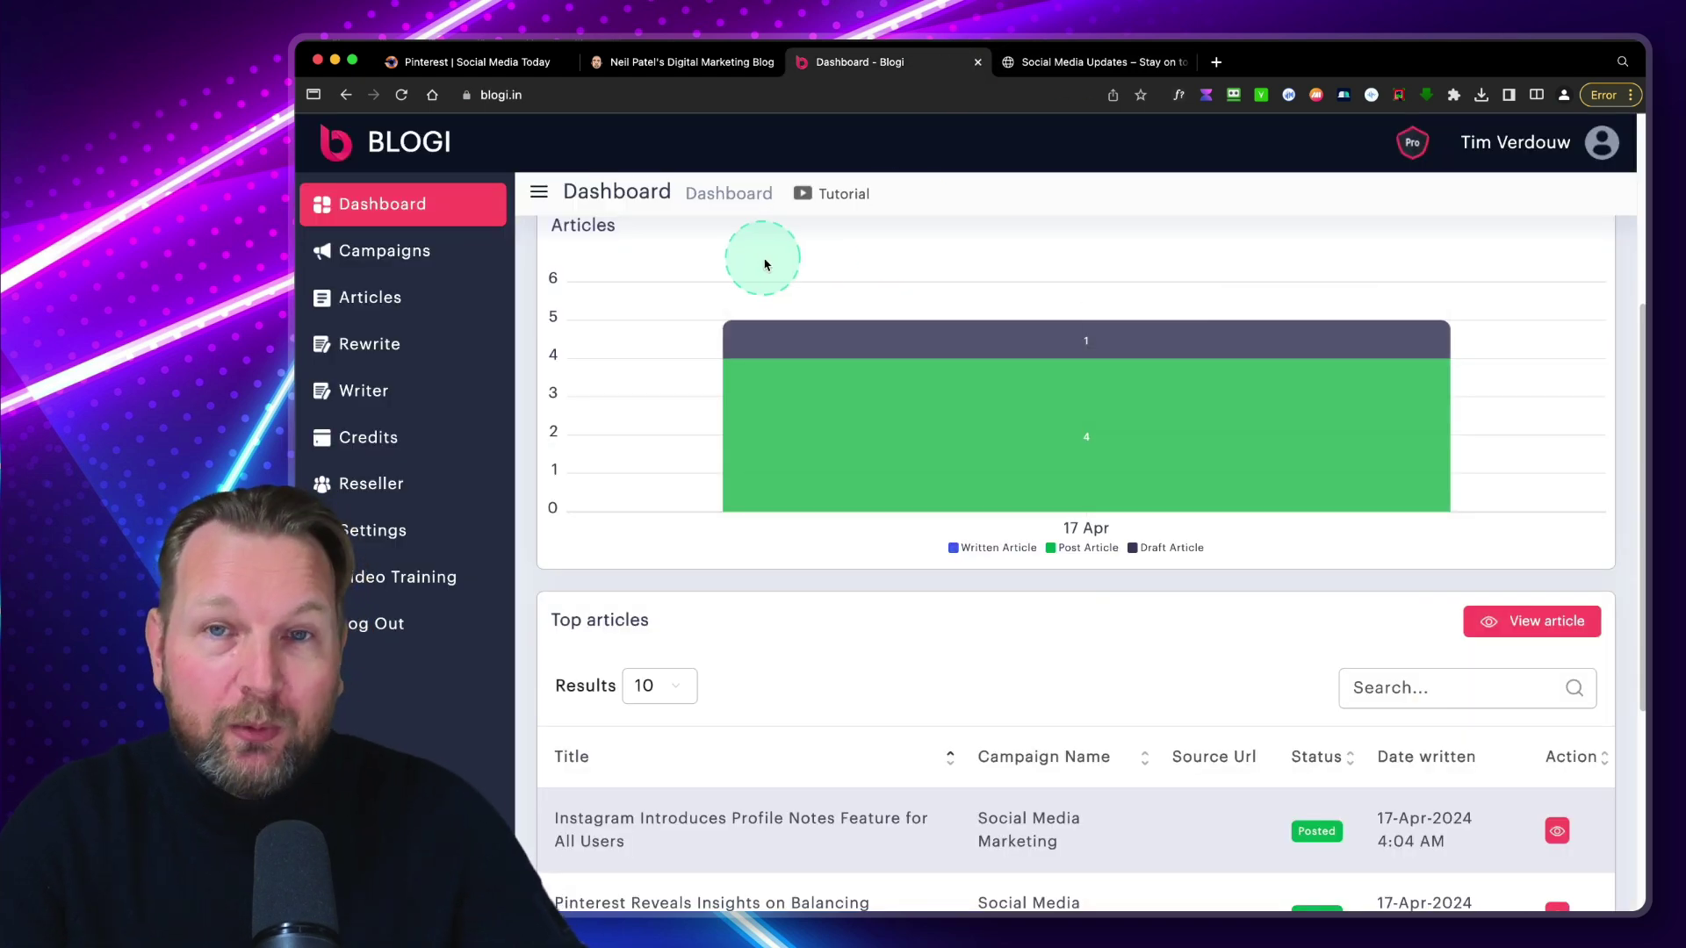
Step: Open Campaigns to see Social Media Marketing: 5 articles, Active, next posting 18-Apr-2024 1:00 AM
left_click(347, 253)
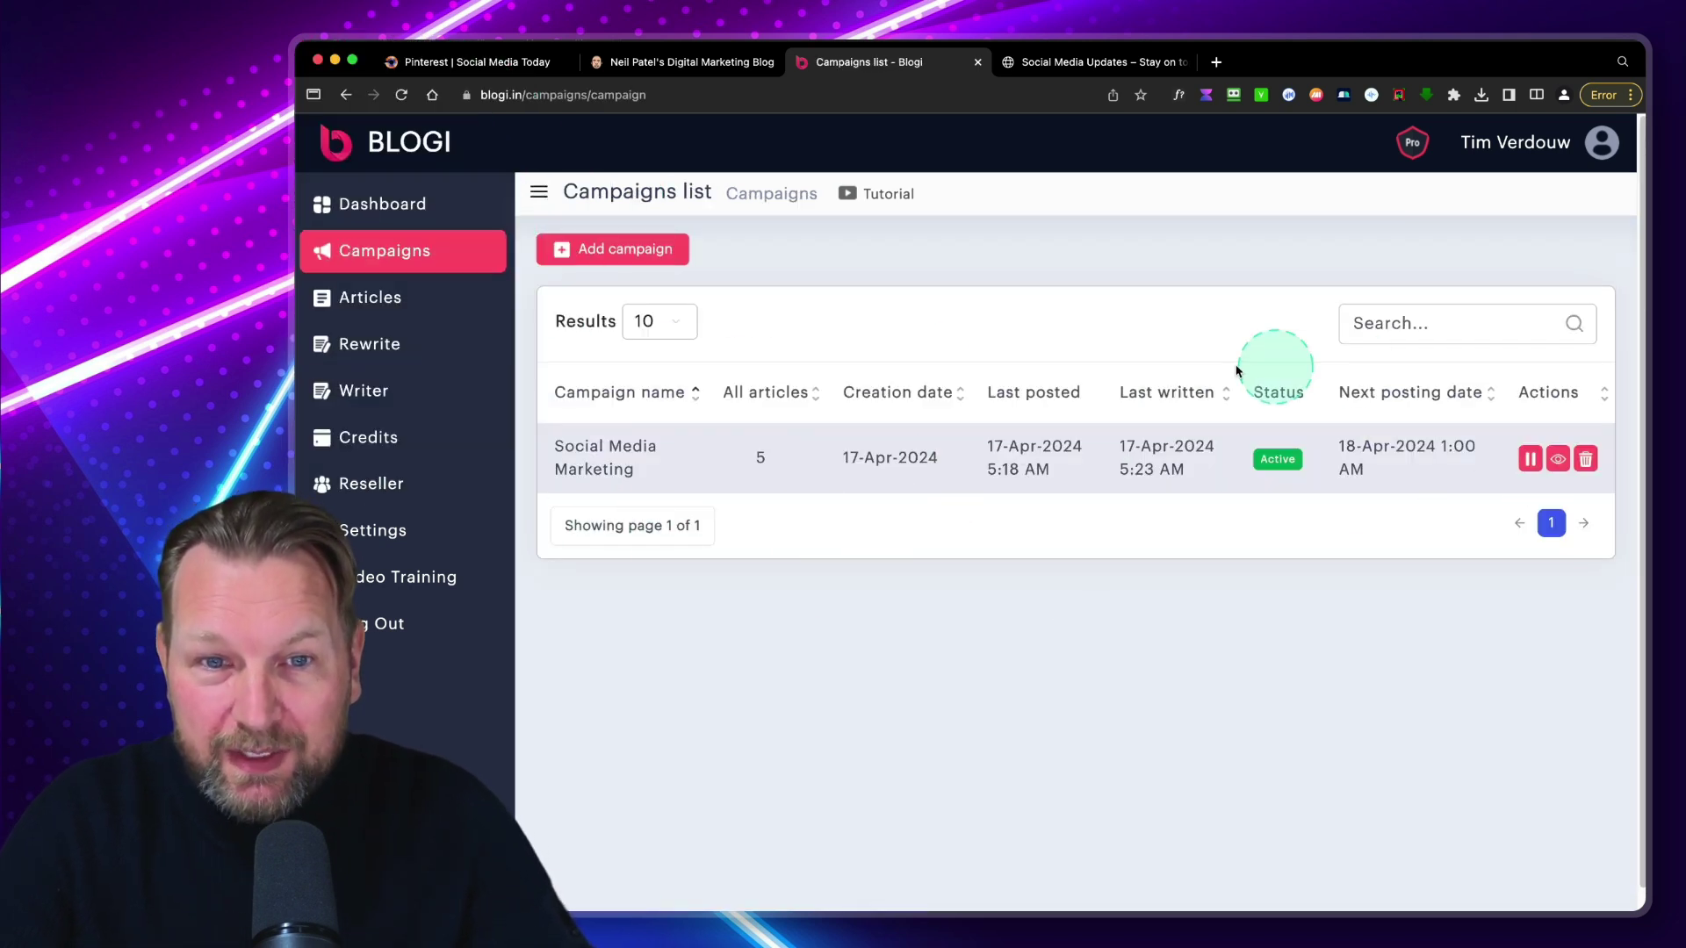
mouse_move(570, 440)
left_mouse_down()
mouse_move(1001, 501)
mouse_move(1614, 497)
left_mouse_up()
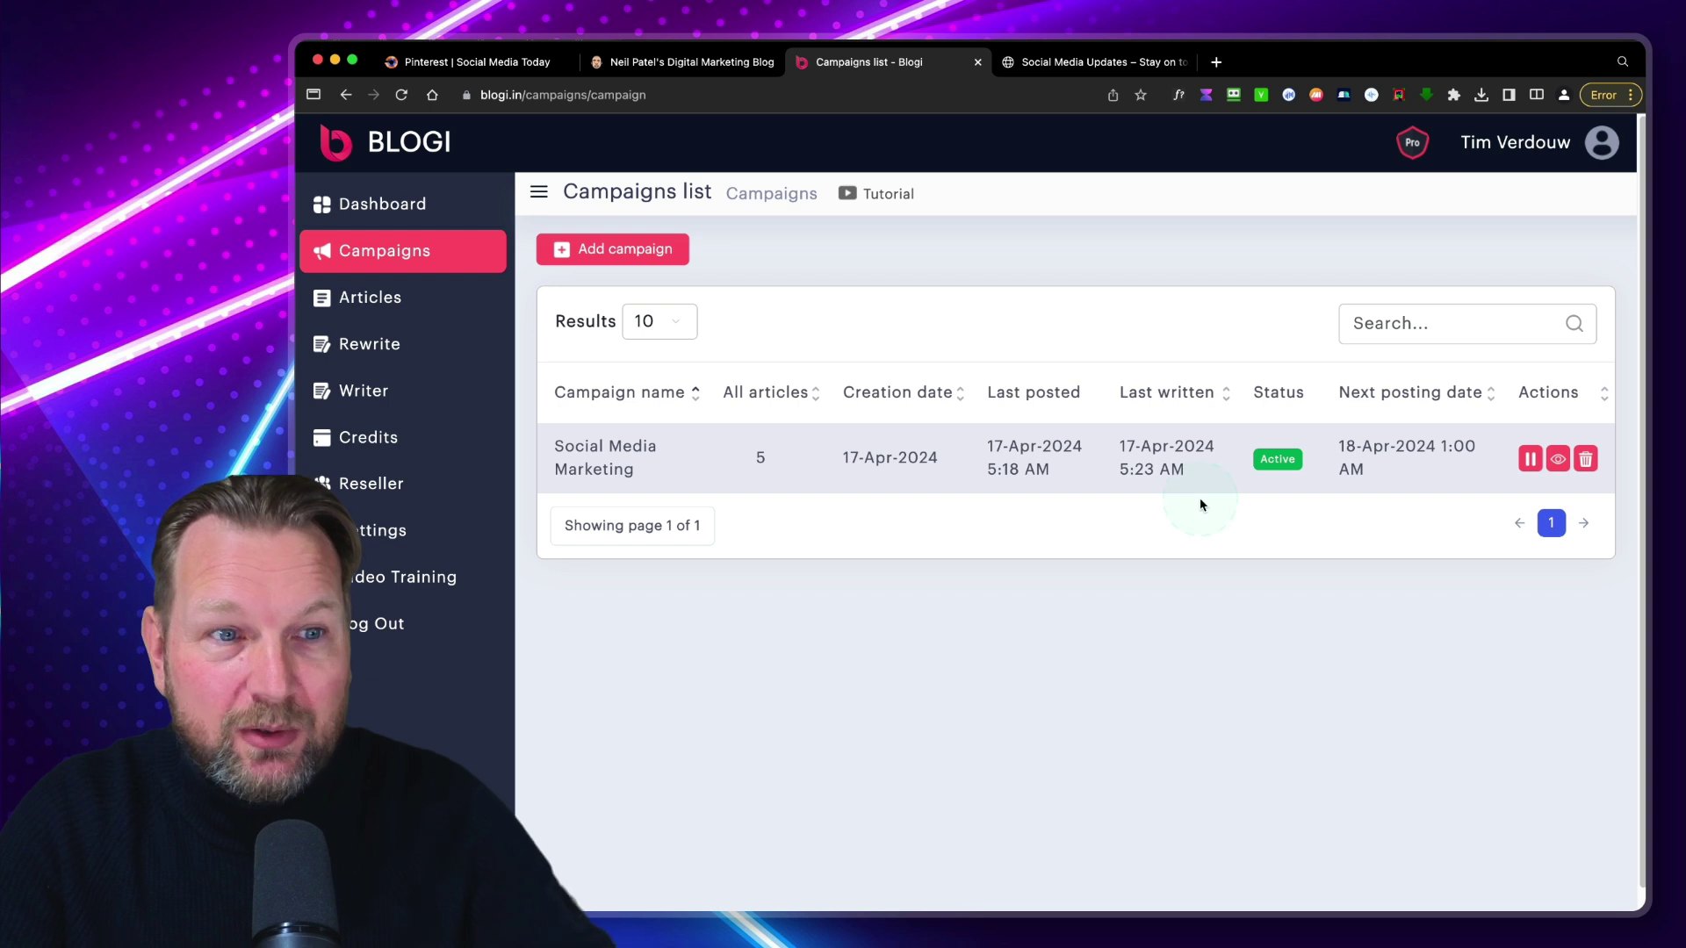
Step: Start an Add campaign form and paste 'Digital marketing' into both Name and Topic
left_click(591, 255)
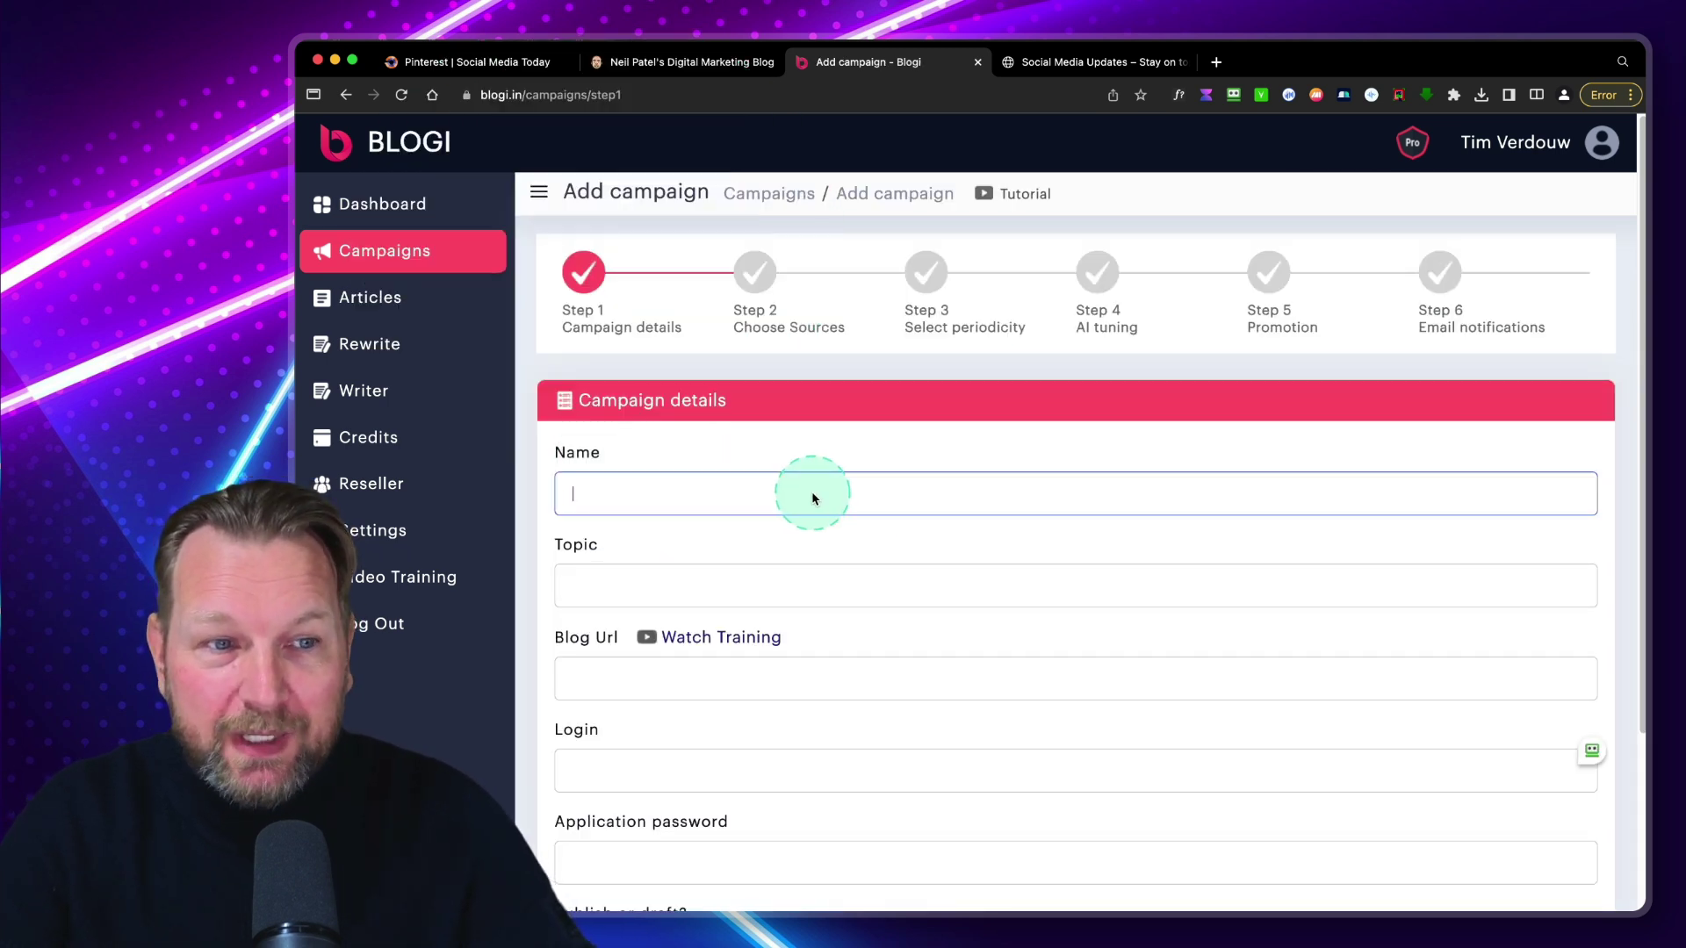
type("Digital marketing")
scroll(673, 524, "down", 1)
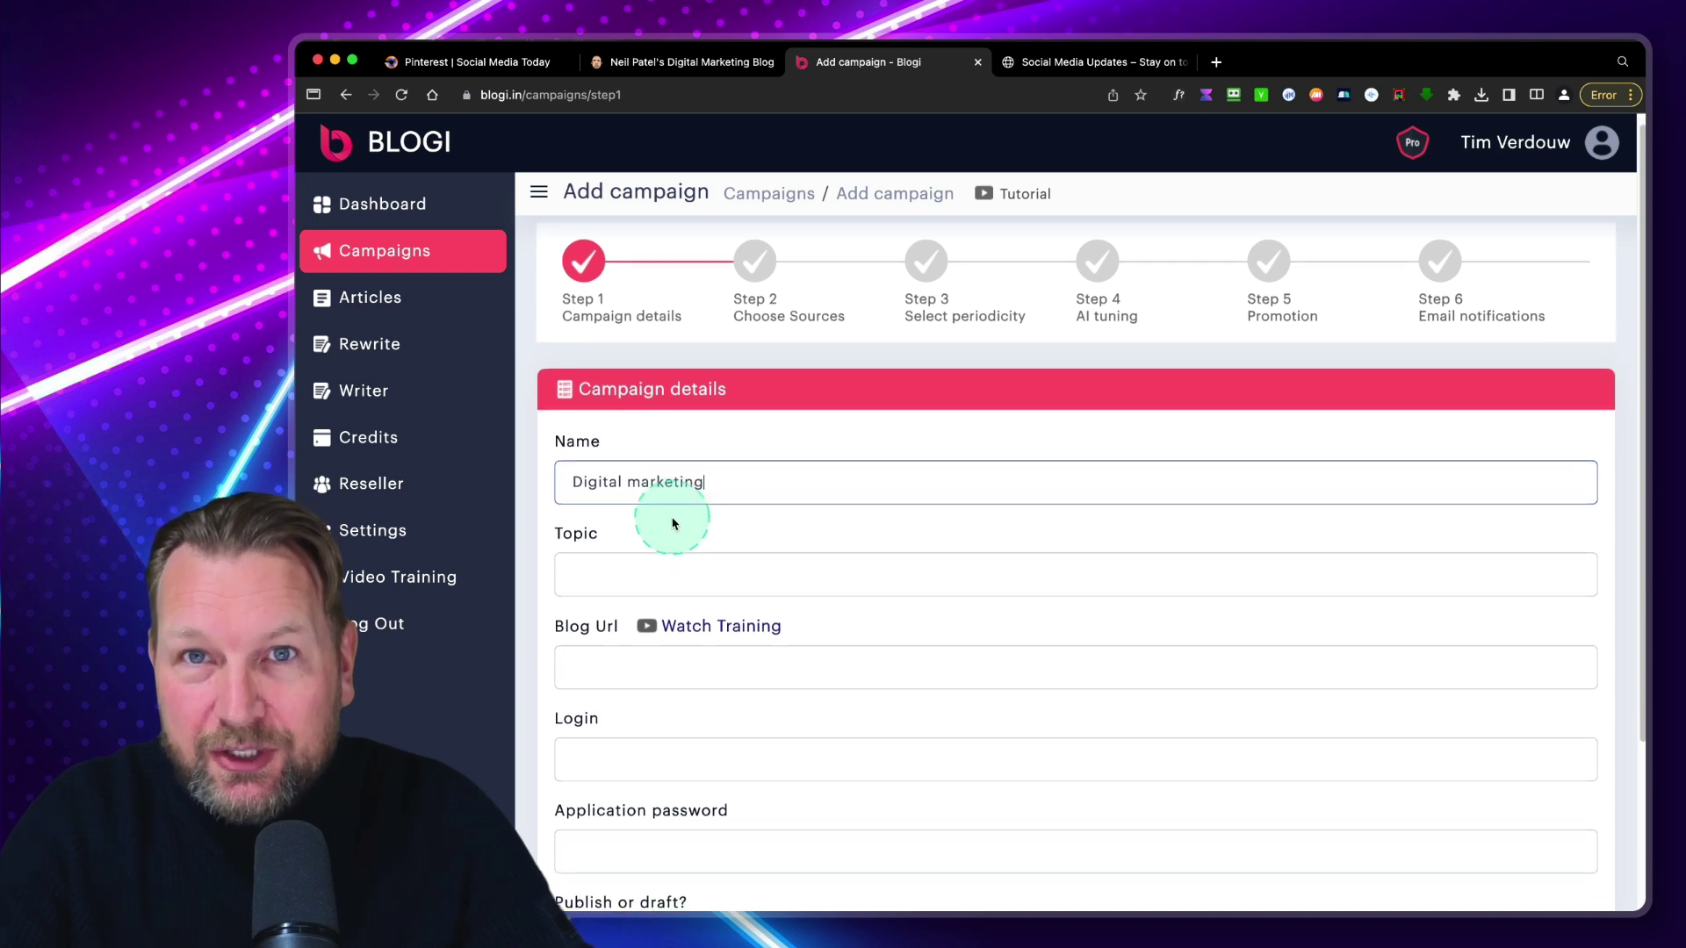
scroll(673, 524, "down", 2)
left_click(615, 479)
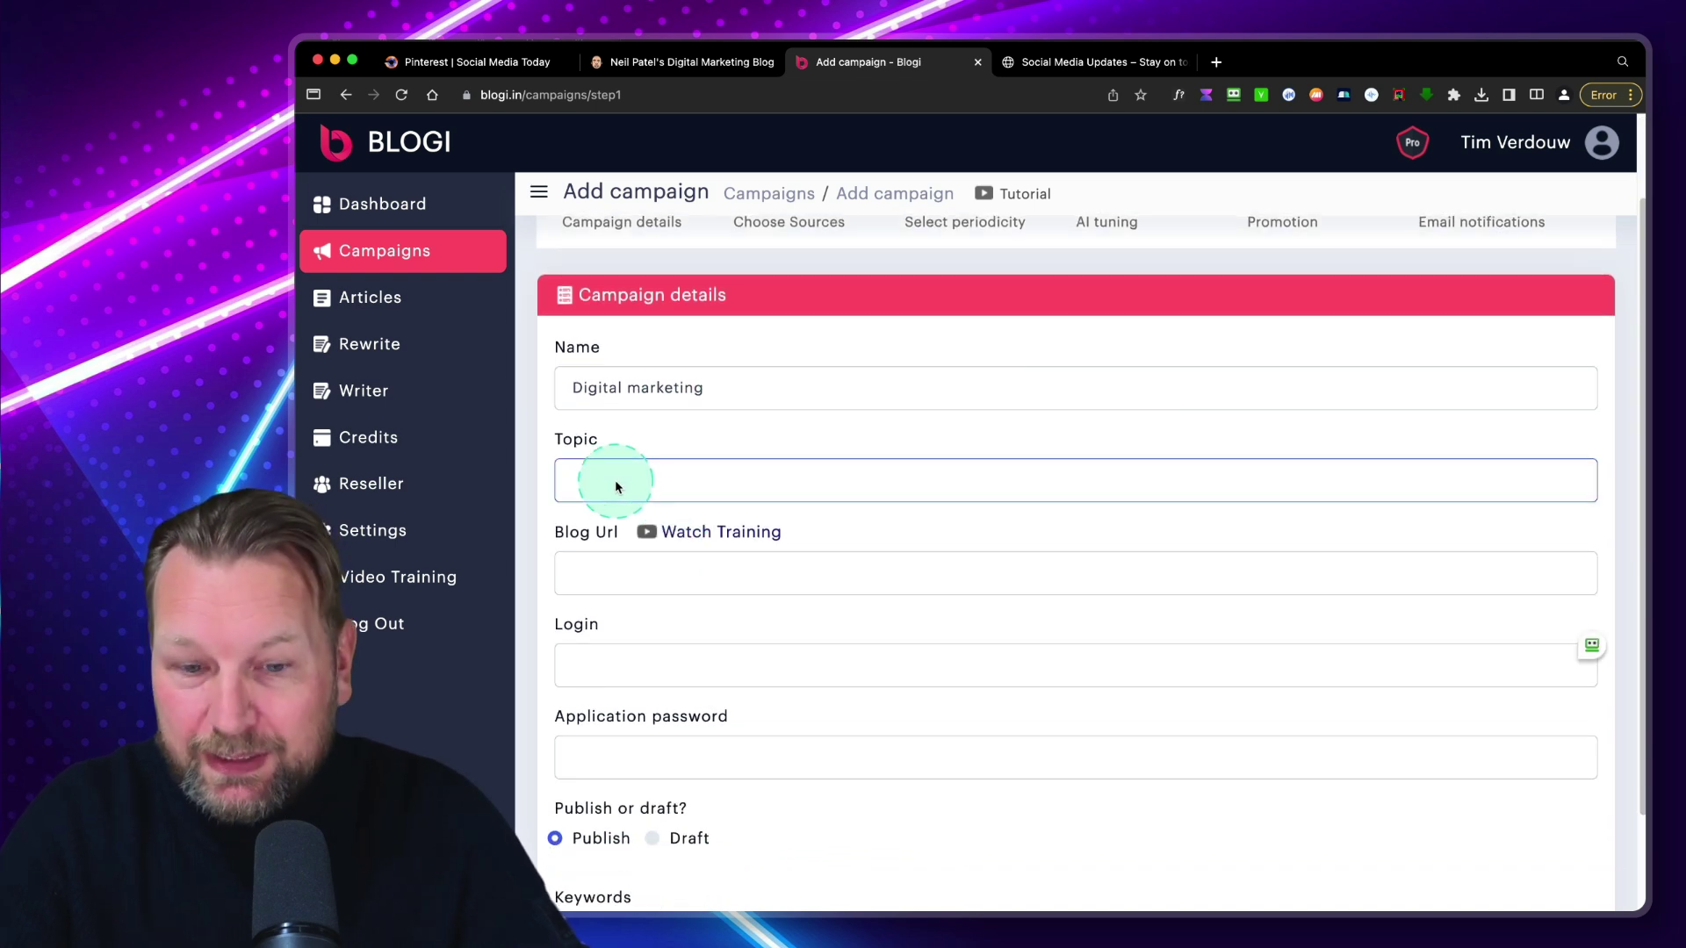
type("Digital marketing")
scroll(729, 492, "down", 3)
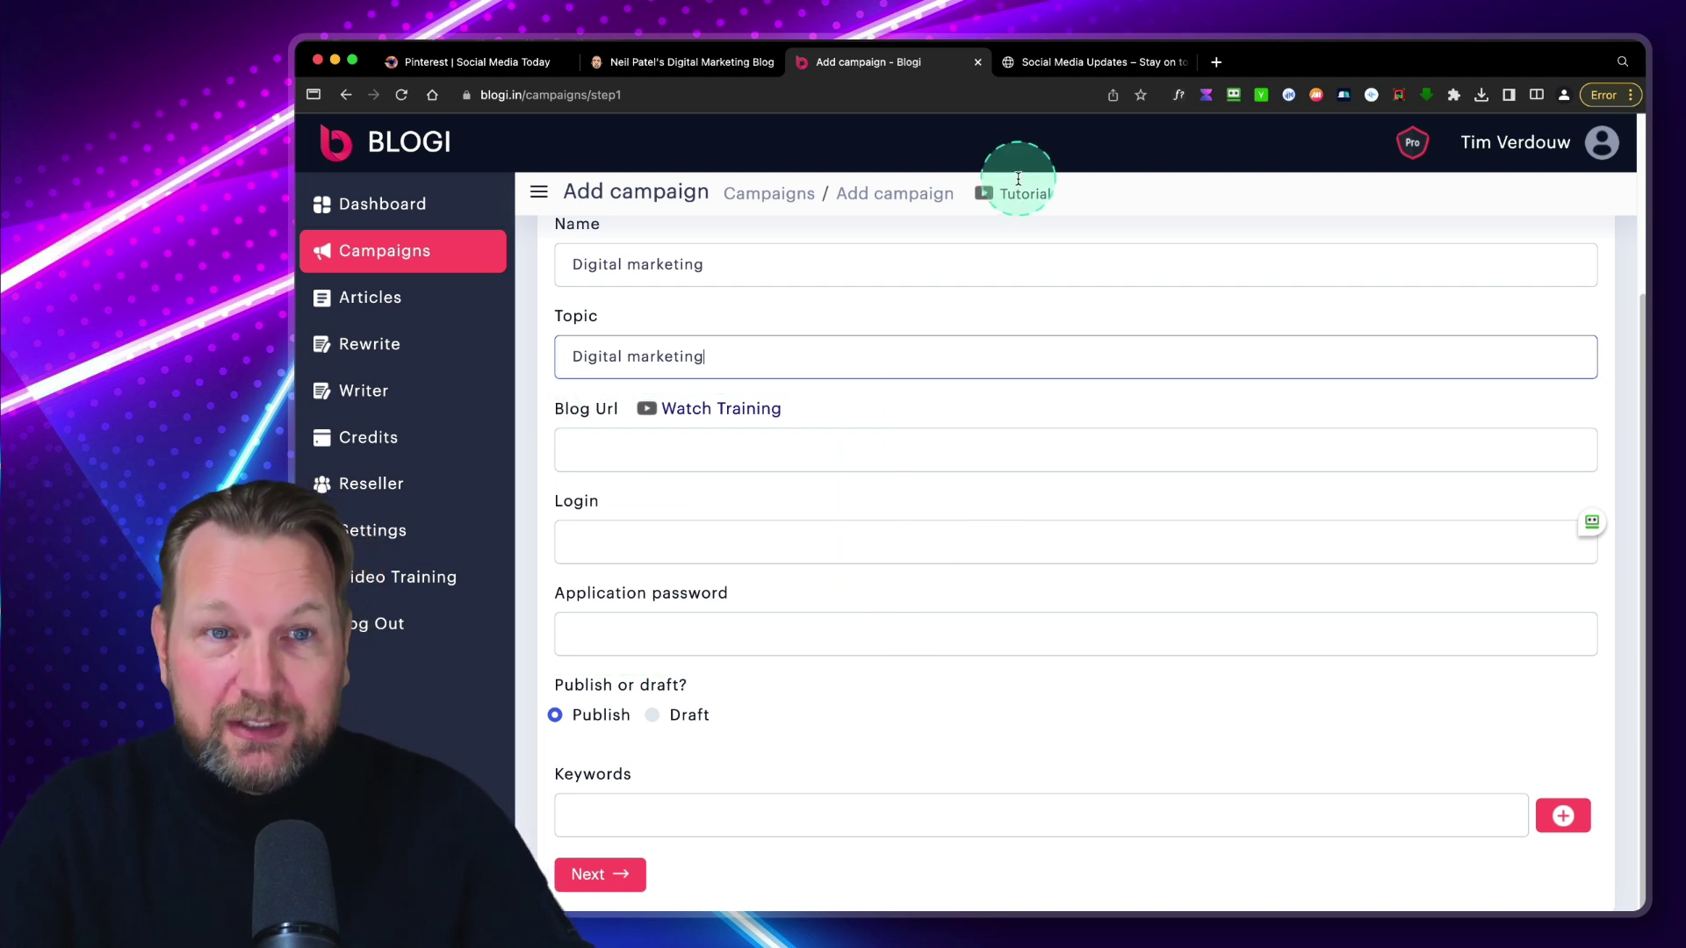
Step: In the WordPress user profile, create the application password 'Blogi2' and select the generated password
left_click(1103, 66)
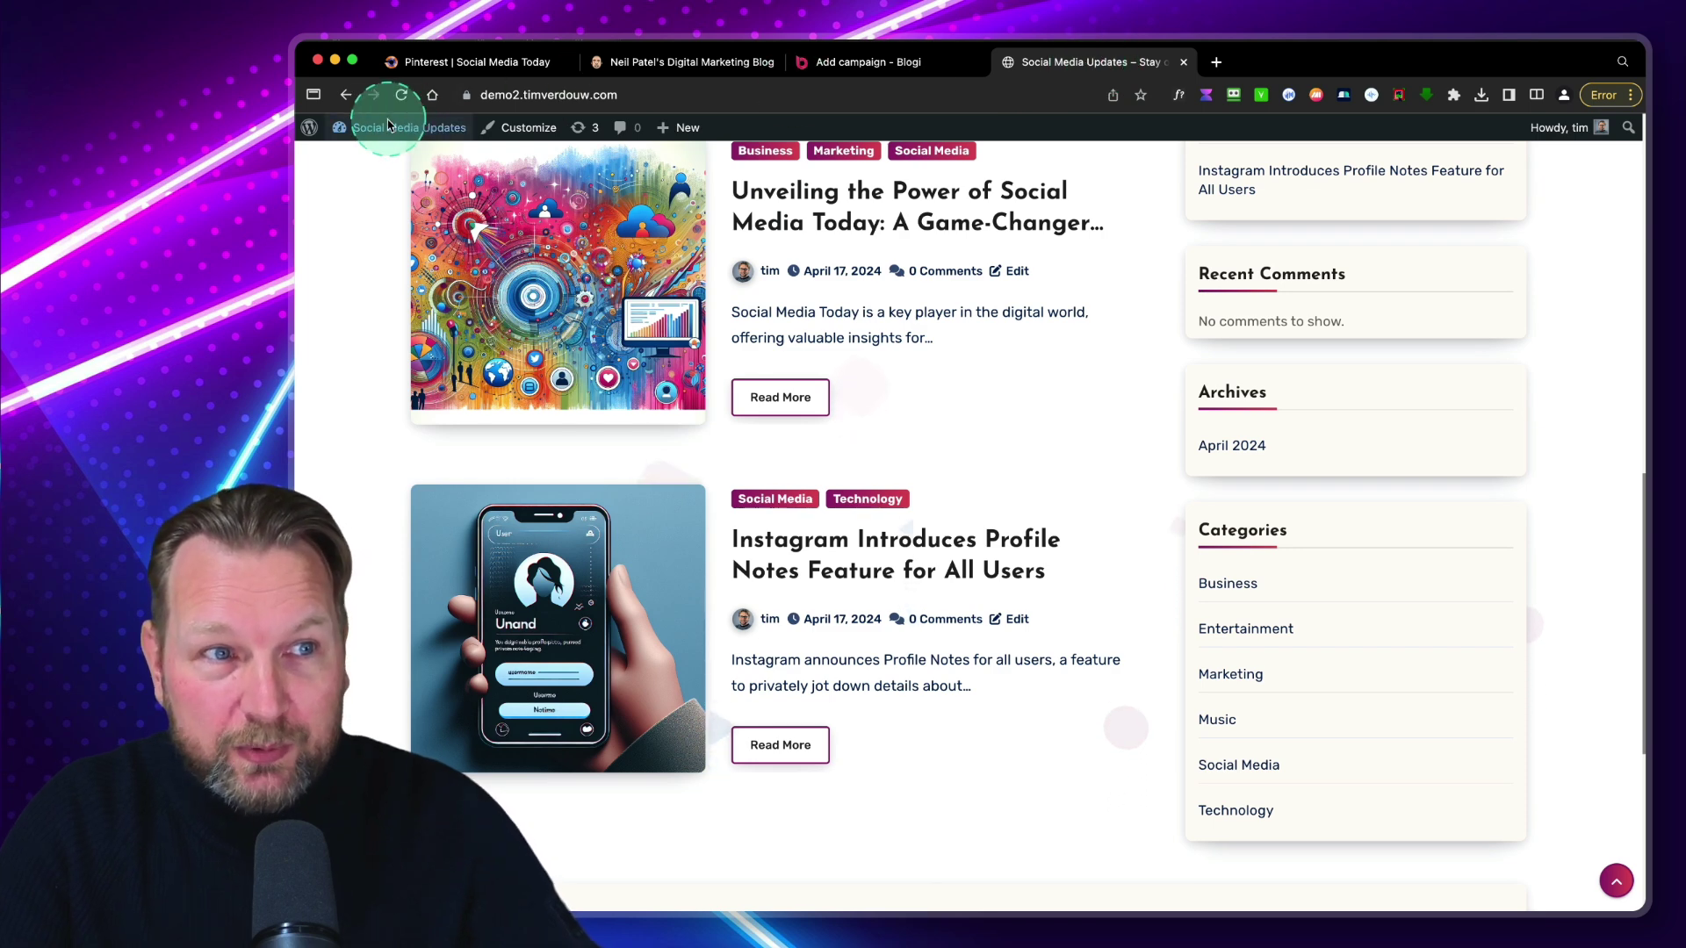
left_click(355, 145)
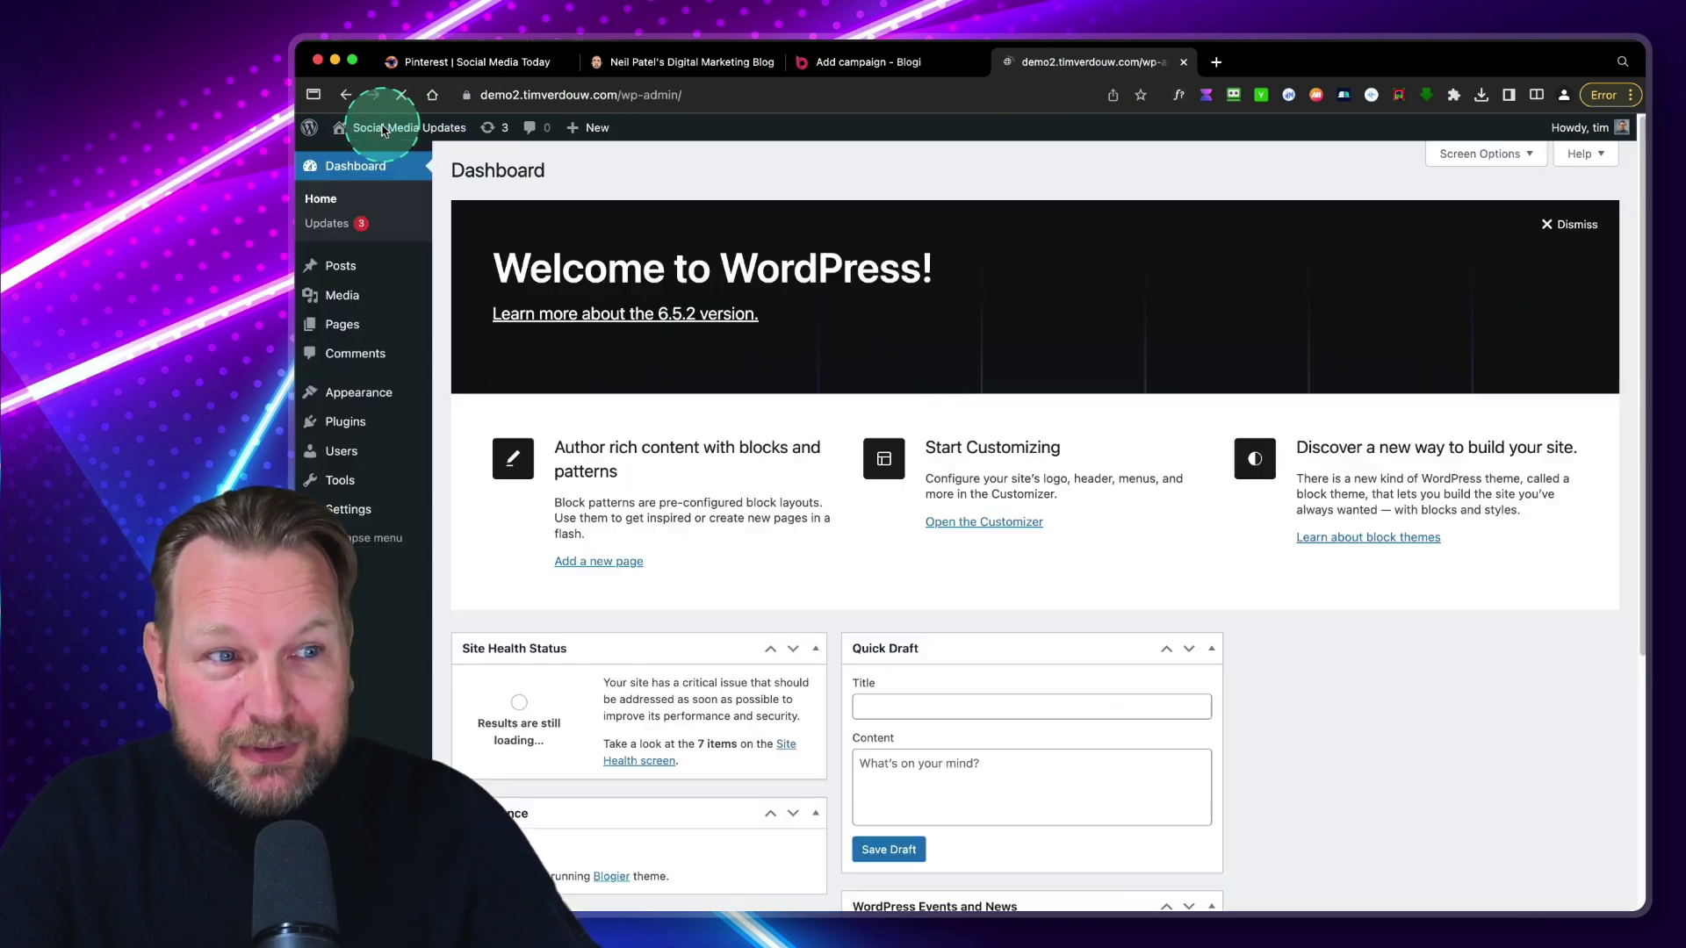
left_click(344, 450)
left_click(536, 367)
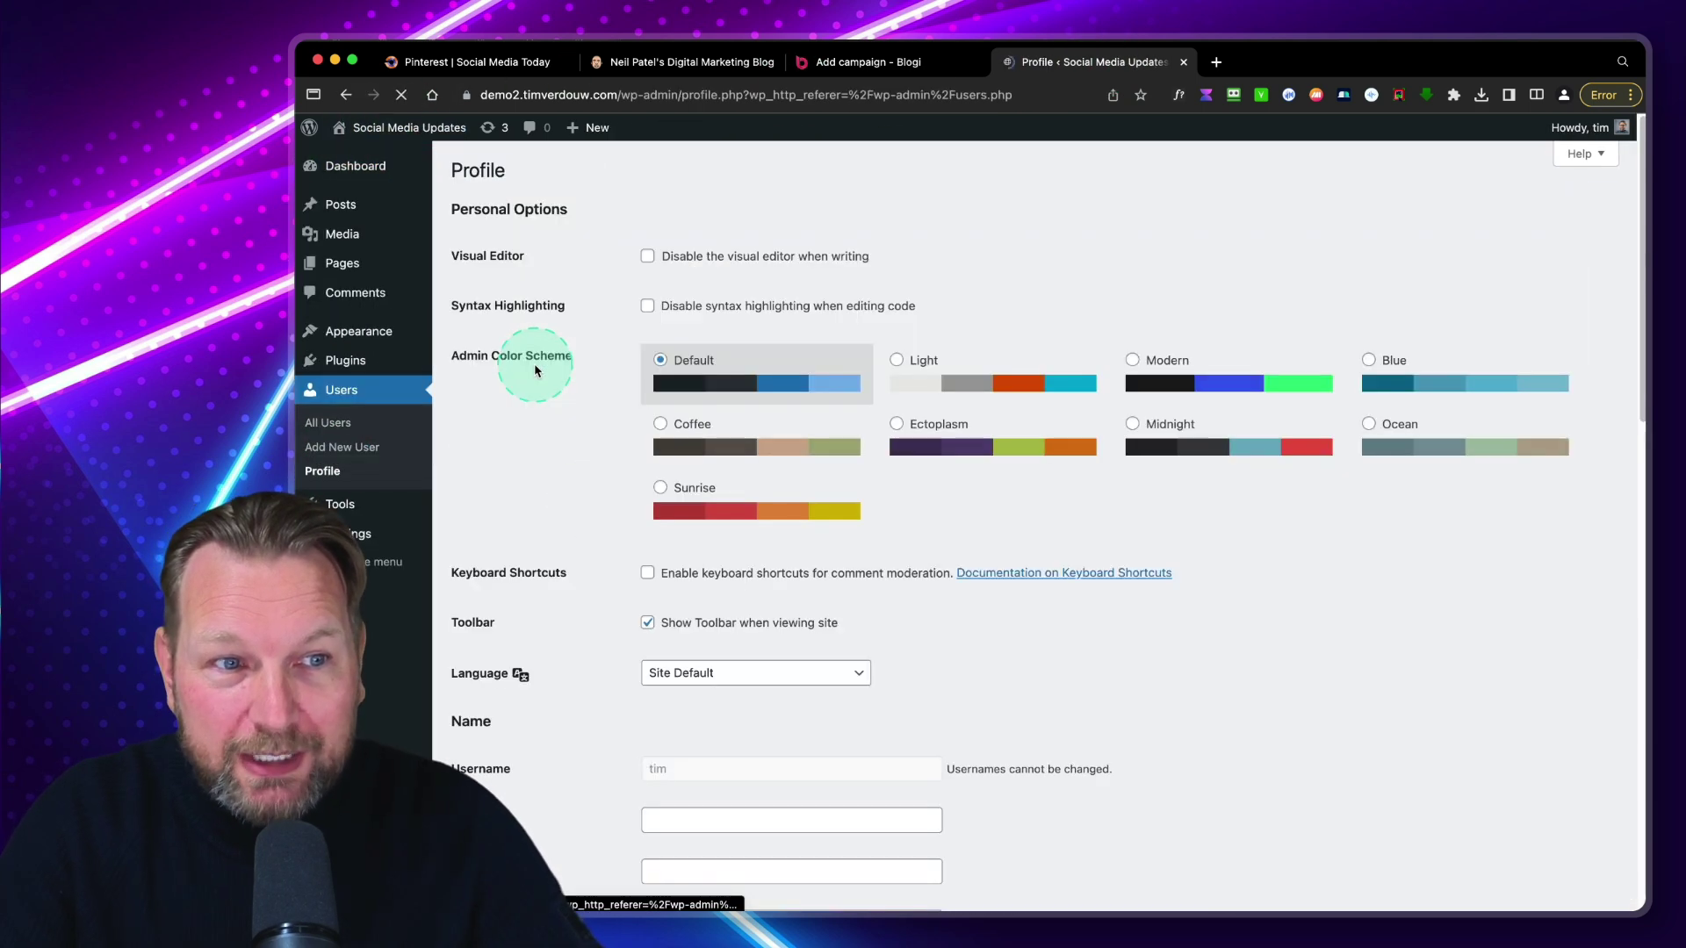
scroll(713, 588, "down", 4)
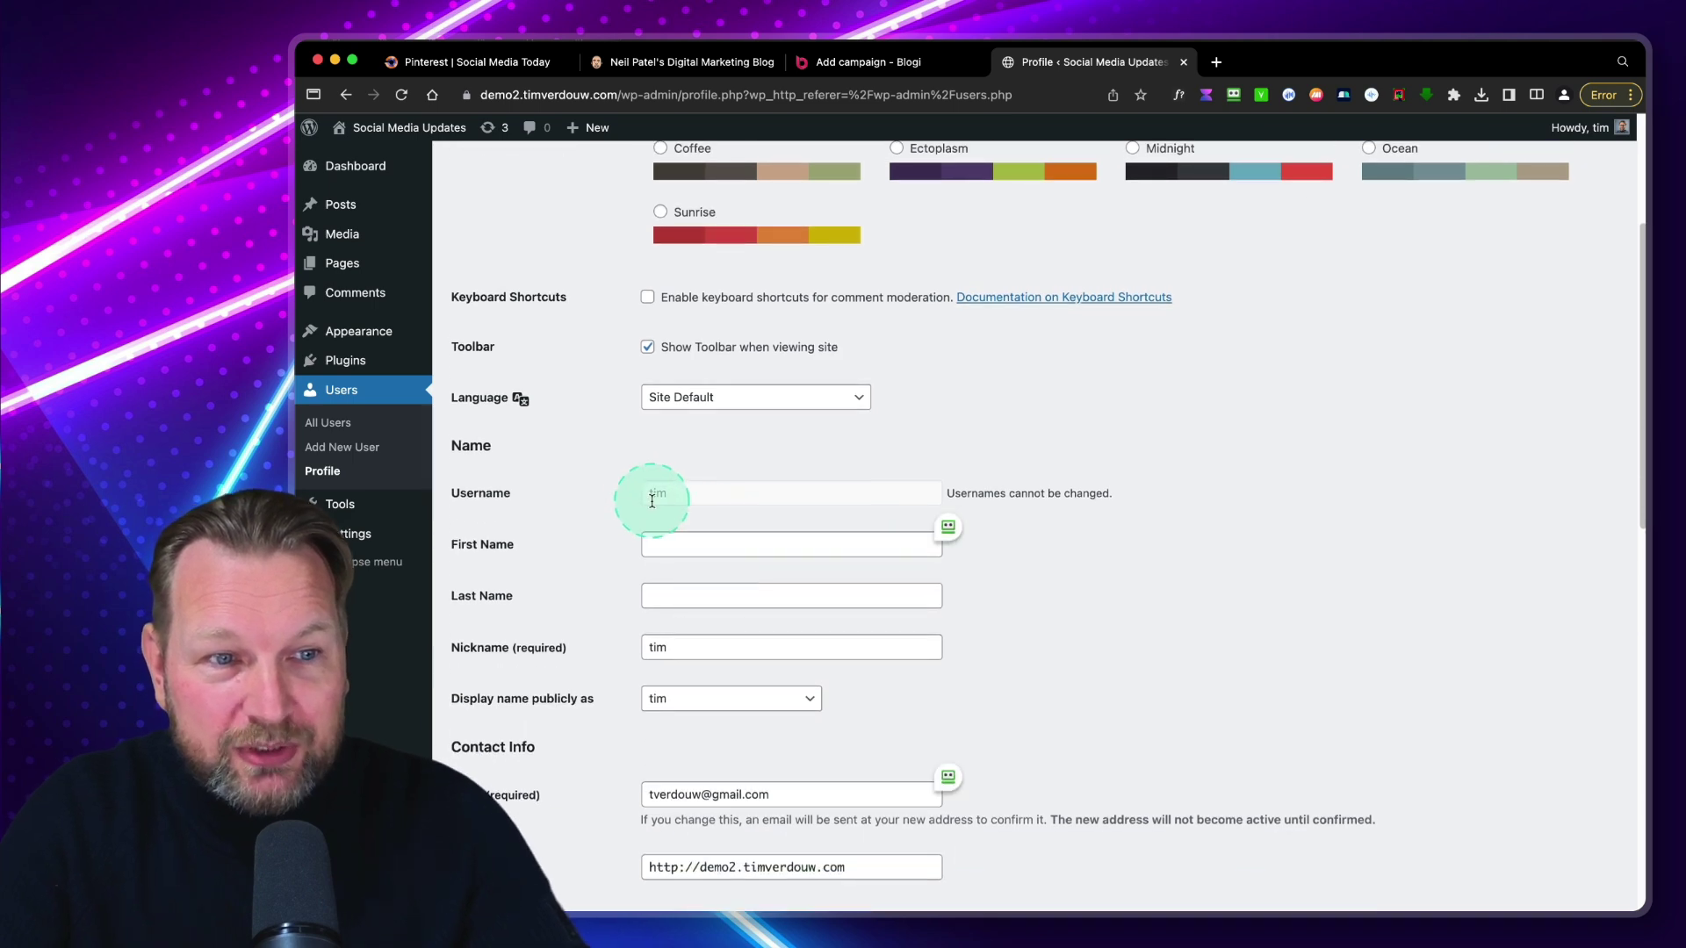
scroll(659, 505, "down", 10)
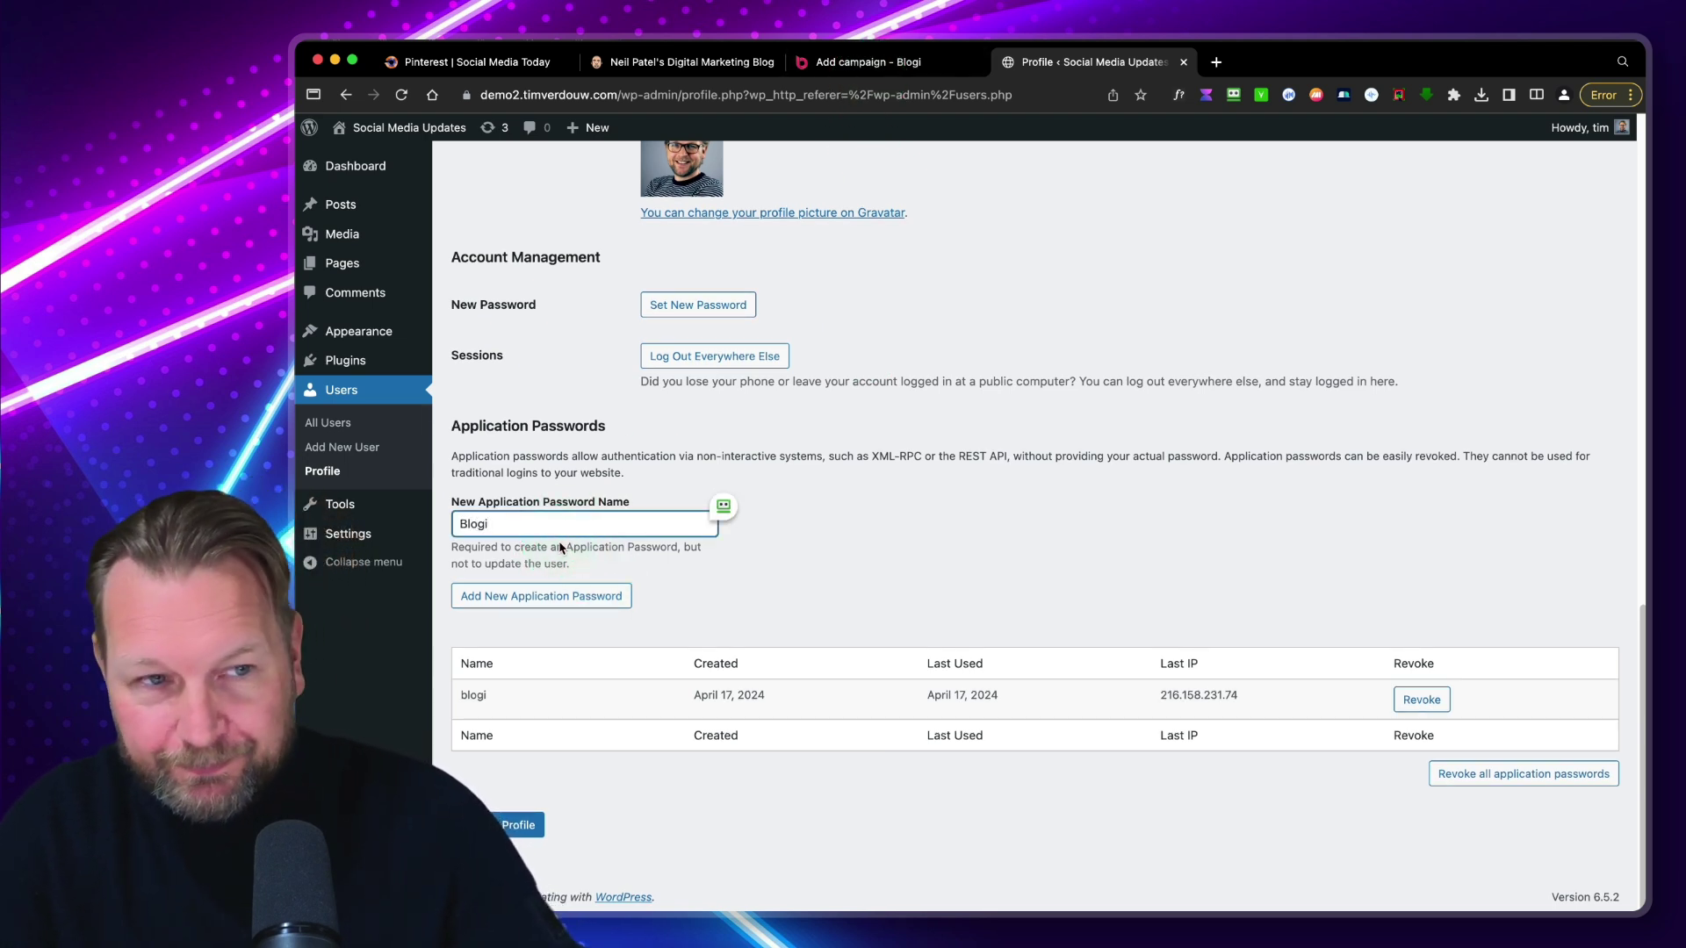
left_click(544, 597)
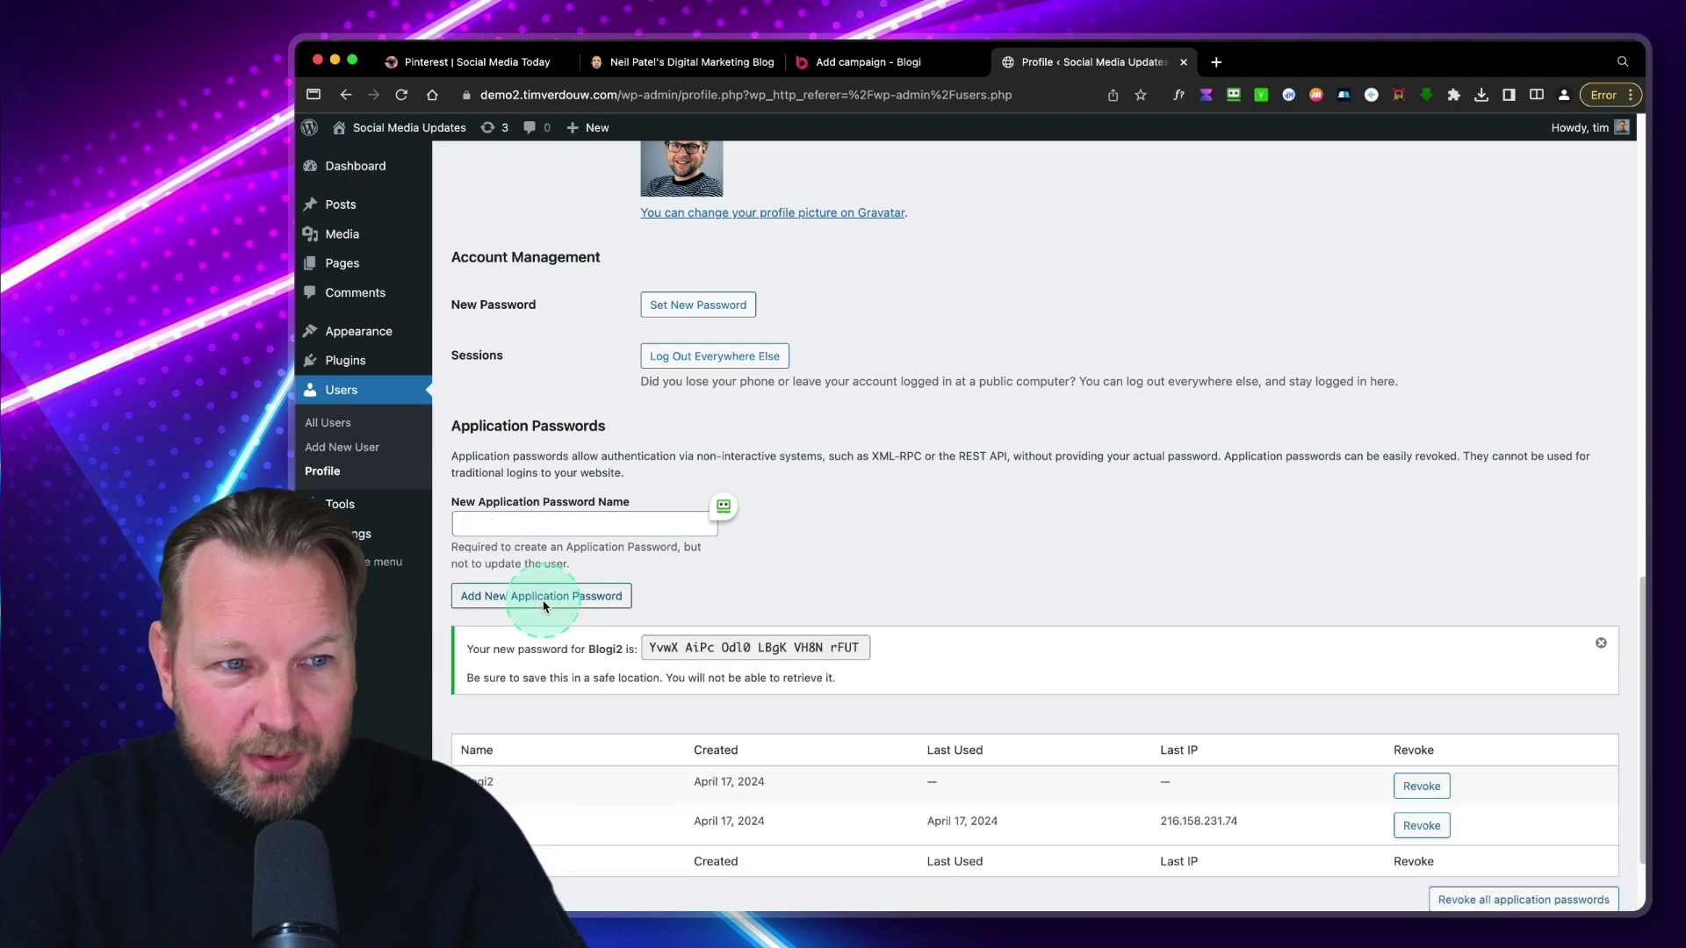
left_click(696, 650)
key("super+c")
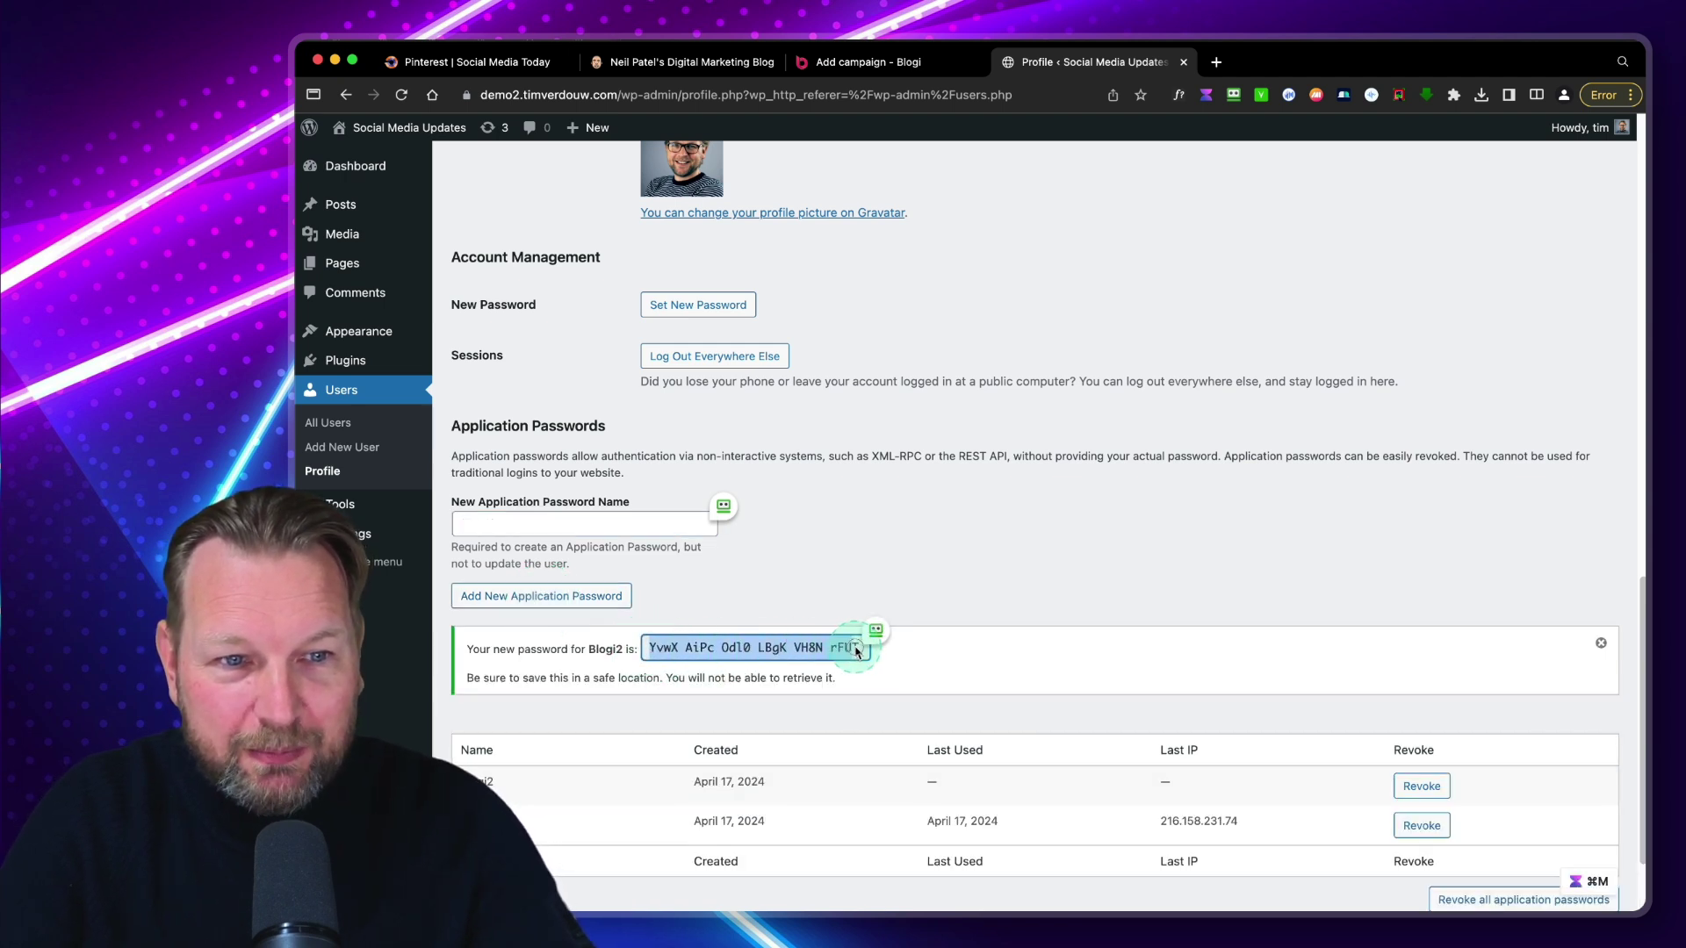
Step: Paste the new WordPress application password into the campaign's password field
left_click(873, 63)
left_click(614, 632)
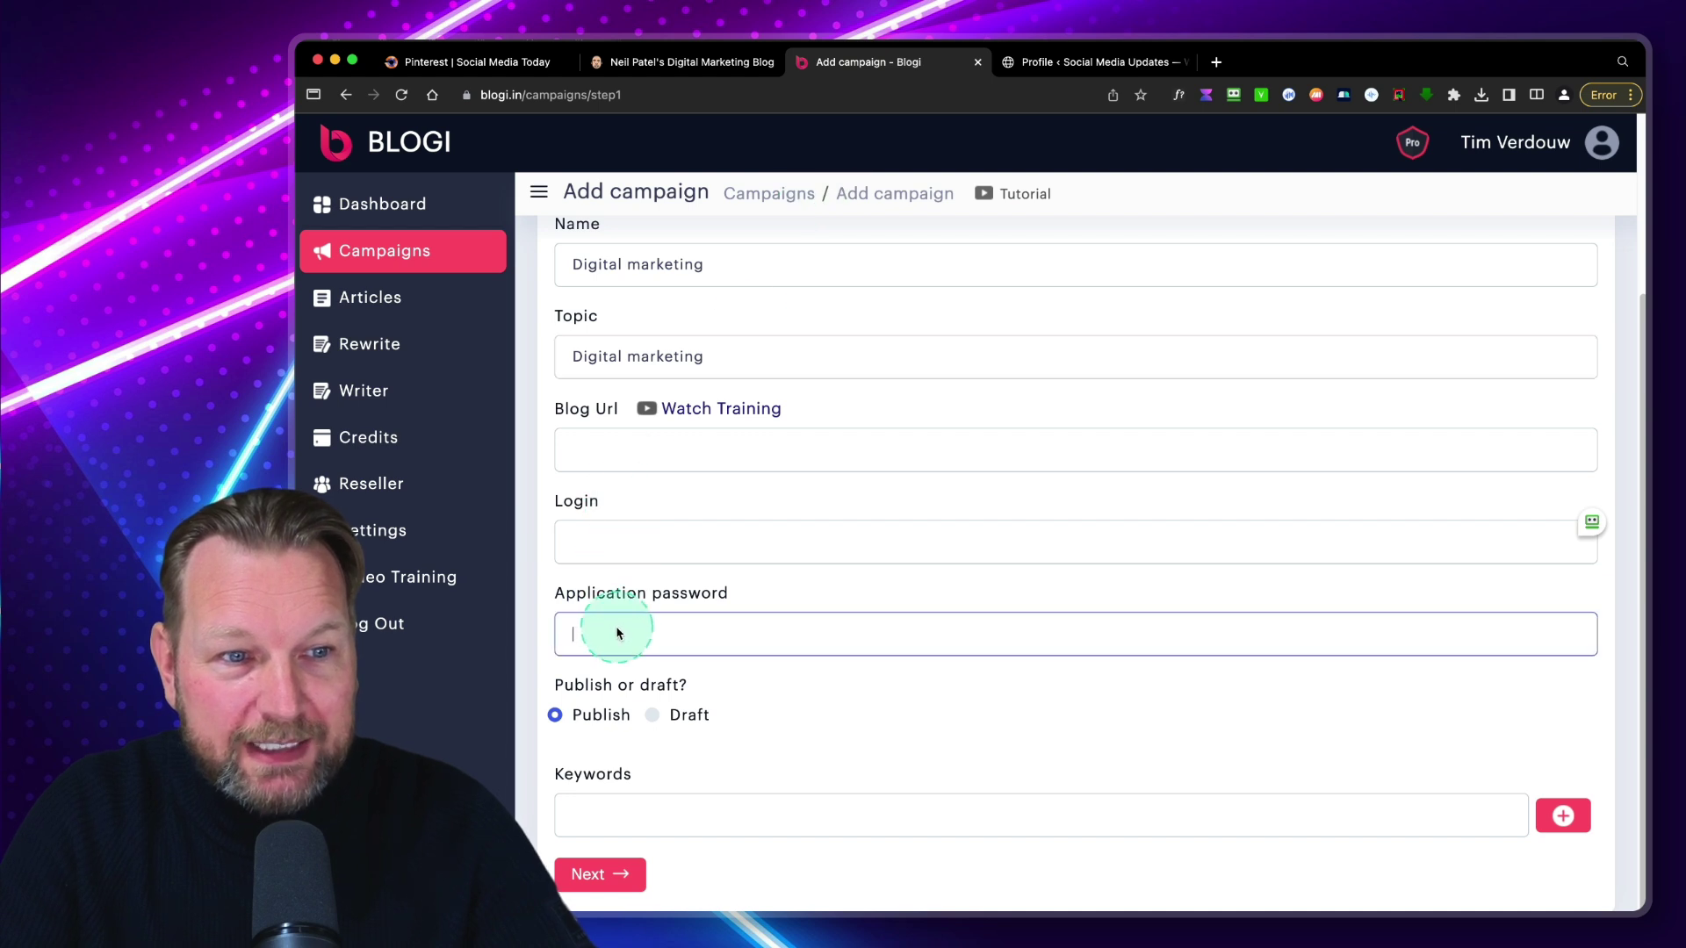
key("super+v")
left_click(614, 551)
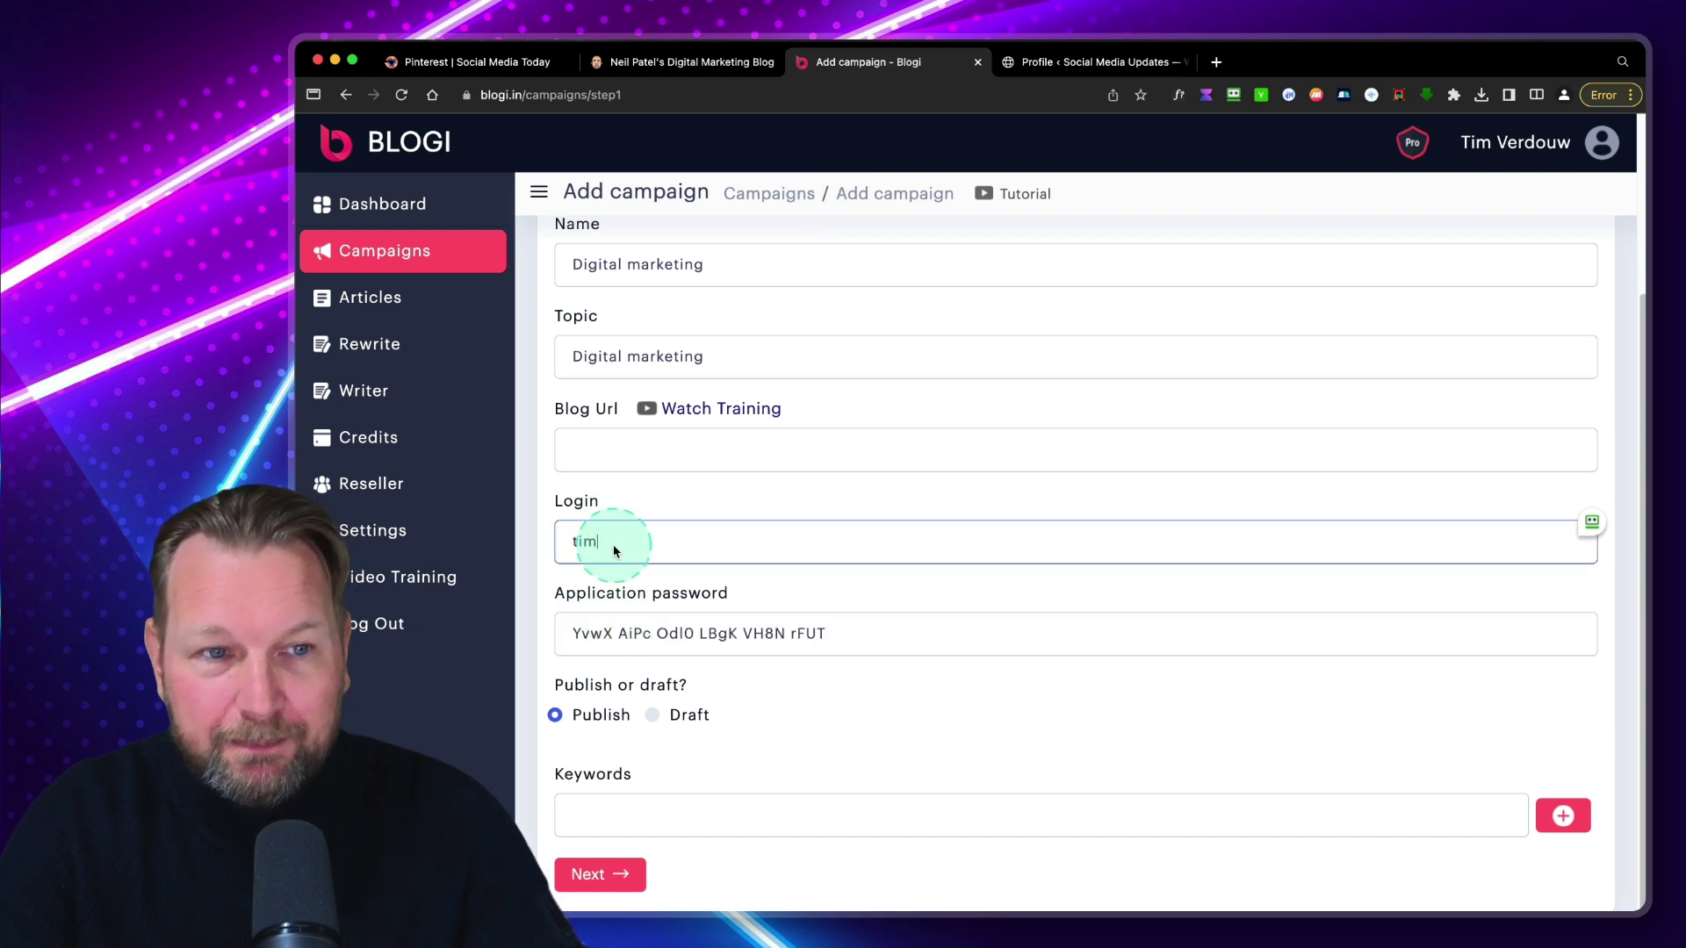
Step: Copy the WordPress site address and paste it into the campaign's Blog Url field
left_click(1066, 62)
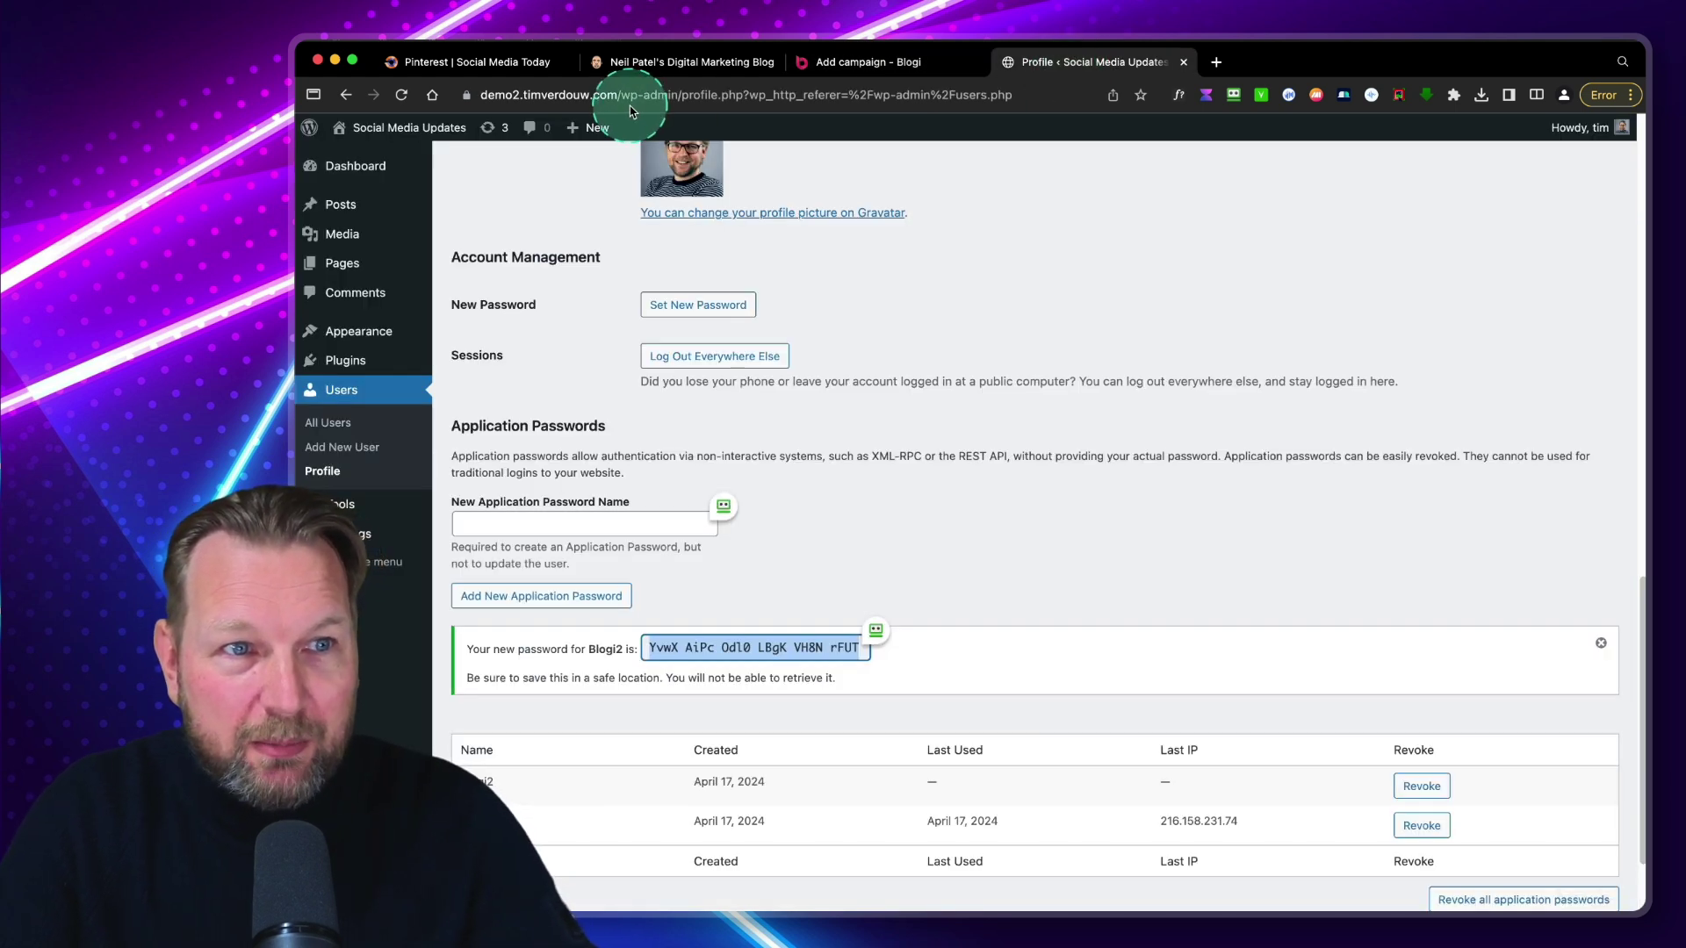
left_click_drag(617, 95, 527, 95)
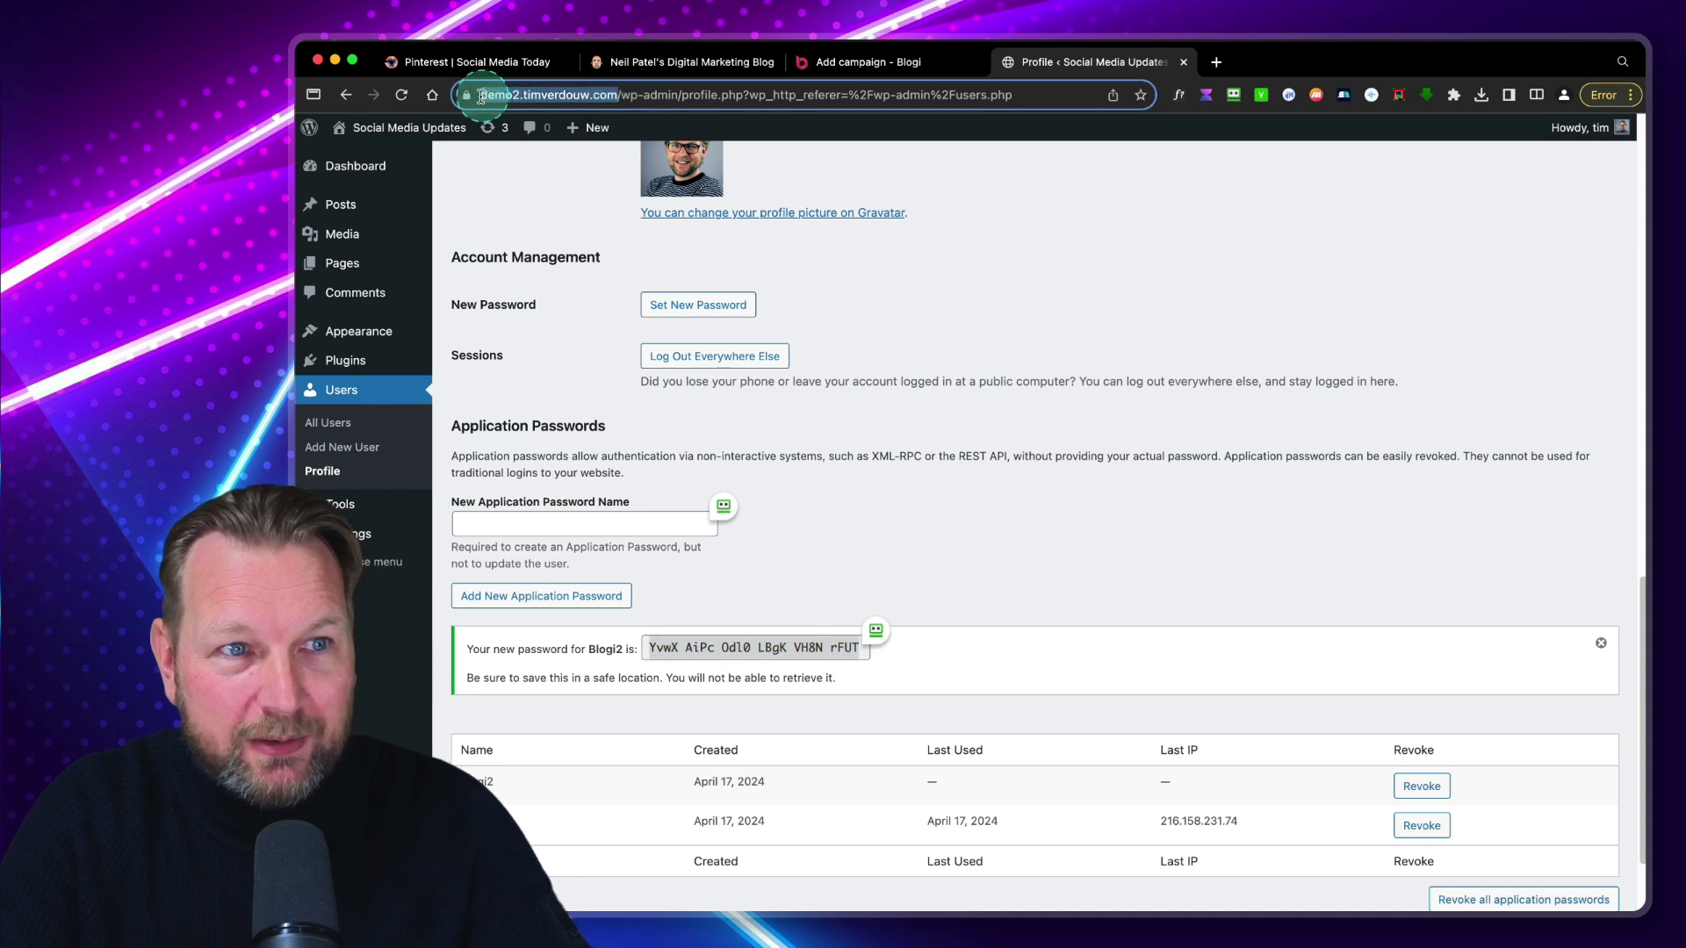
key("super+c")
left_click(856, 63)
left_click(627, 458)
key("super+v")
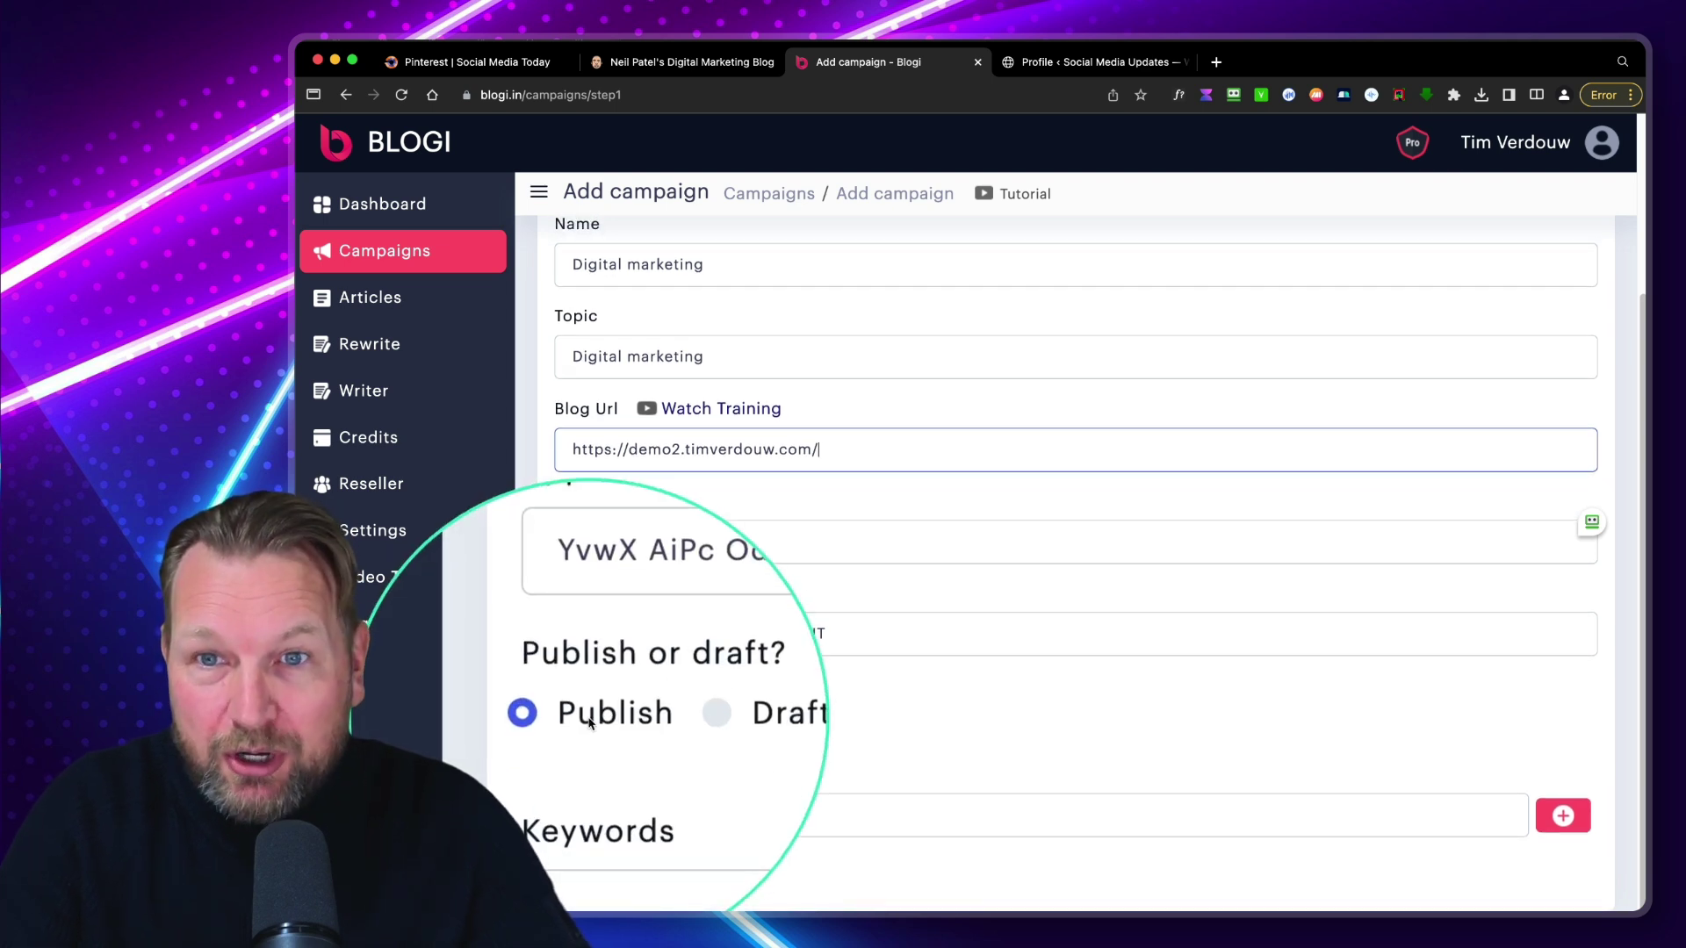
Step: Add 'Digital marketing' as a campaign keyword
left_click(610, 814)
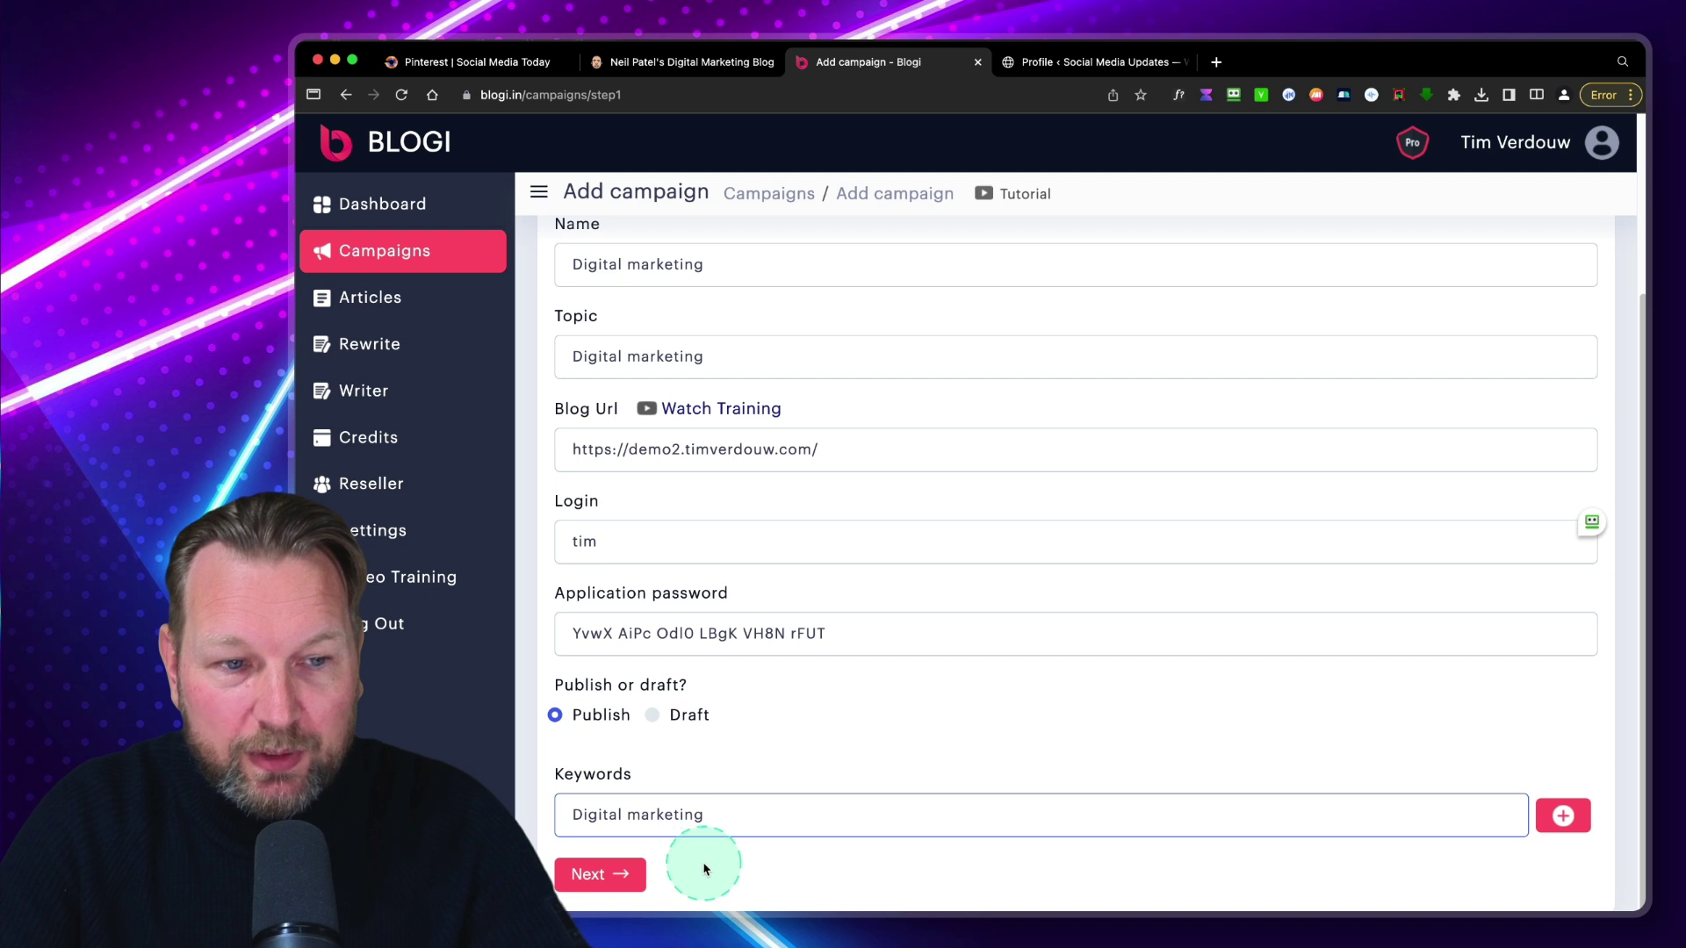
left_click(1563, 821)
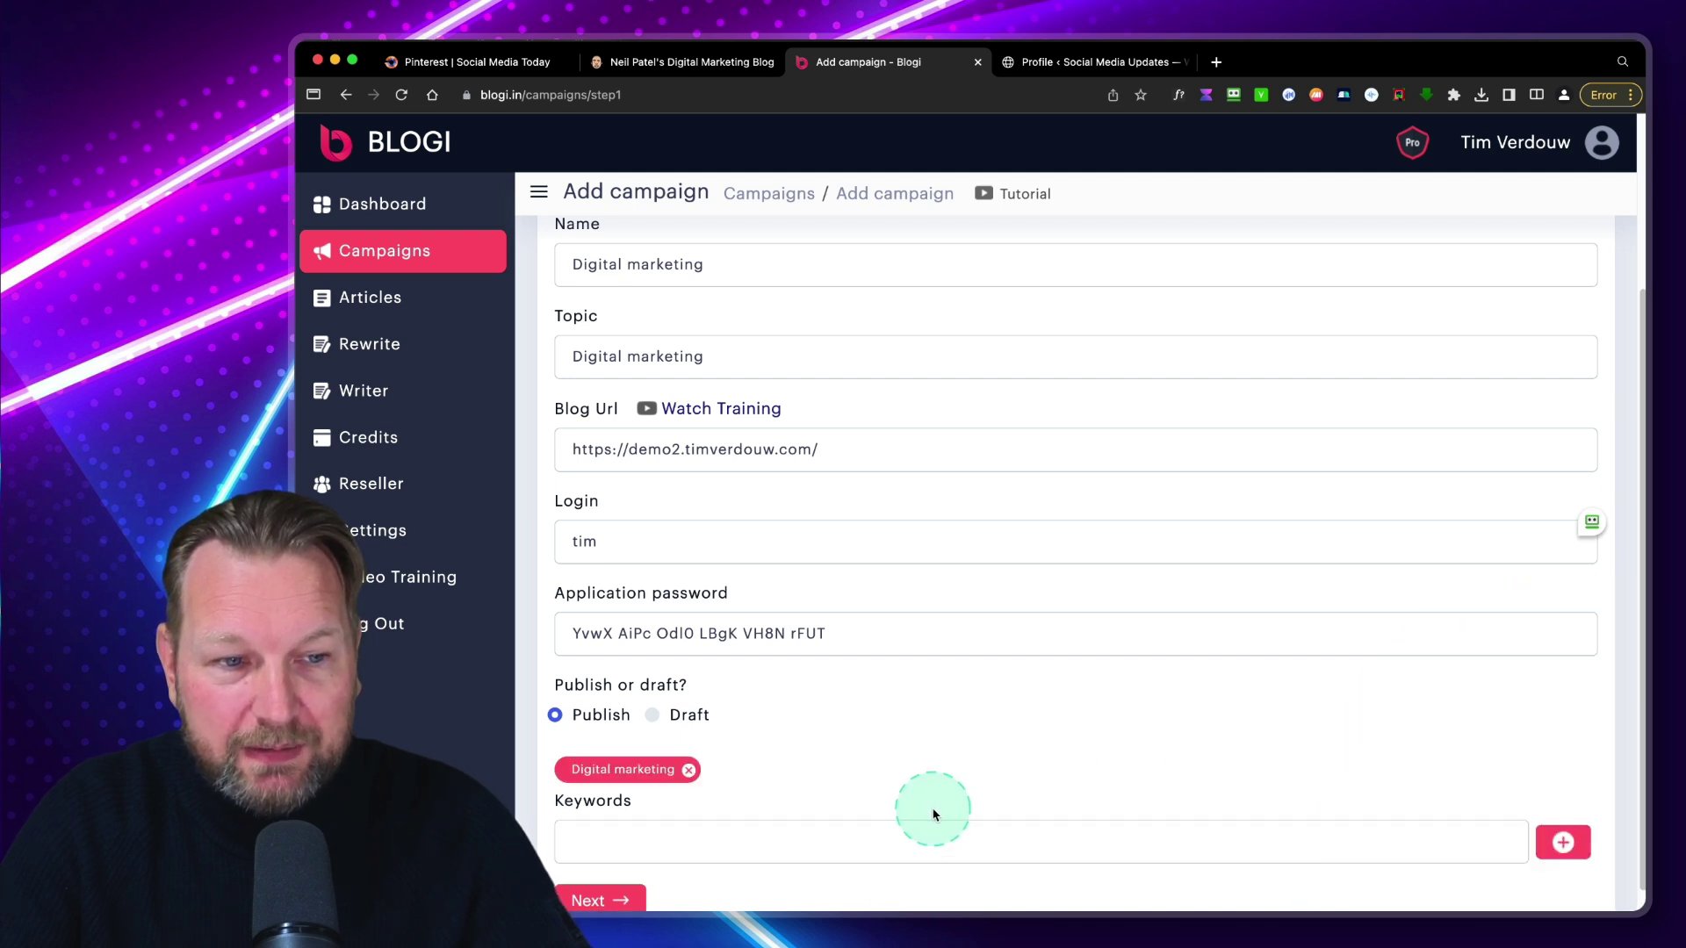
scroll(929, 809, "down", 1)
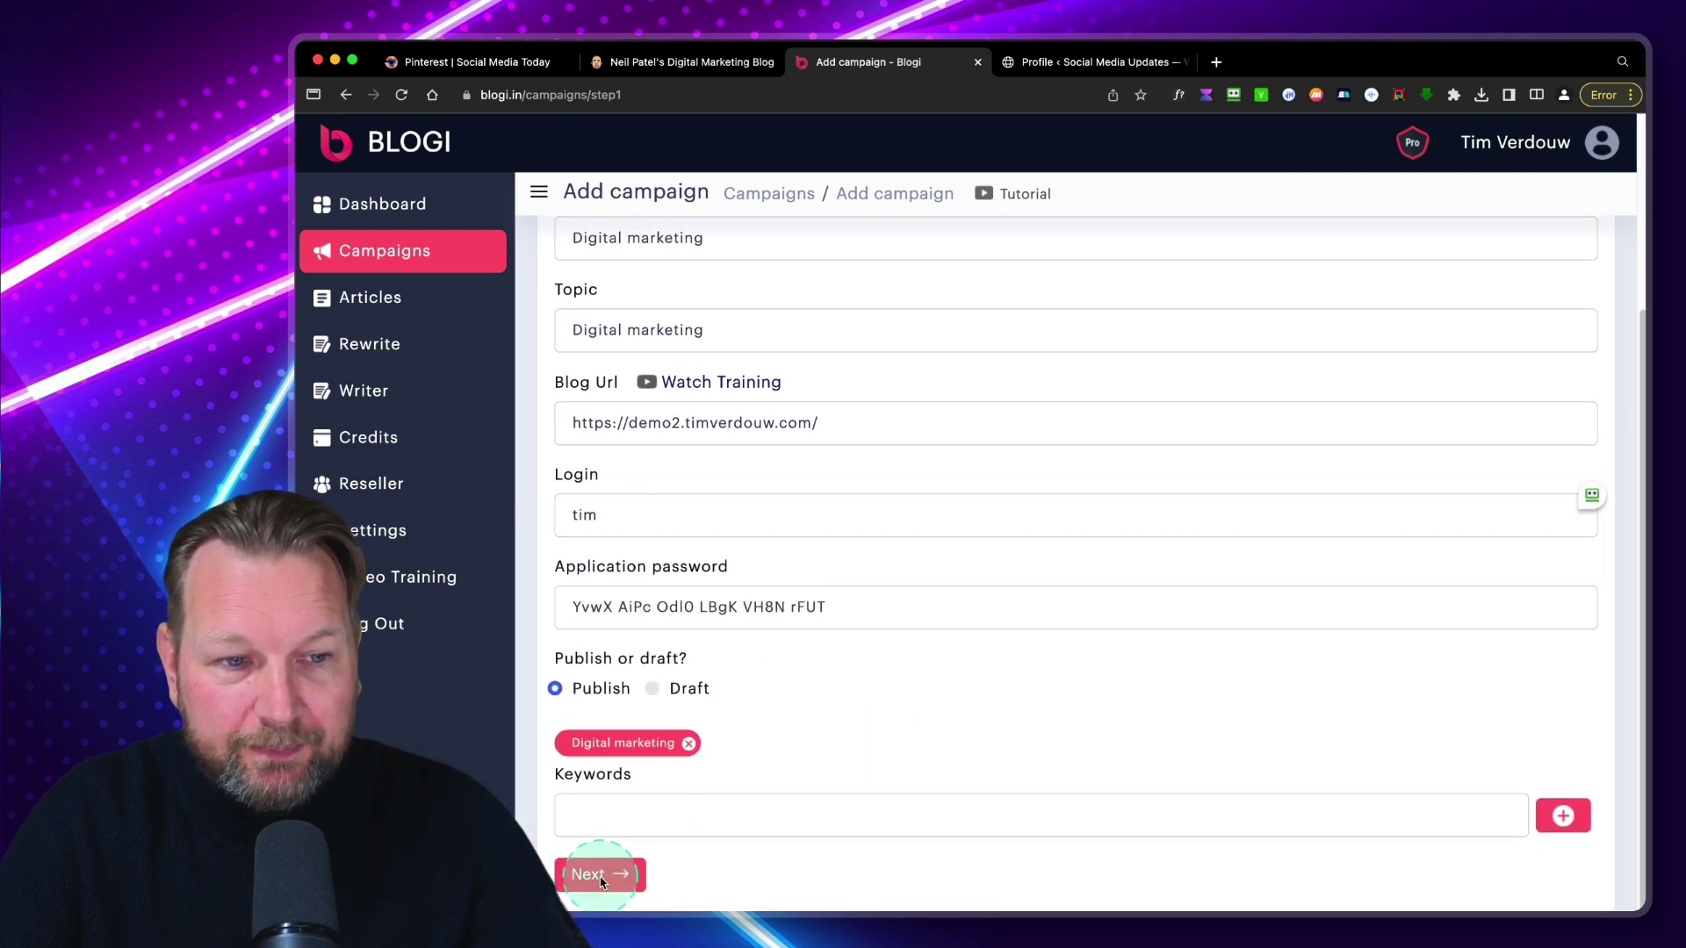
left_click(600, 876)
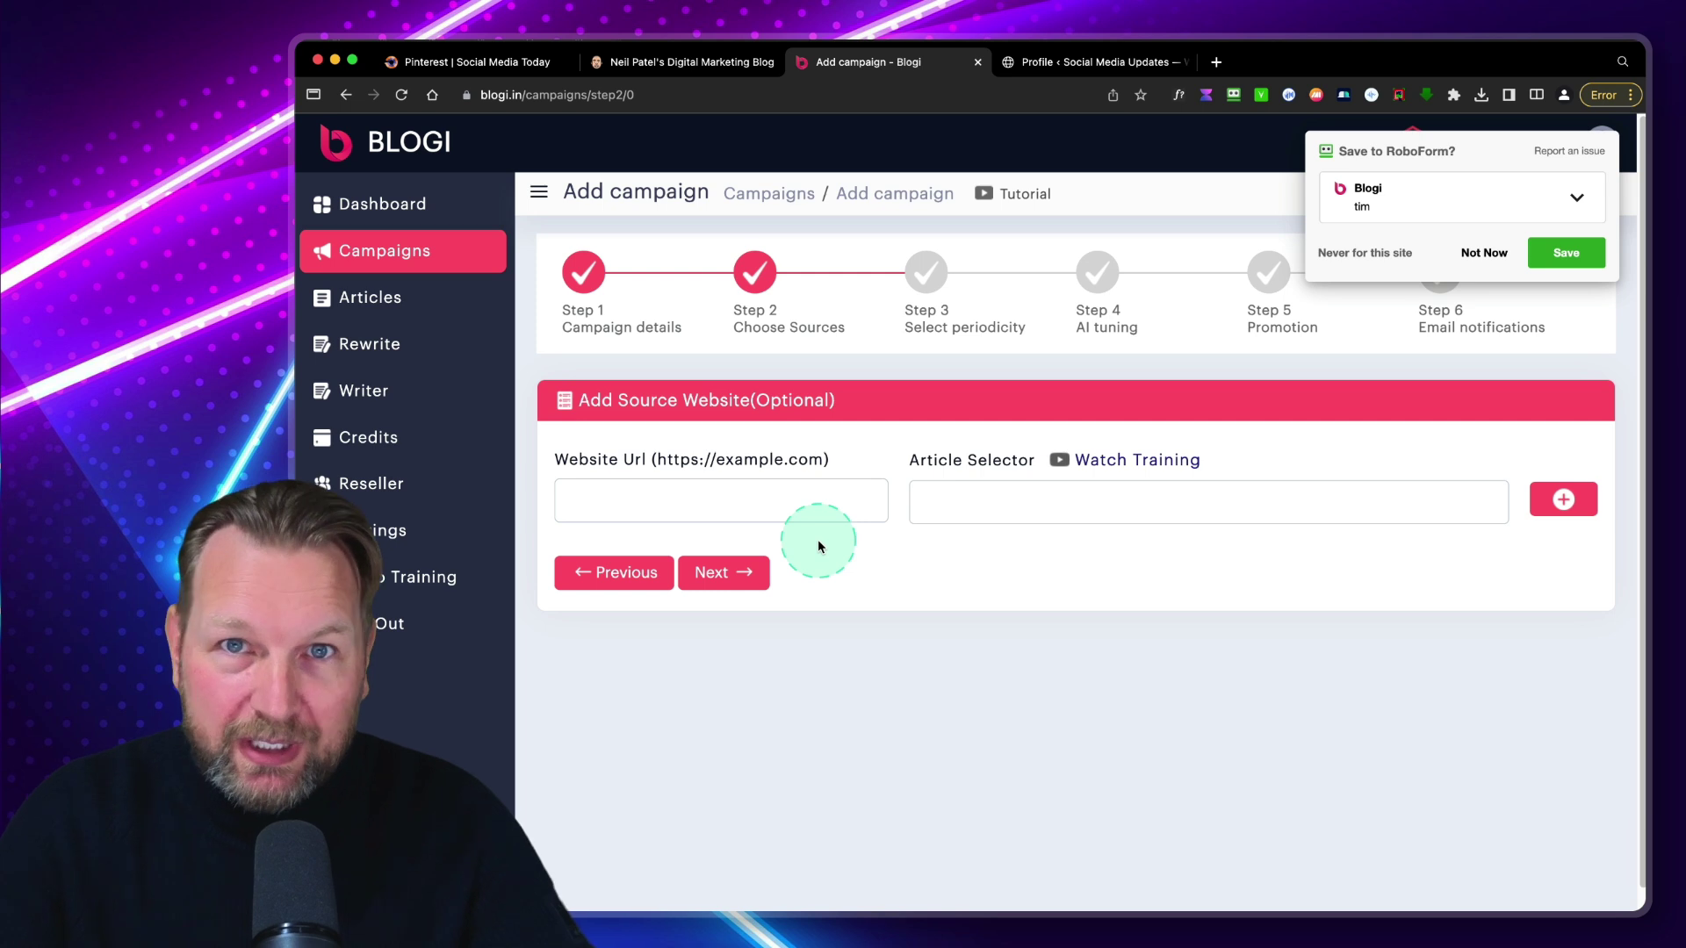
left_click(1484, 253)
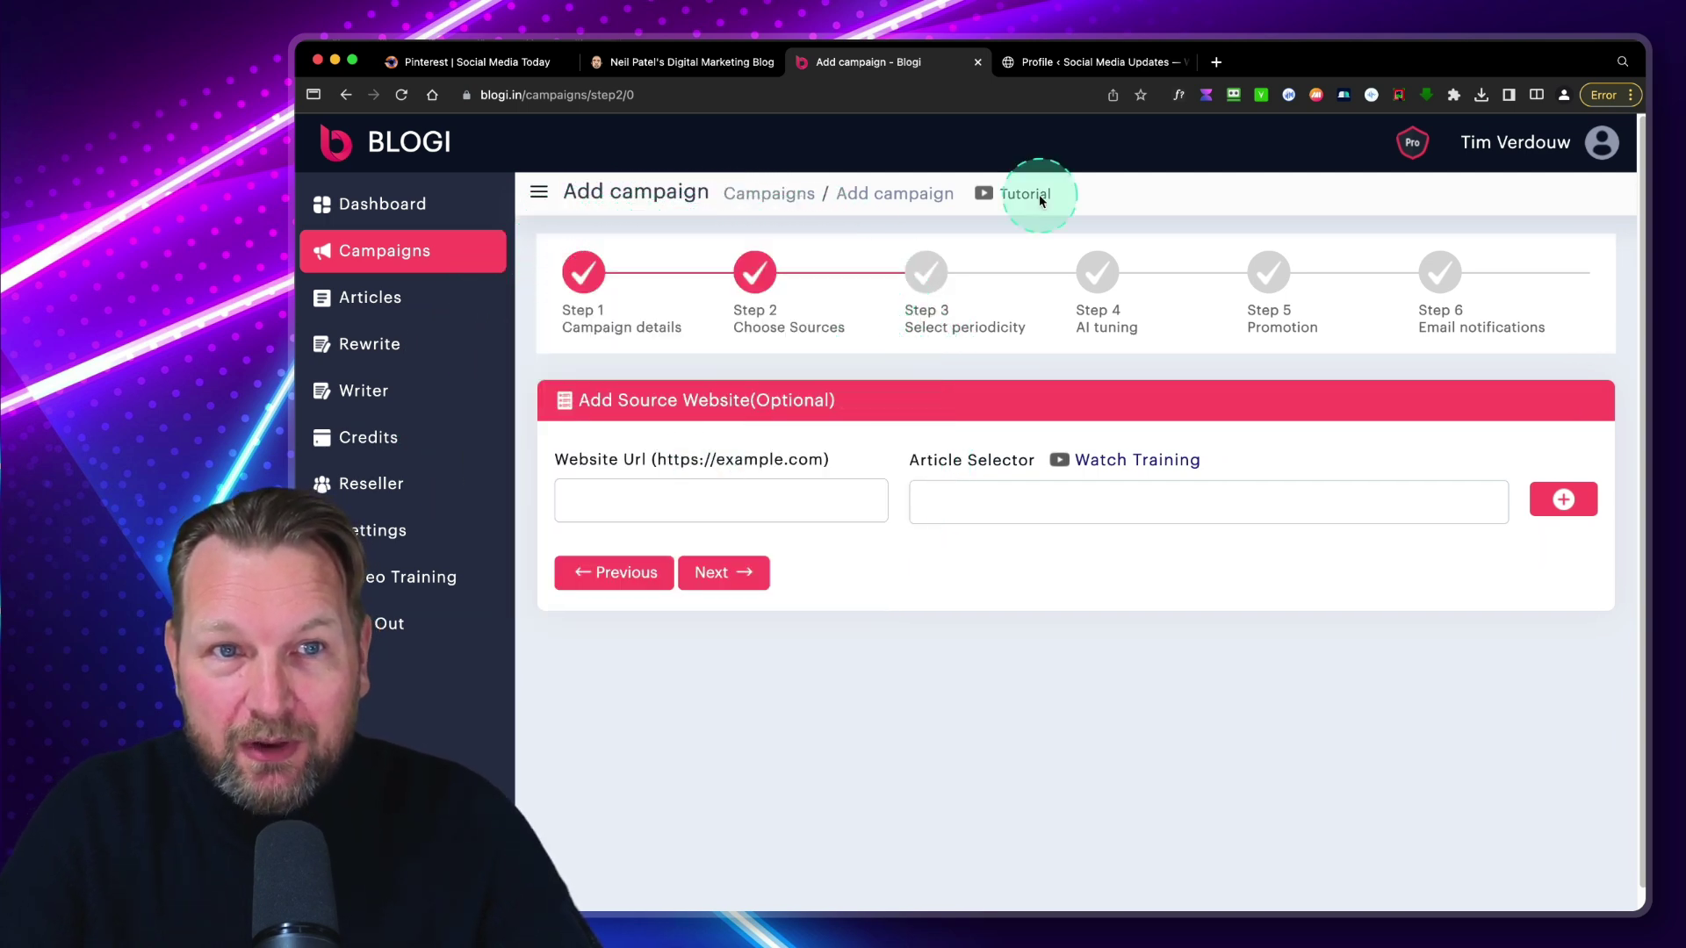
left_click(474, 61)
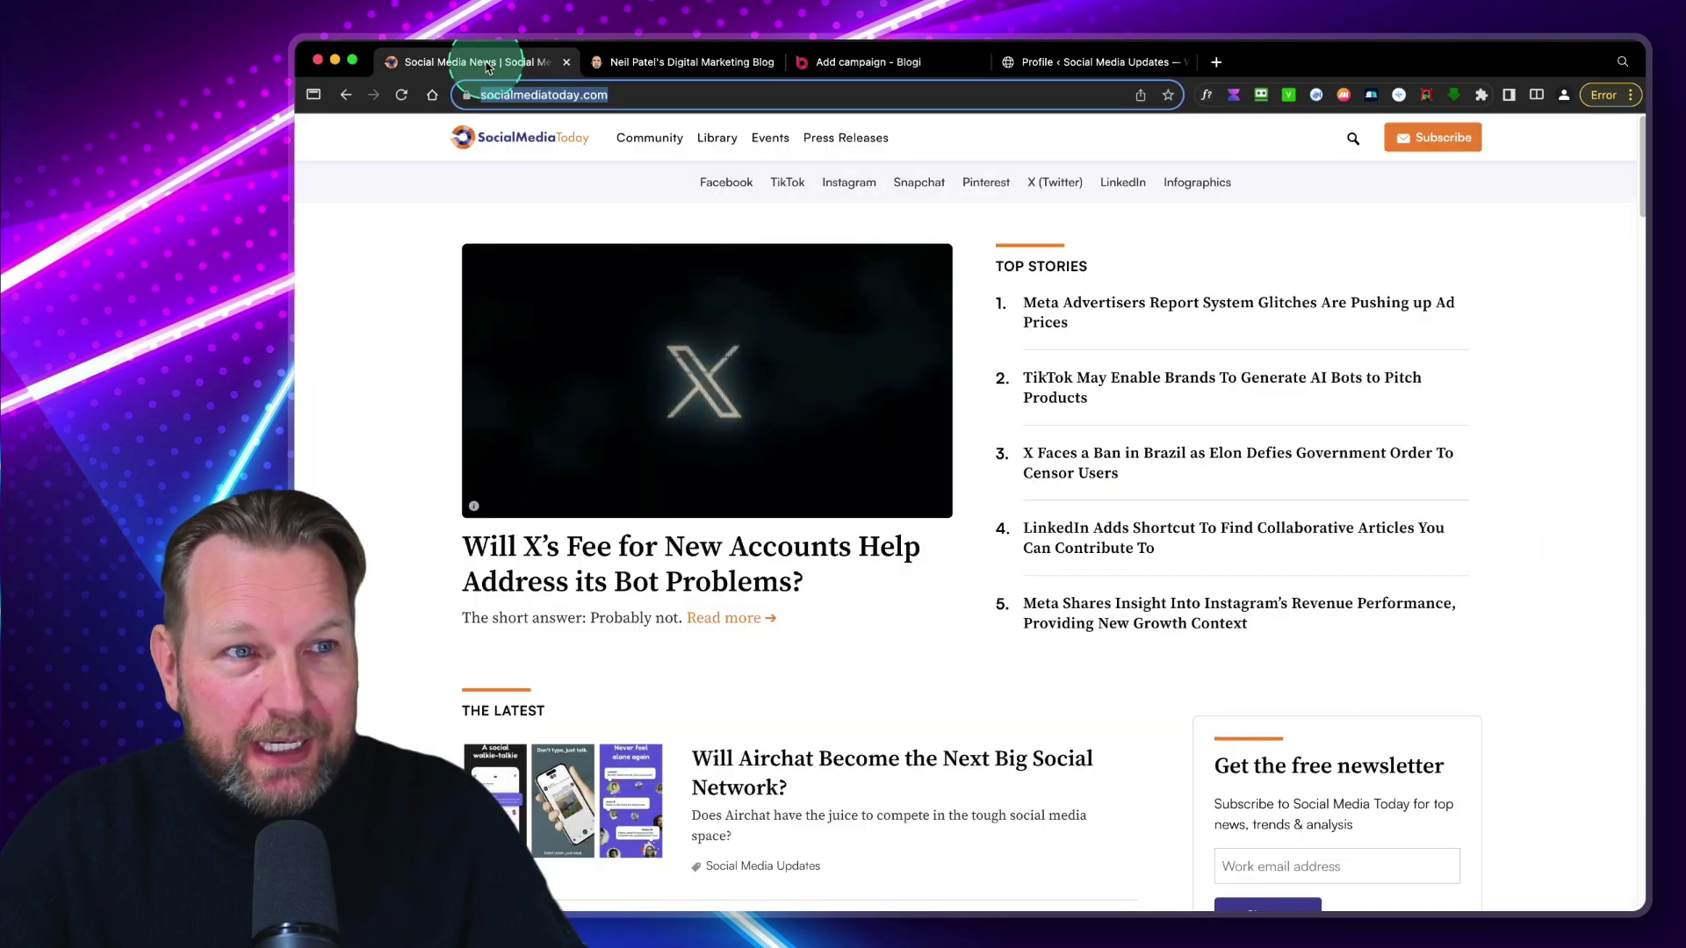
right_click(551, 104)
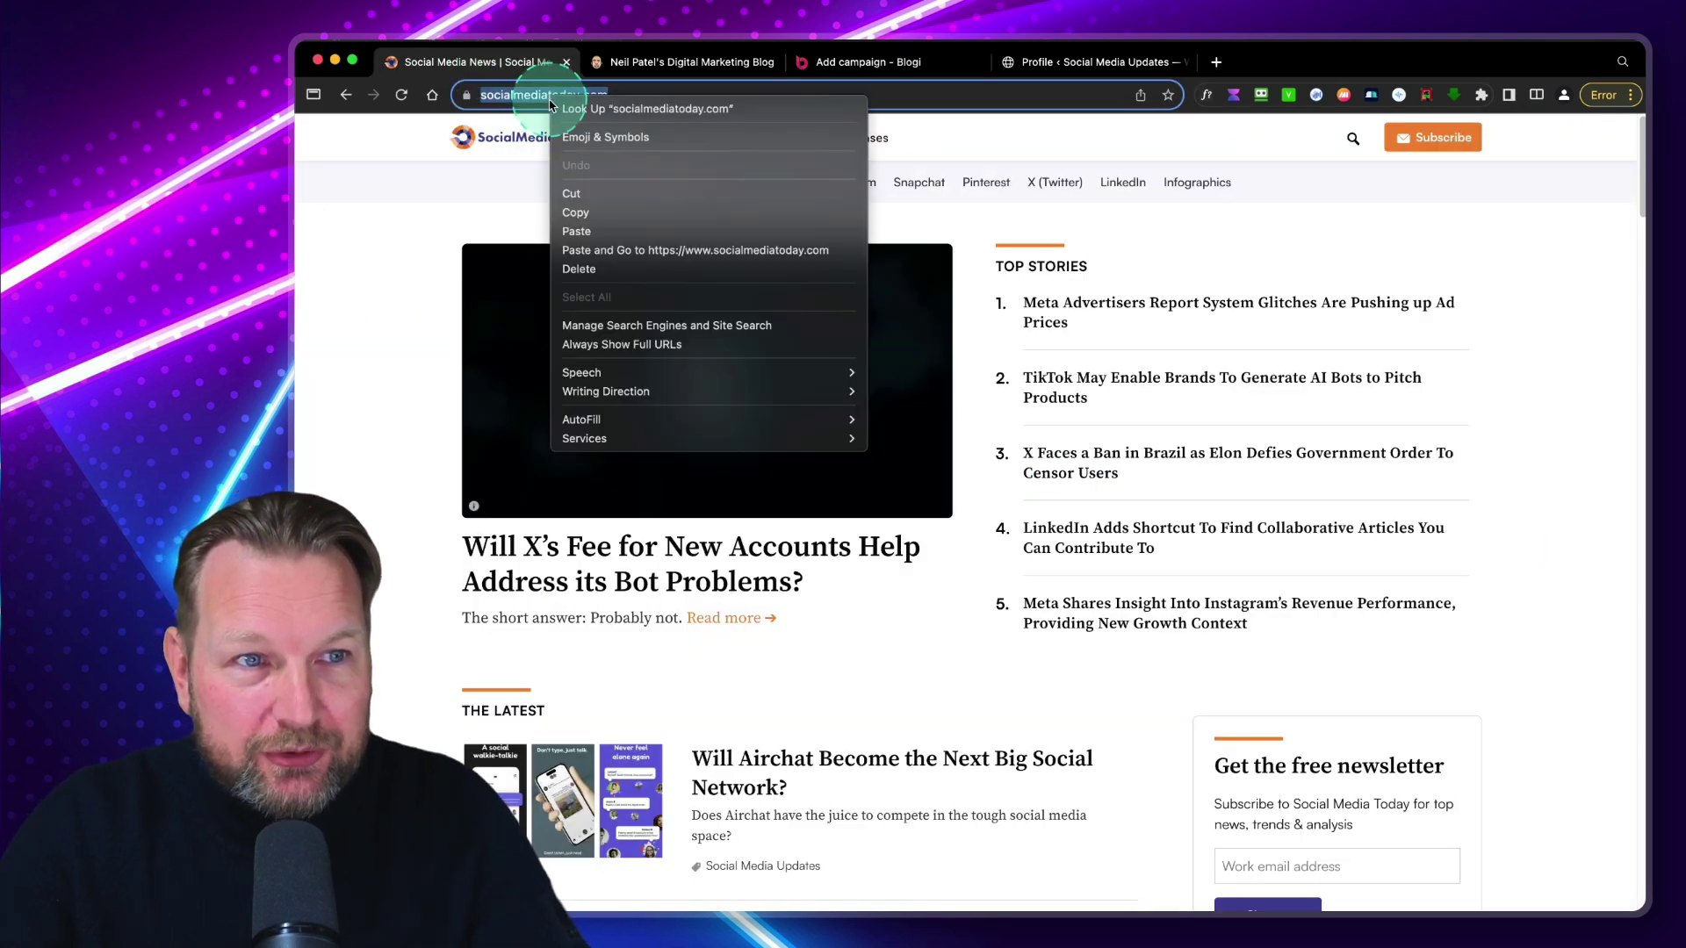
left_click(575, 213)
left_click(869, 62)
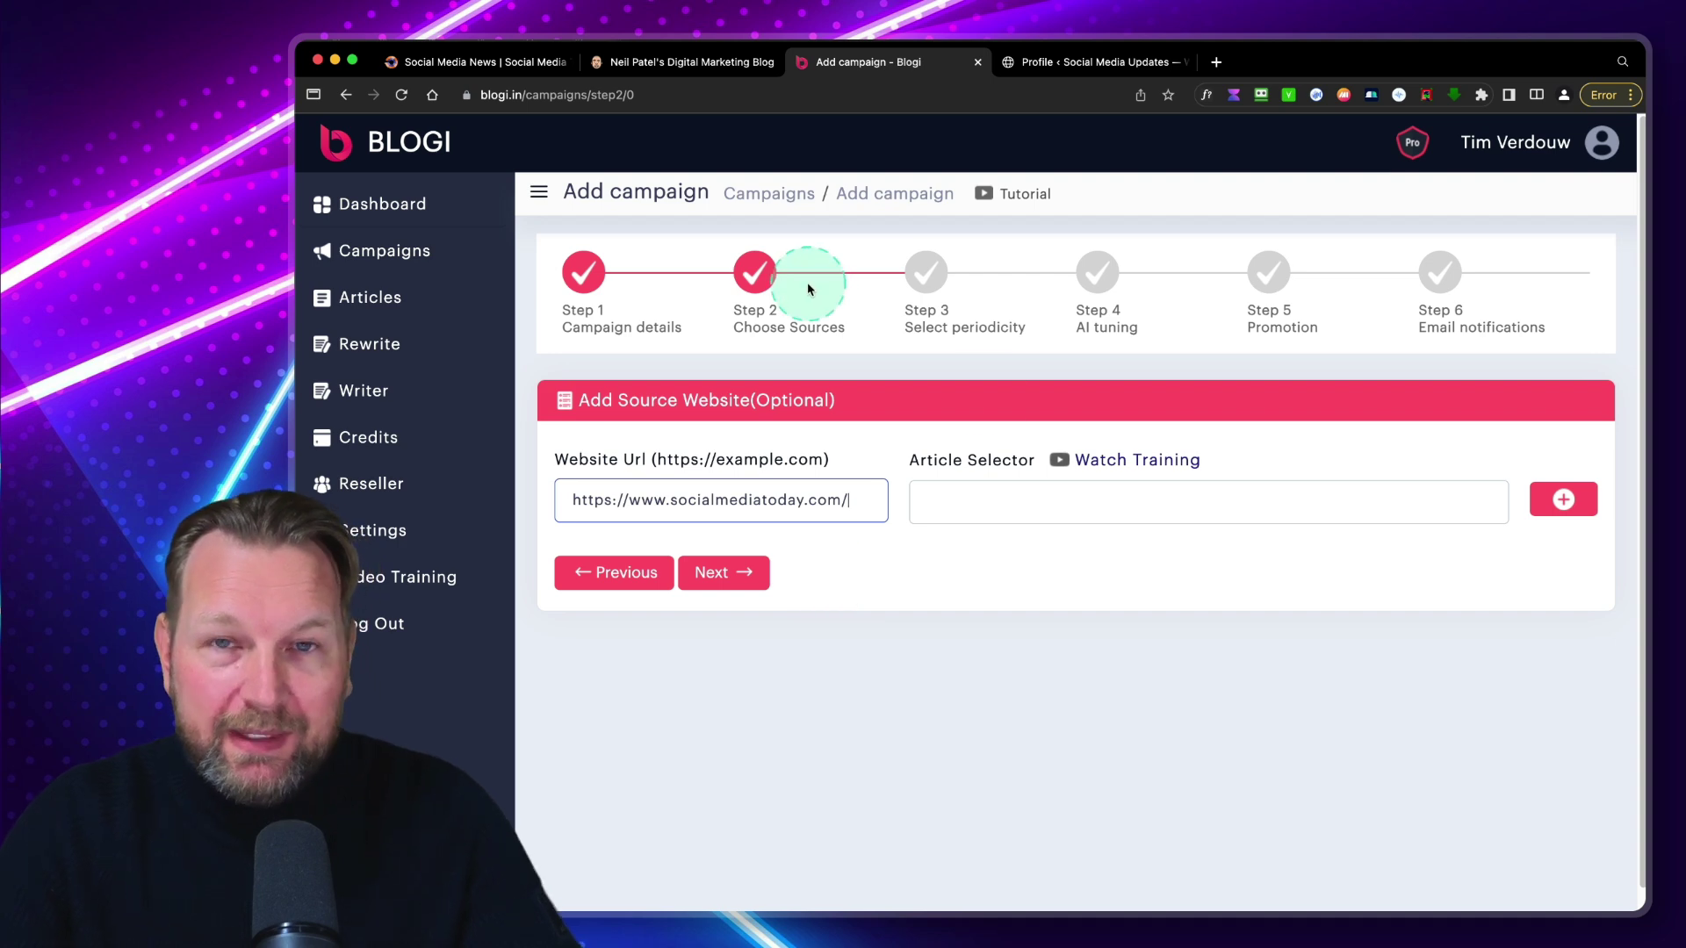
left_click(511, 63)
Step: Copy the CSS selector of the Airchat article's article-wrapper element using DevTools
scroll(1034, 427, "down", 5)
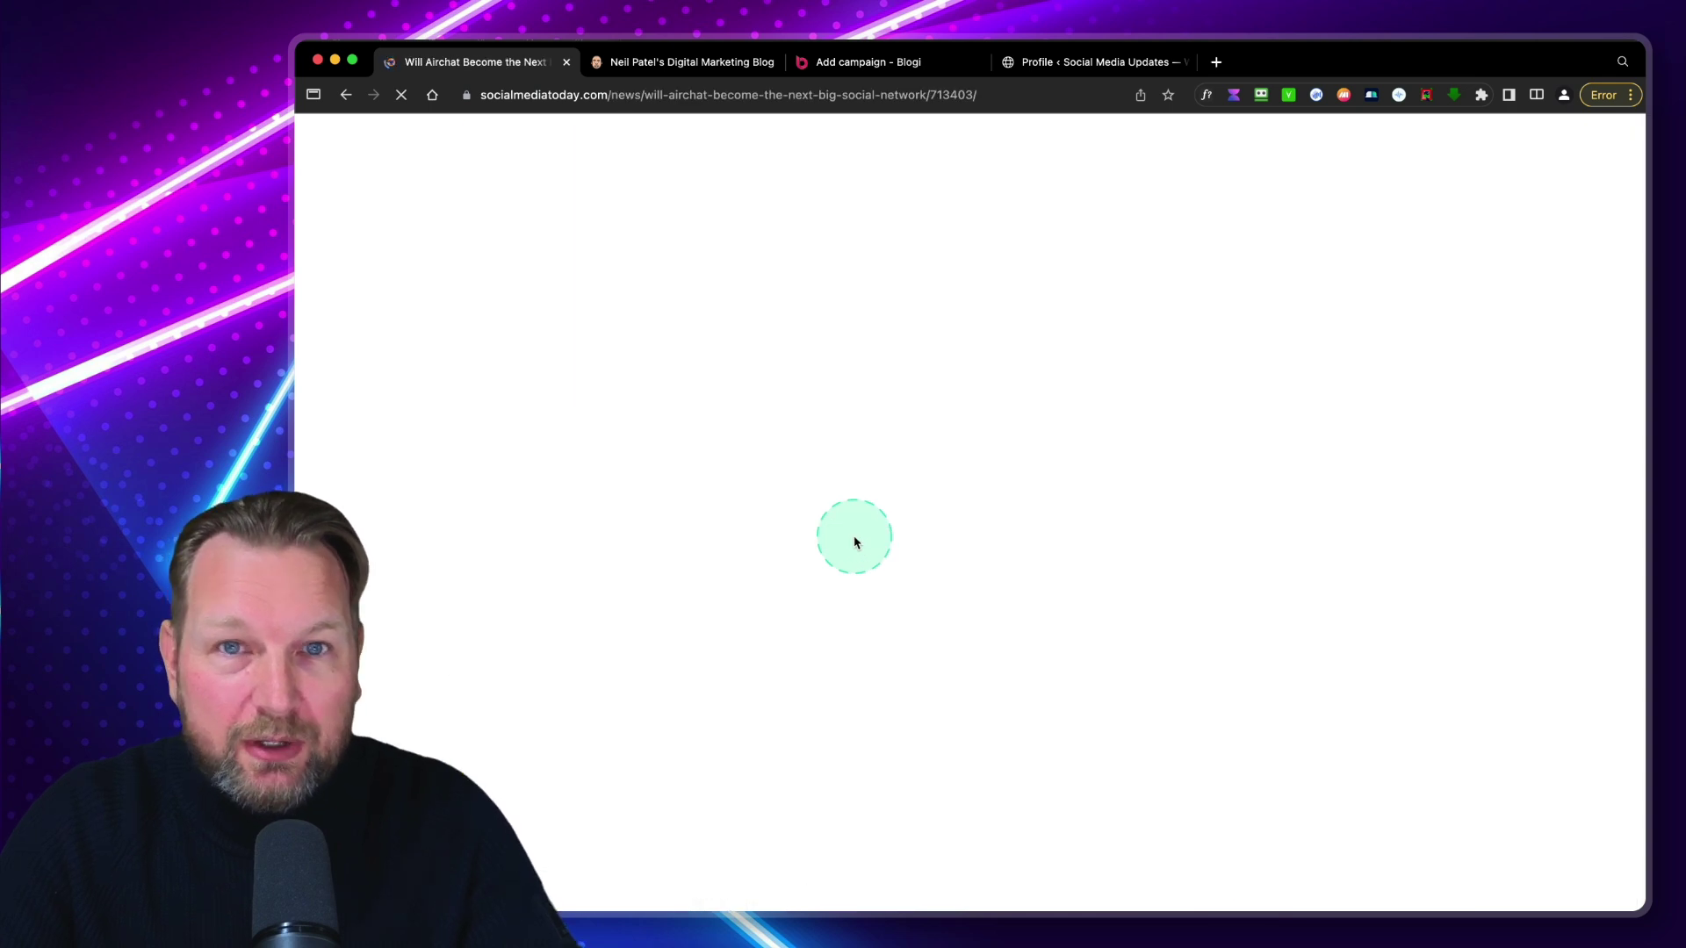
scroll(1025, 554, "down", 1)
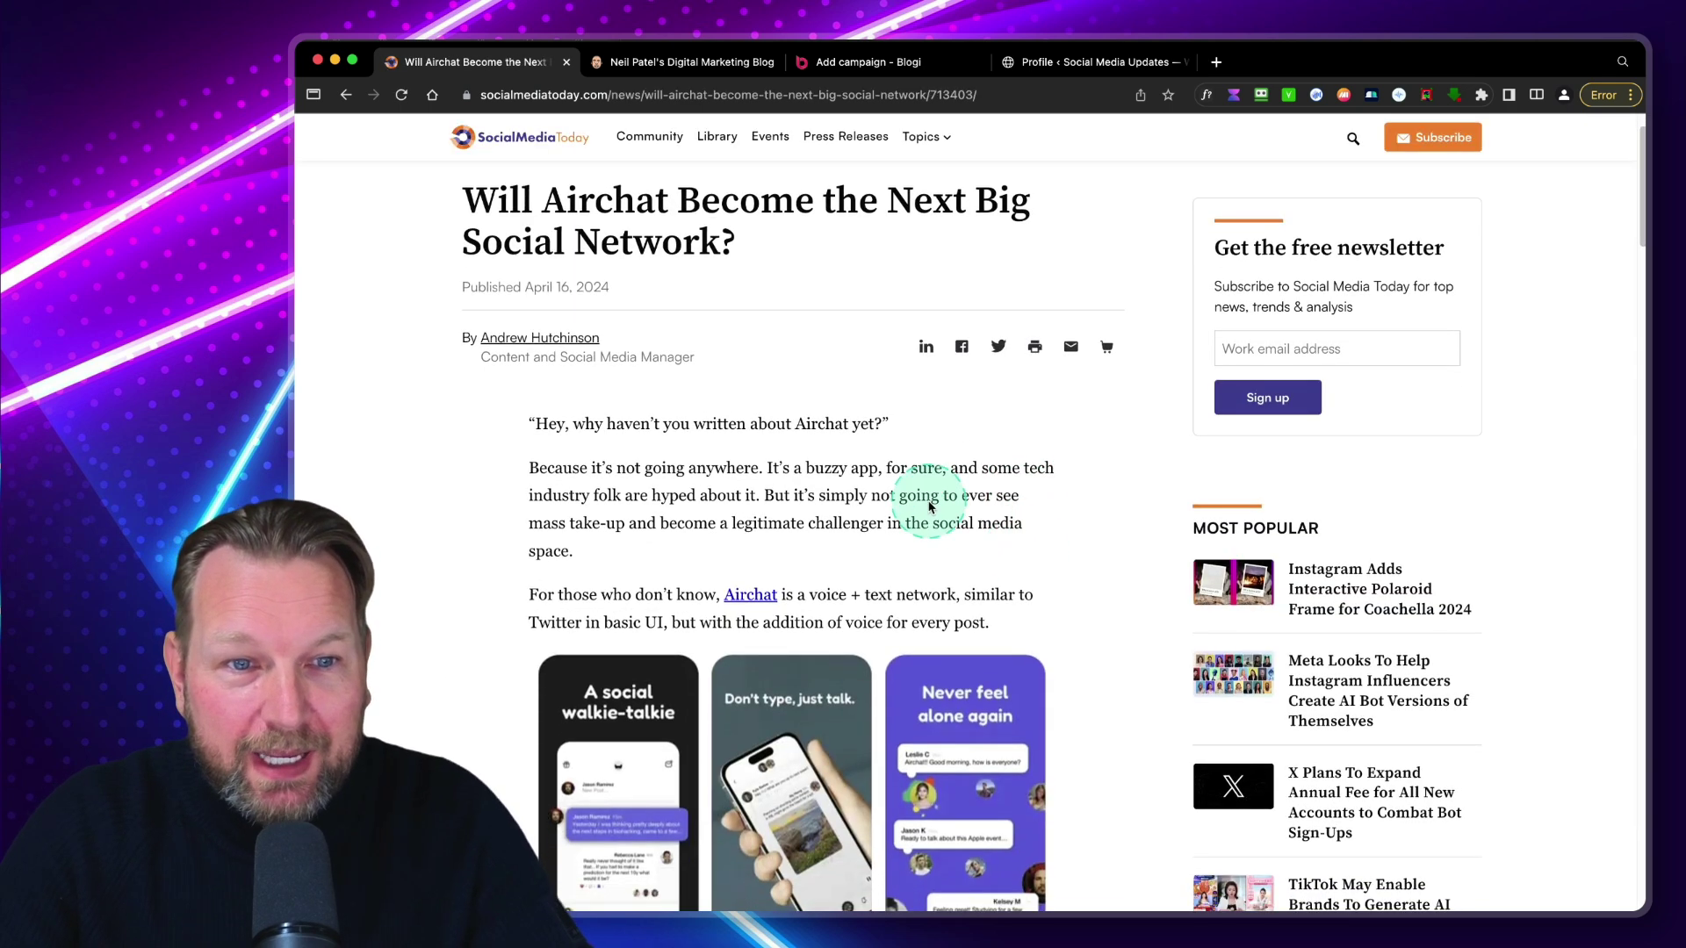
right_click(923, 496)
left_click(1011, 748)
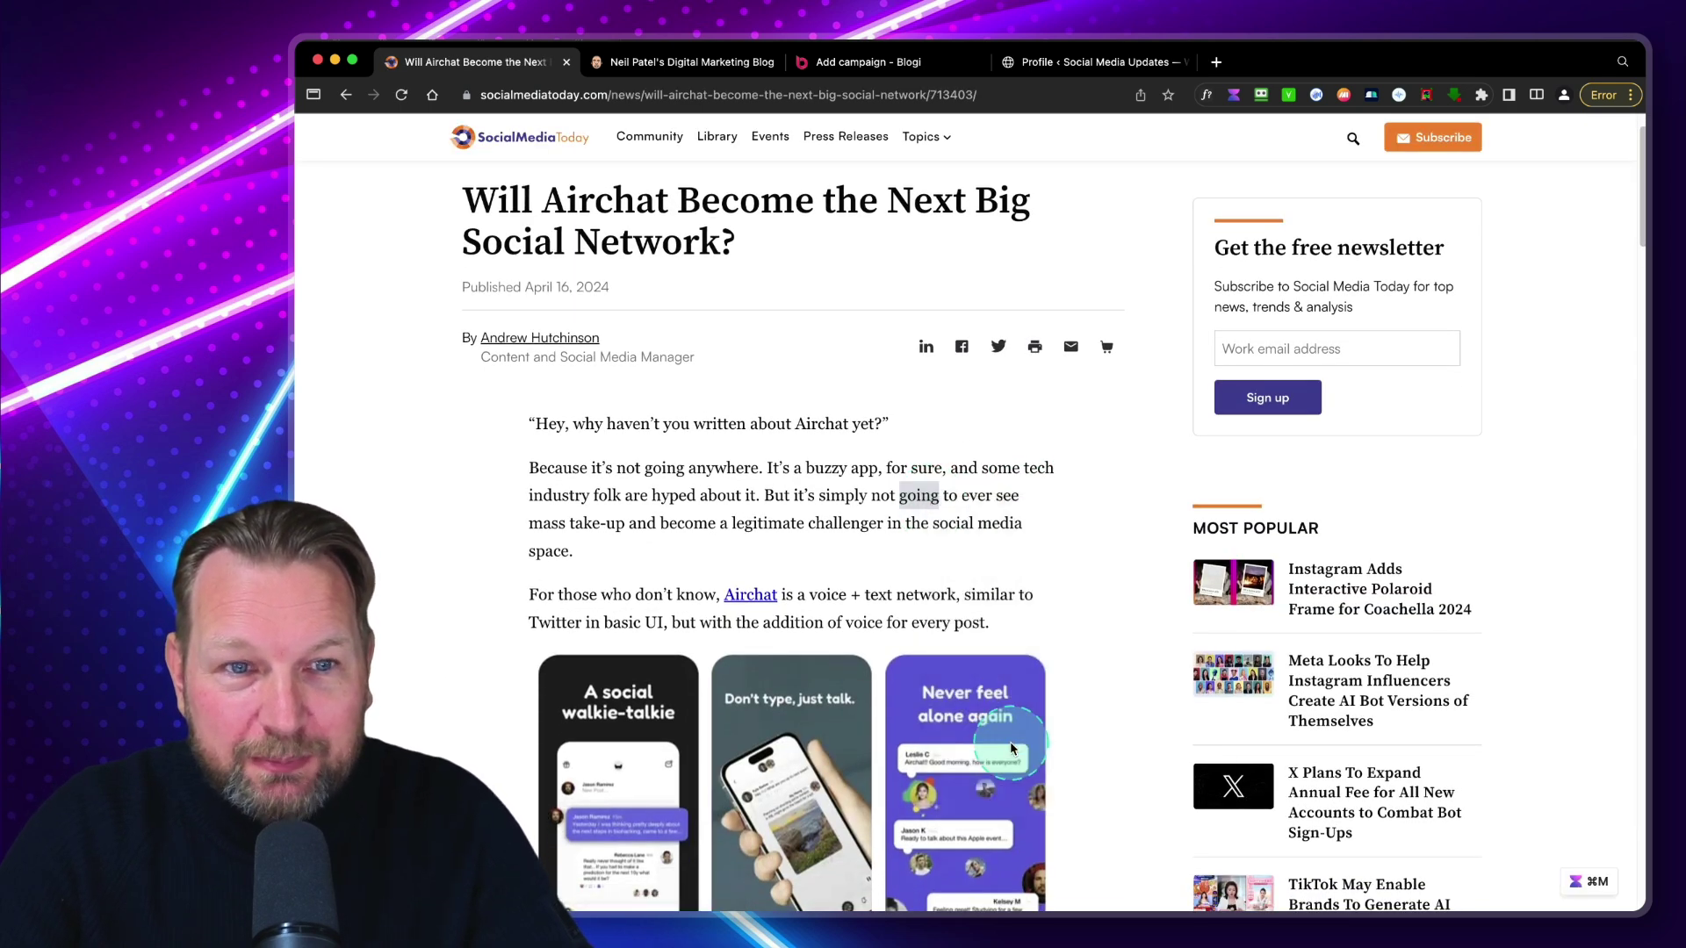
left_click(1188, 126)
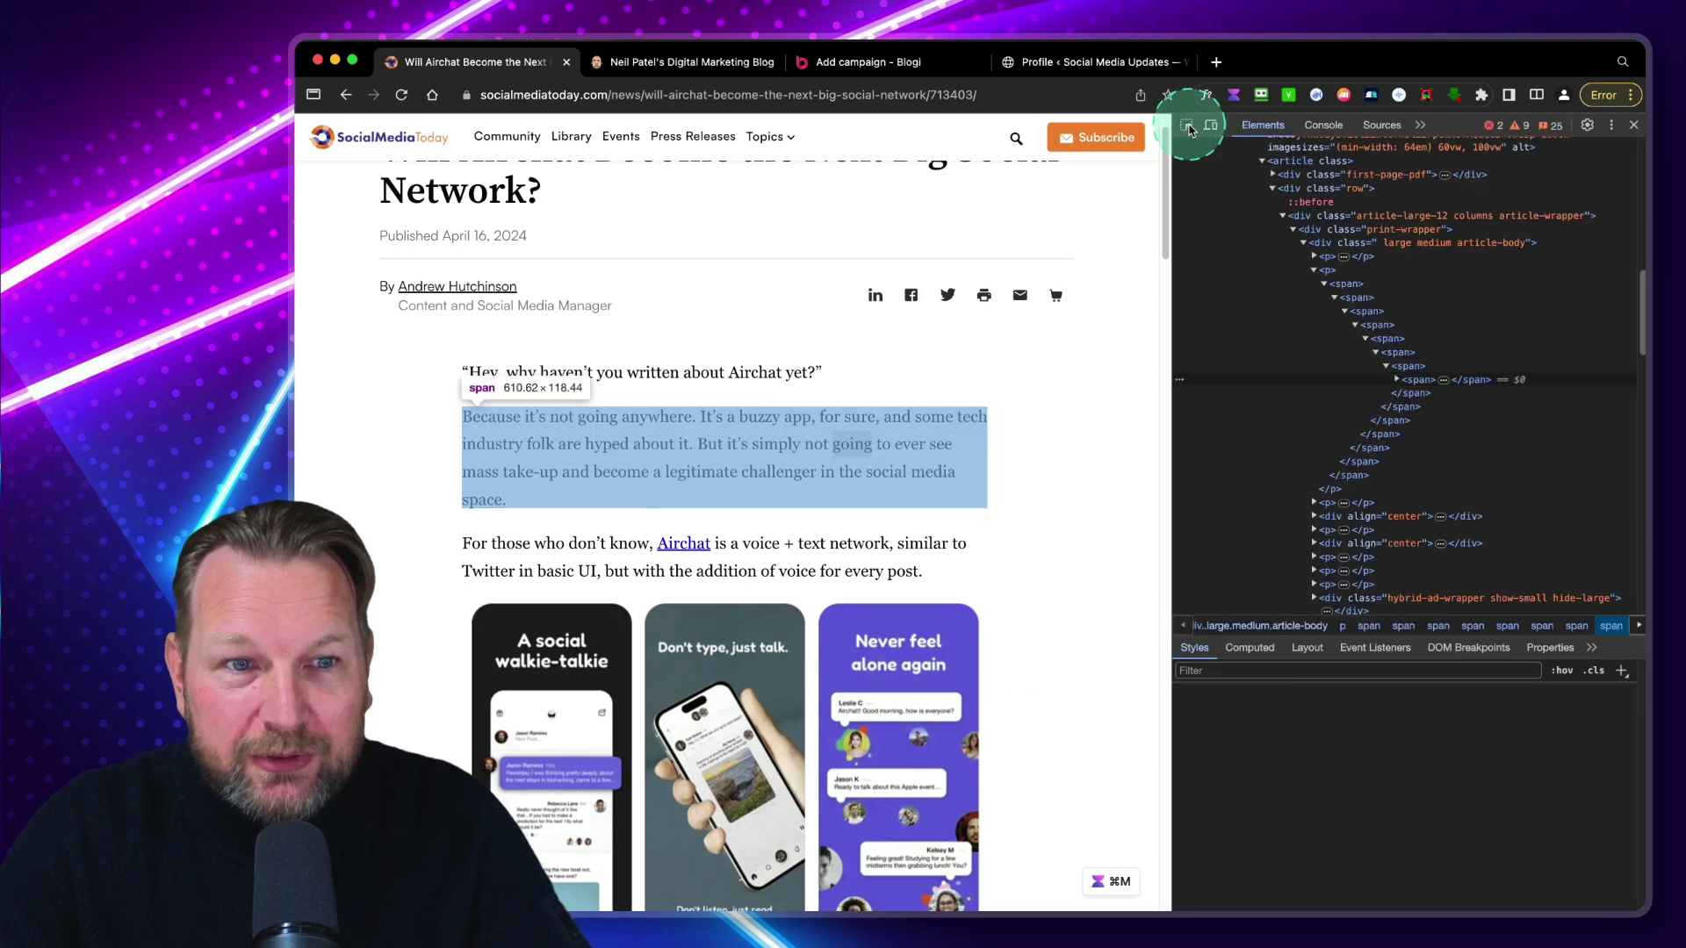
left_click(1000, 396)
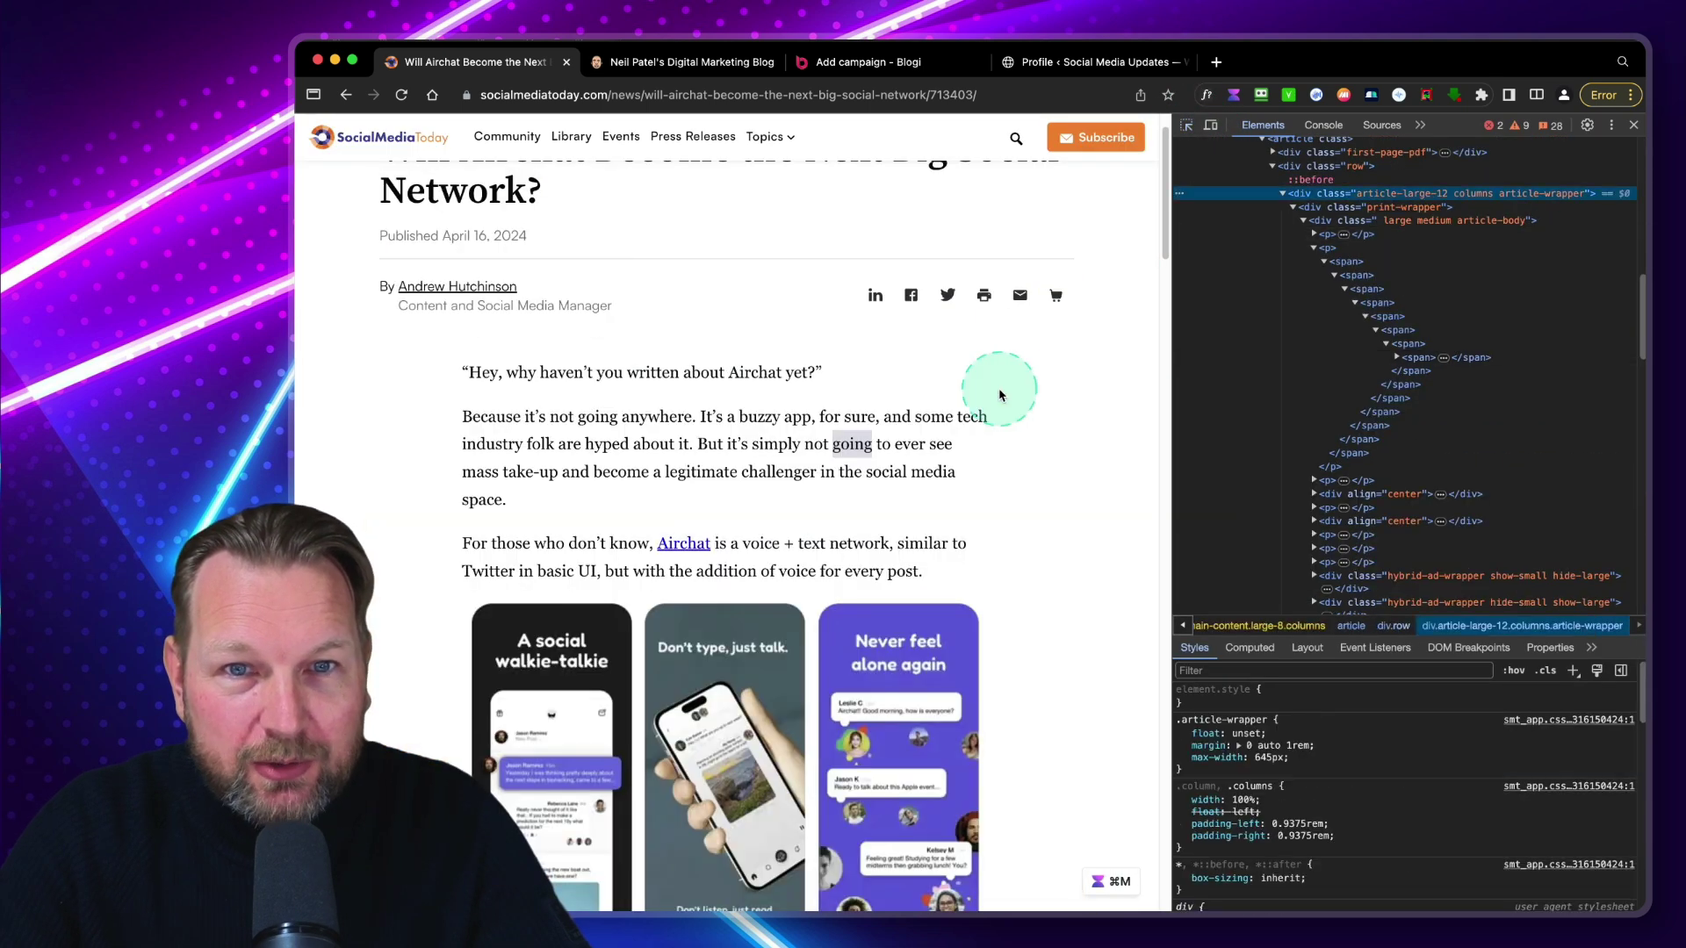
scroll(1344, 175, "up", 3)
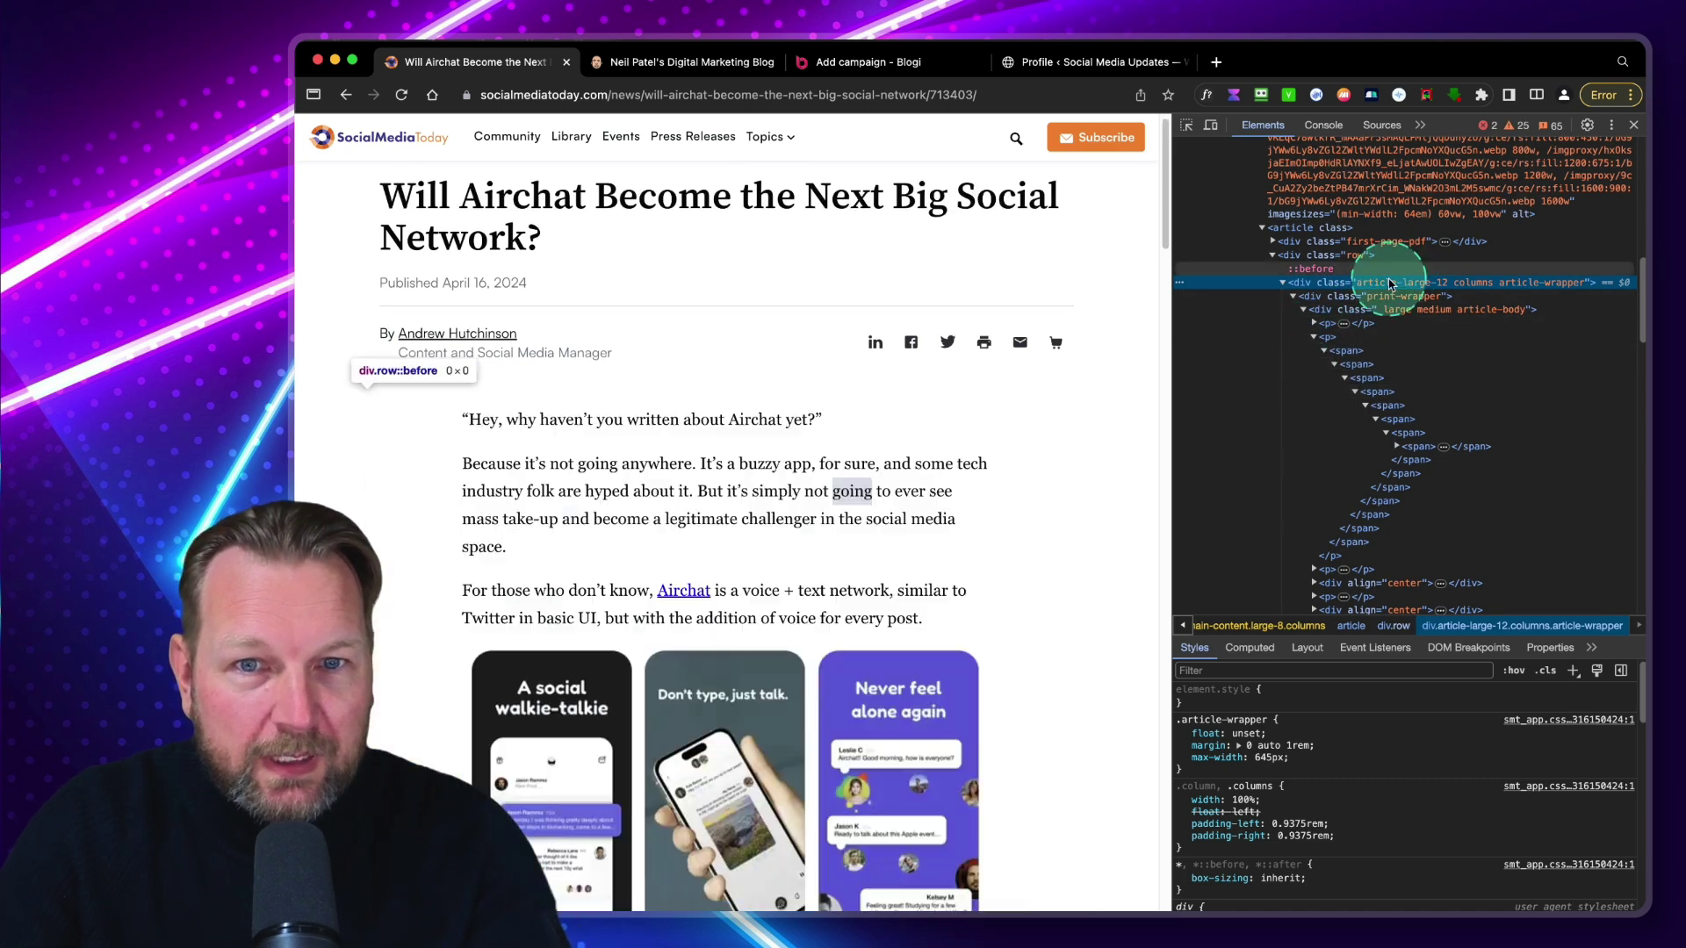
right_click(1326, 282)
mouse_move(1427, 415)
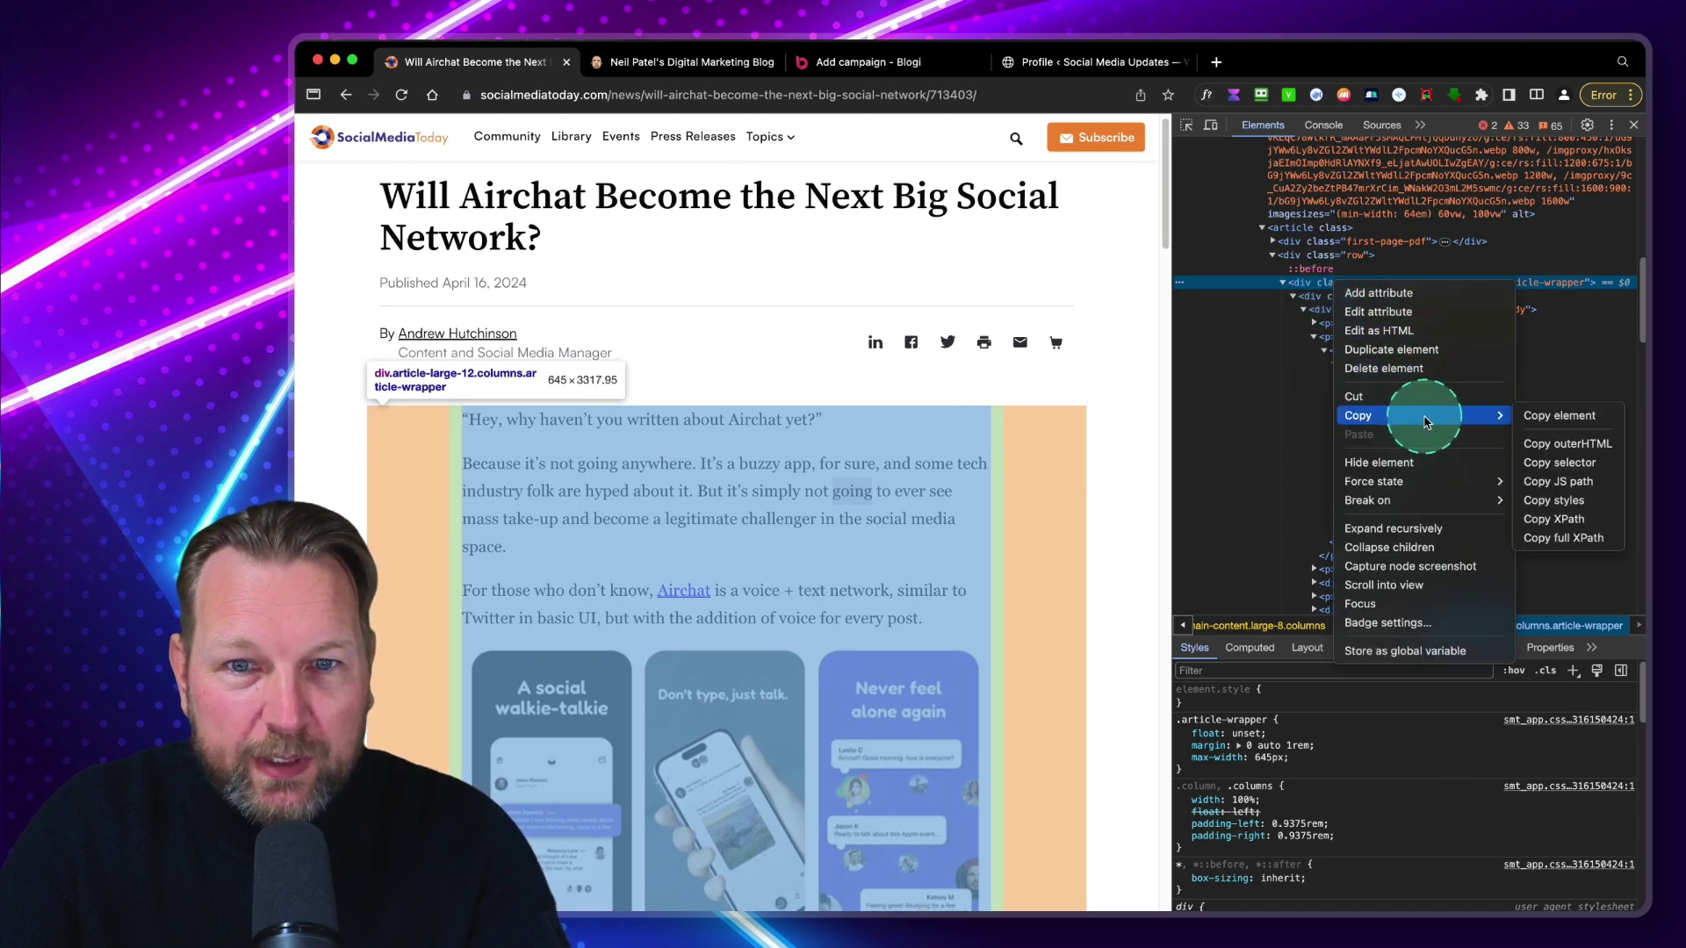
left_click(1572, 463)
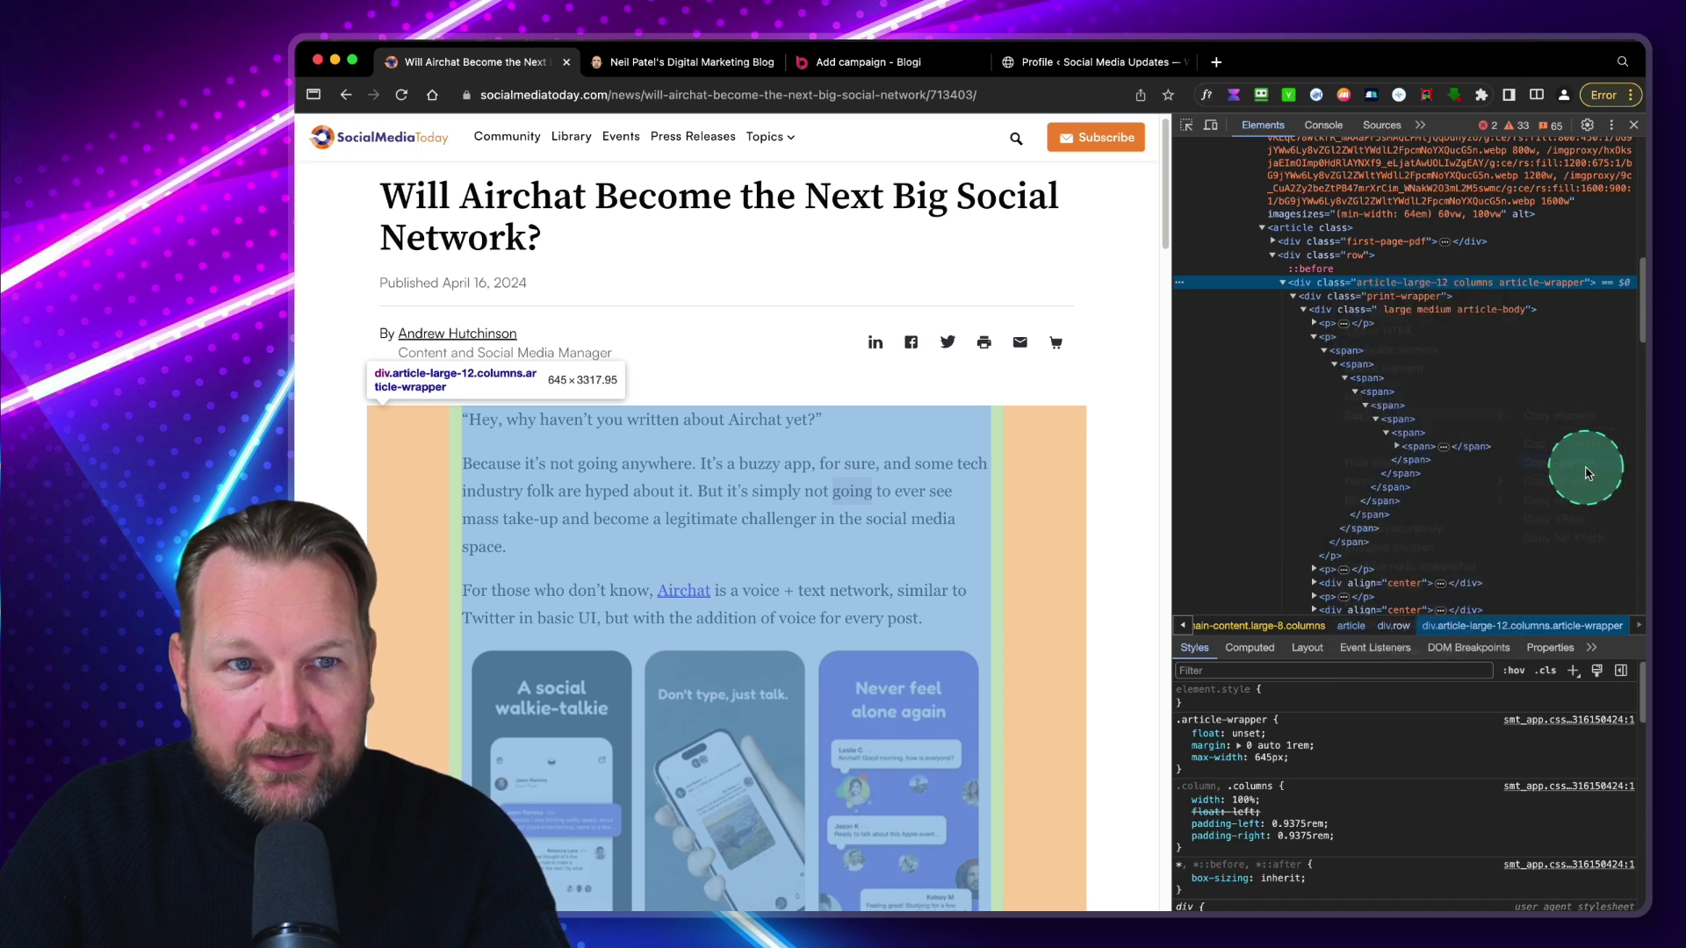
Step: Paste the copied selector and add socialmediatoday.com as a source website
left_click(854, 66)
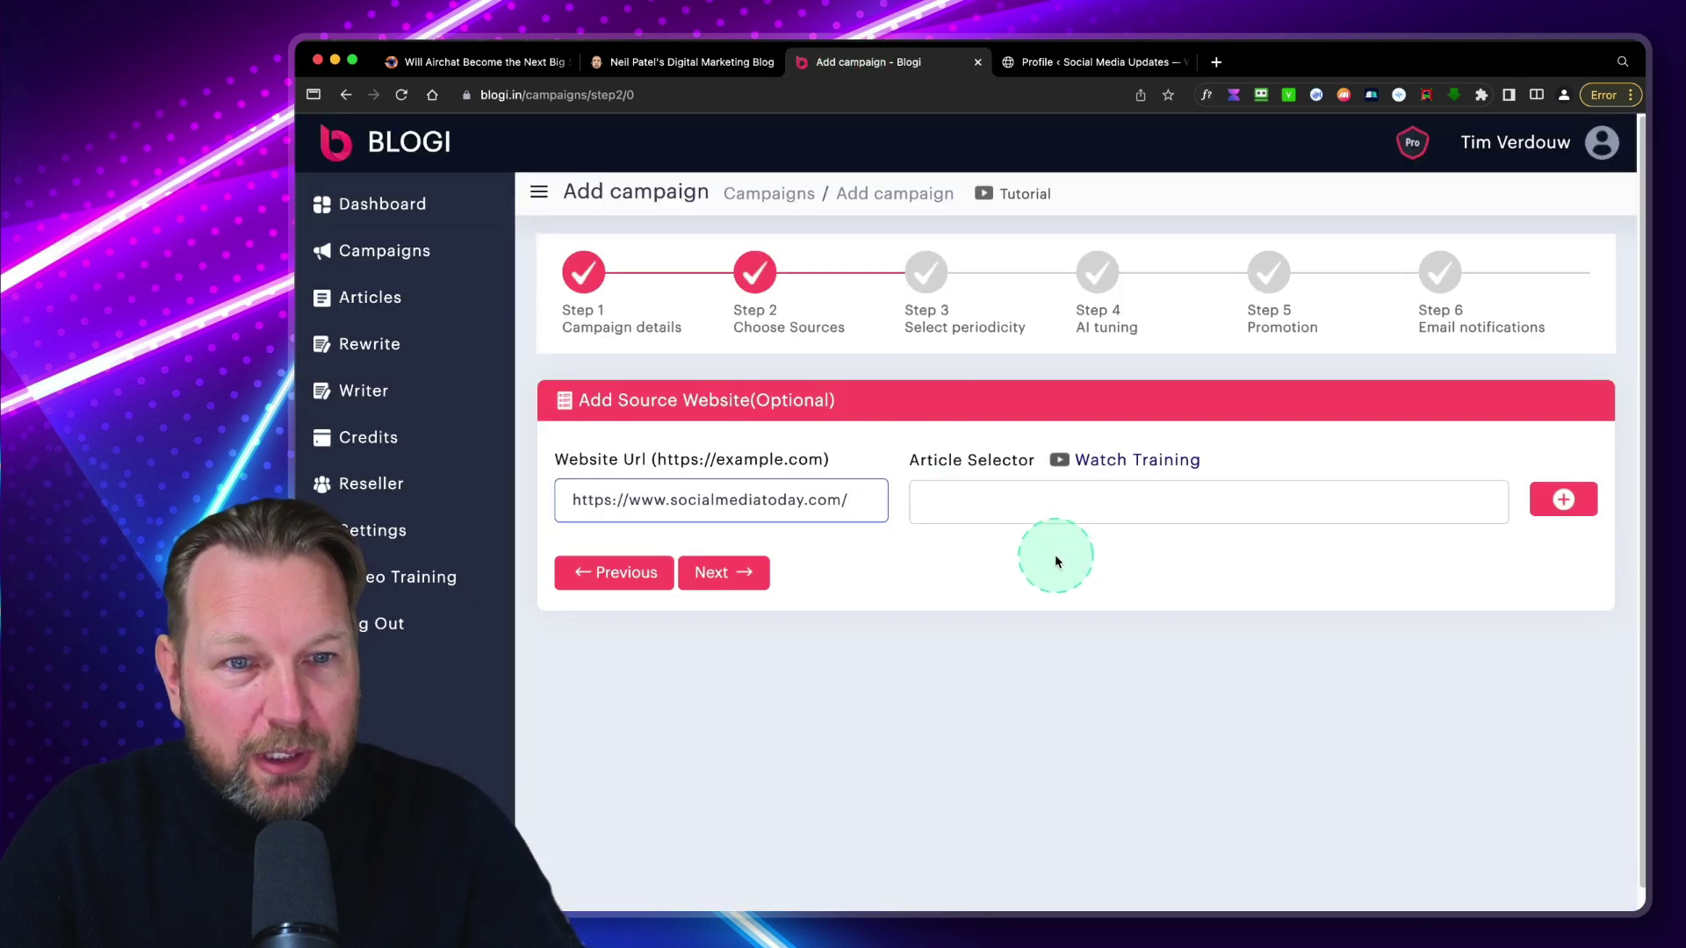
key("cmd+v")
left_click(1567, 503)
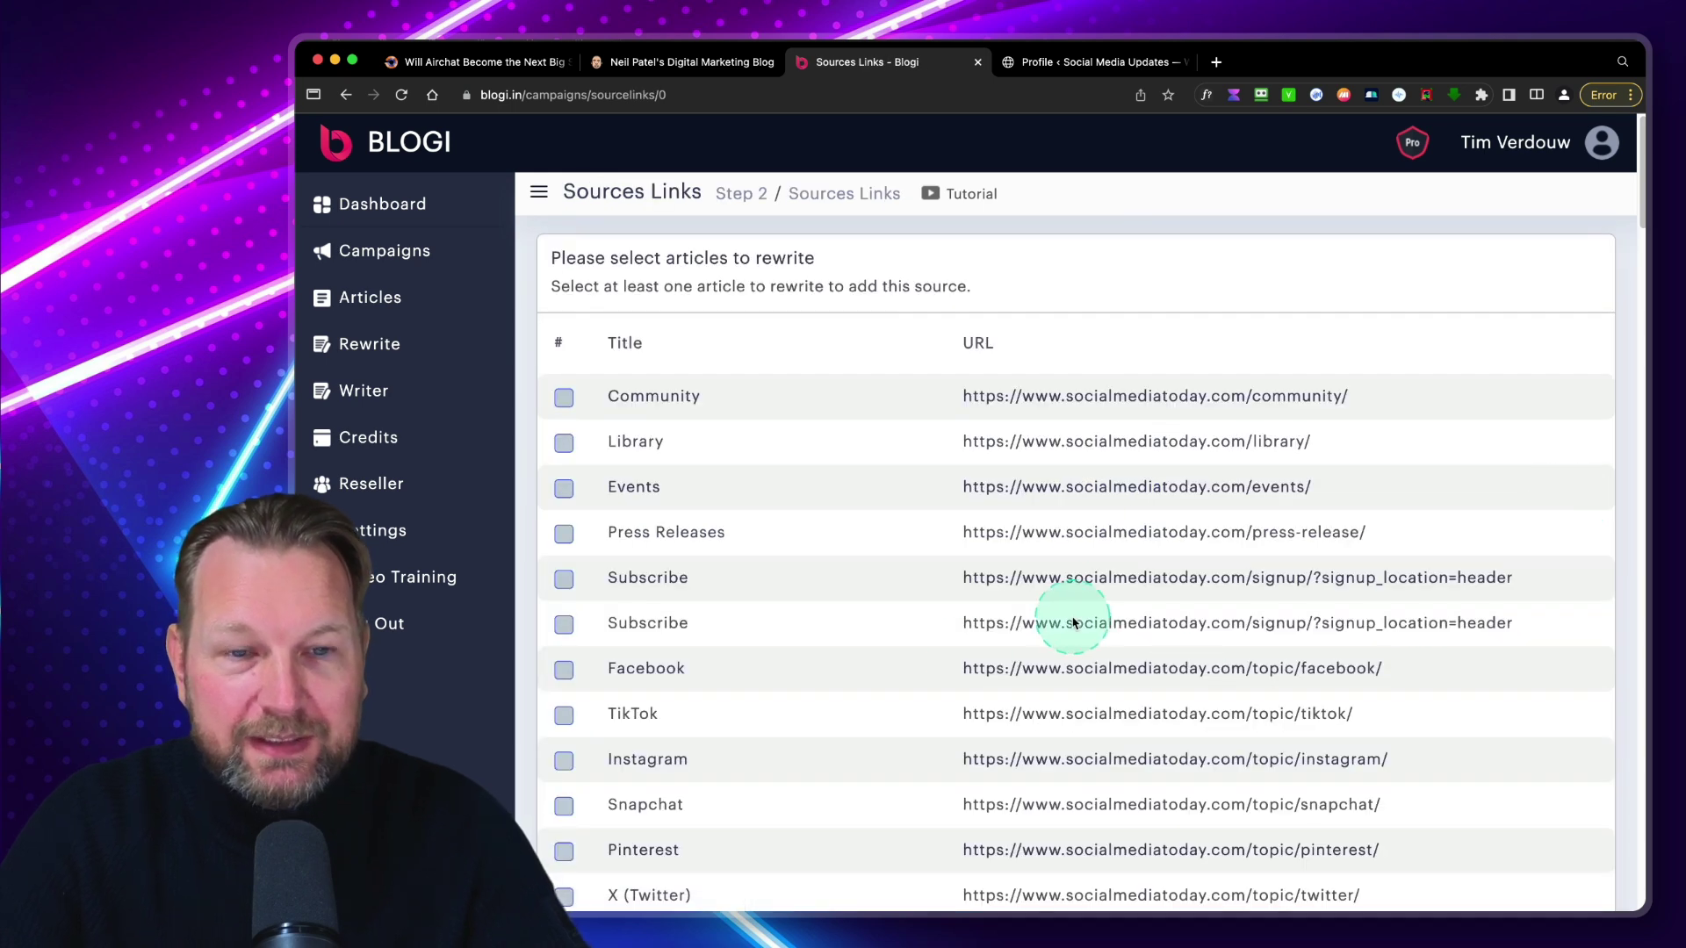
Step: Pick the Meta Expands article among the Sources Links and add the chosen links to the campaign
scroll(1073, 621, "down", 2)
scroll(1073, 621, "down", 15)
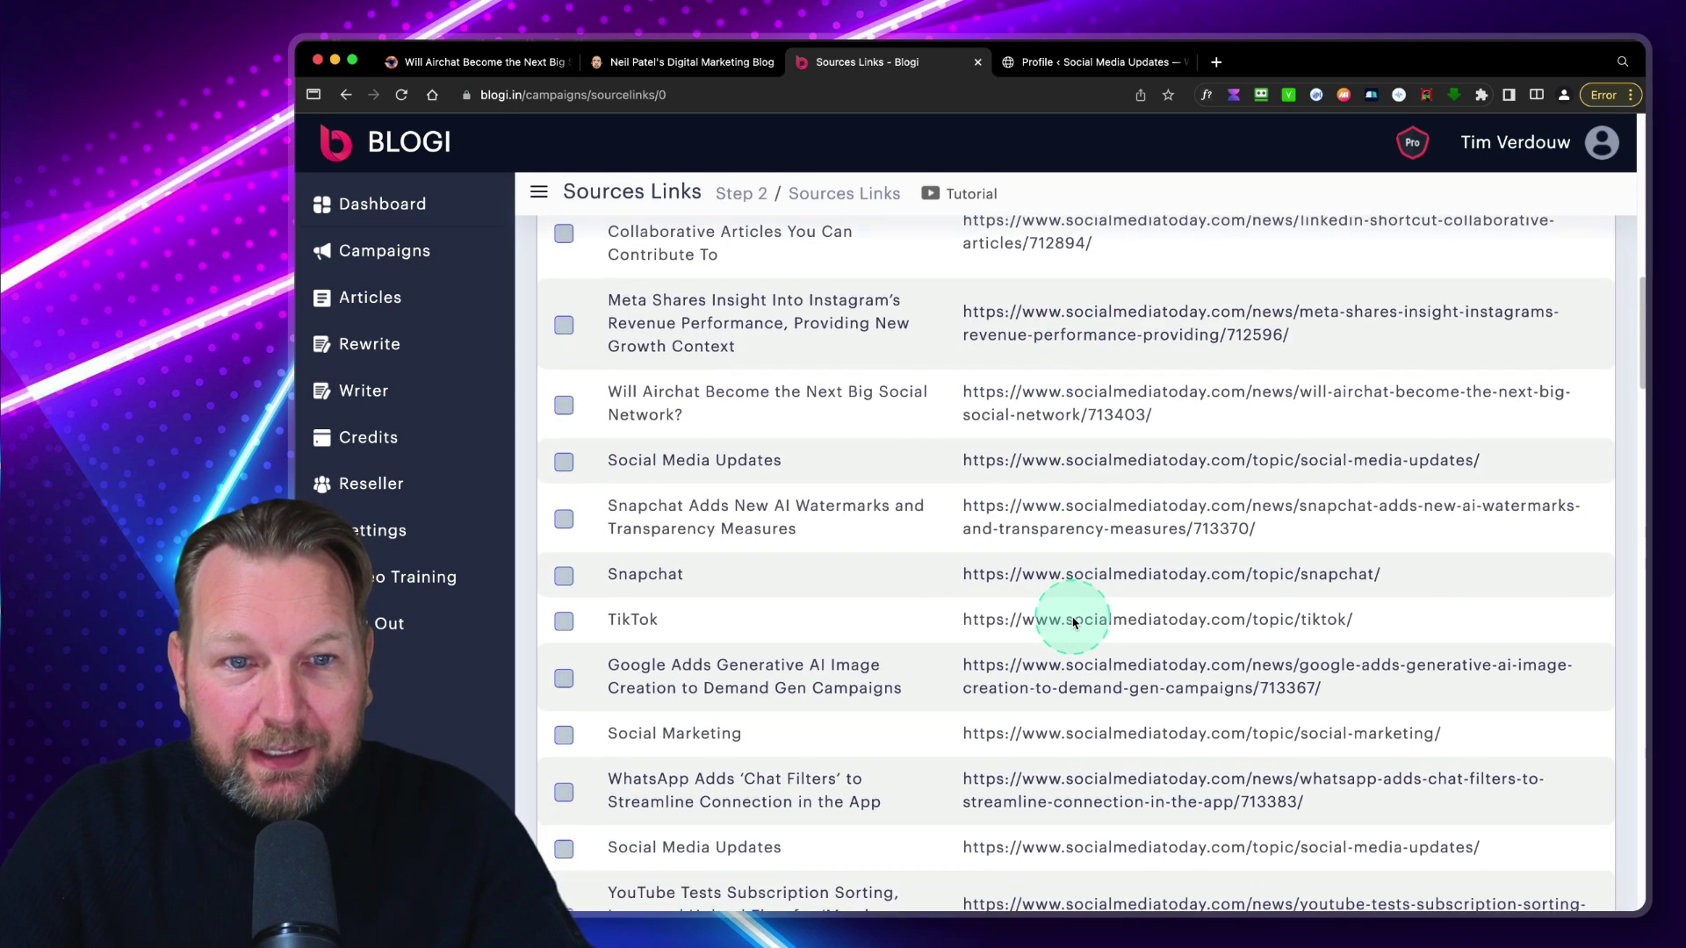
scroll(1073, 621, "down", 4)
scroll(1073, 622, "up", 3)
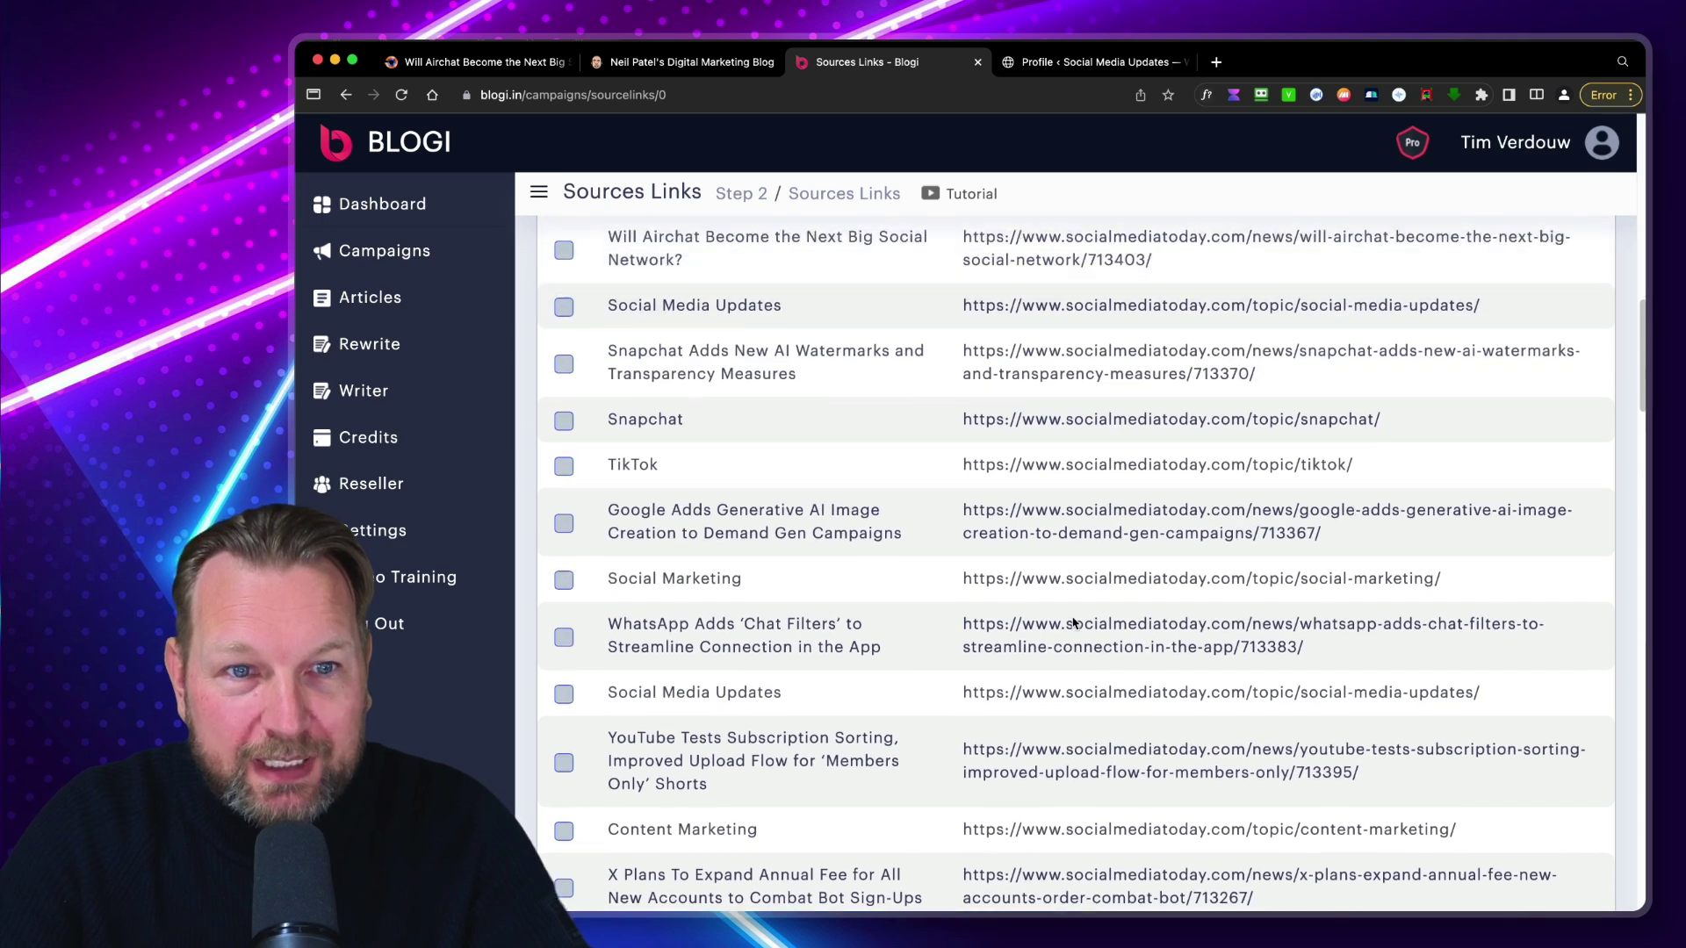
scroll(1058, 599, "down", 3)
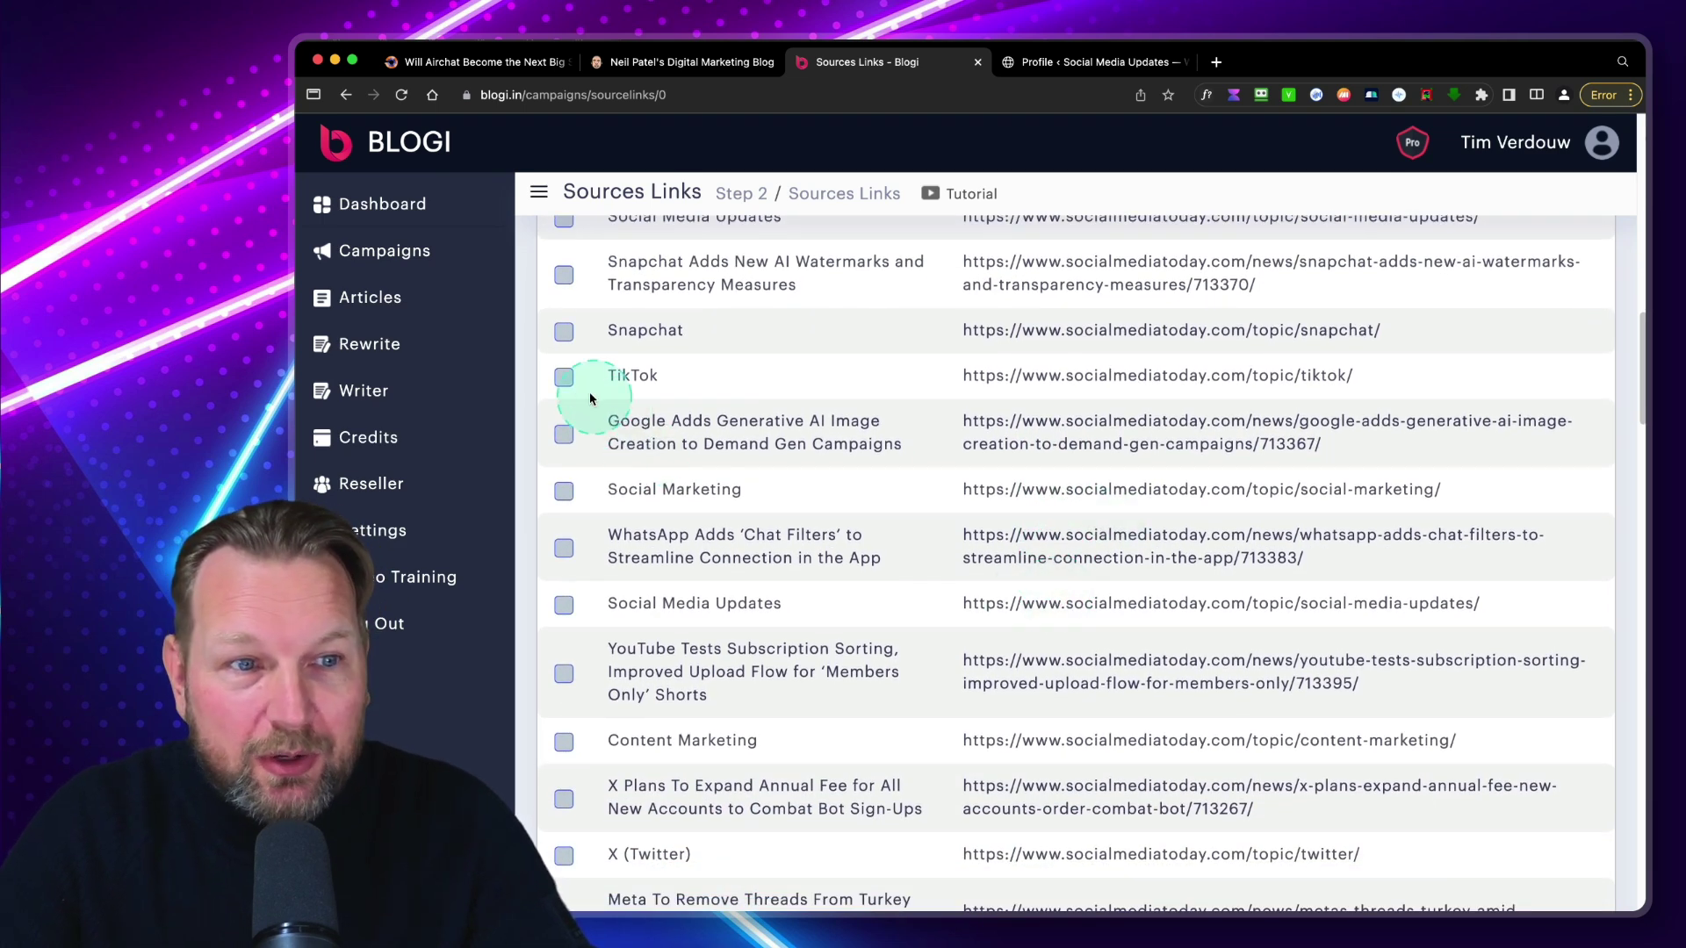
scroll(562, 586, "down", 10)
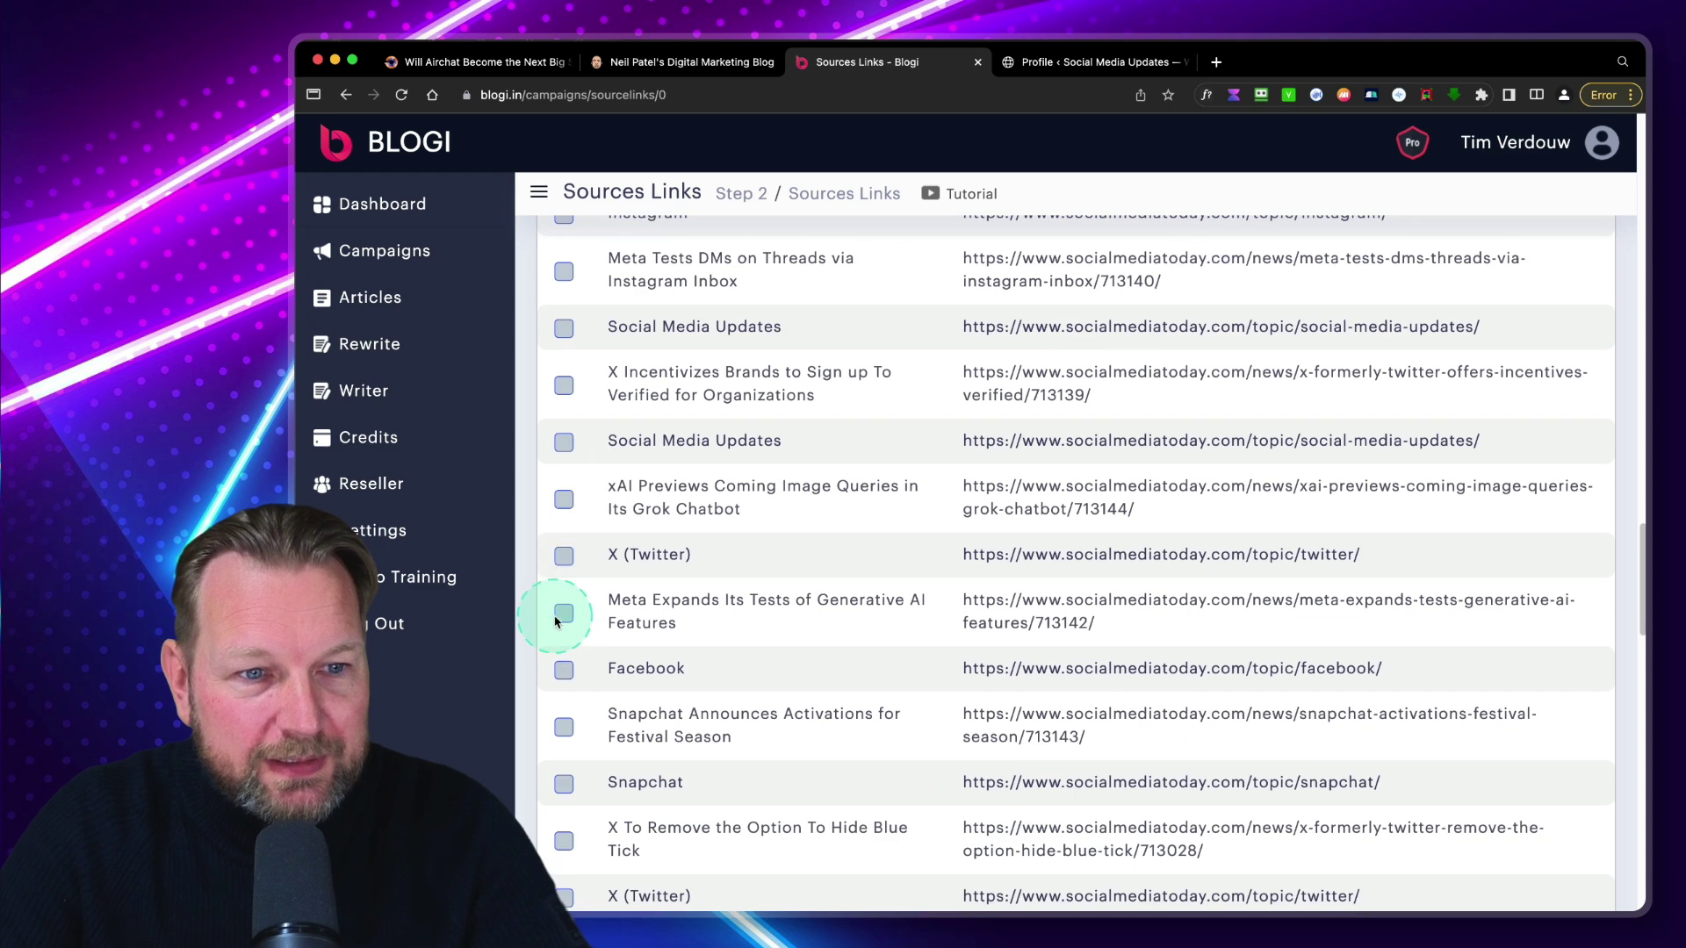
left_click(562, 615)
scroll(571, 606, "down", 3)
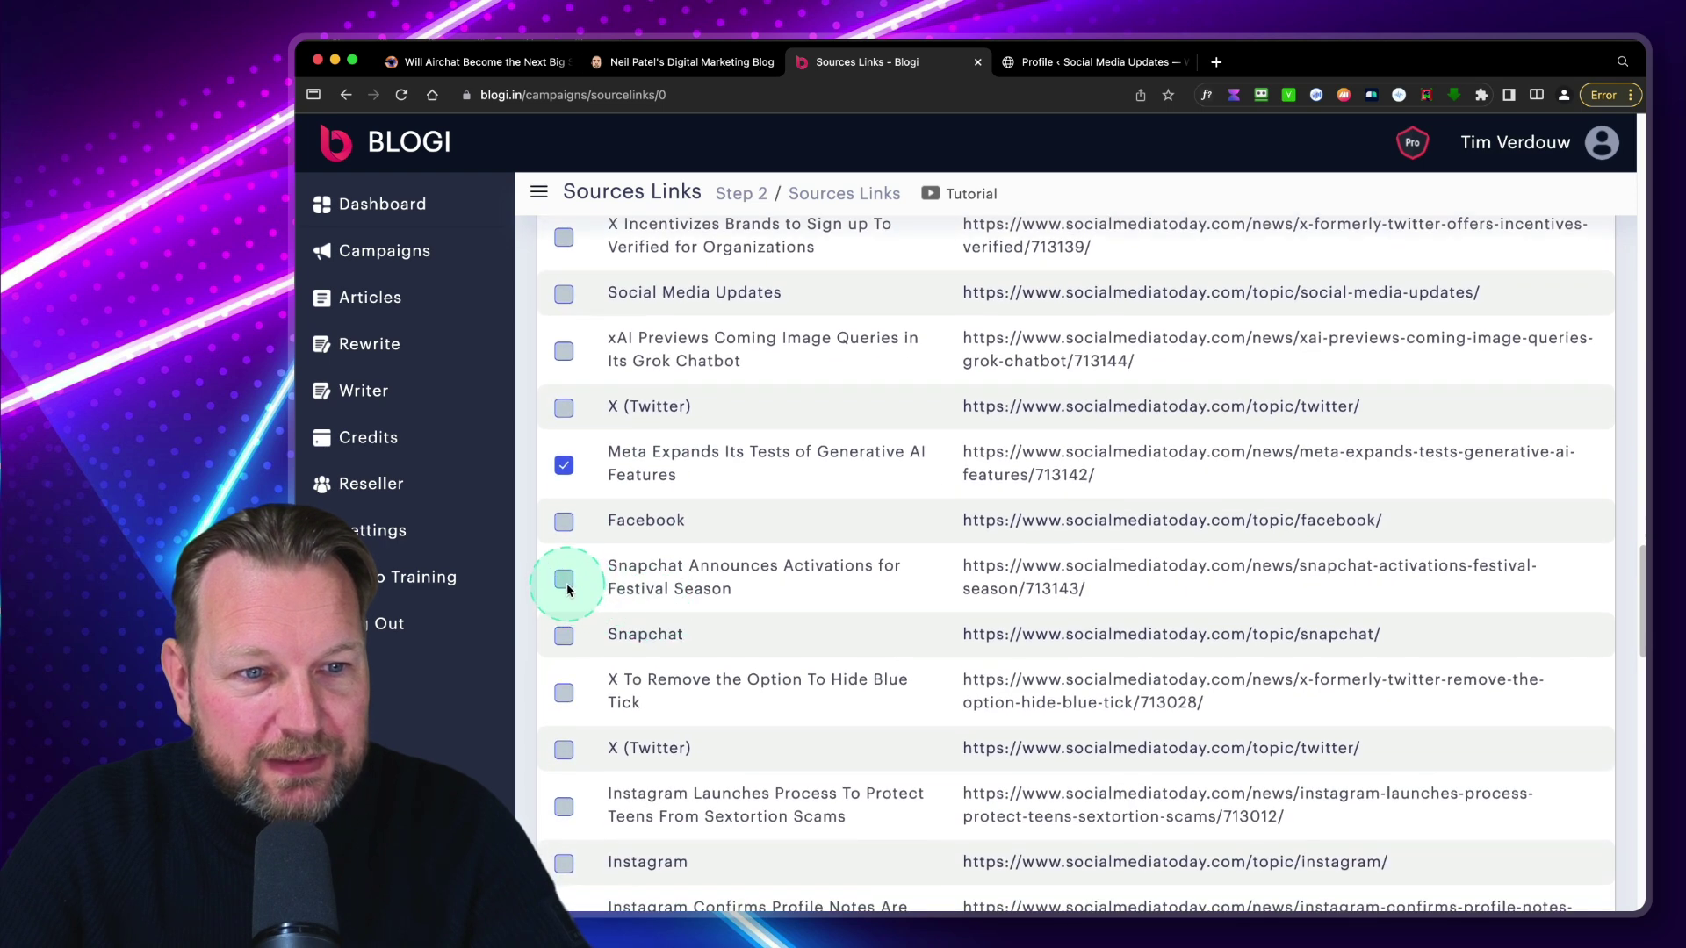
scroll(709, 627, "down", 3)
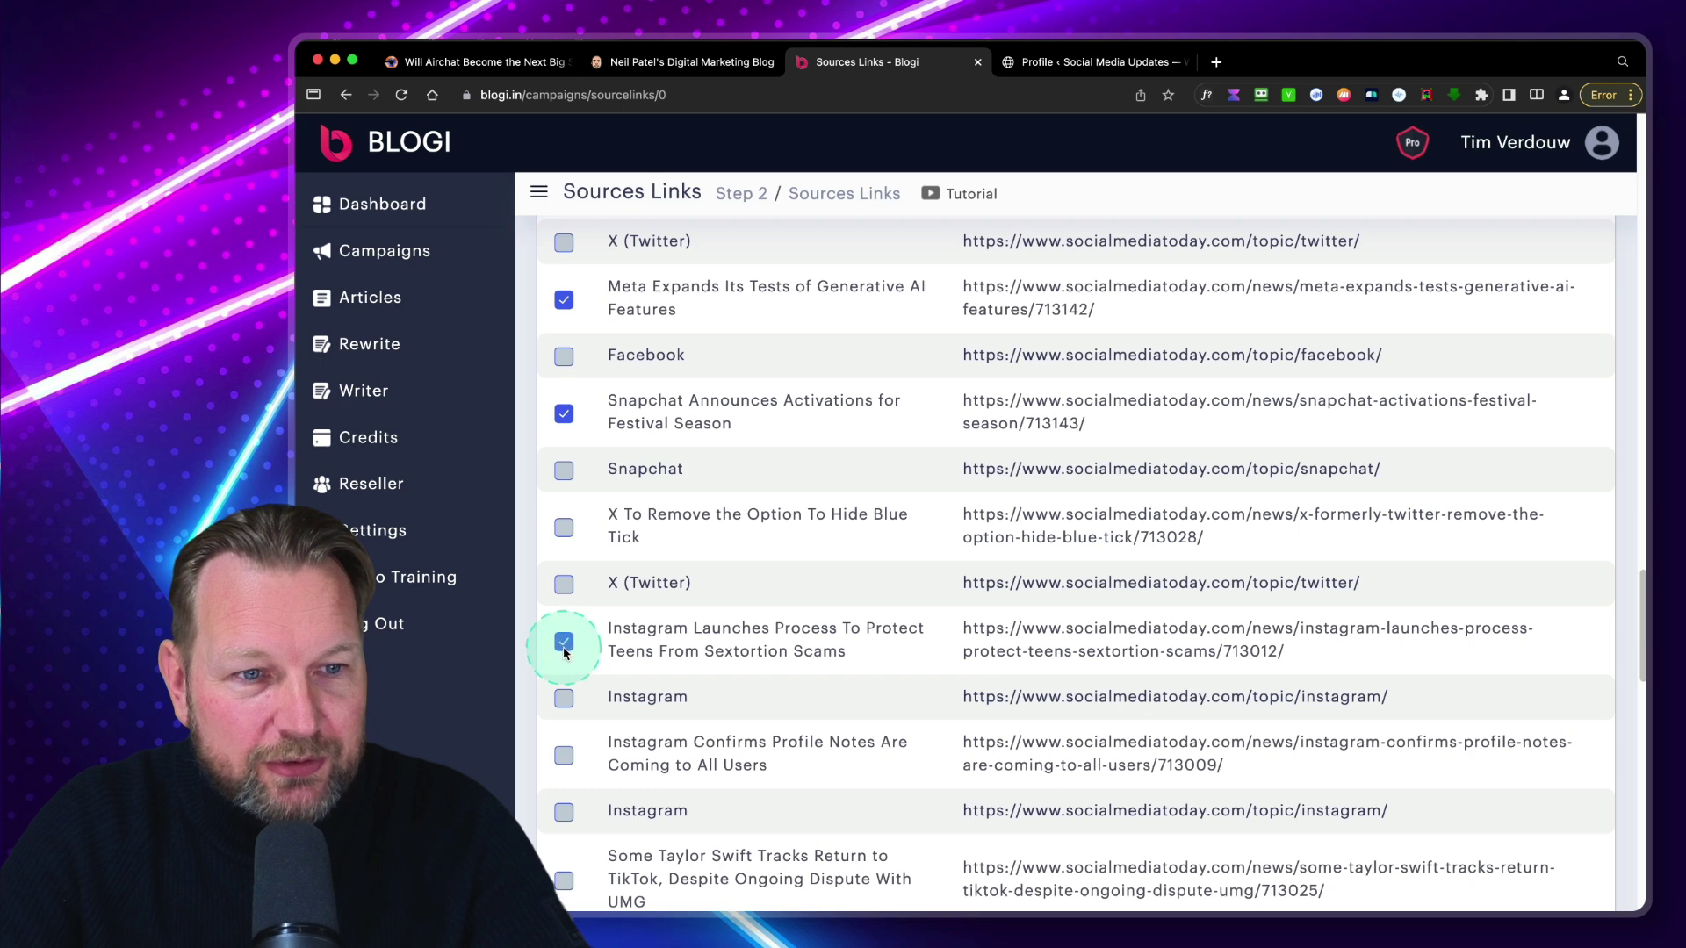
scroll(878, 643, "down", 3)
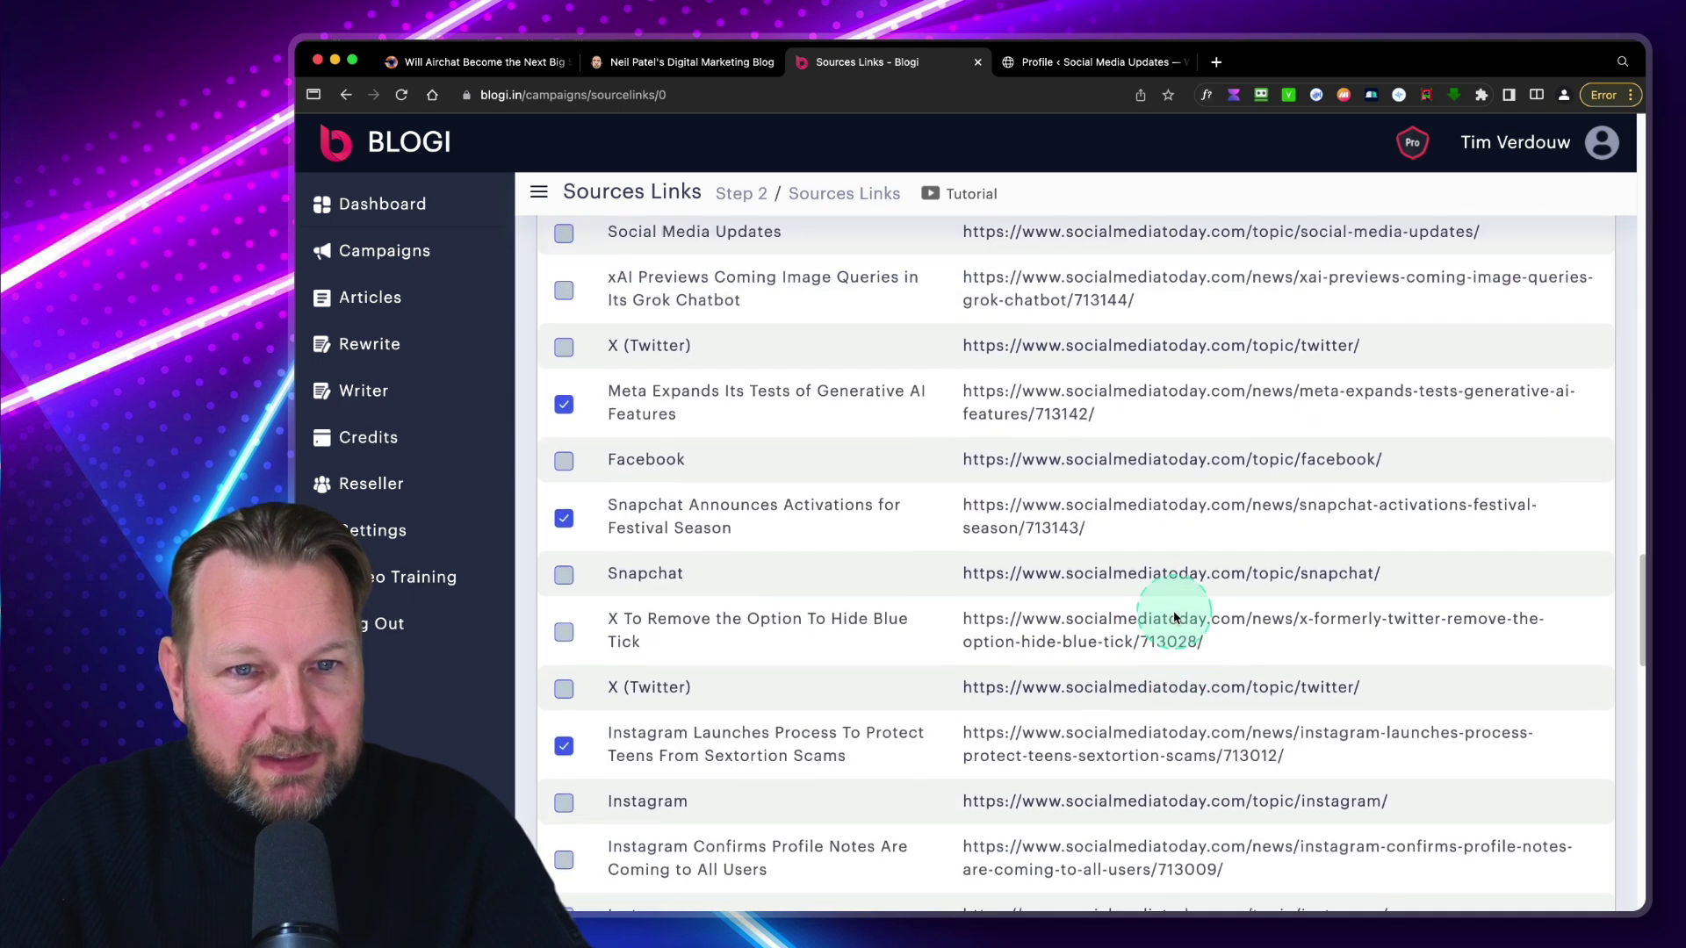
scroll(1174, 617, "down", 10)
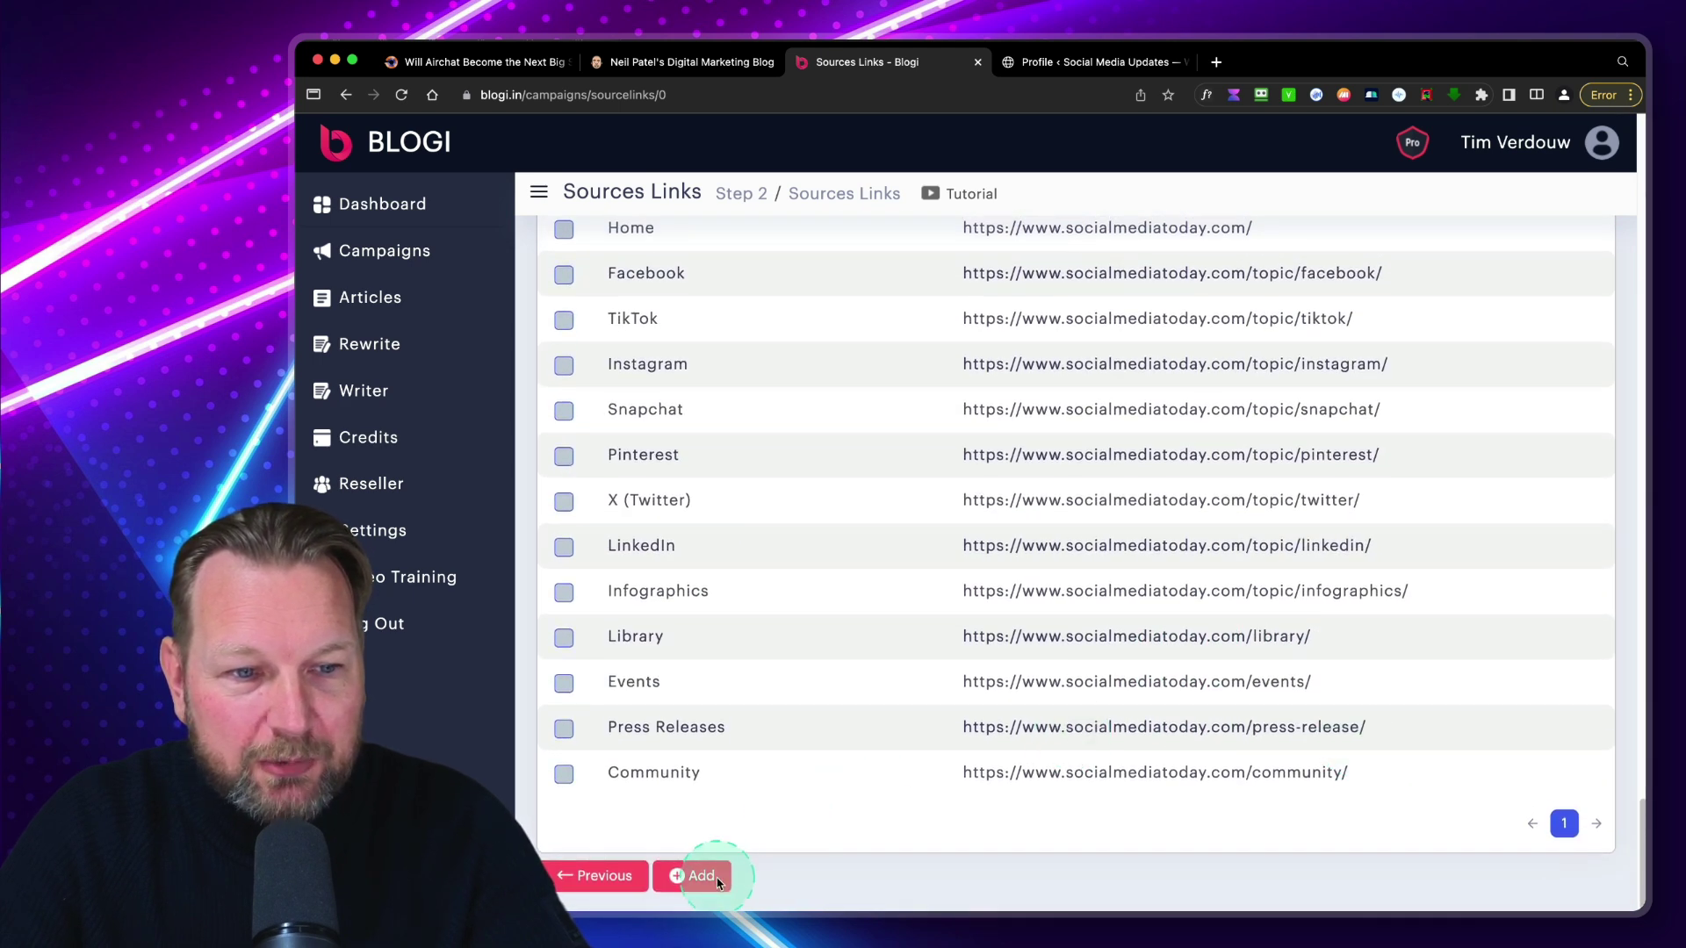
left_click(718, 881)
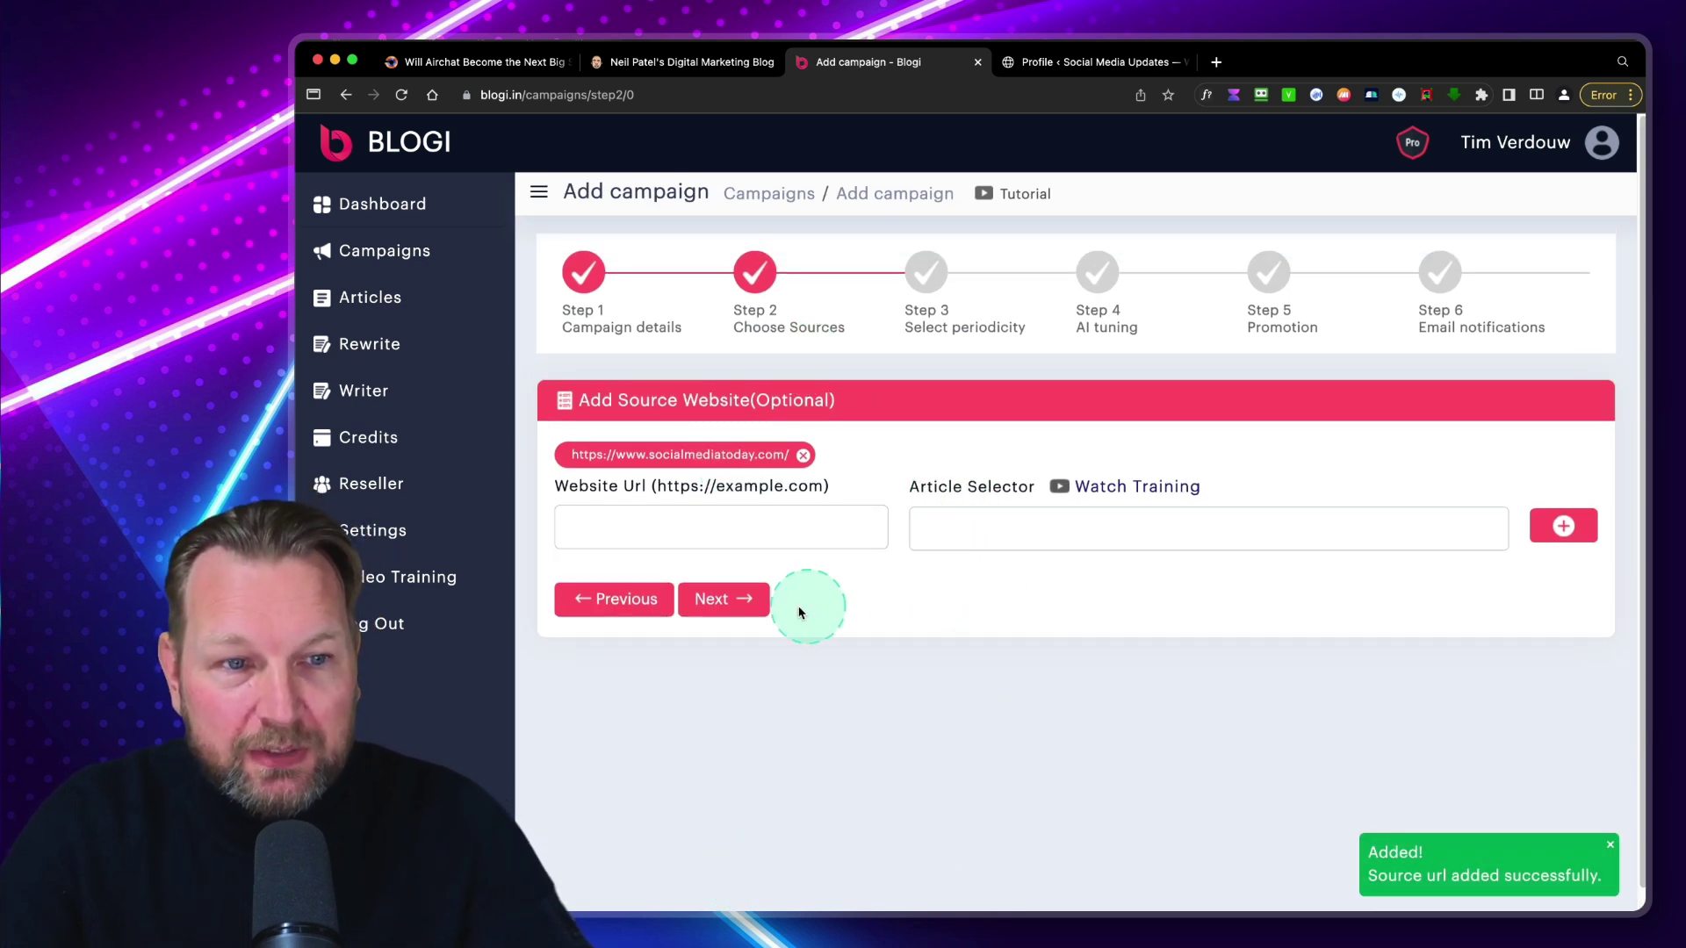
Step: Open the scheduling step and compare the Minutes, Hours, Days and Months tabs, ending on Days
left_click(737, 600)
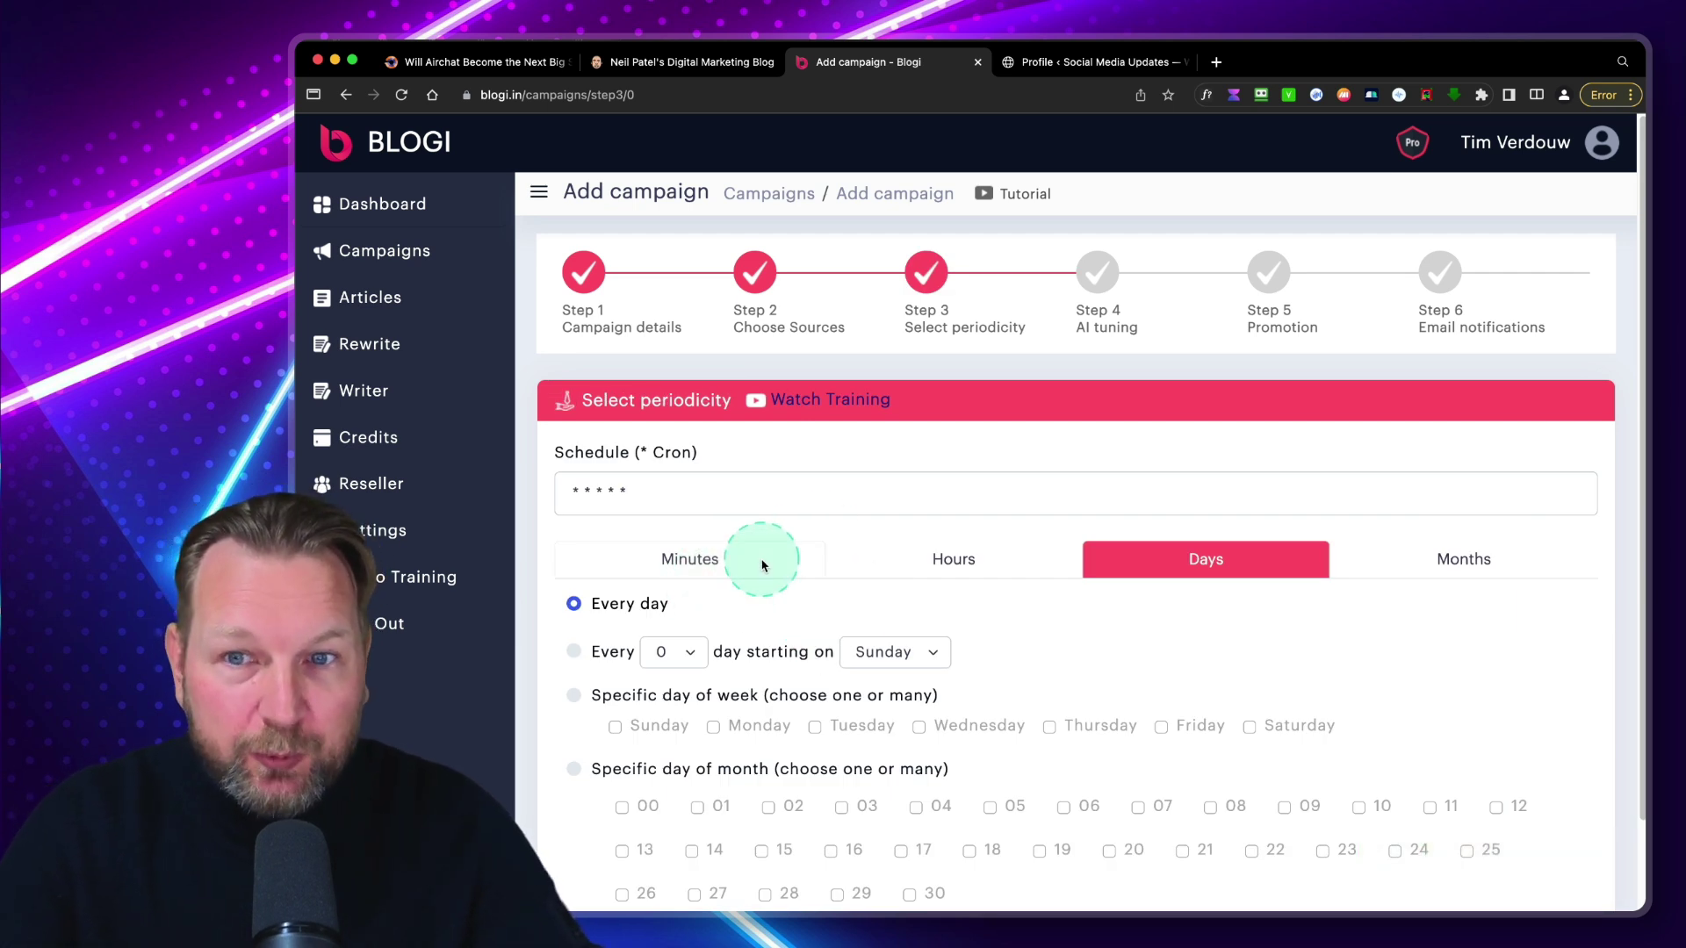
scroll(762, 568, "down", 2)
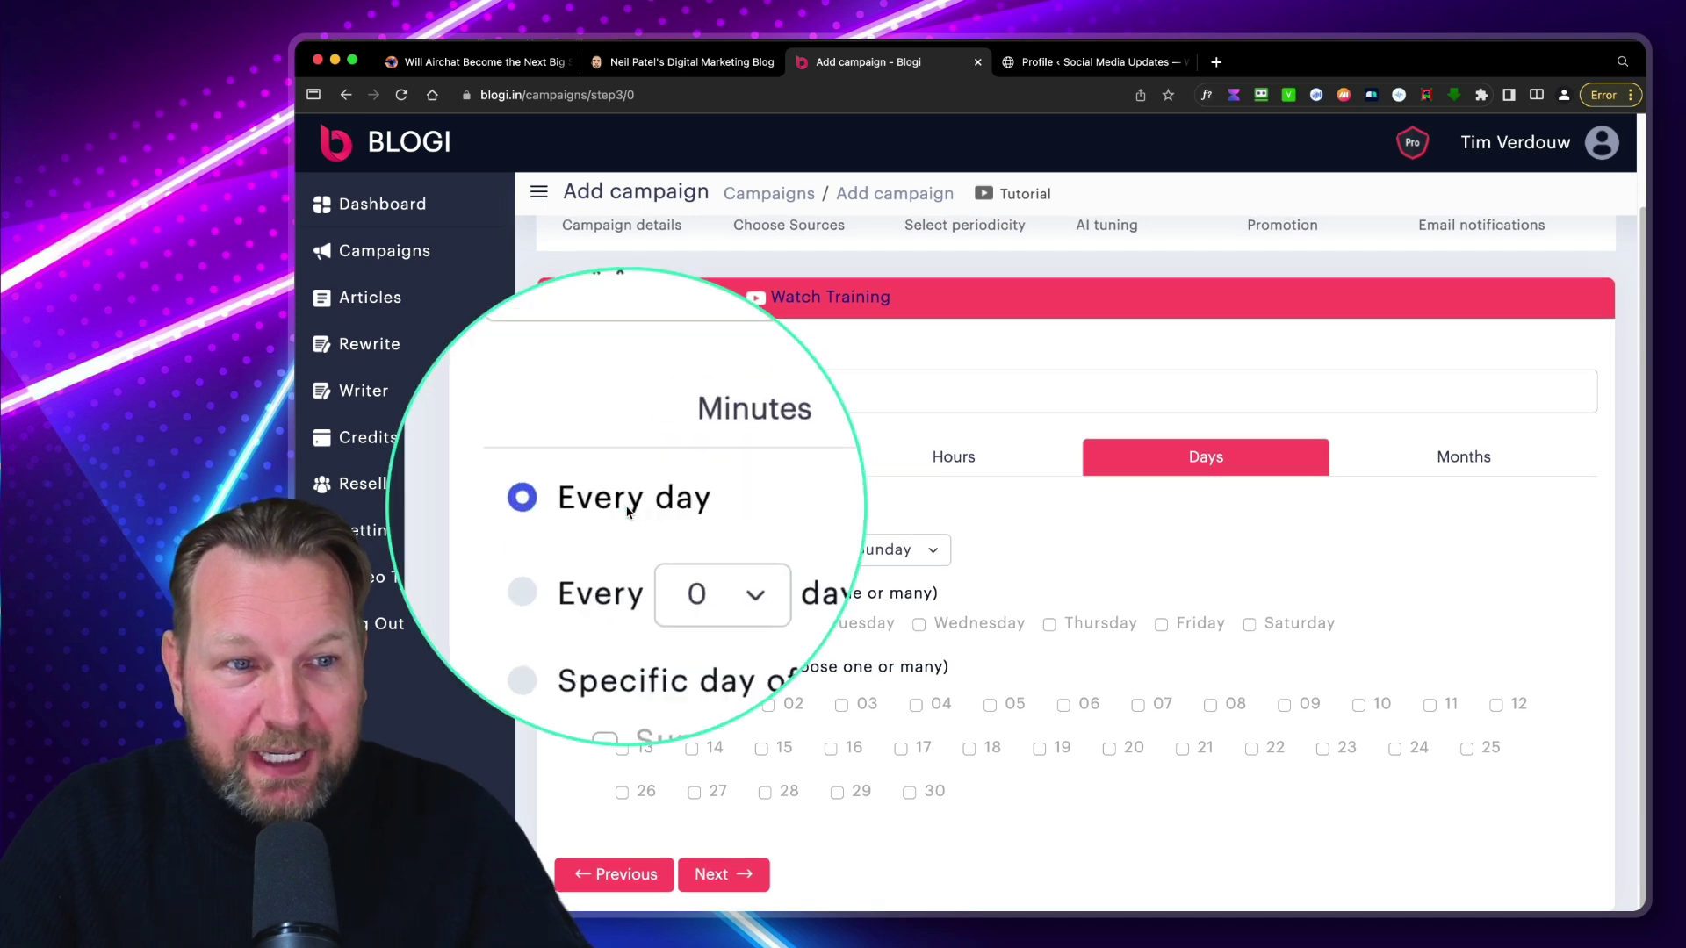
left_click(723, 453)
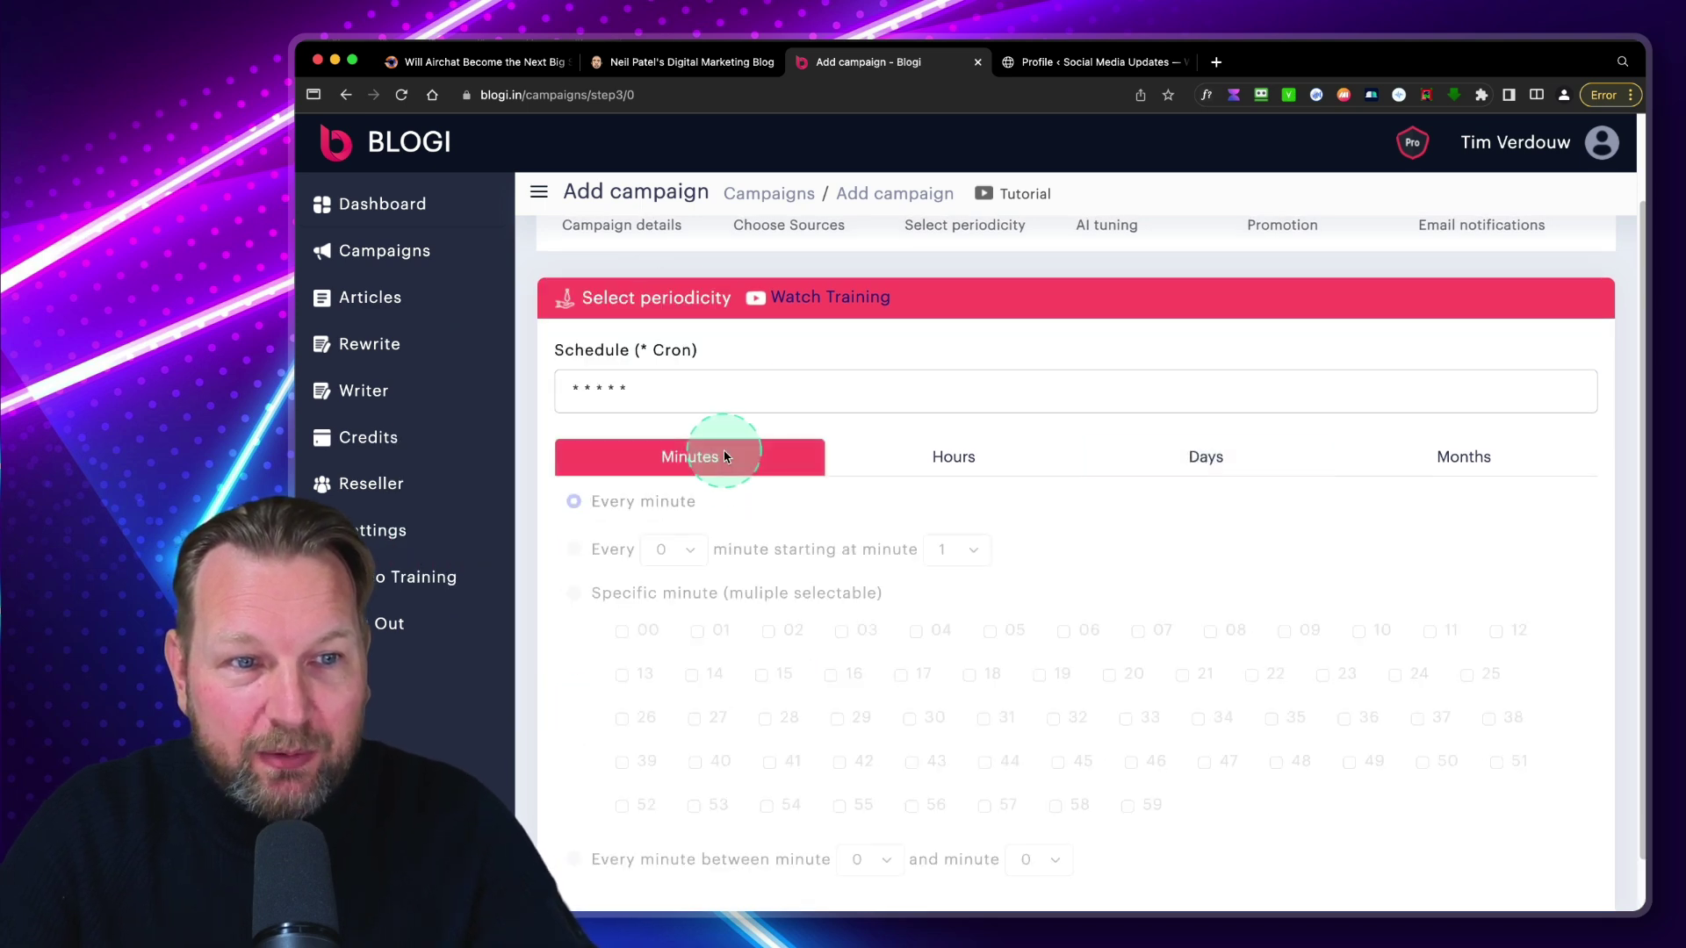
left_click(942, 475)
left_click(1181, 530)
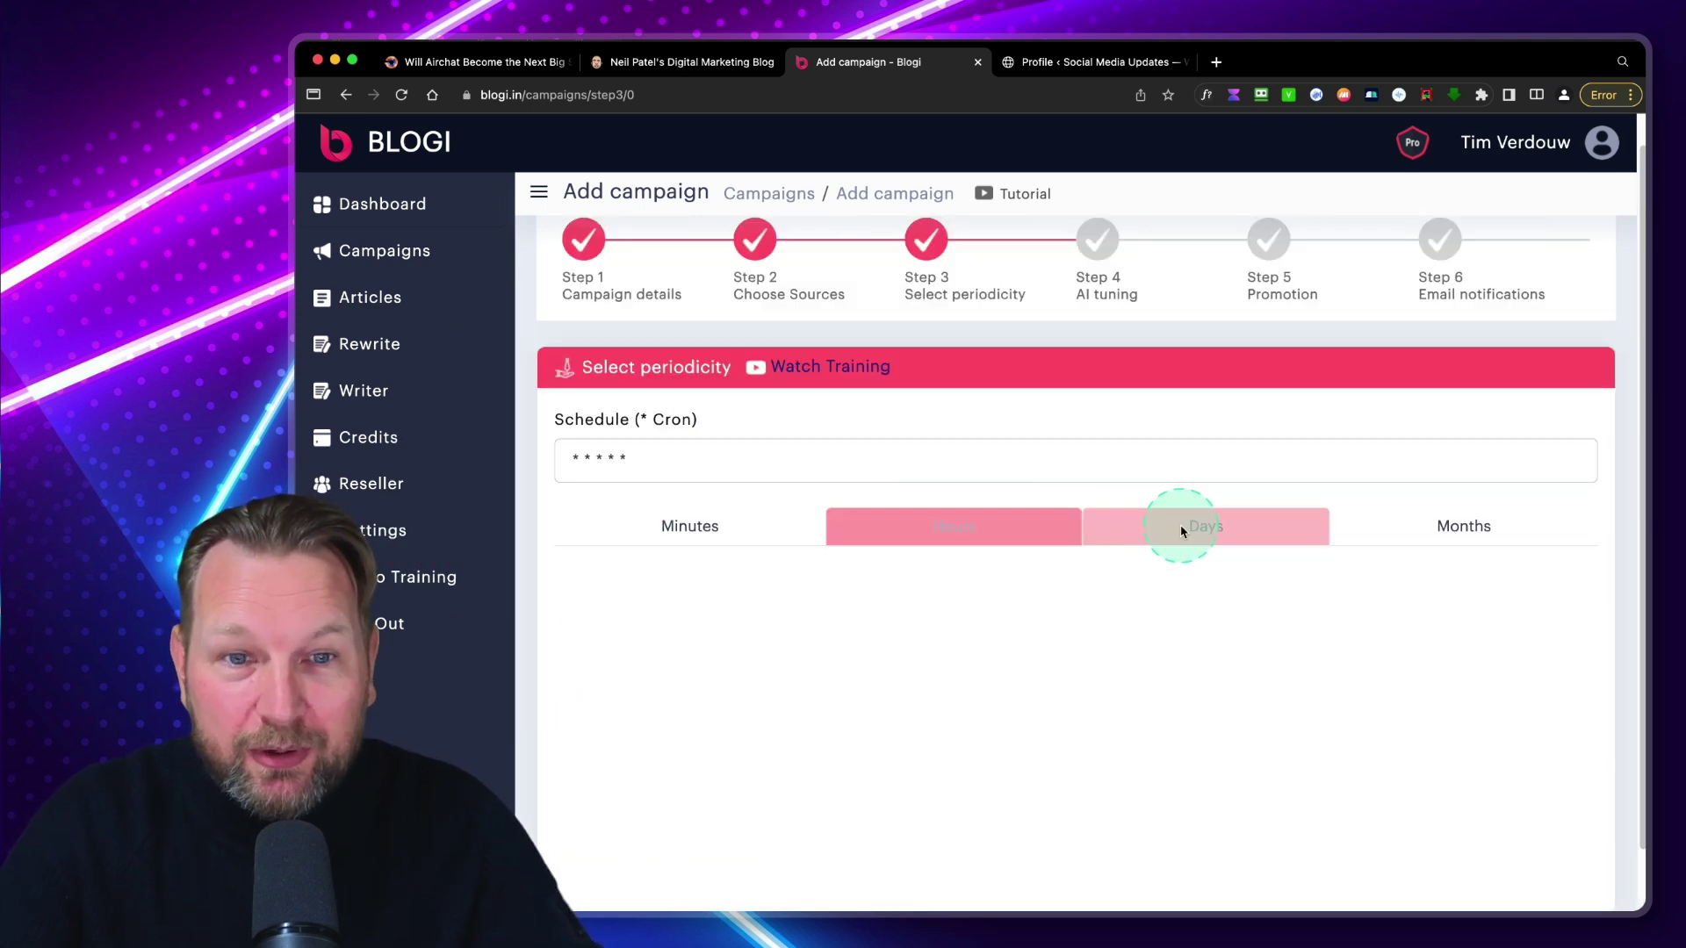
left_click(1455, 533)
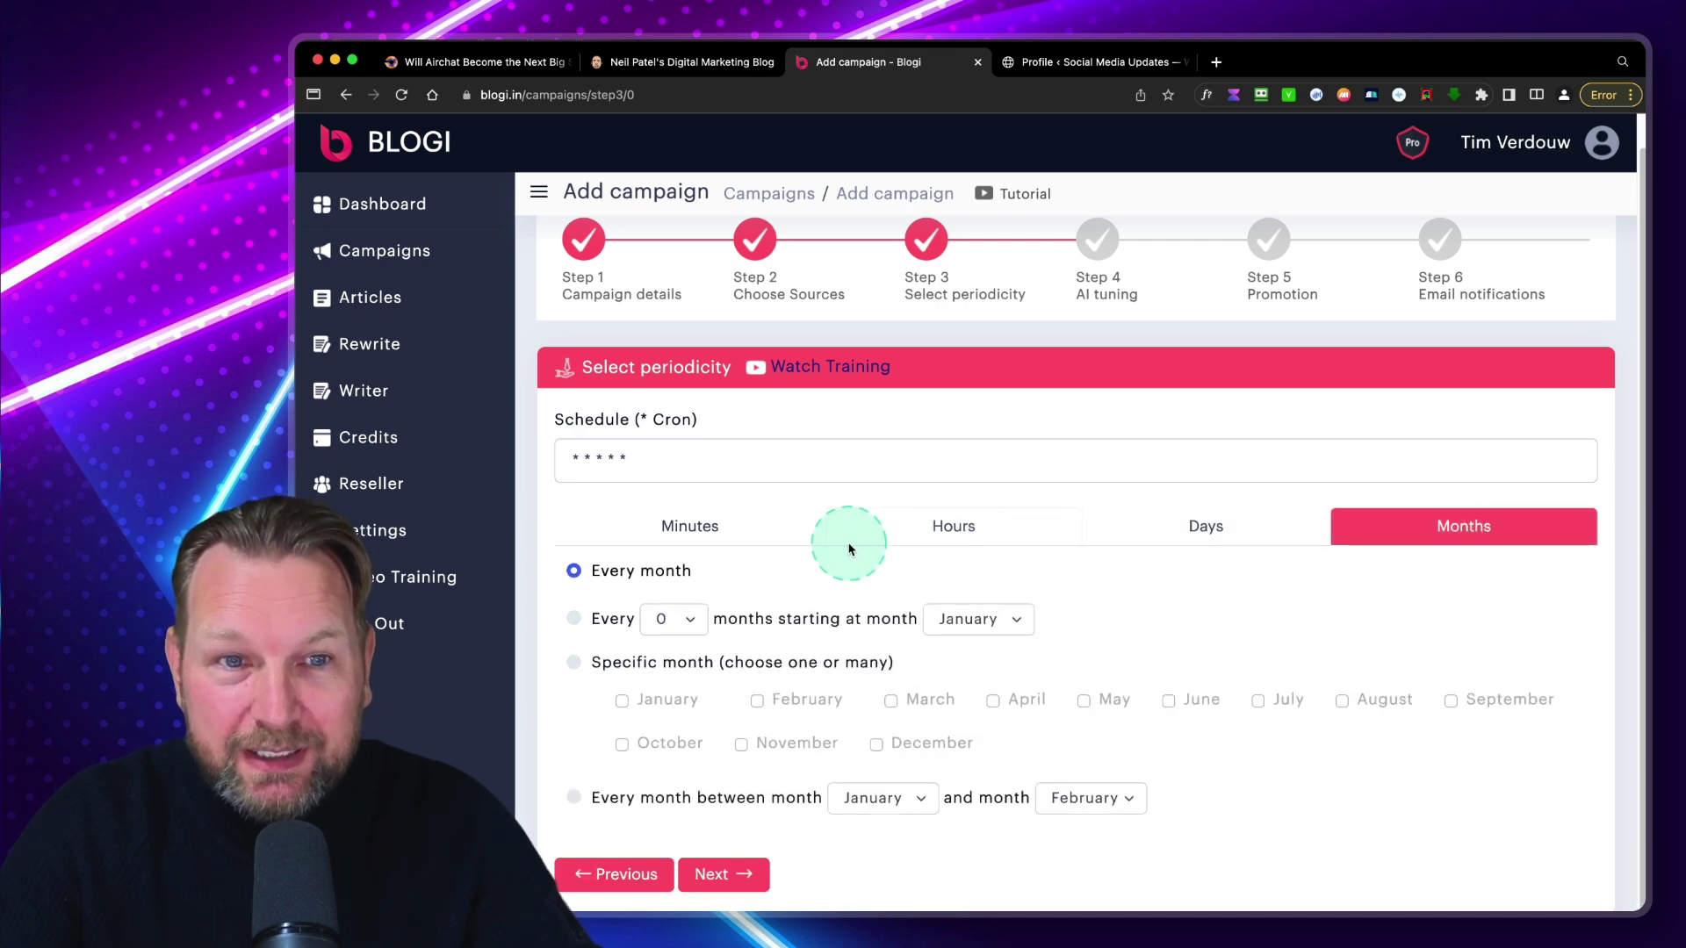
left_click(723, 527)
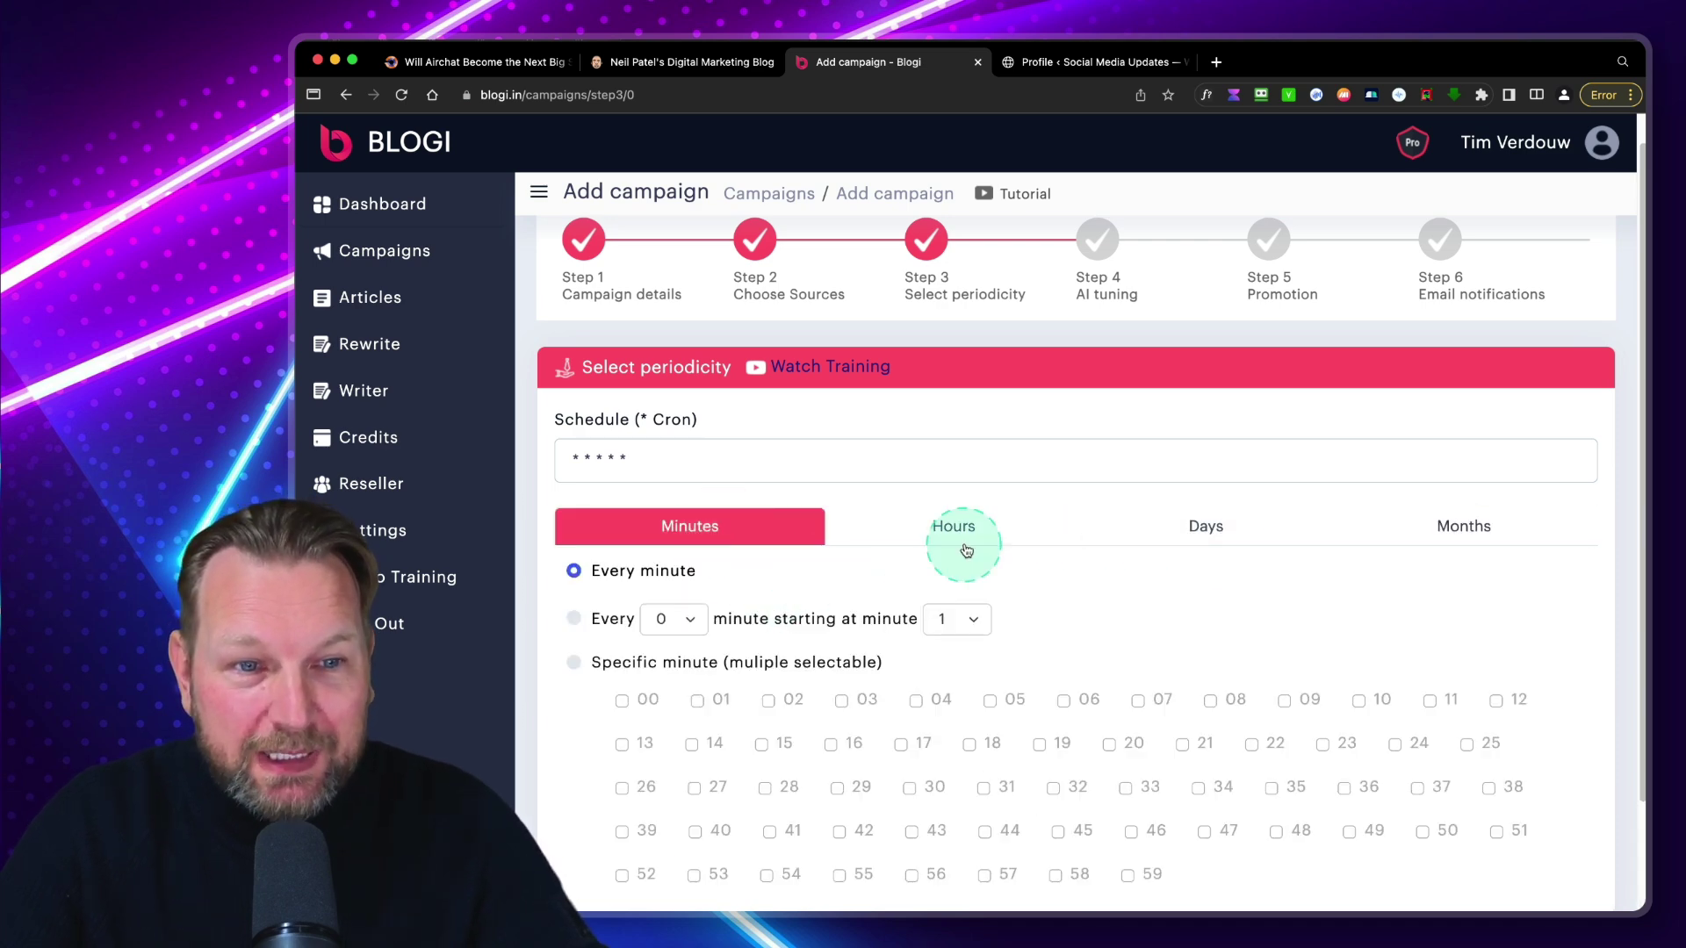
left_click(1187, 522)
scroll(886, 628, "down", 1)
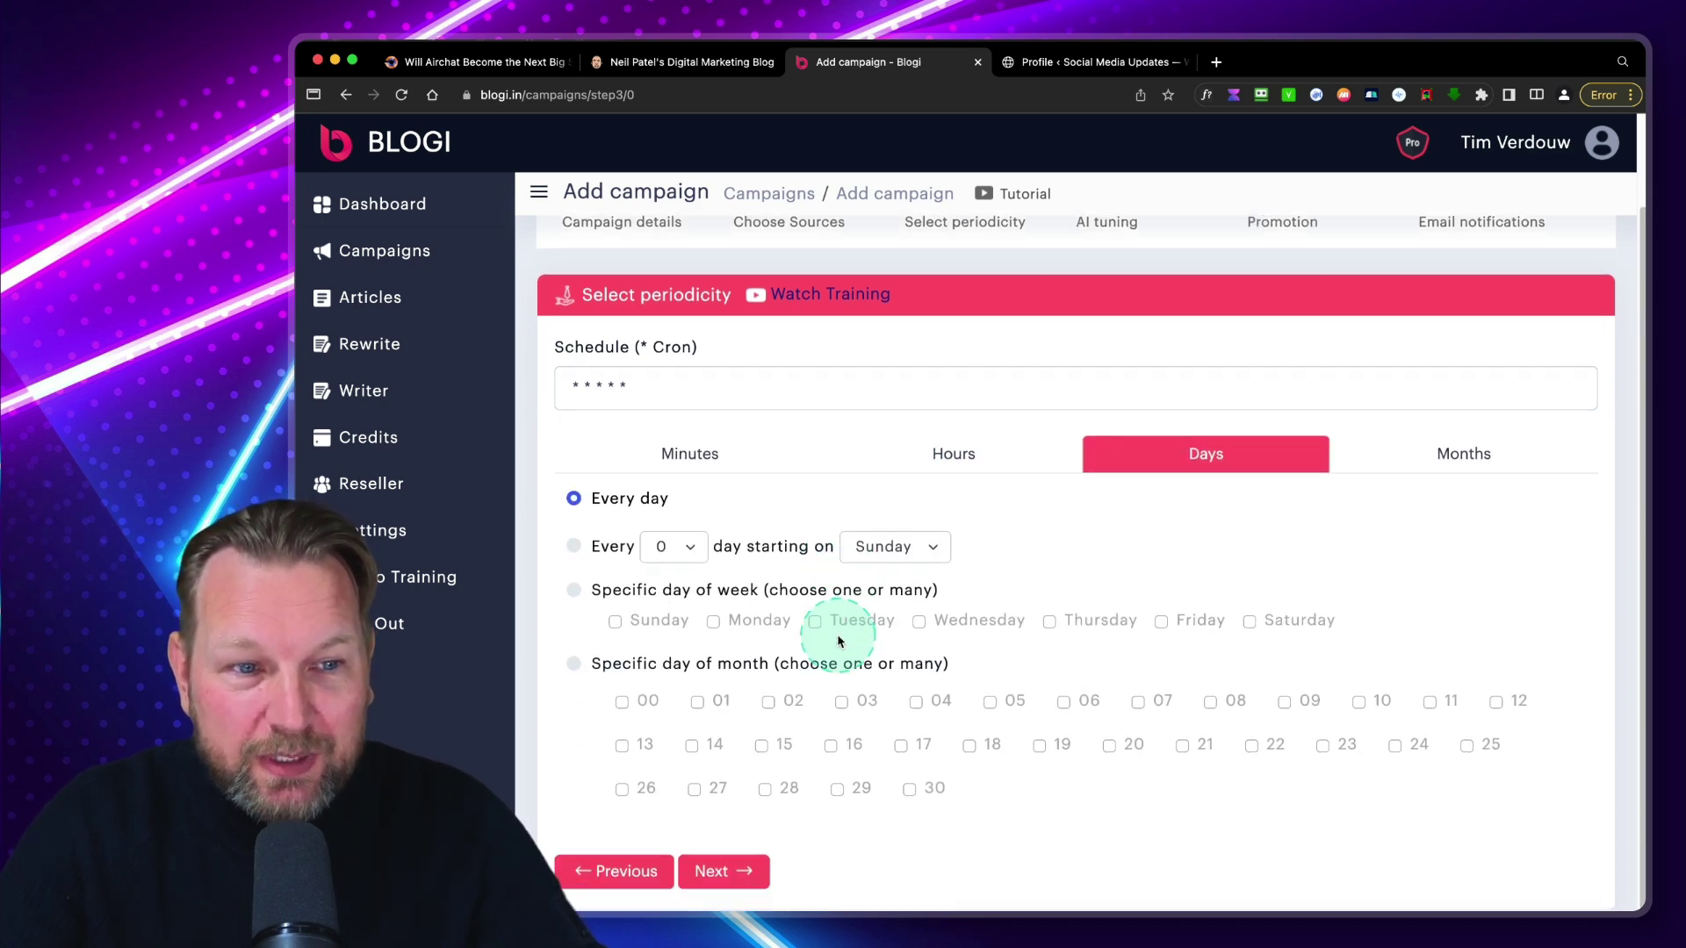
Step: Set the schedule to repeat every 2 days starting on Sunday
left_click(584, 552)
left_click(663, 549)
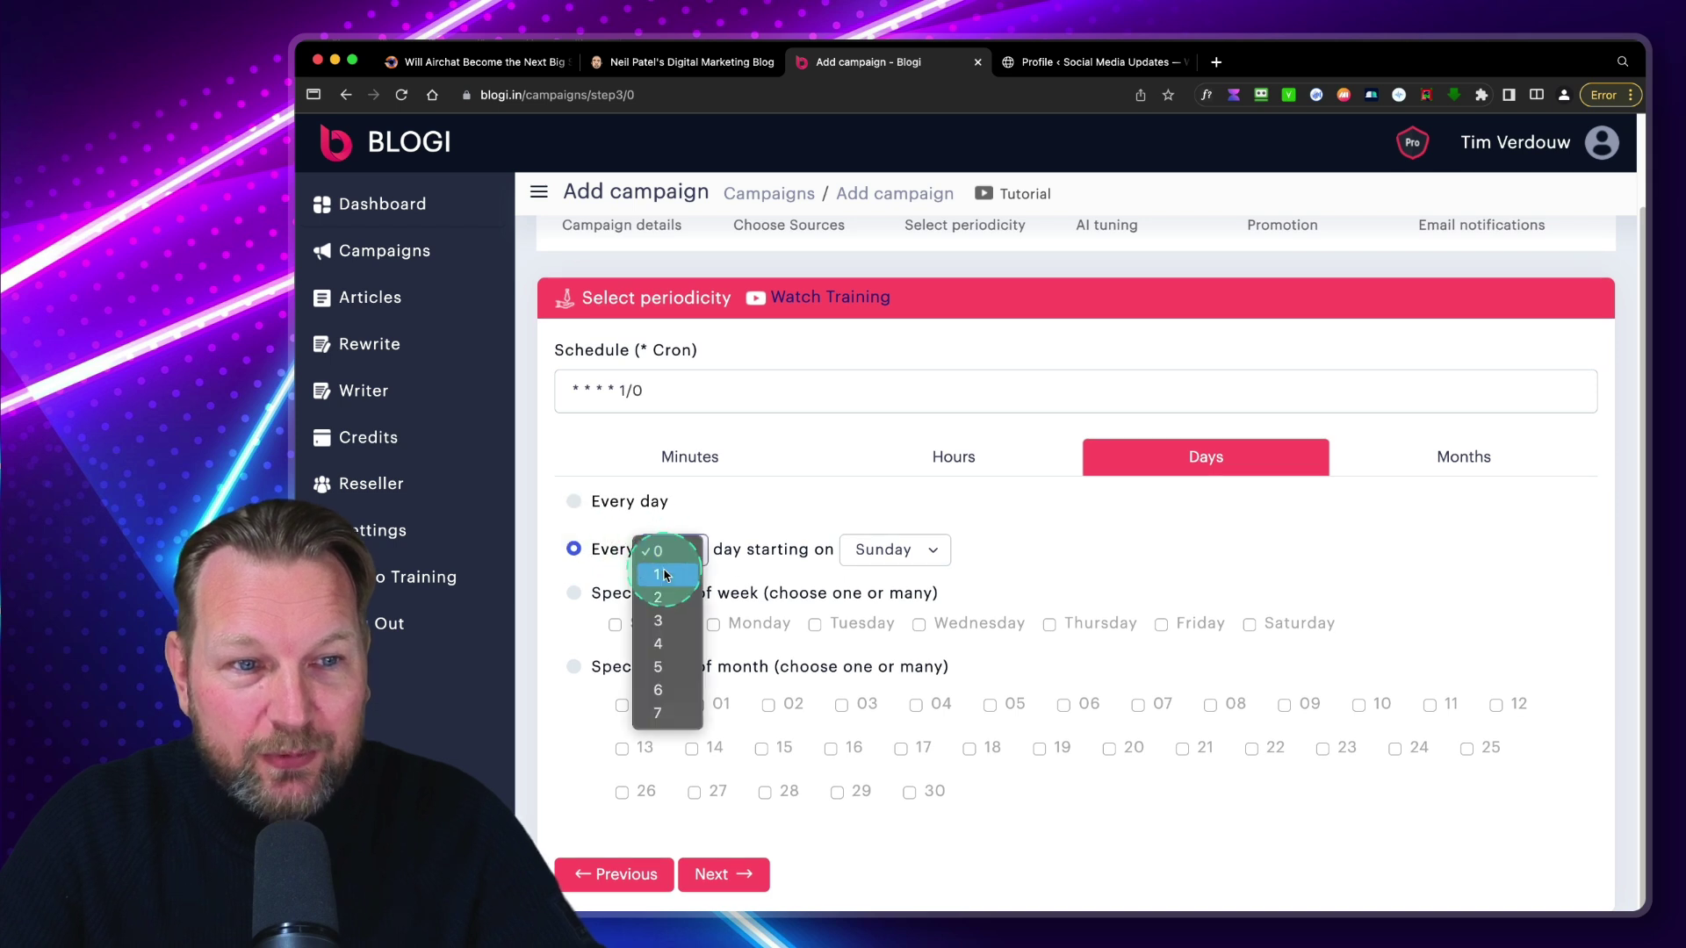
left_click(659, 596)
left_click(896, 553)
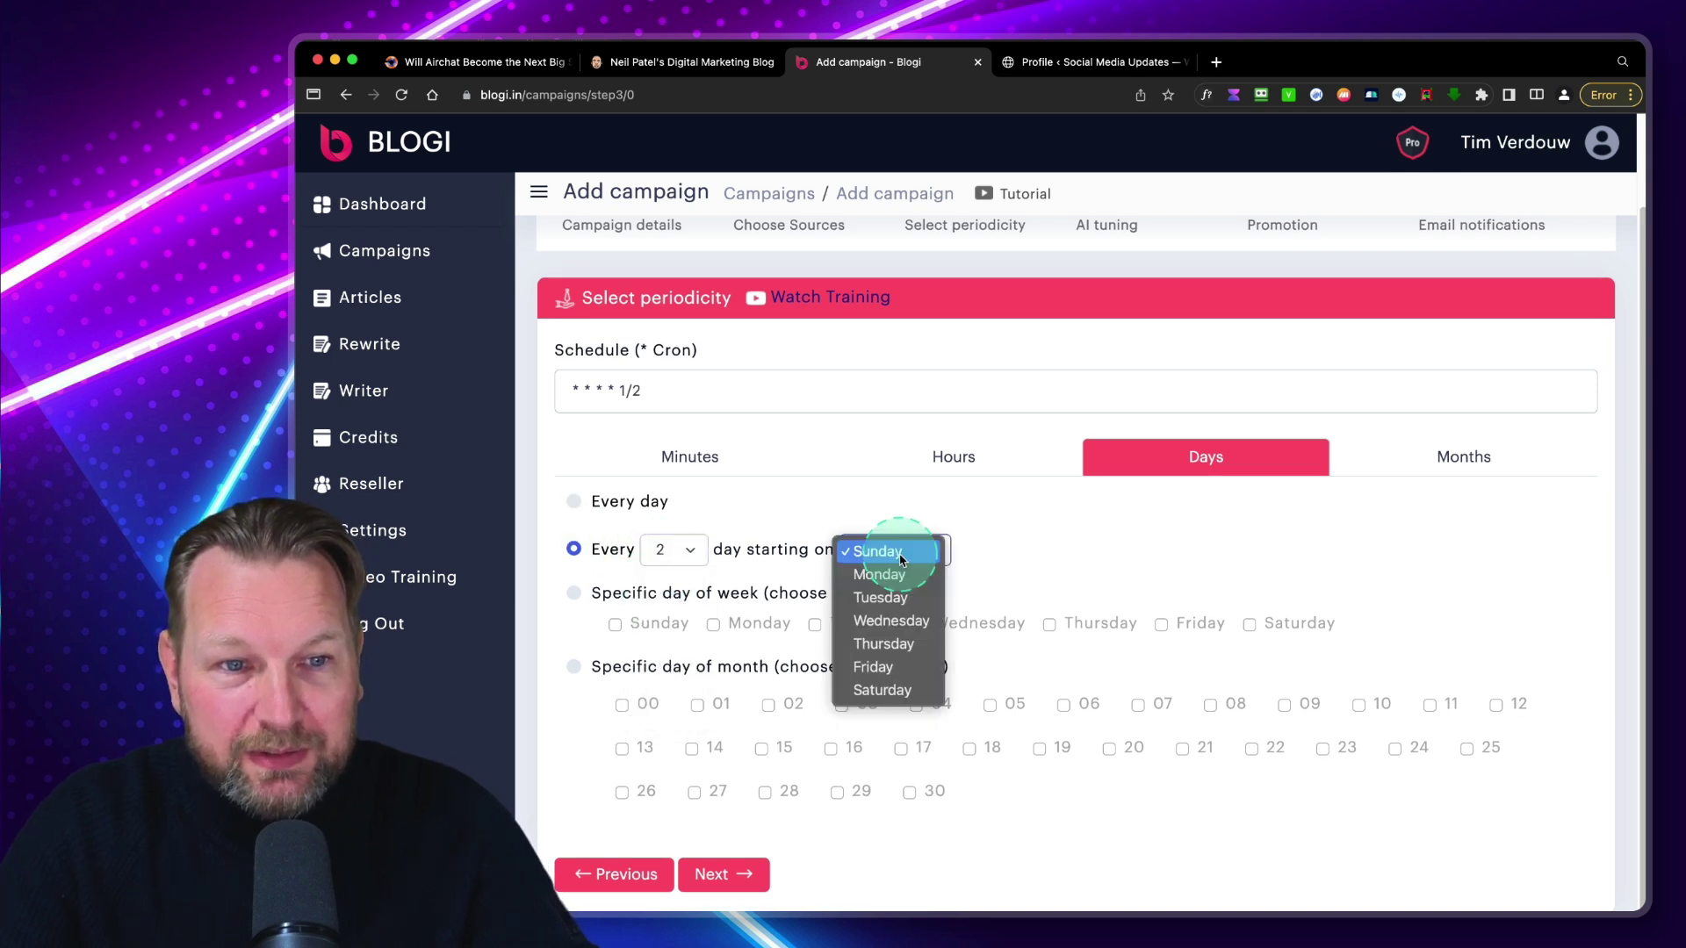
left_click(1001, 571)
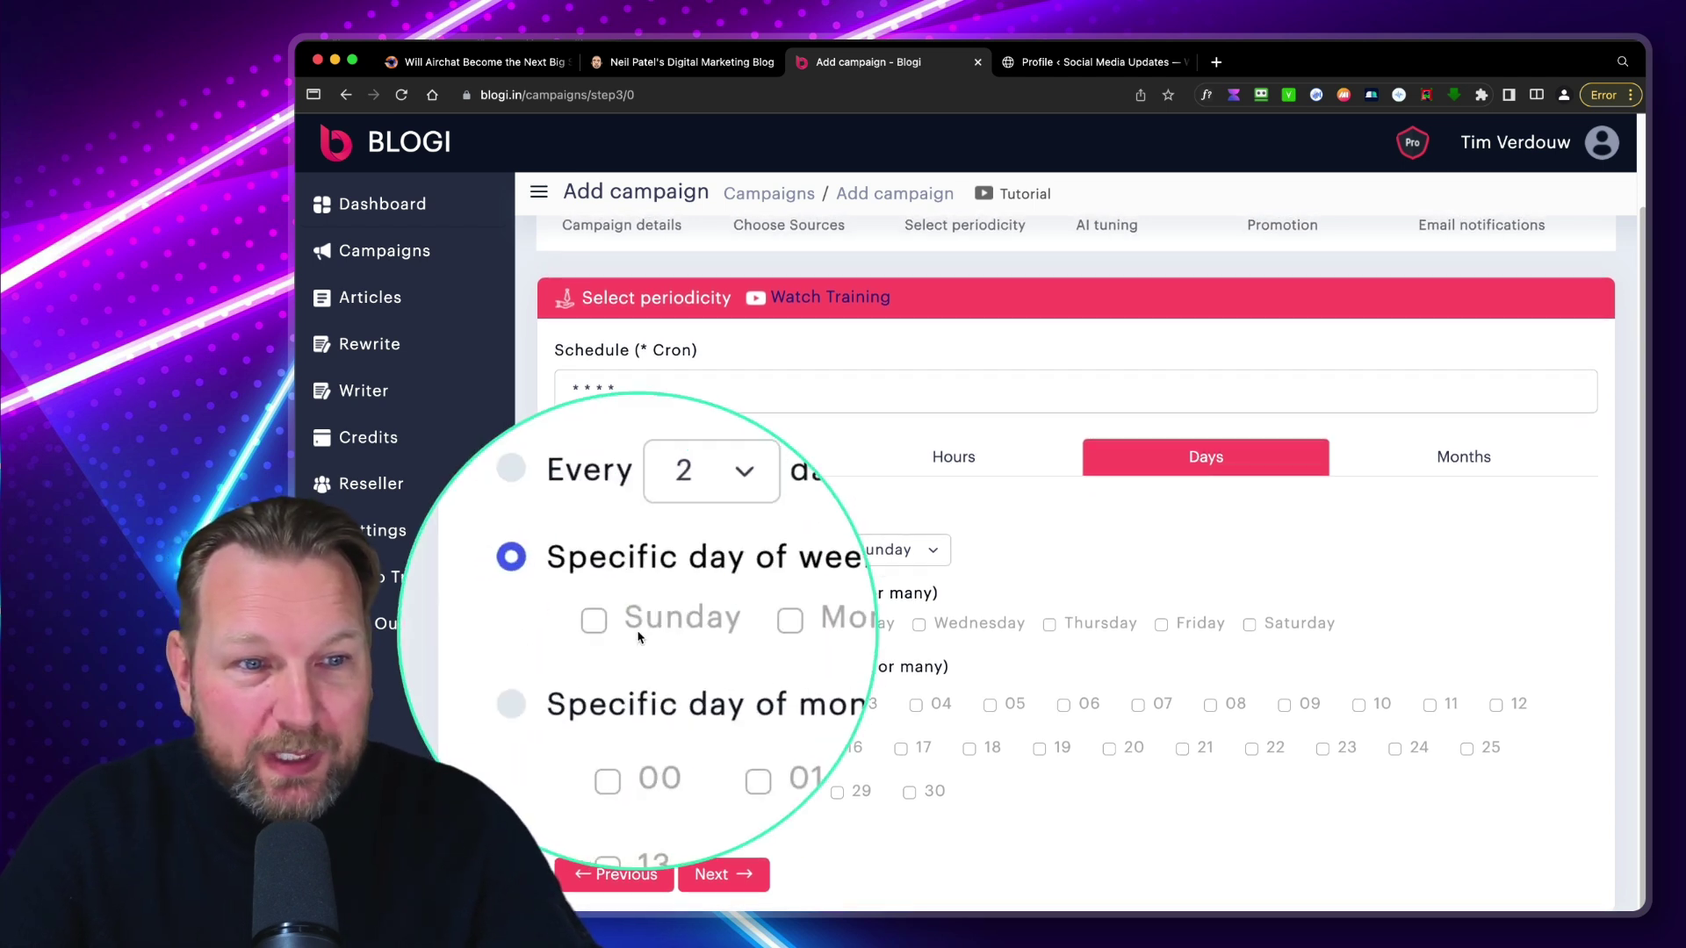
Step: Try specific weekdays and the 1st and 5th of the month, then restore every 2 days and continue
left_click(615, 625)
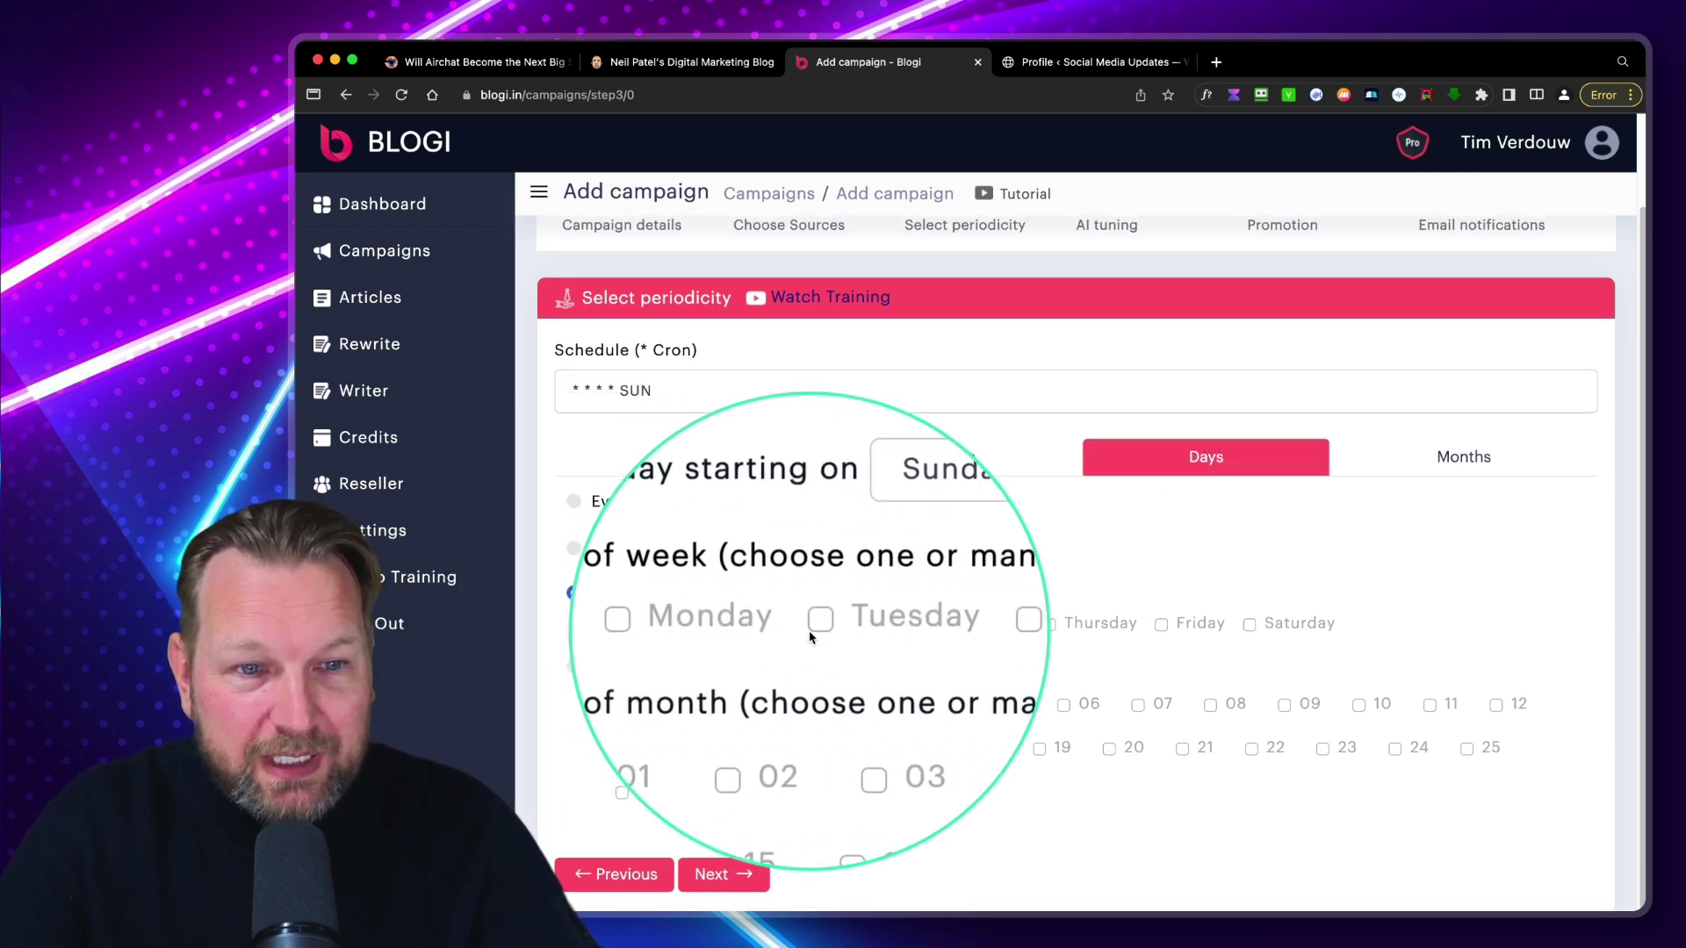
left_click(815, 625)
left_click(1053, 625)
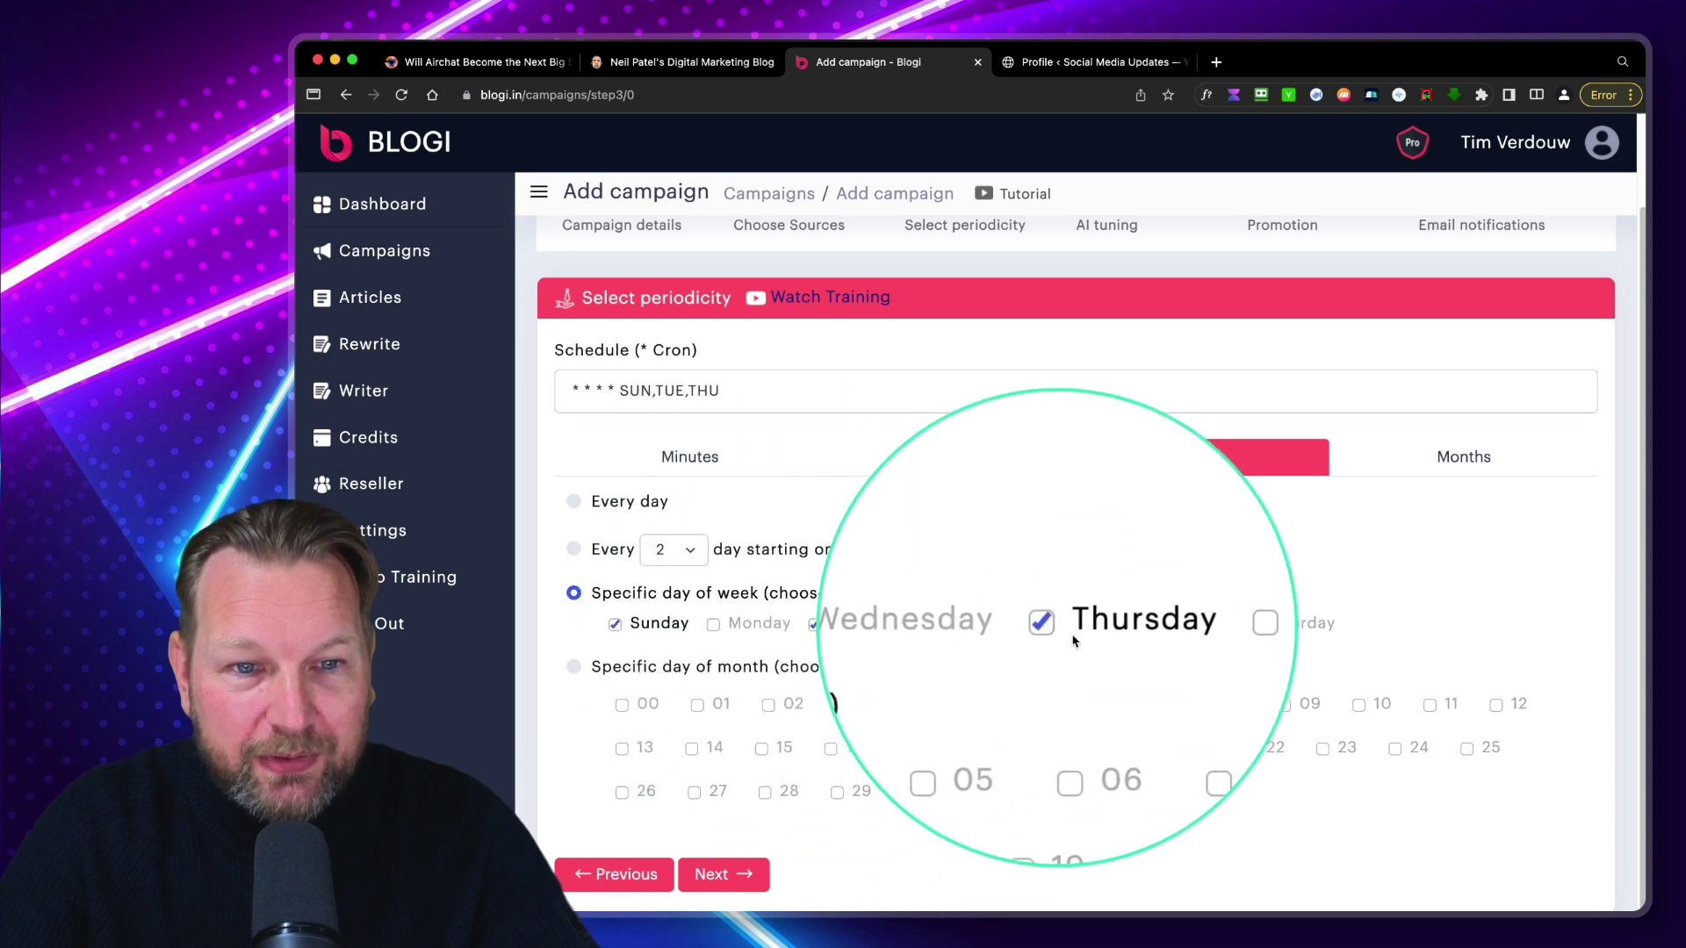
left_click(1248, 626)
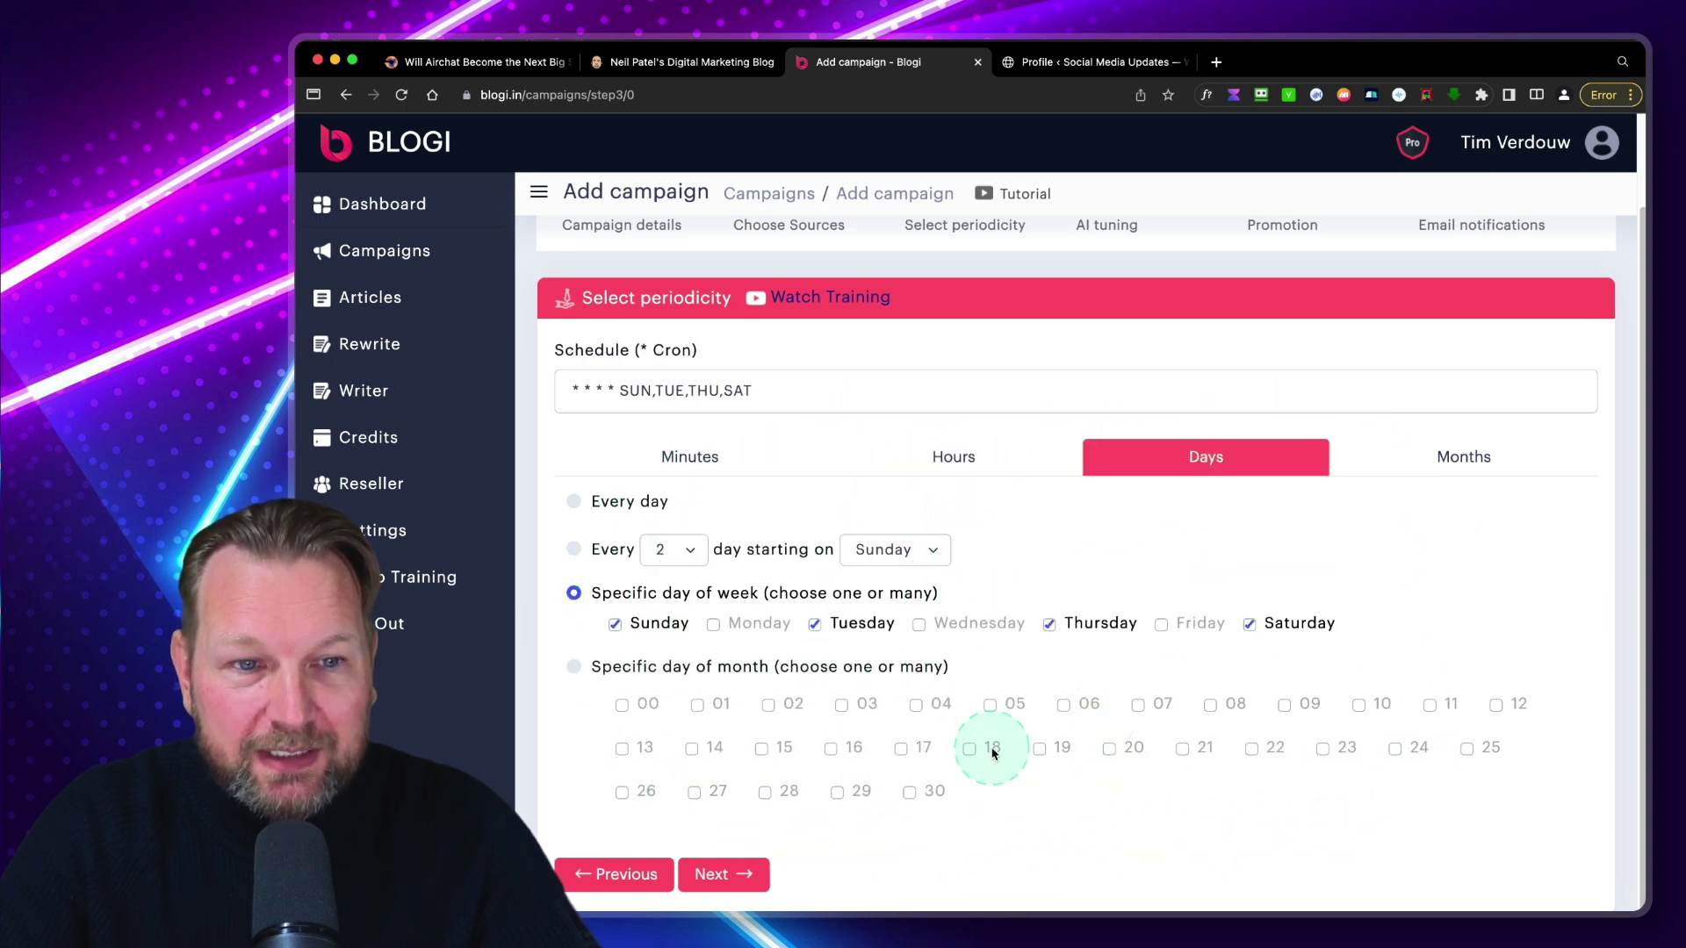
left_click(573, 668)
left_click(742, 695)
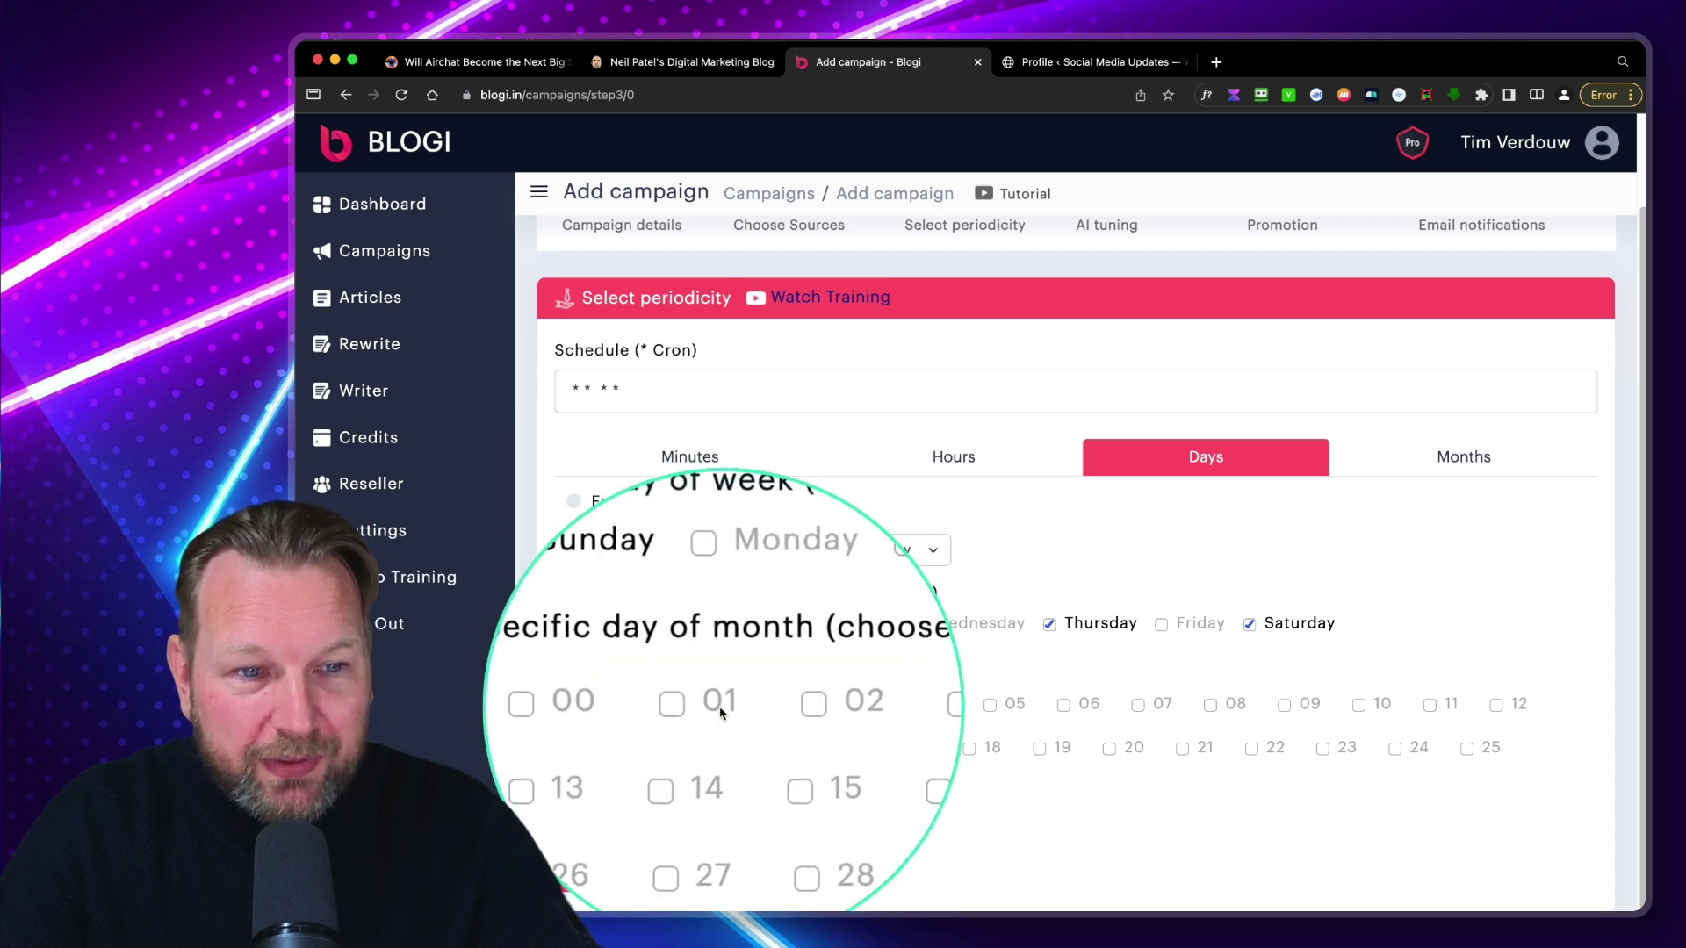
left_click(989, 704)
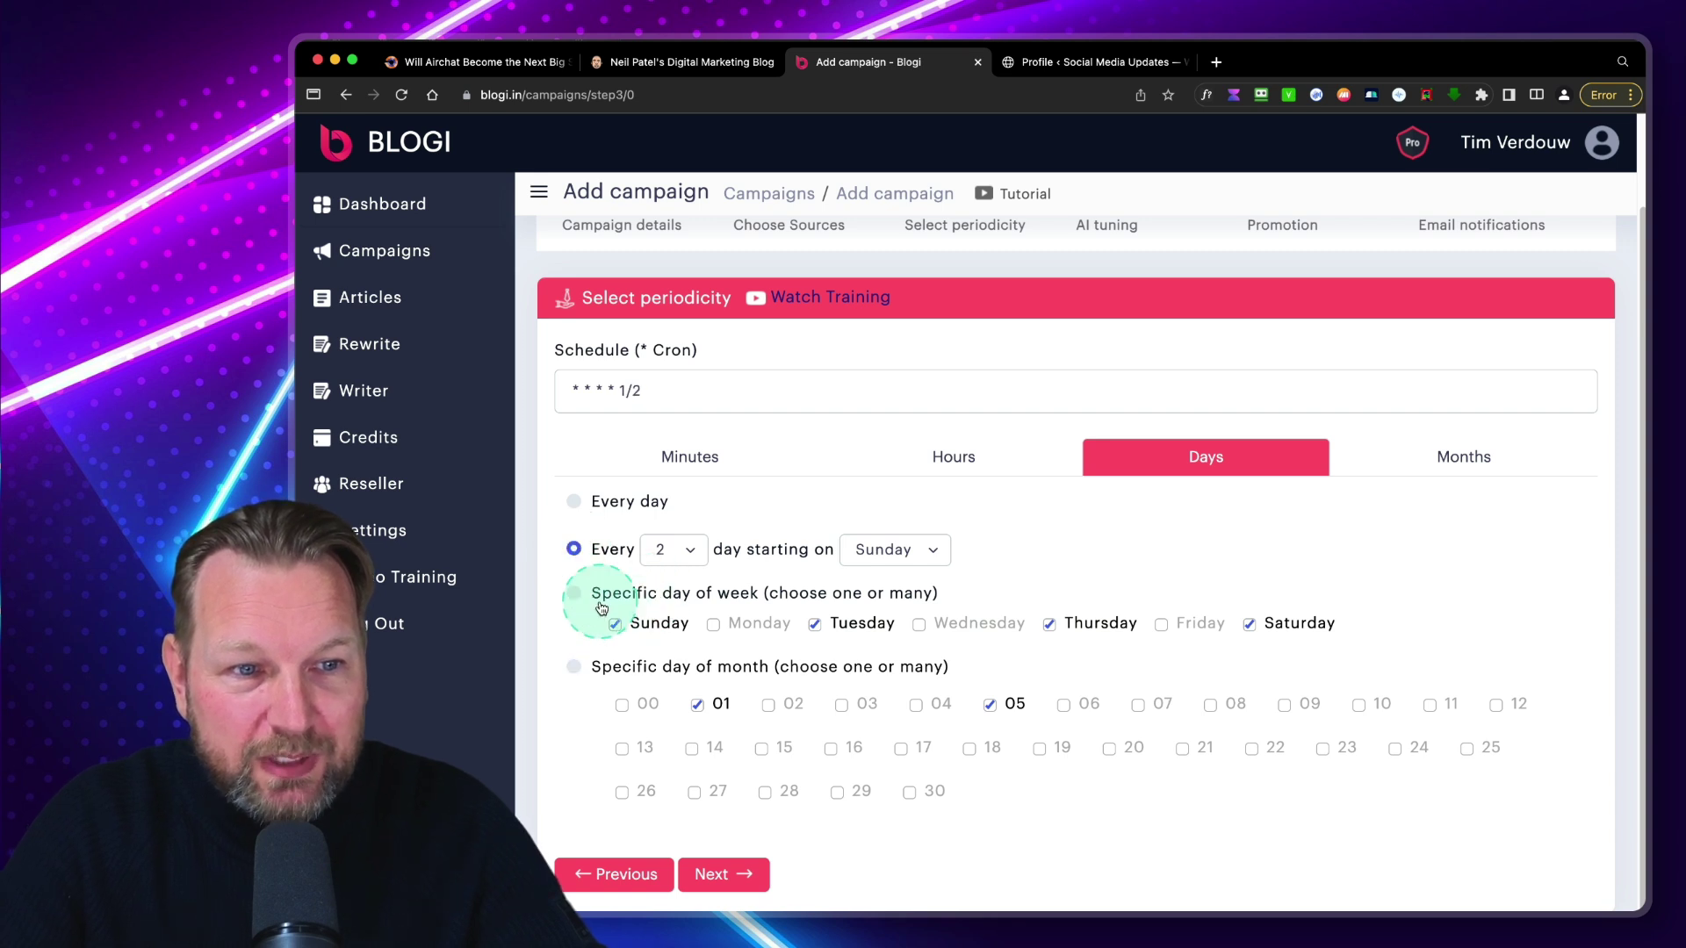
left_click(614, 623)
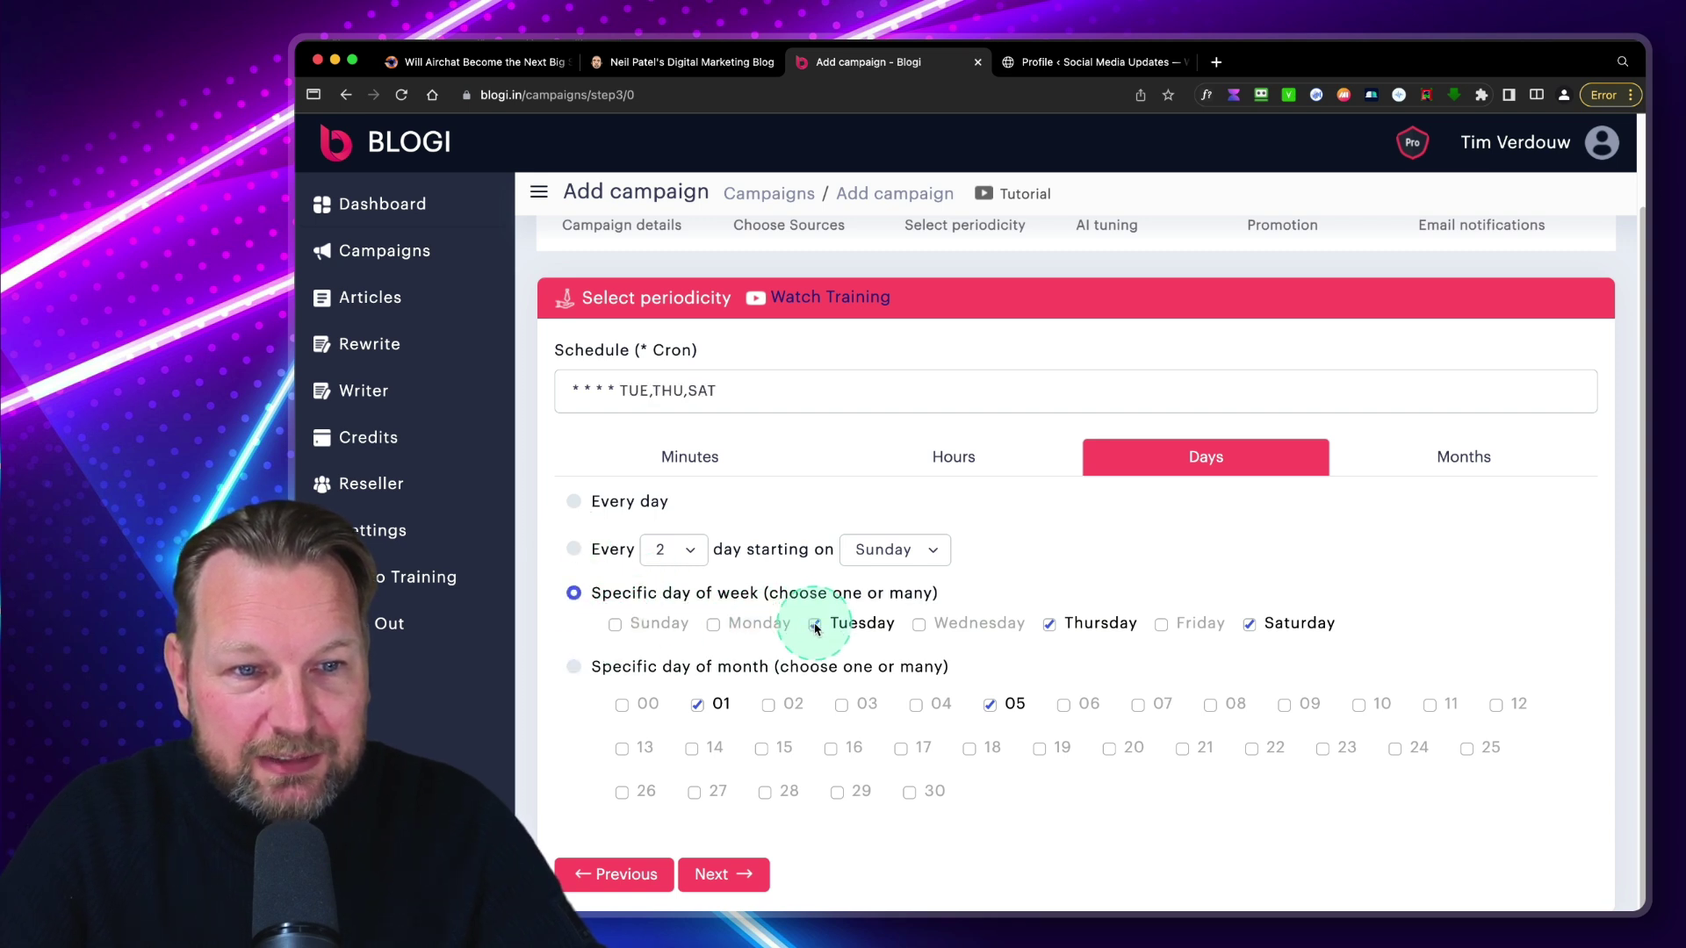
left_click(1050, 624)
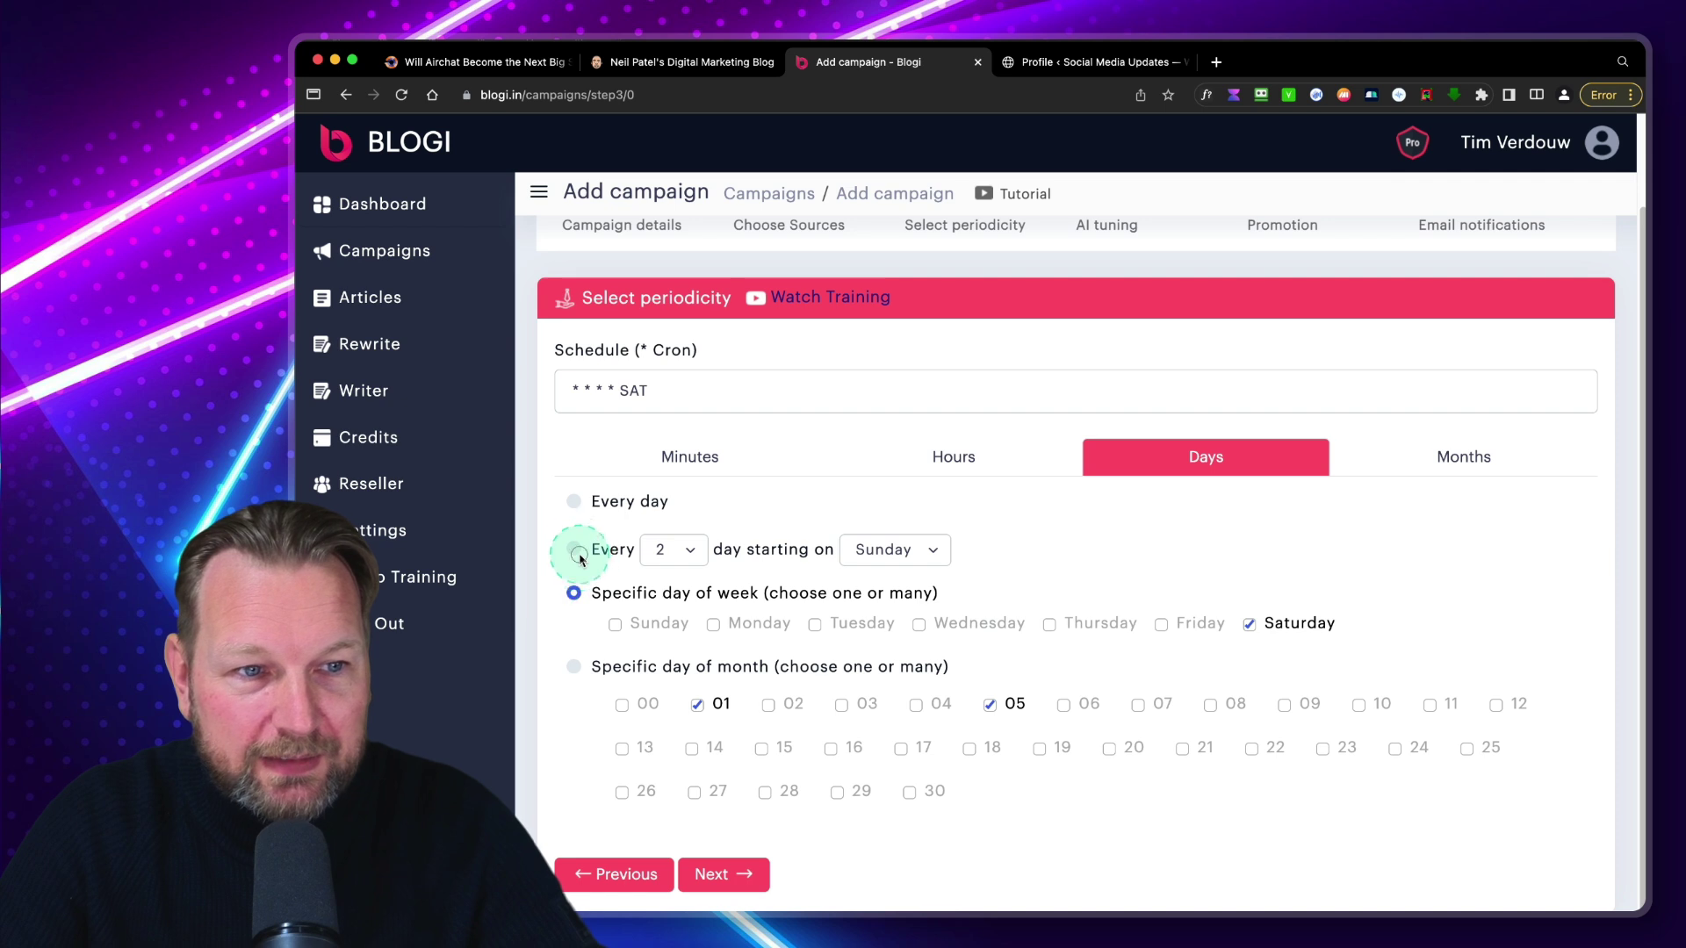
left_click(574, 549)
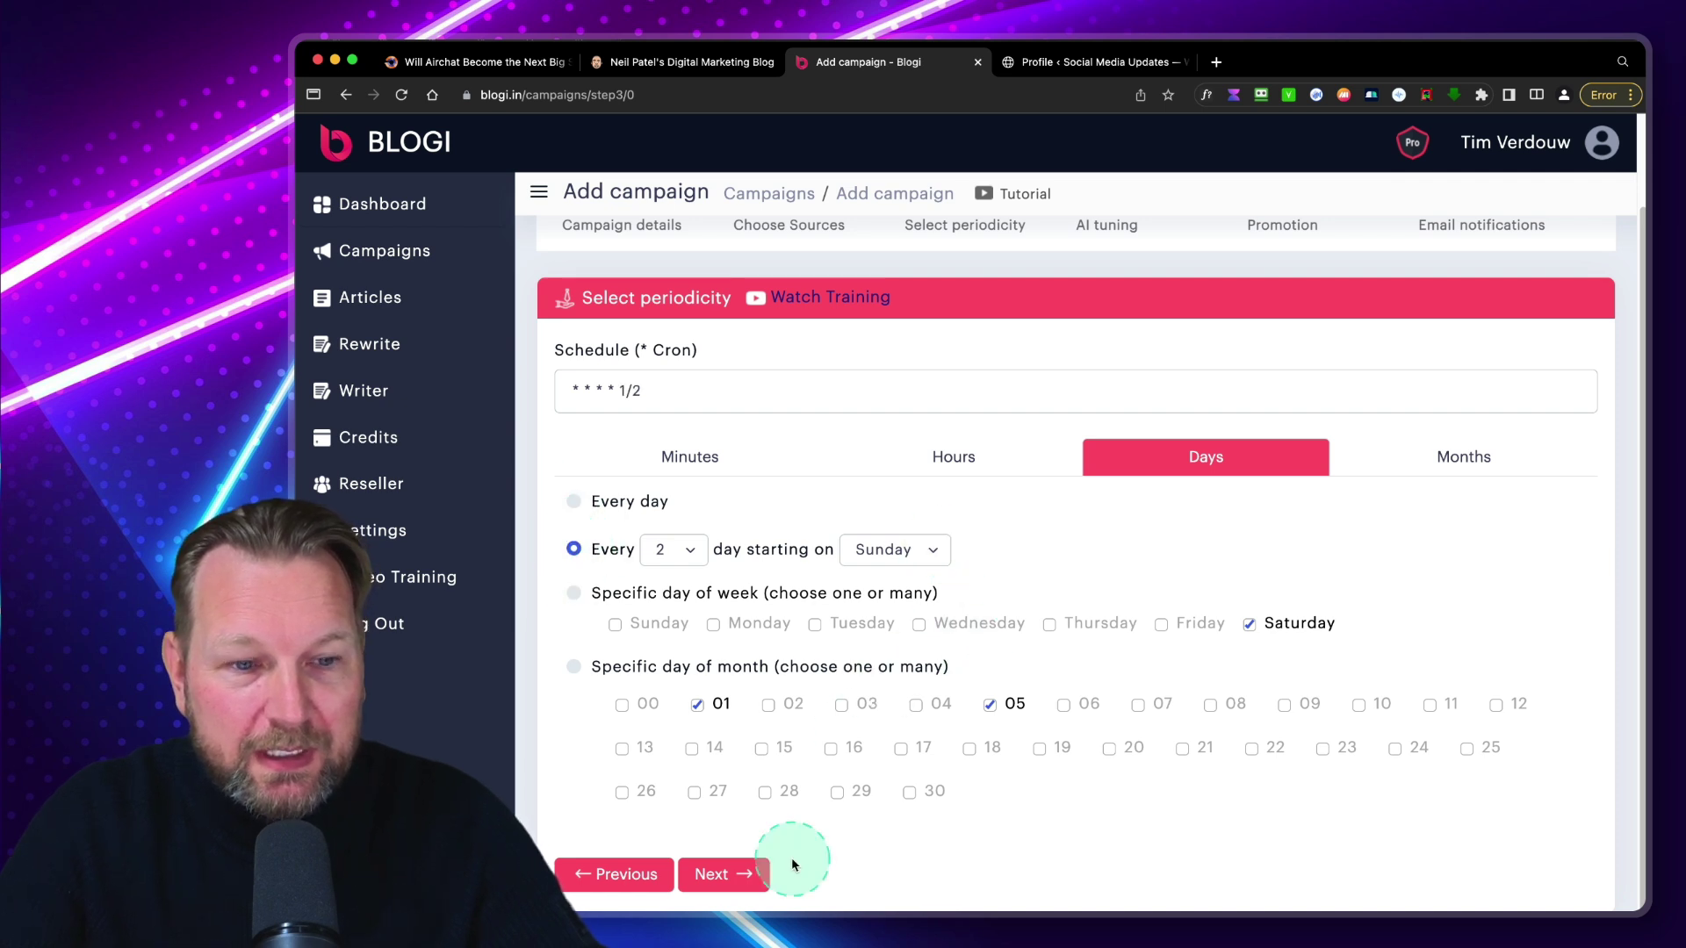
left_click(726, 876)
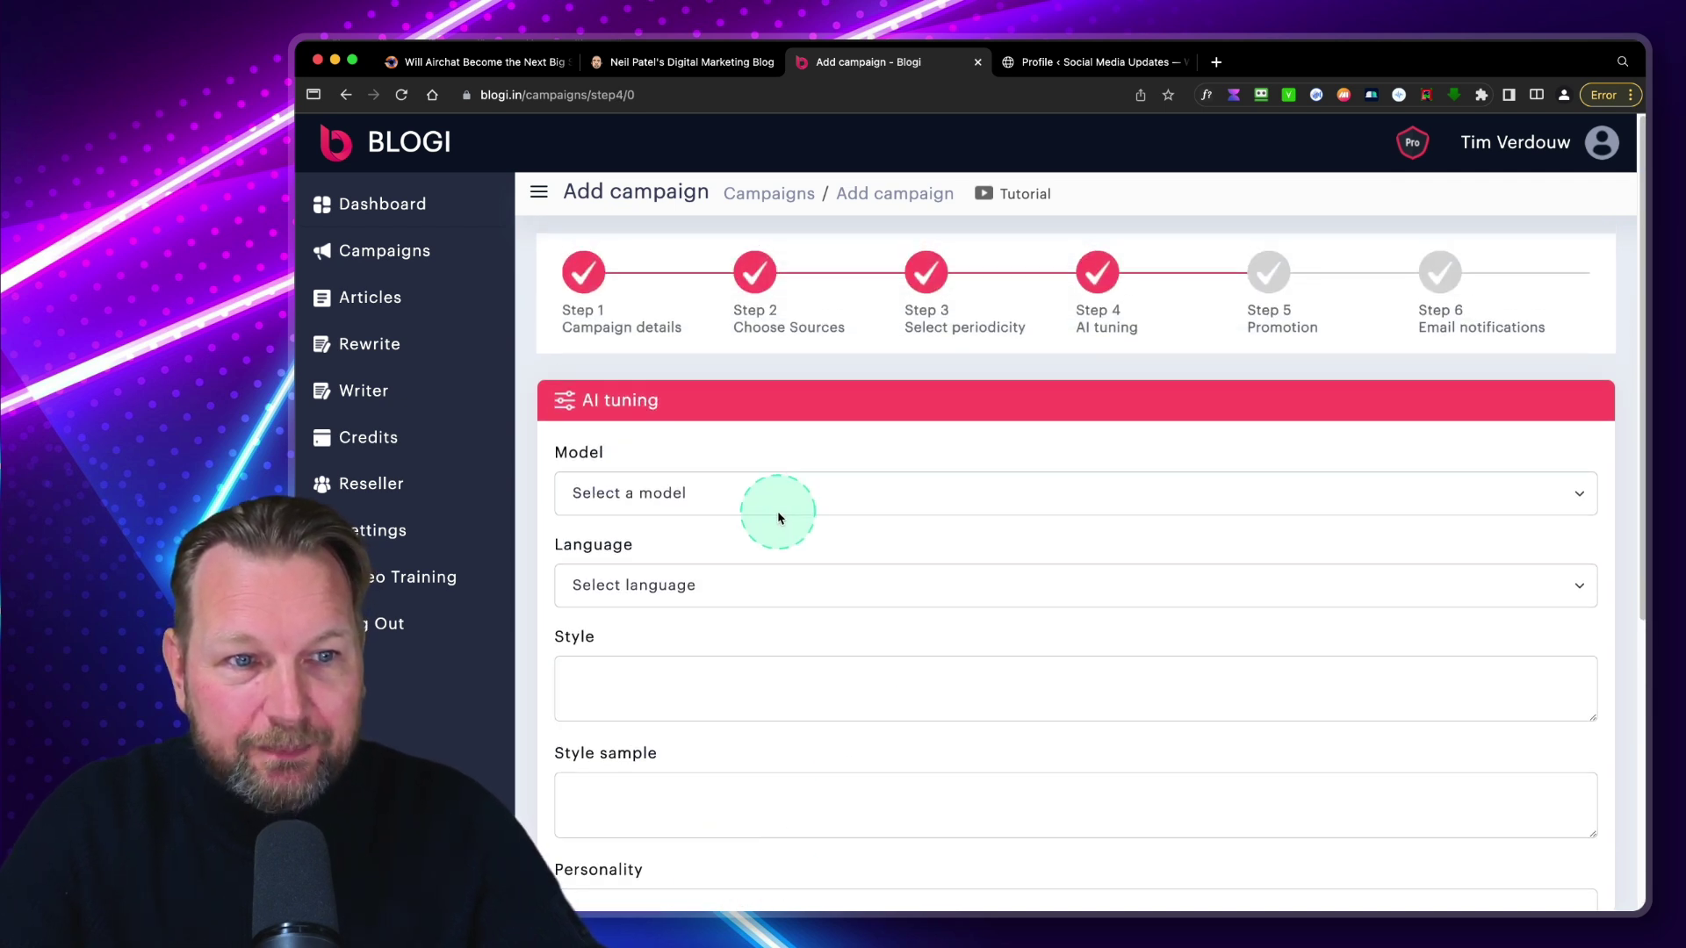
Step: Pick Gemini 1 Pro as the AI tuning model and English as the article language
scroll(777, 513, "down", 2)
scroll(743, 391, "down", 1)
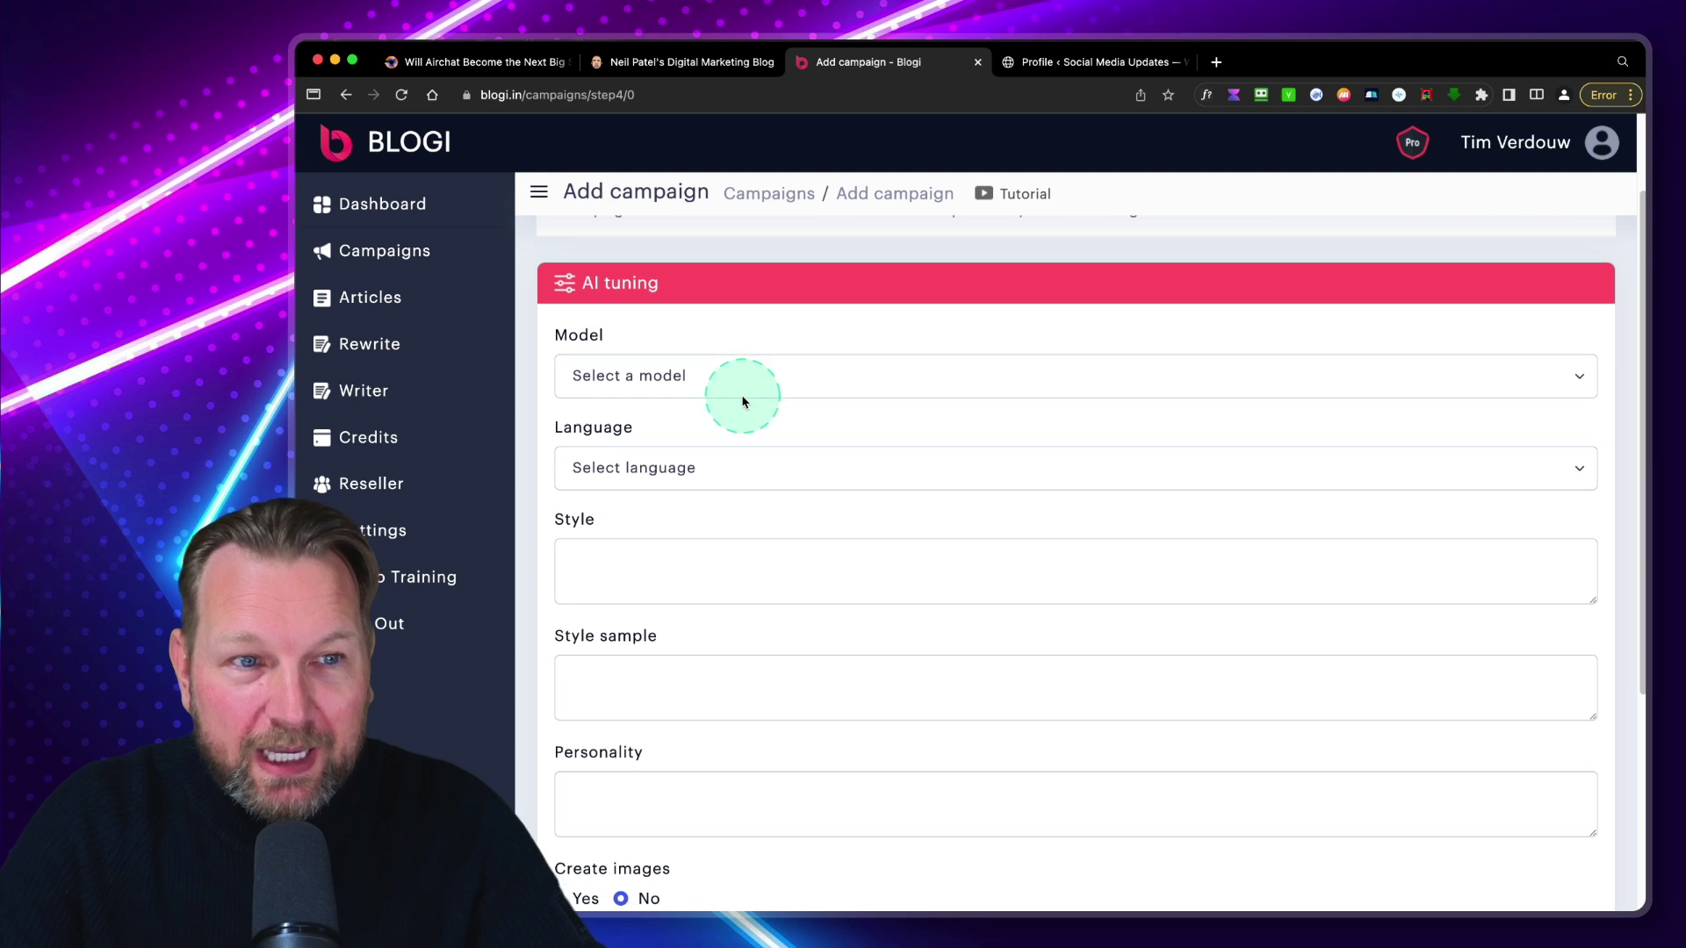
left_click(737, 377)
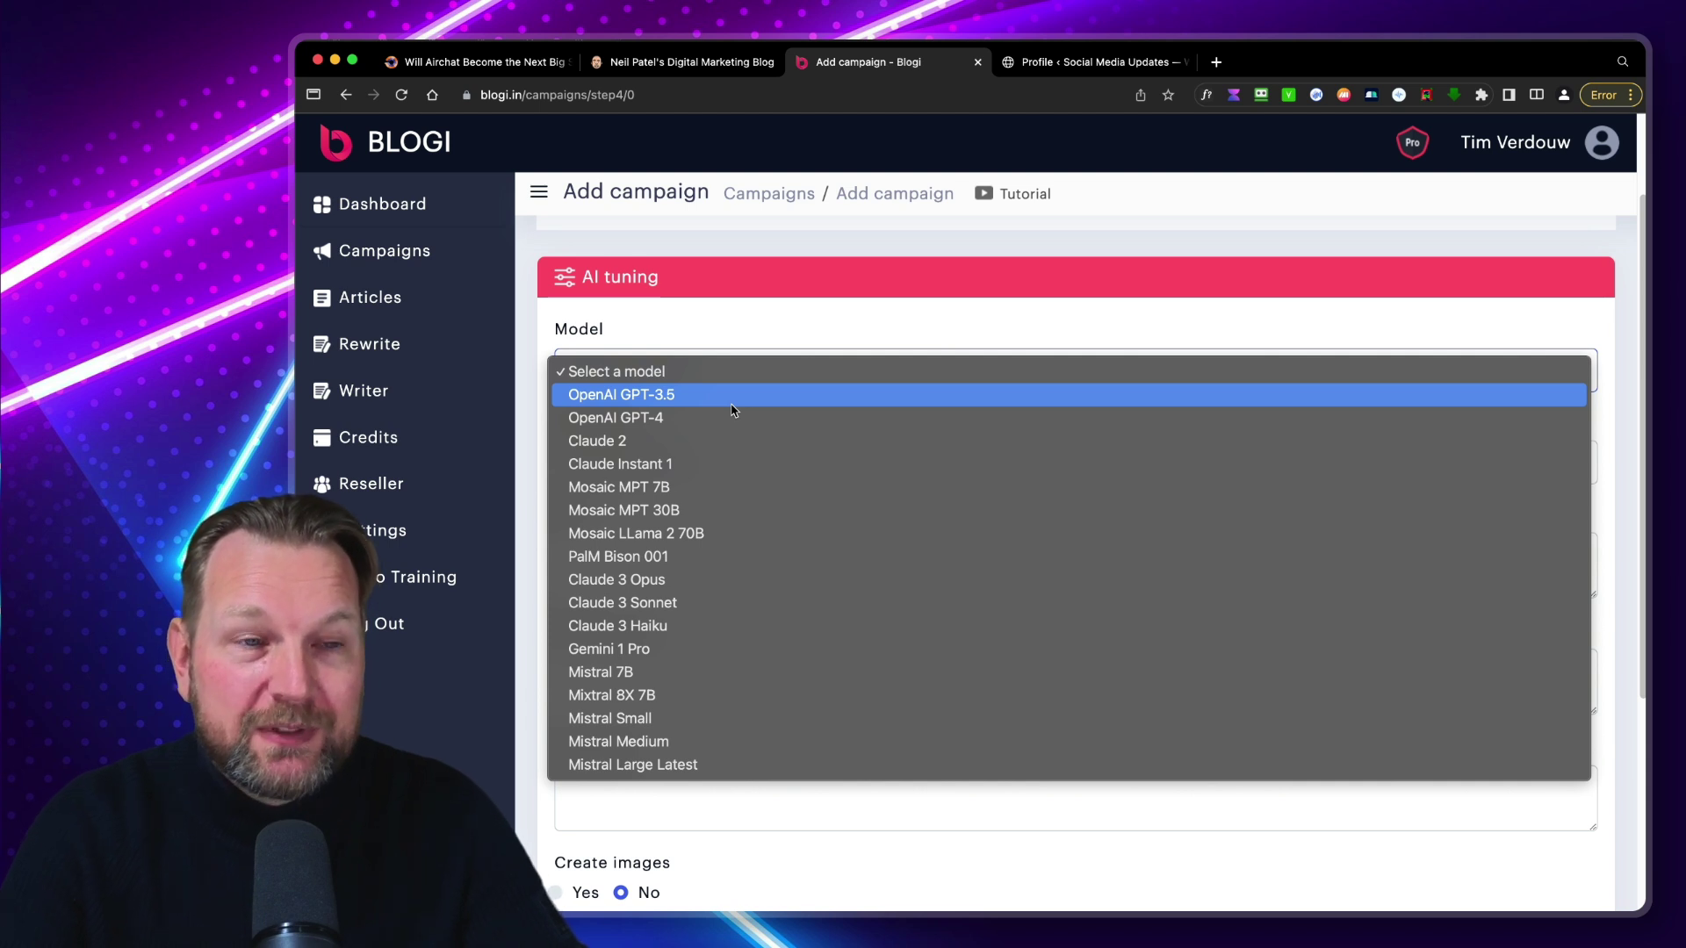
left_click(728, 416)
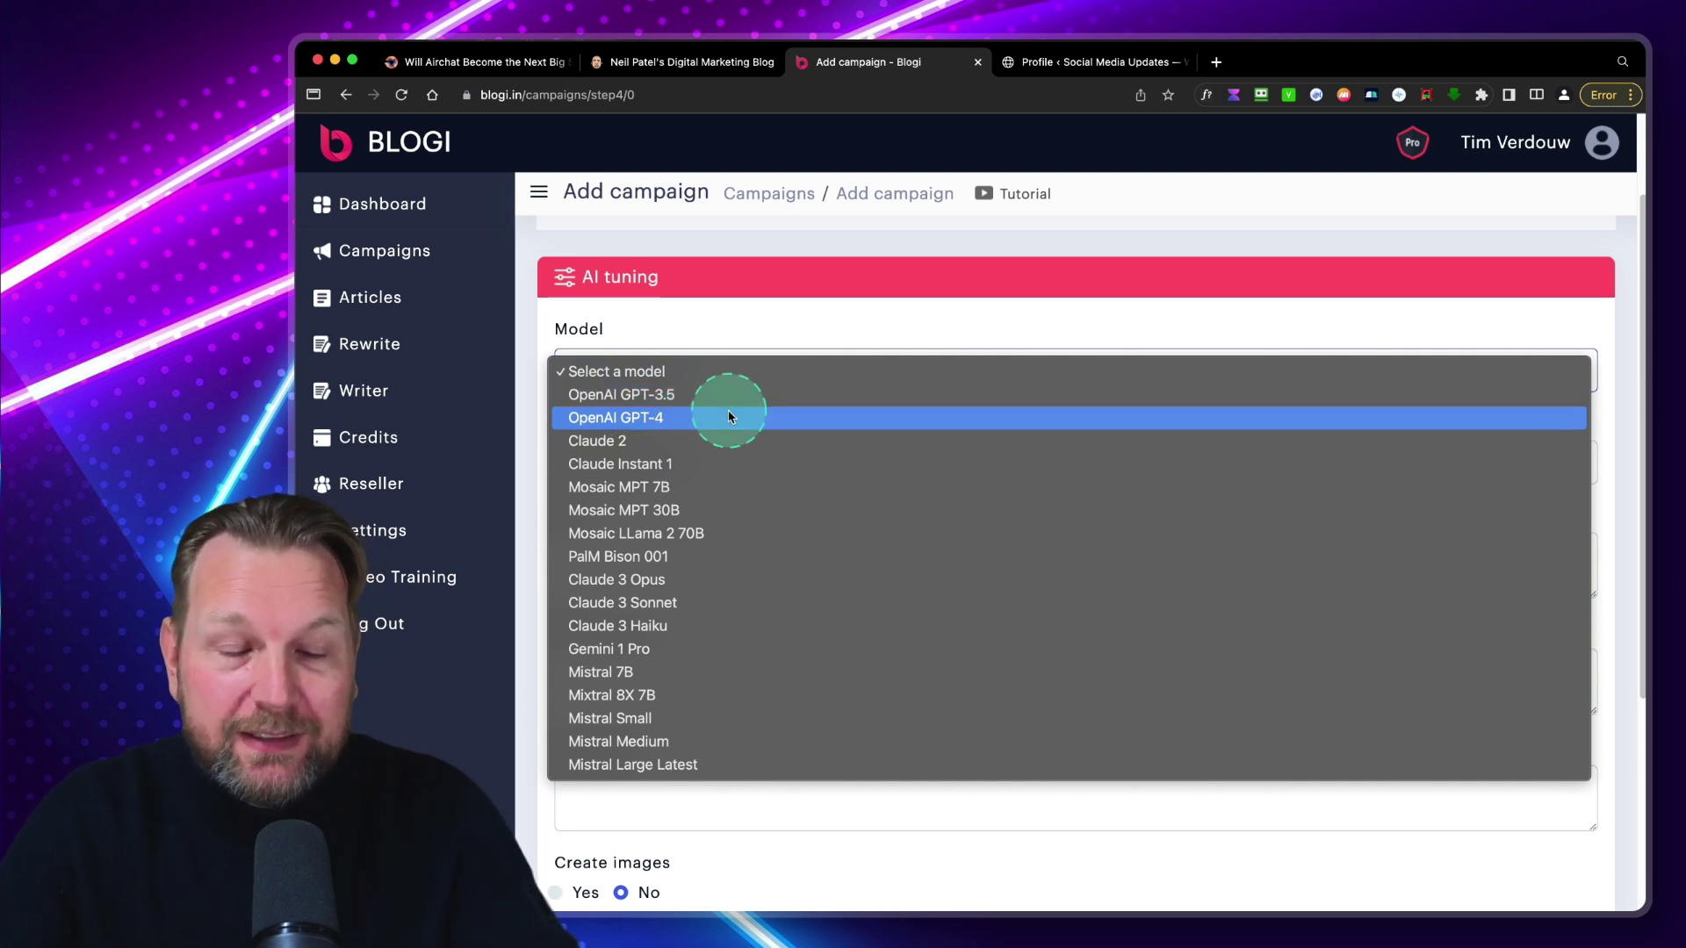
left_click(694, 648)
left_click(716, 471)
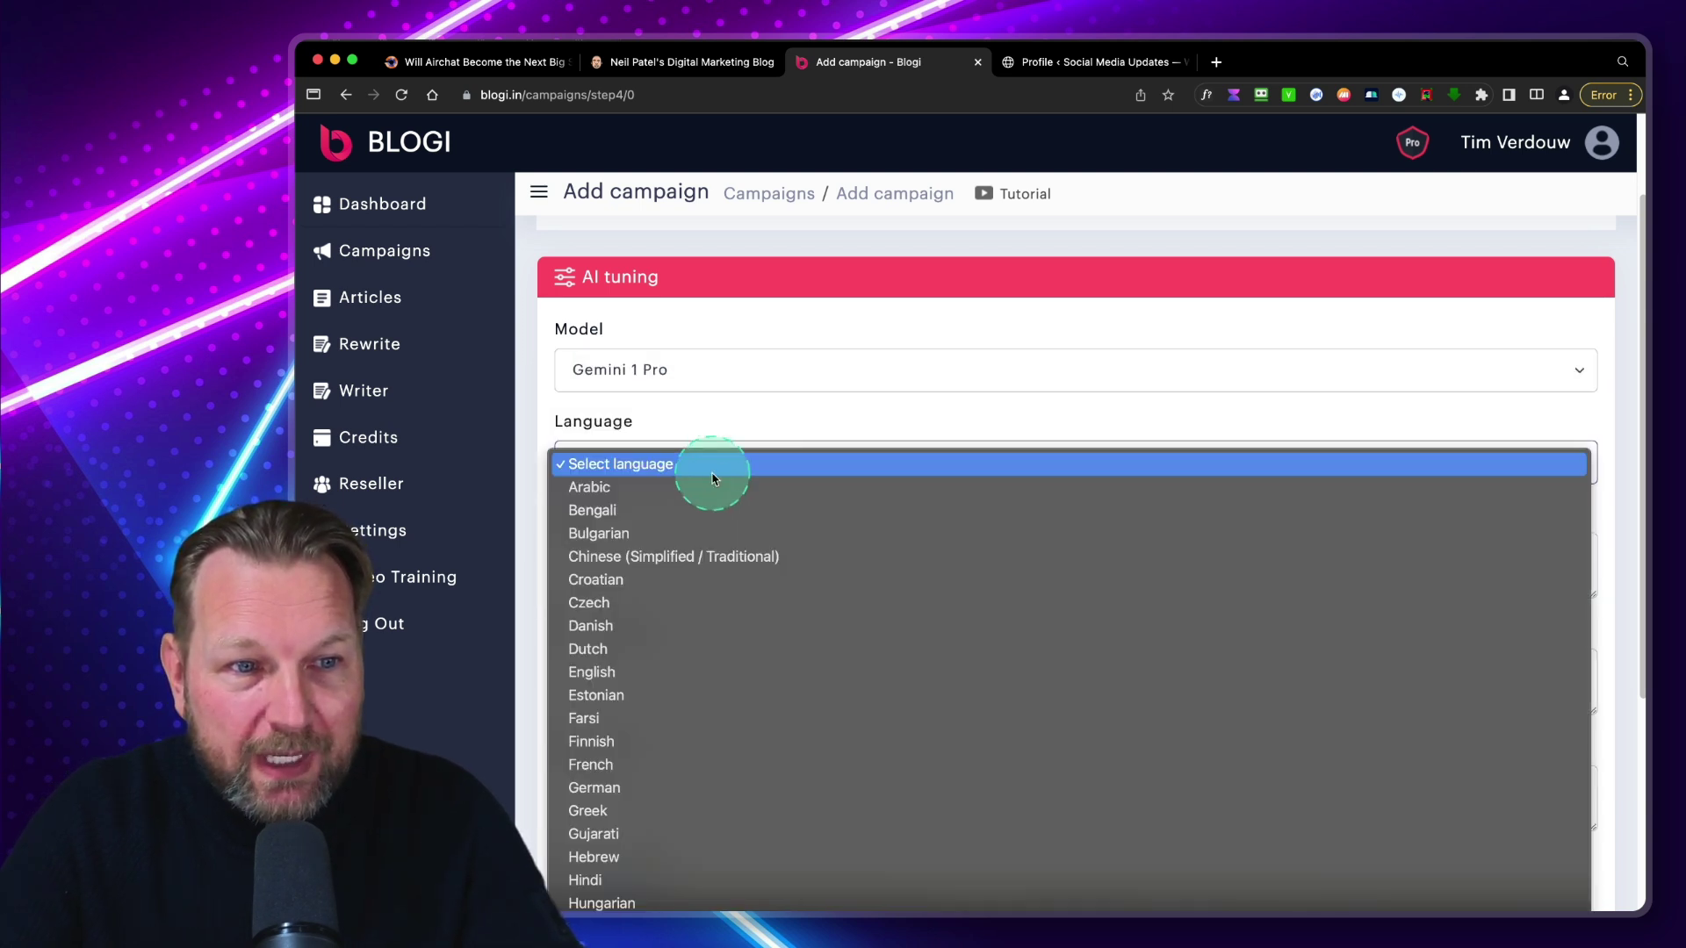
scroll(617, 557, "down", 5)
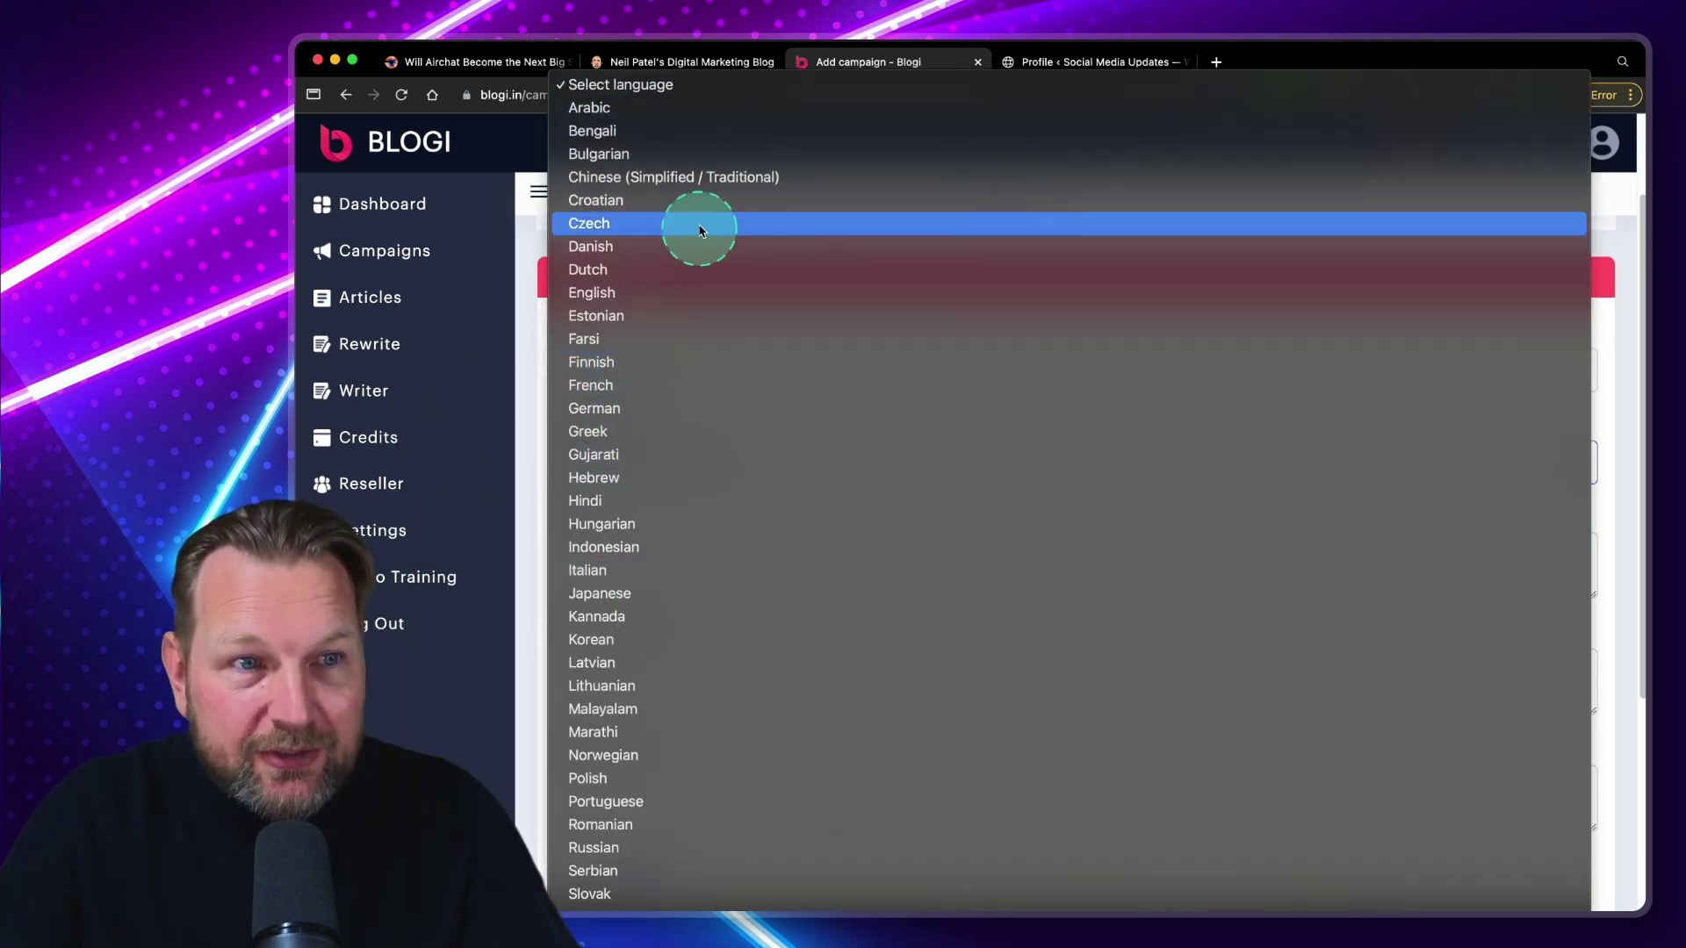
left_click(669, 296)
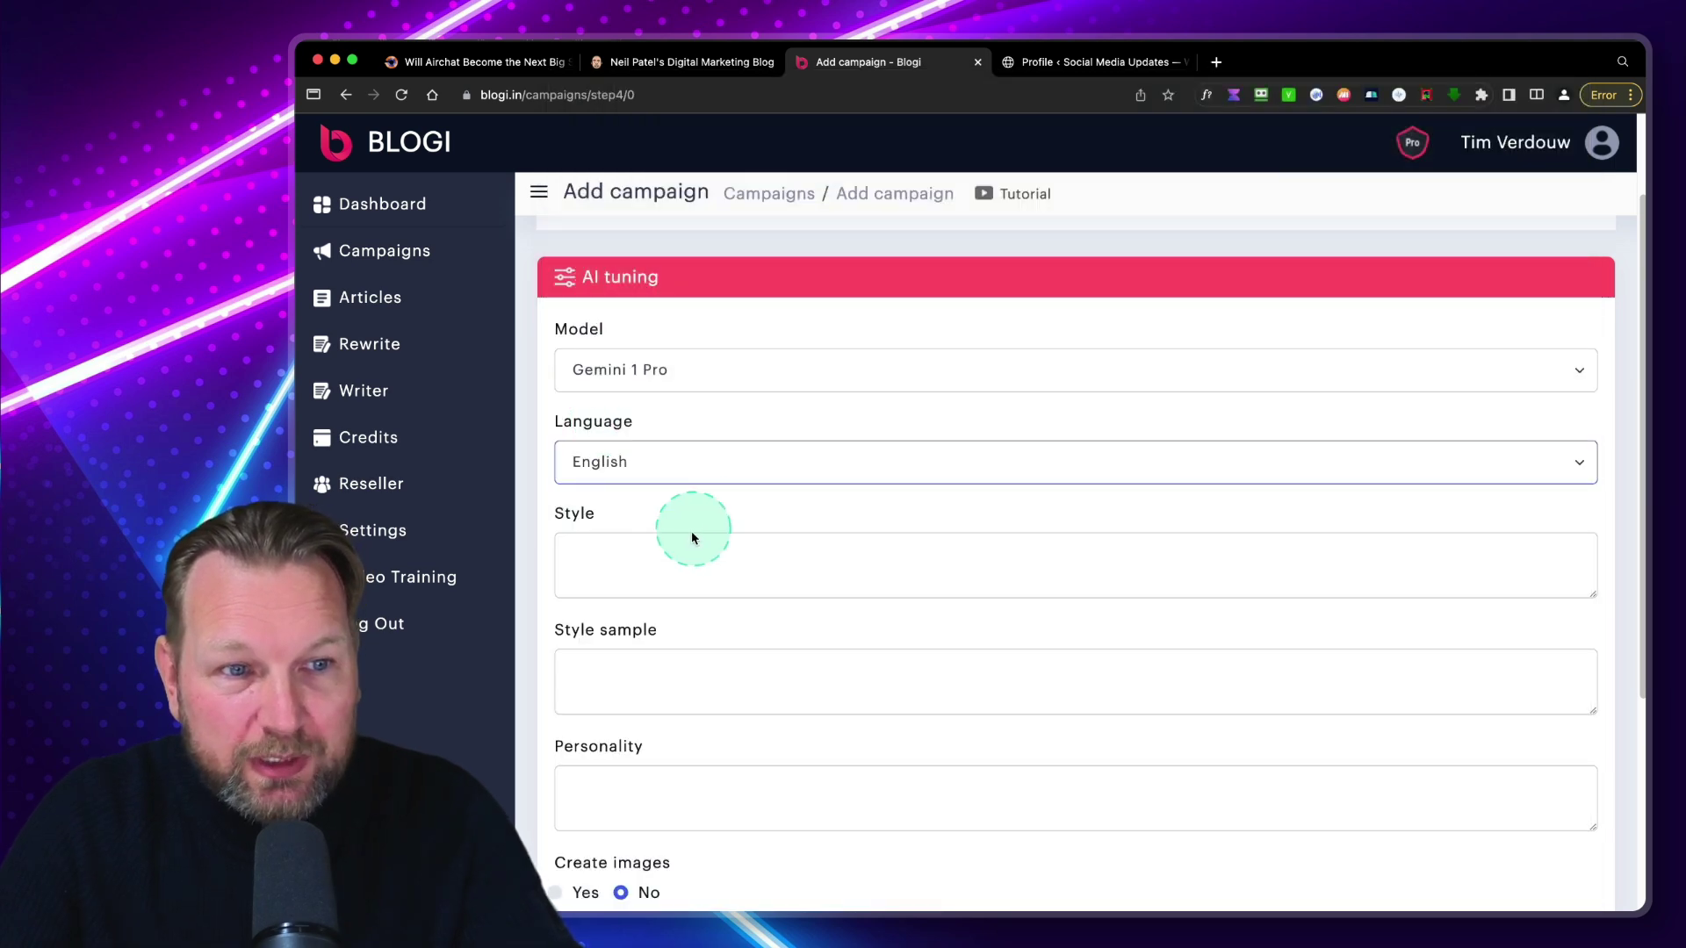
Step: Leave style fields empty, switch Create images to Yes, and set target word count to 1000
left_click(665, 560)
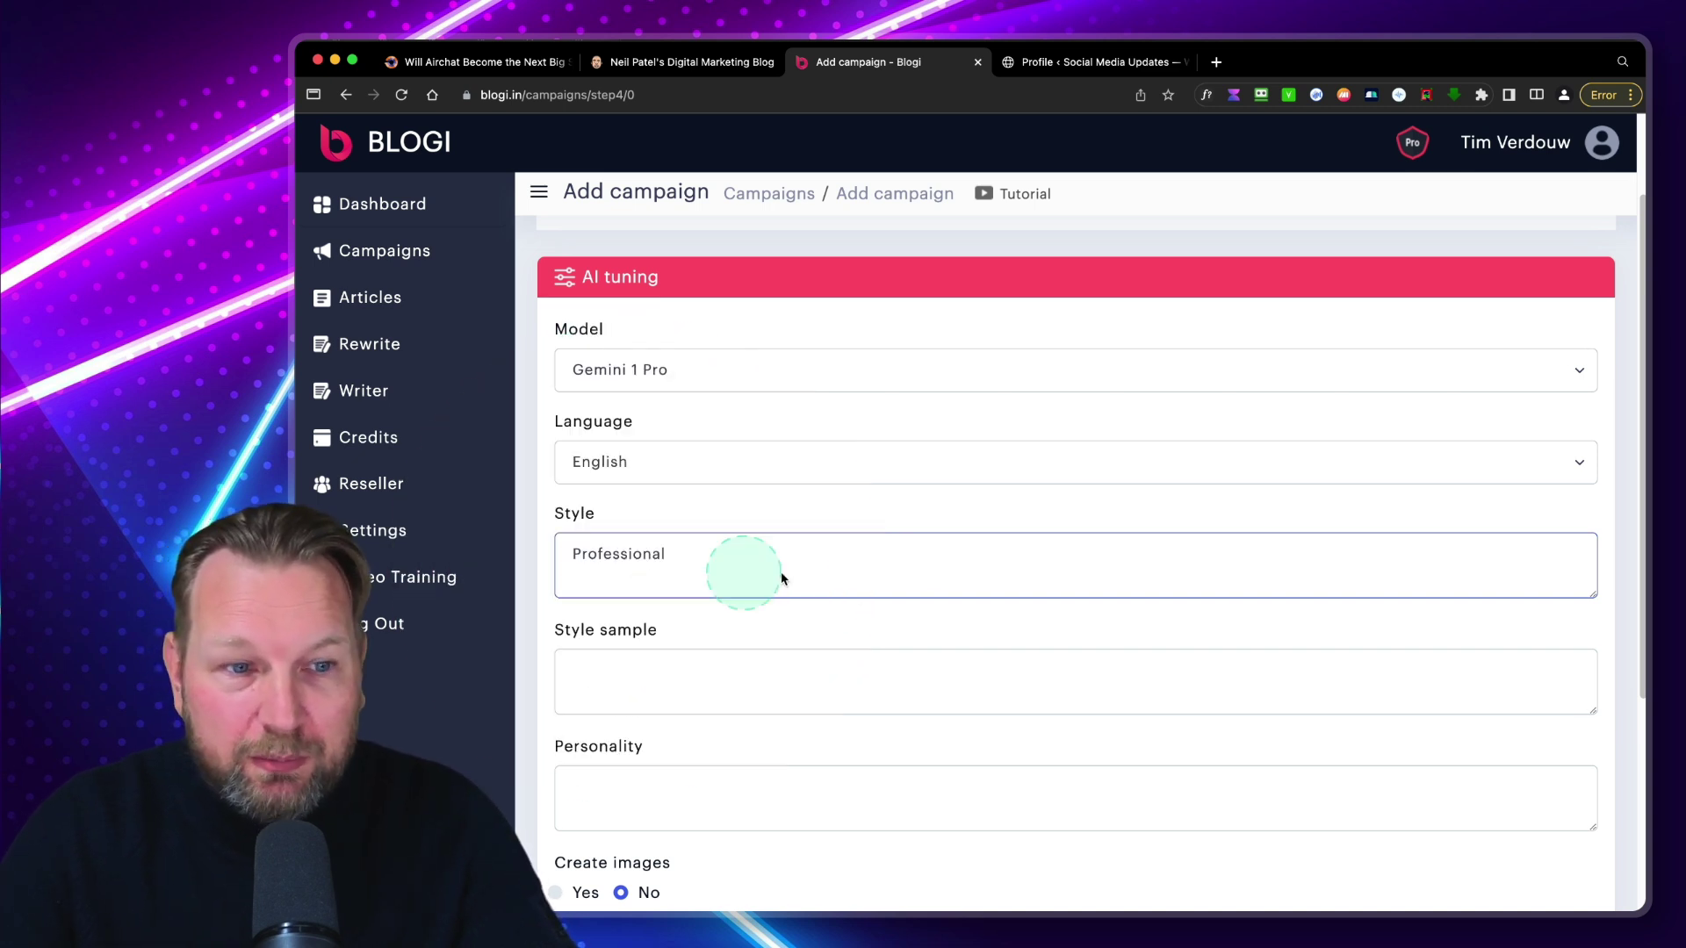
left_click(694, 678)
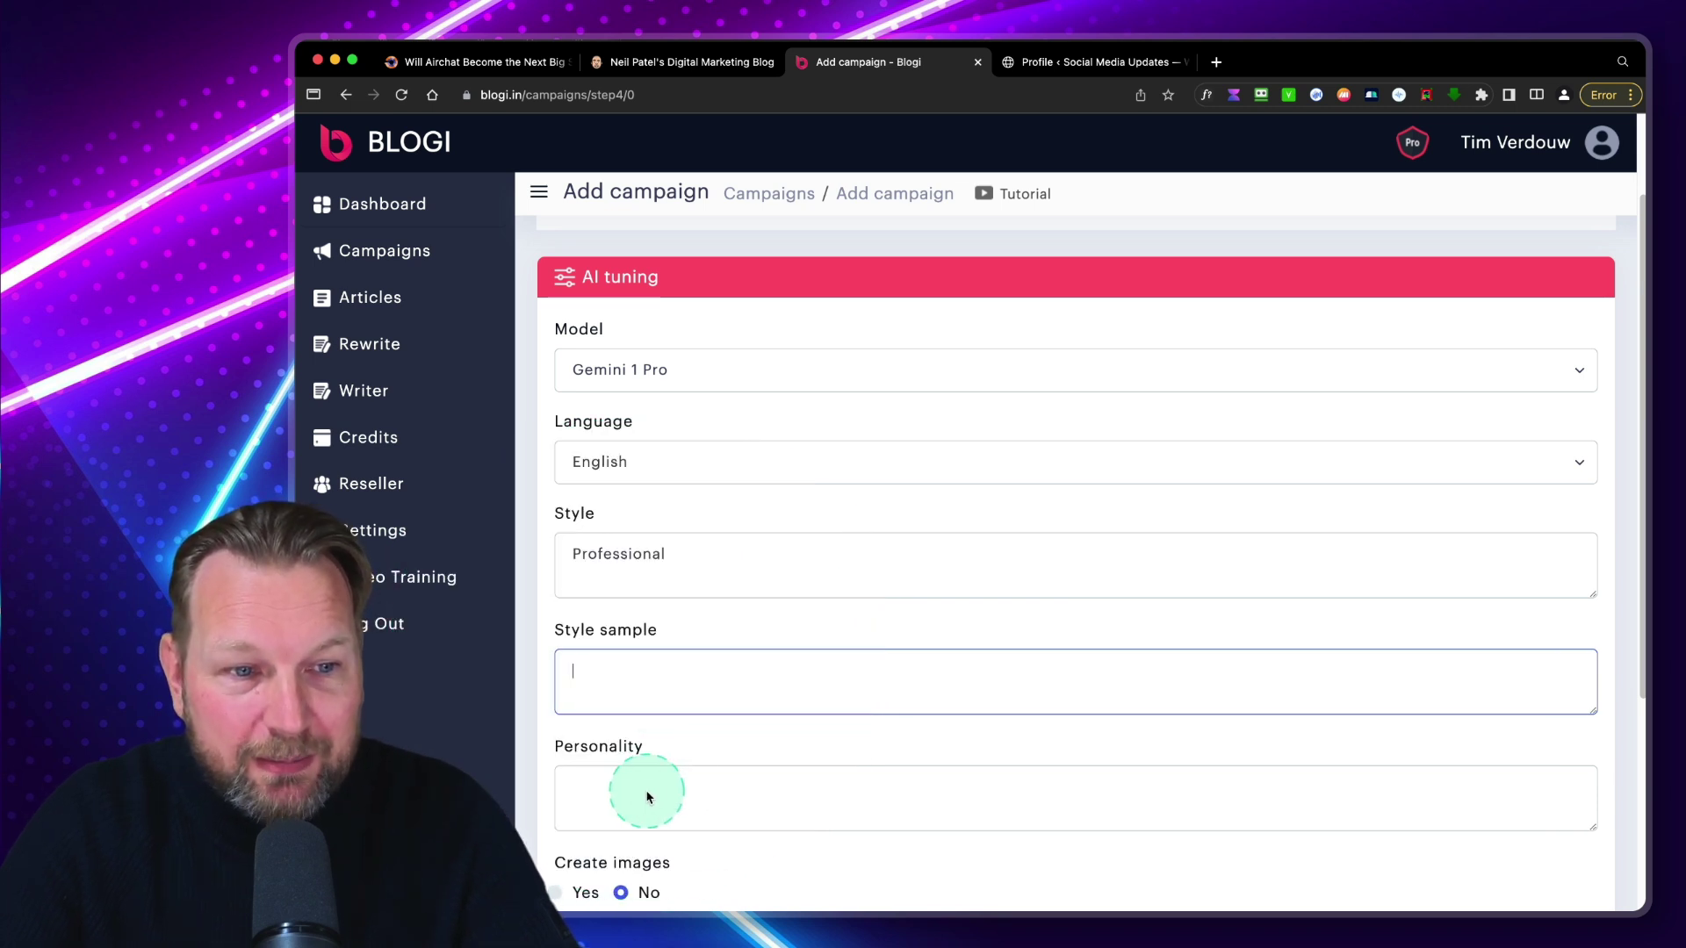
left_click(659, 794)
scroll(659, 793, "down", 3)
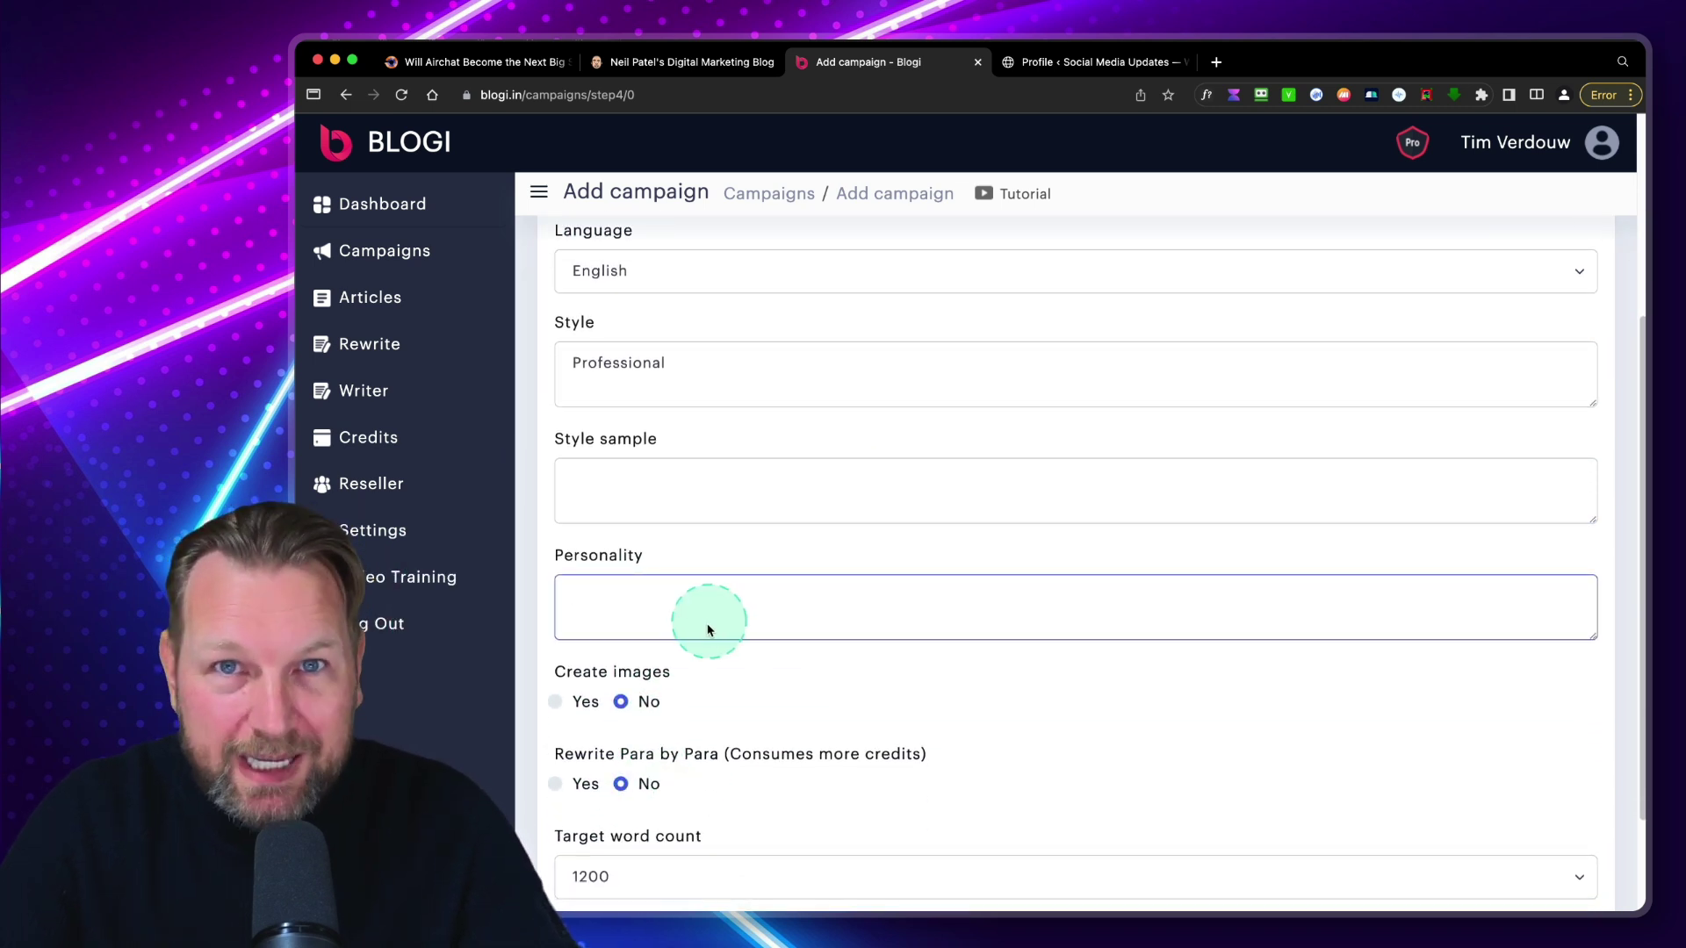
scroll(708, 636, "down", 2)
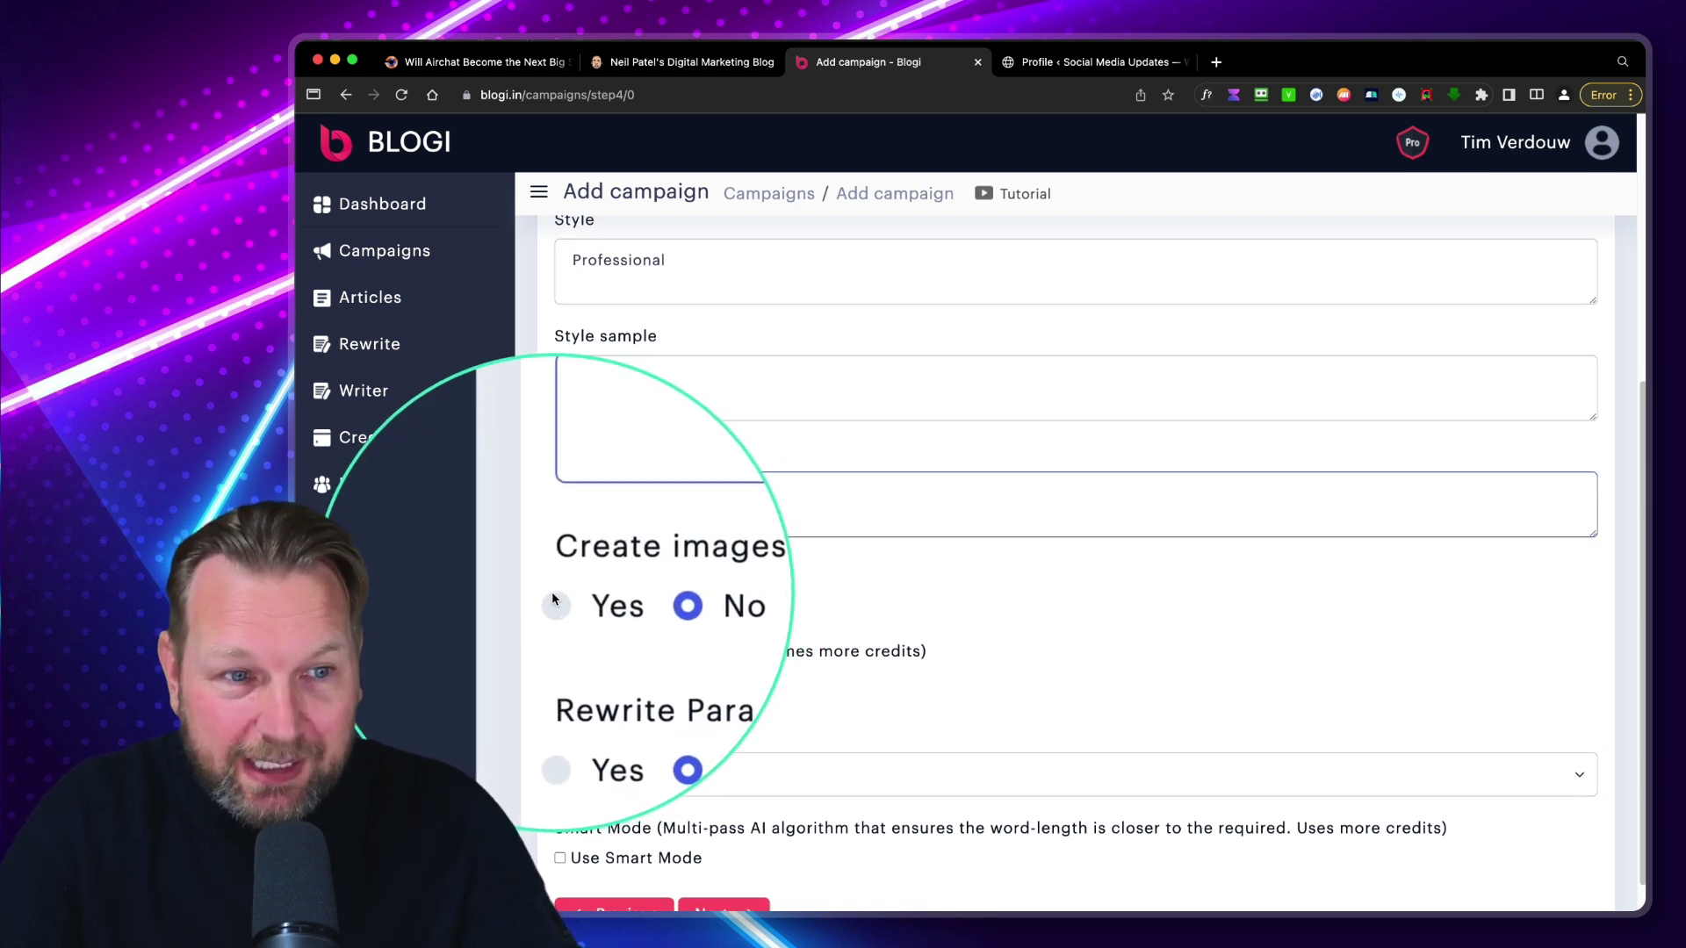
left_click(578, 604)
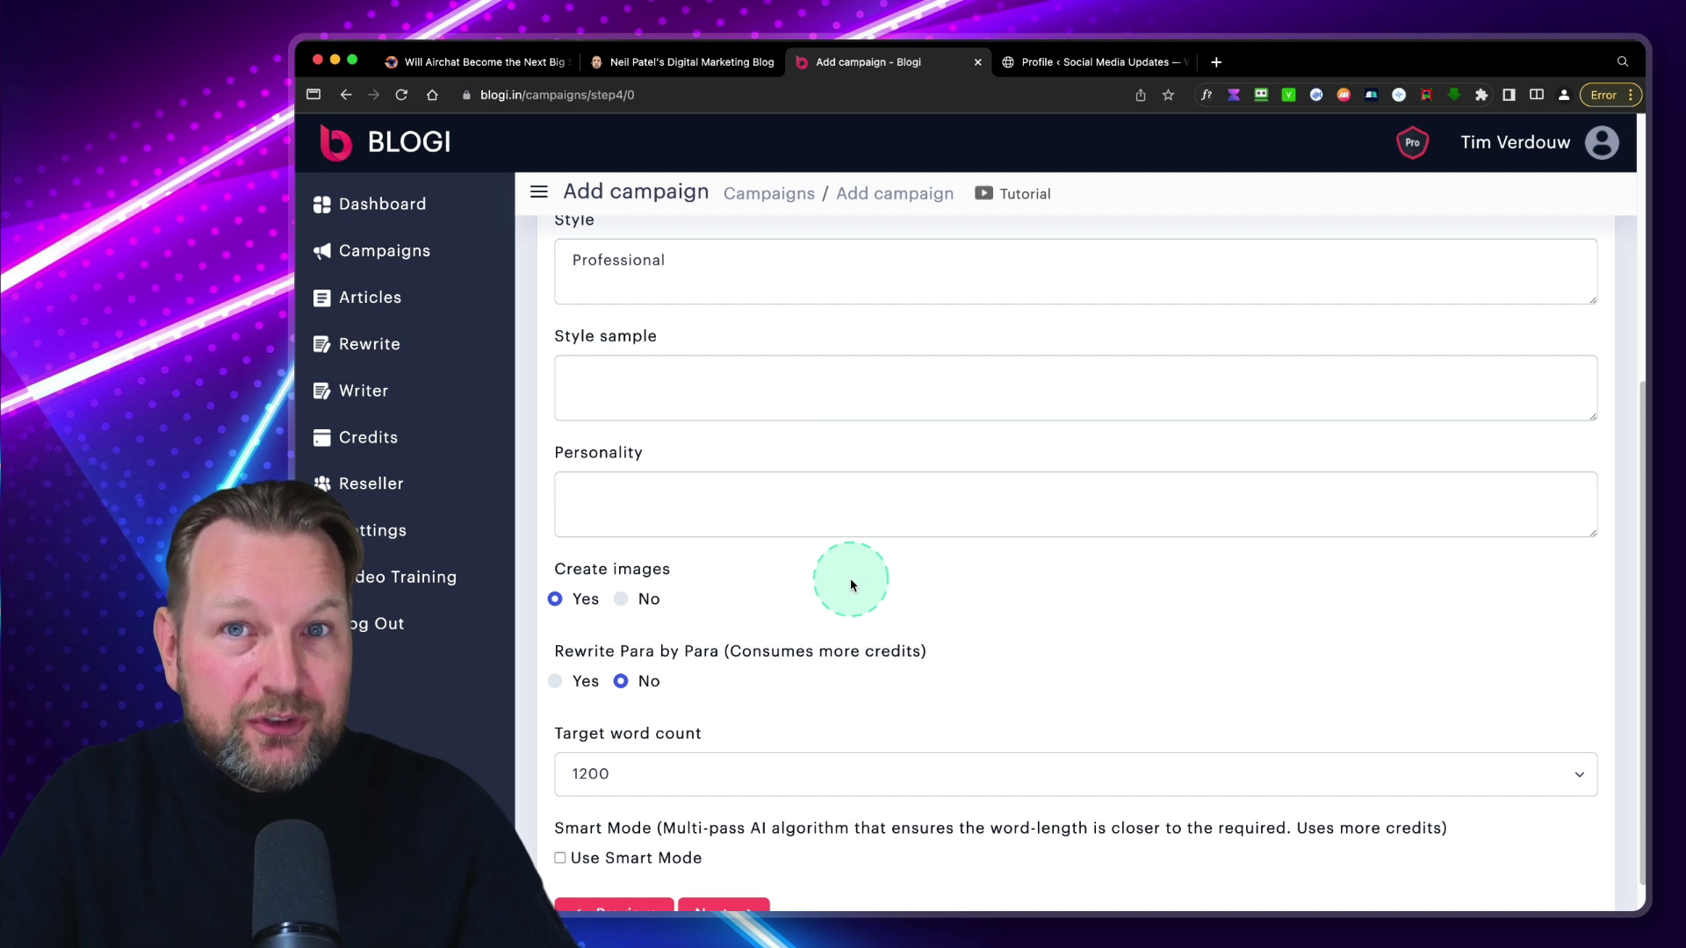
scroll(850, 581, "down", 1)
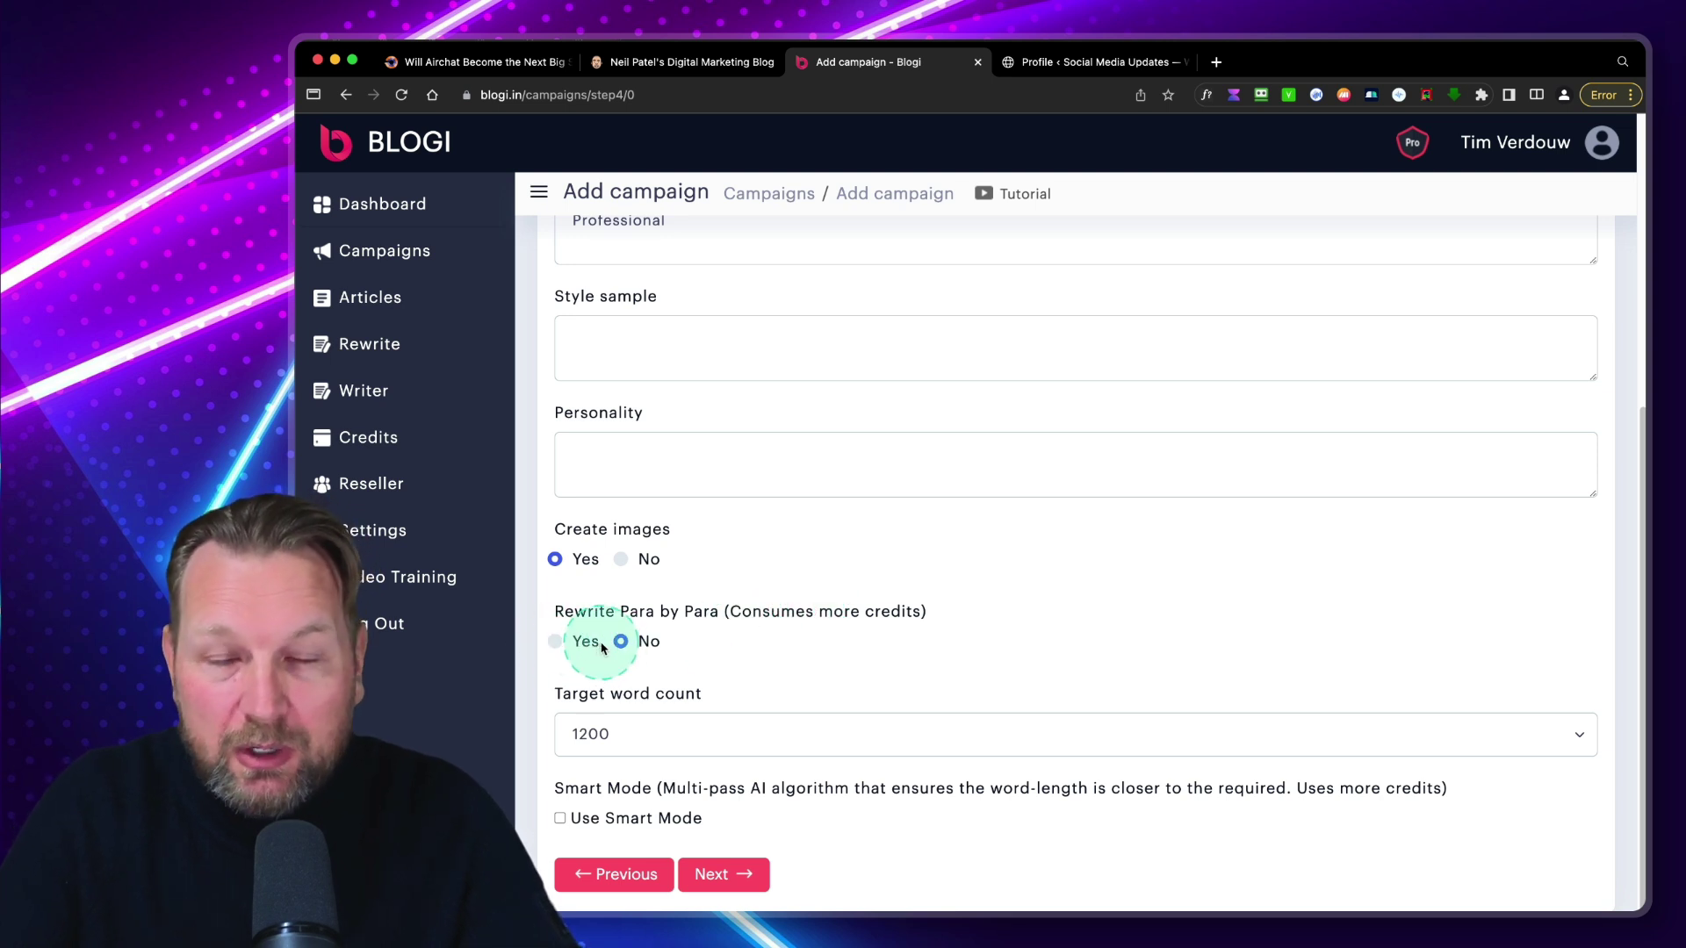
left_click(631, 736)
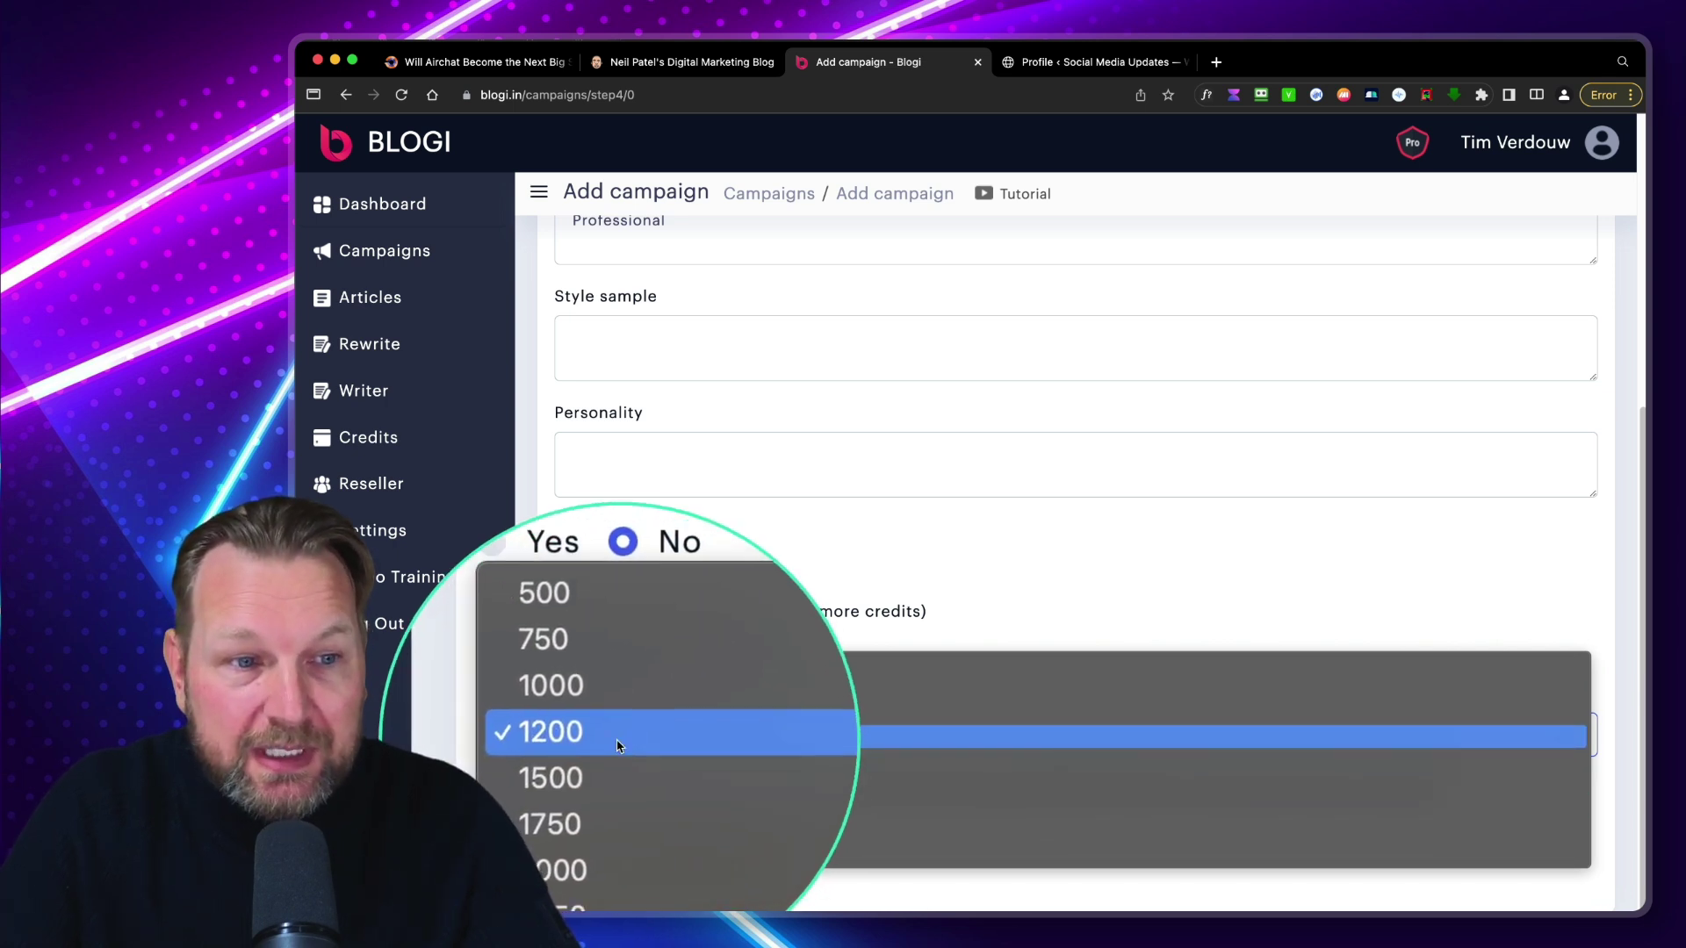
left_click(665, 728)
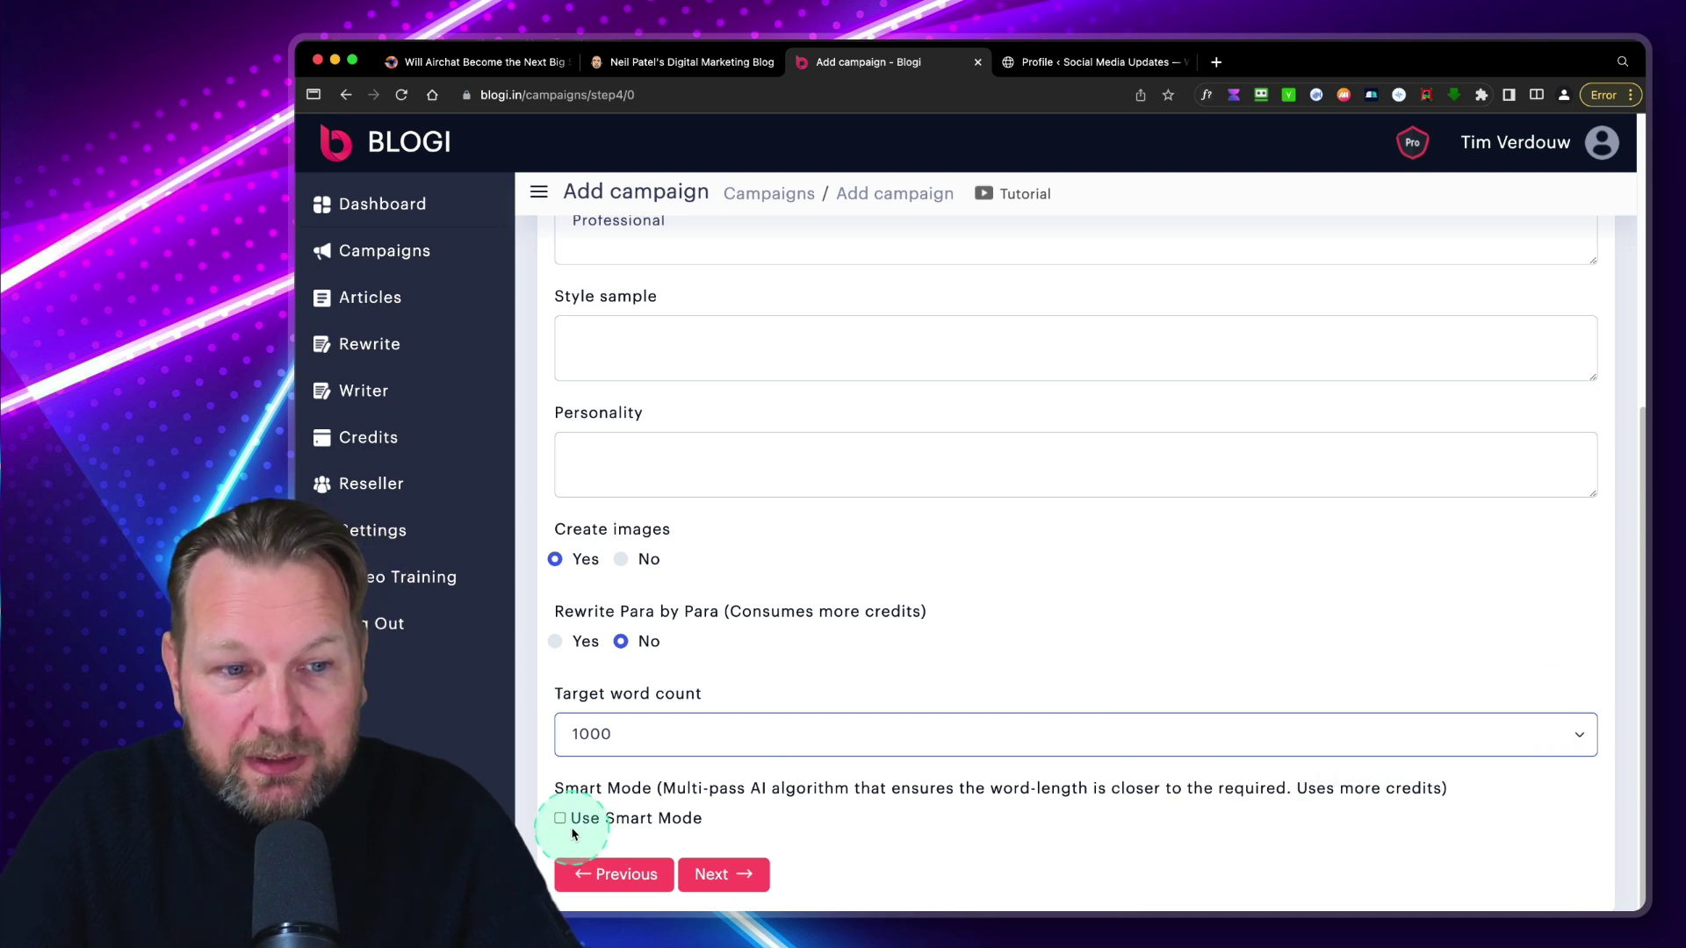
Step: On the Promotion step, paste the 'Subscribe to my newsletter' footer with its signup link
left_click(736, 876)
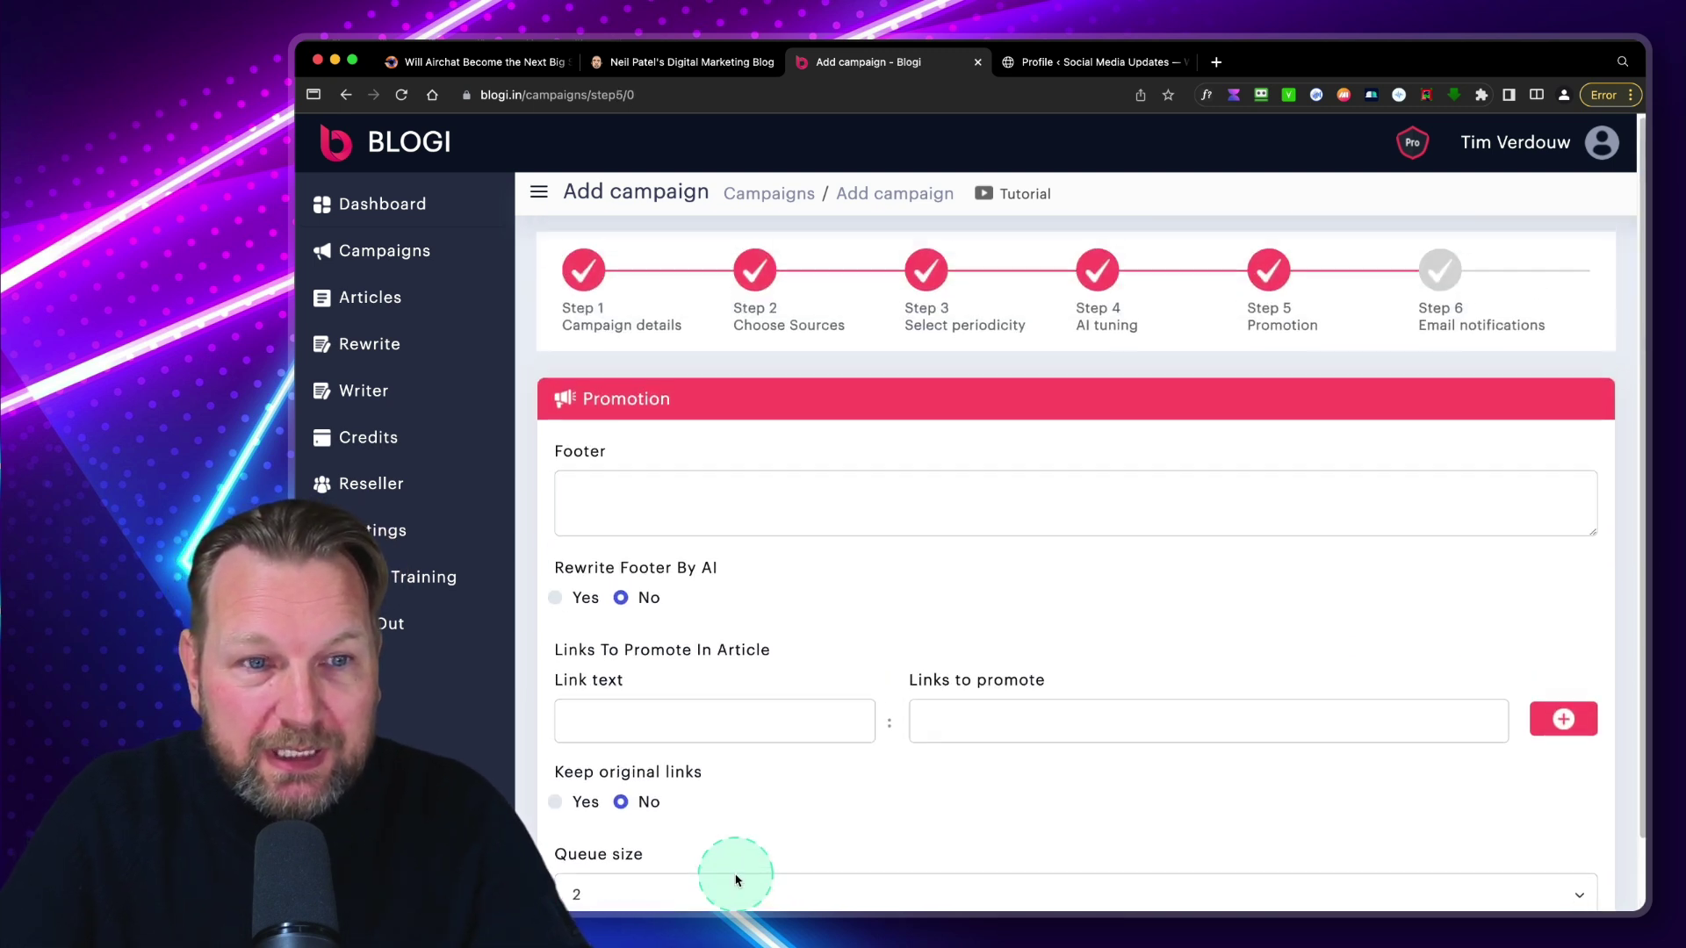
left_click(728, 507)
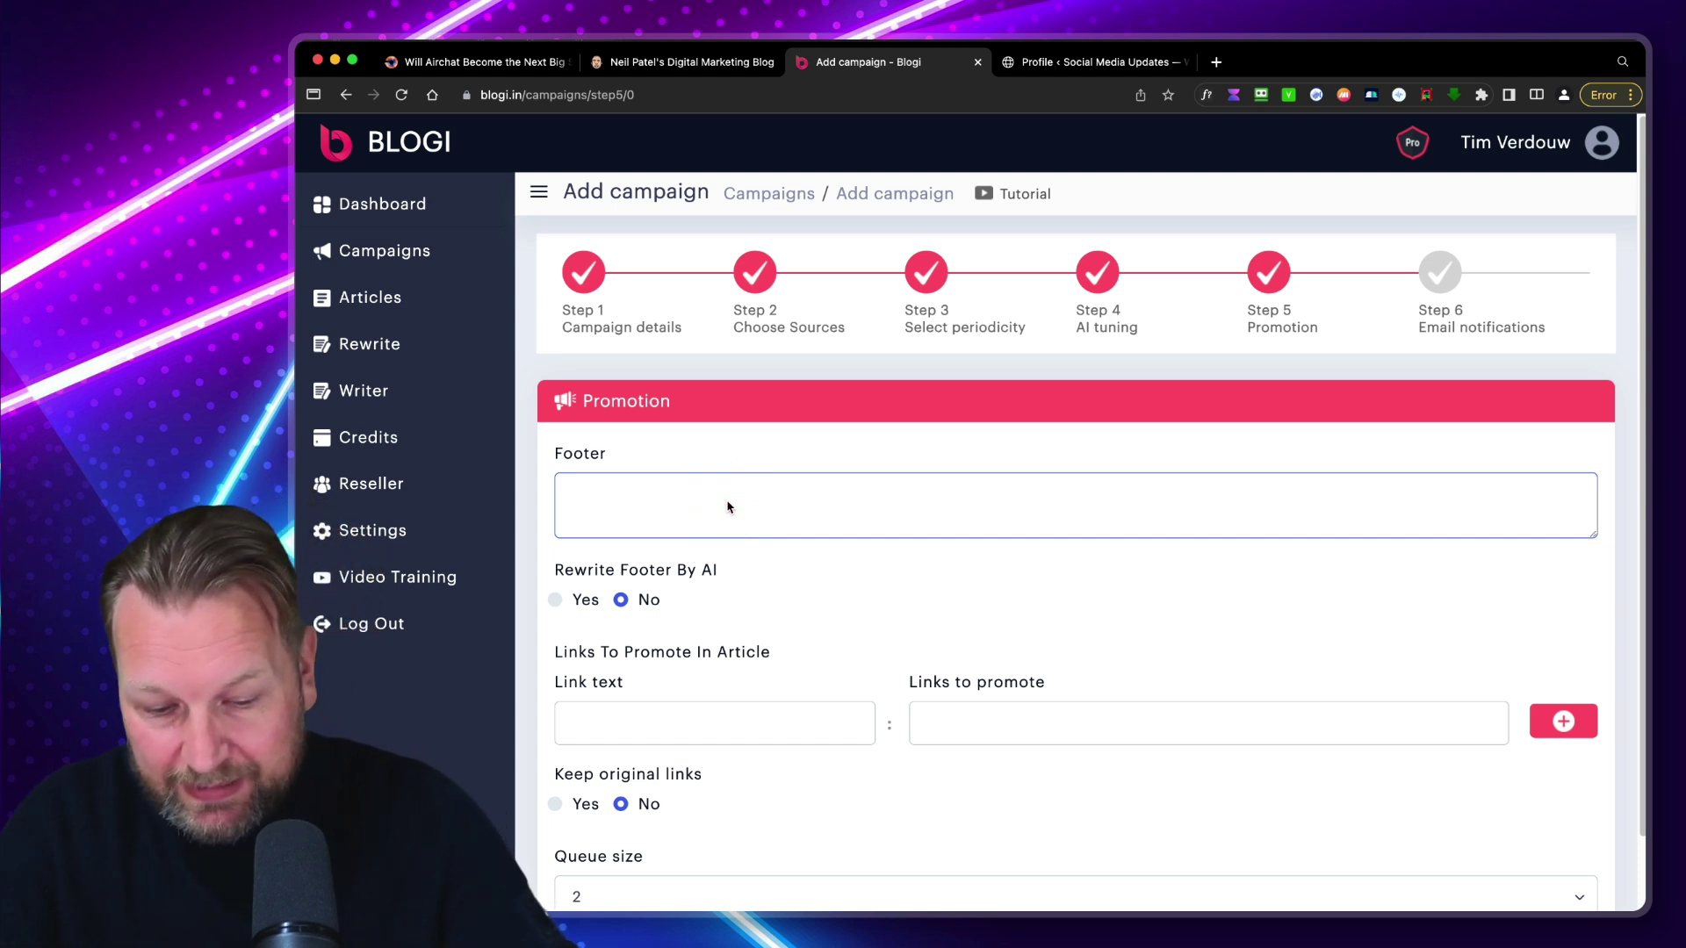
type("Subscribe to my newsletter https://timverdouw.com/subscribe")
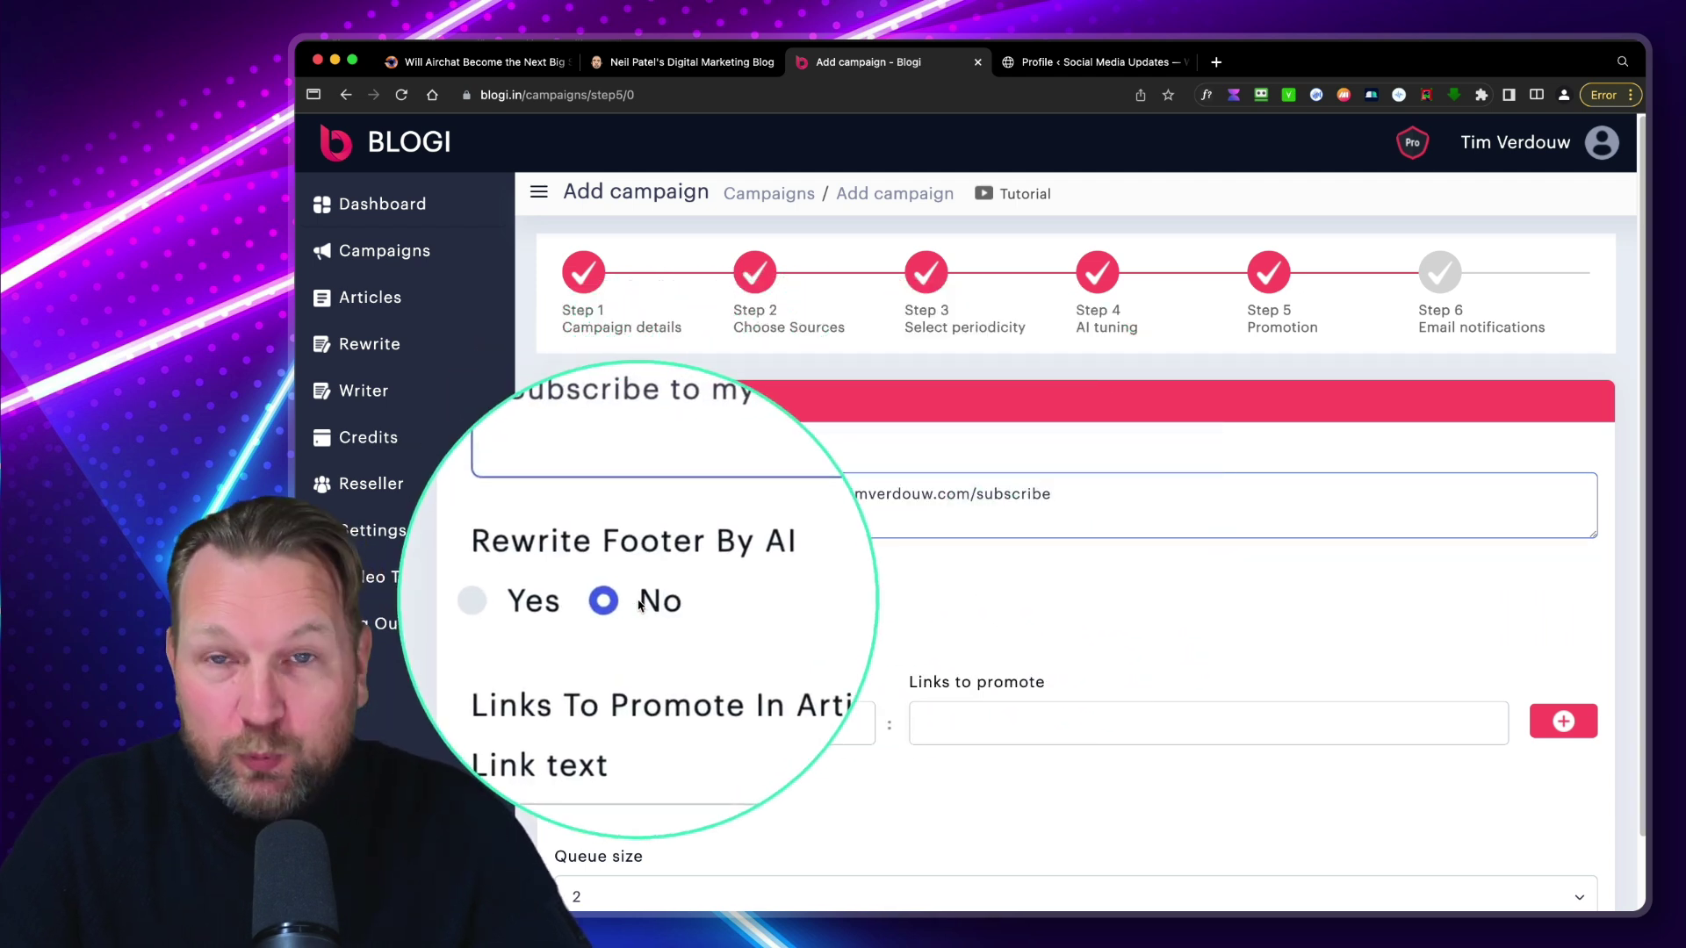
left_click_drag(572, 487, 1097, 523)
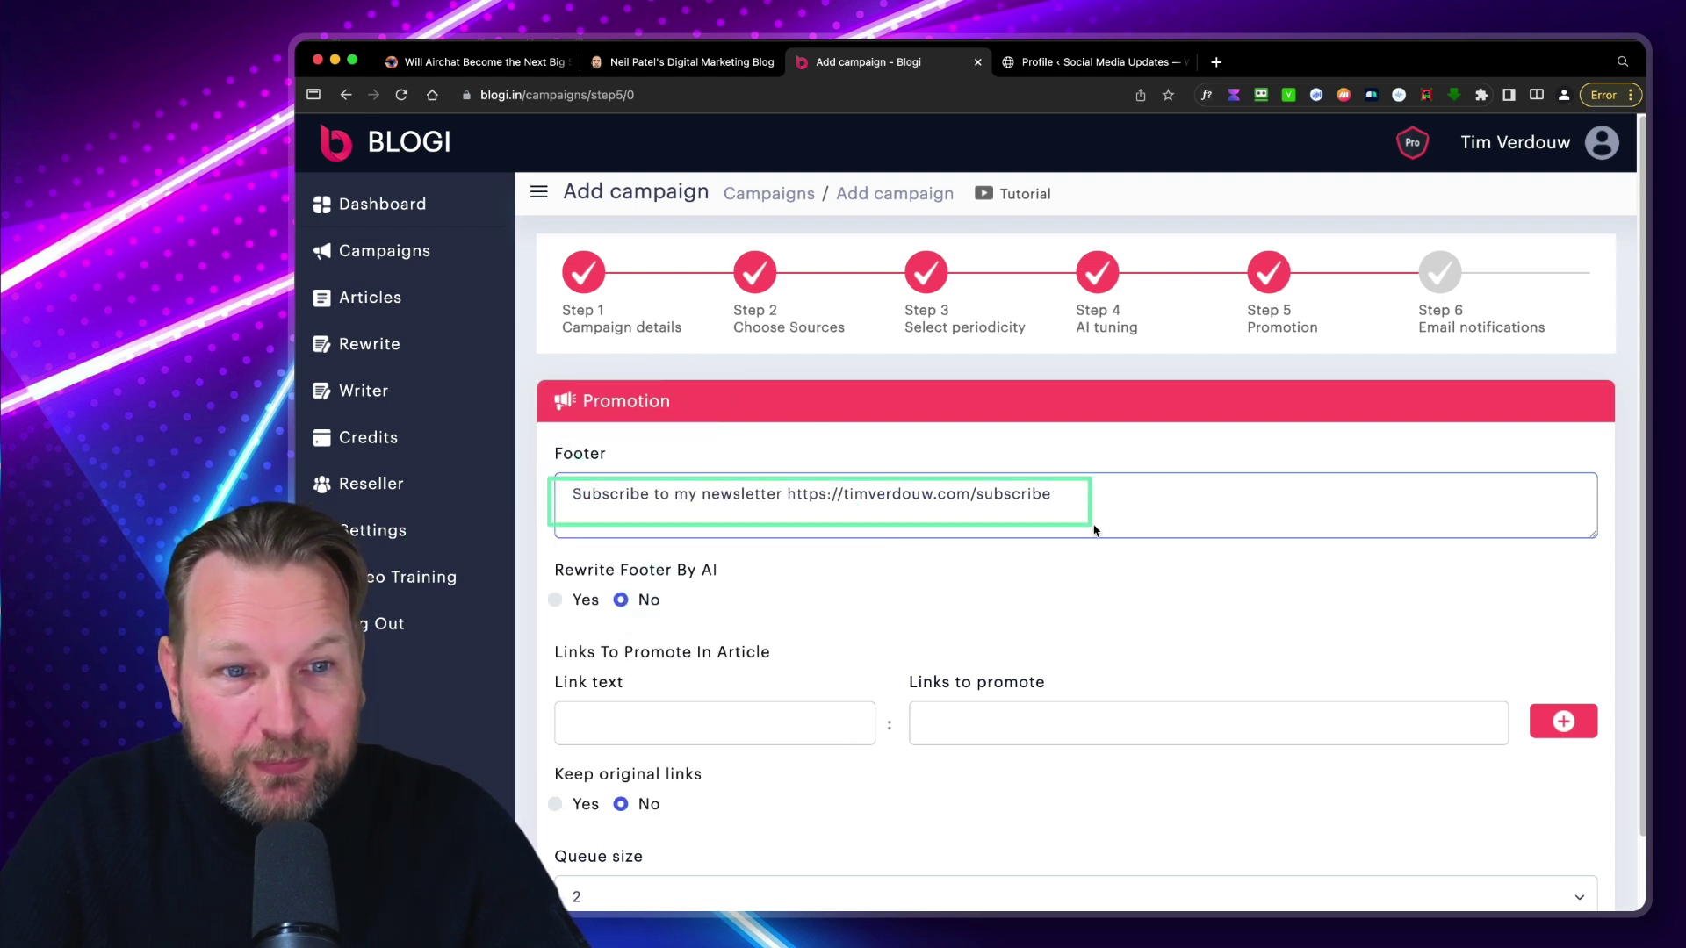
scroll(880, 597, "down", 2)
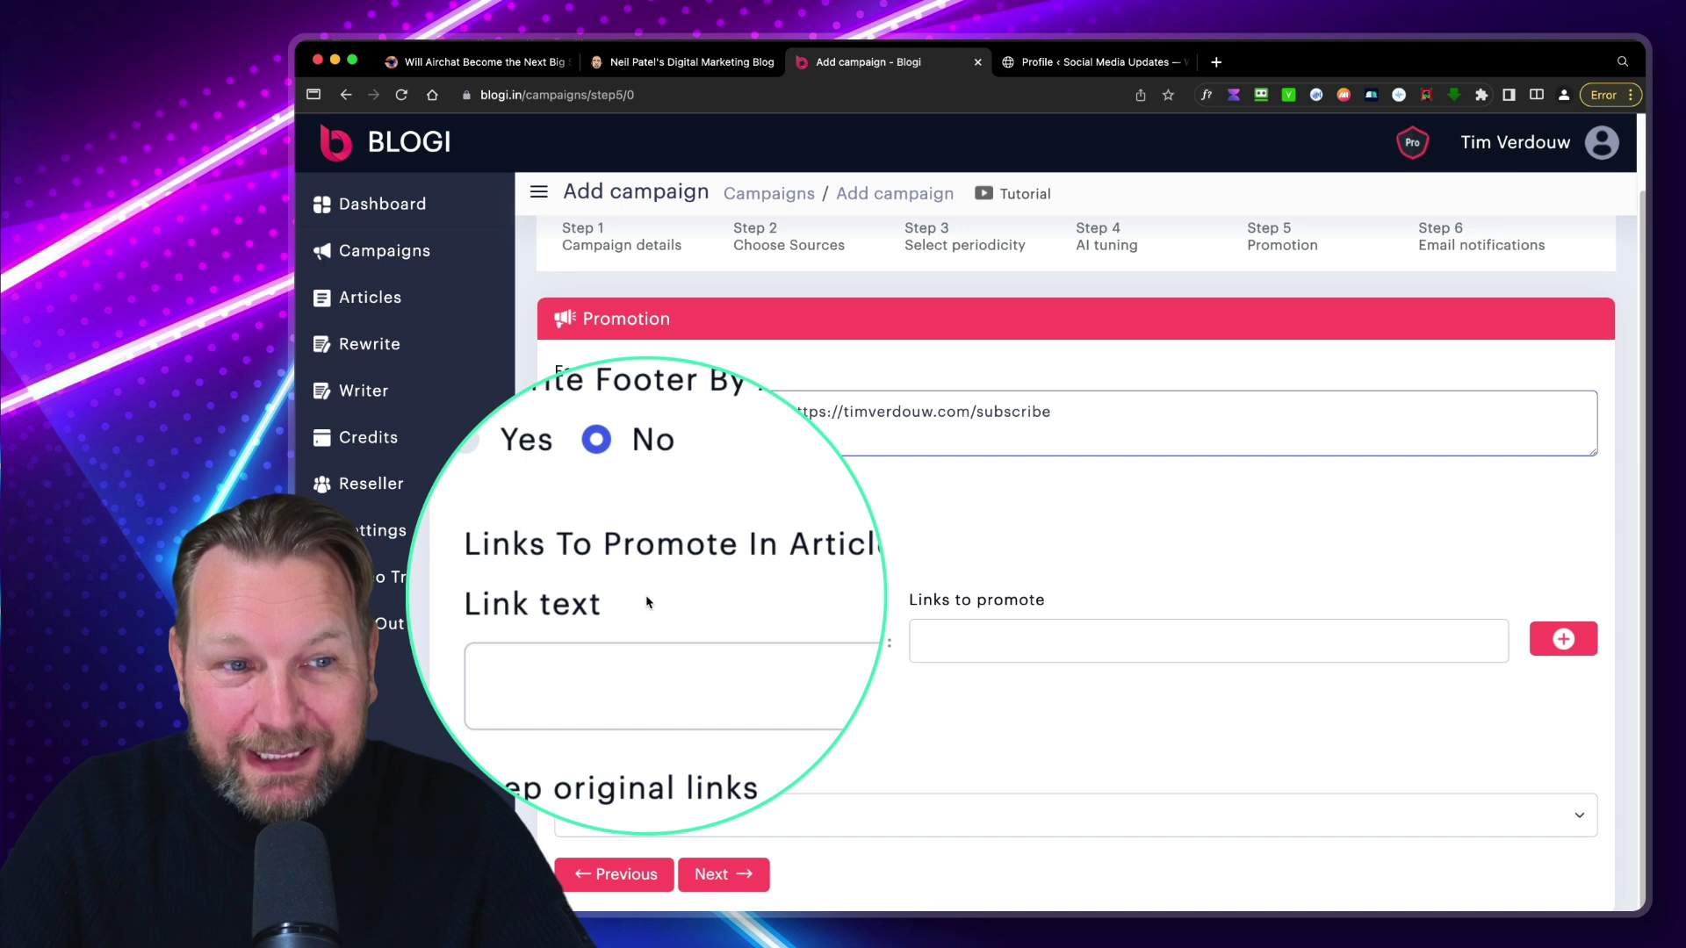
Step: Add a 'free PDF' promoted link, remove it again, and advance to Email notifications
left_click(632, 650)
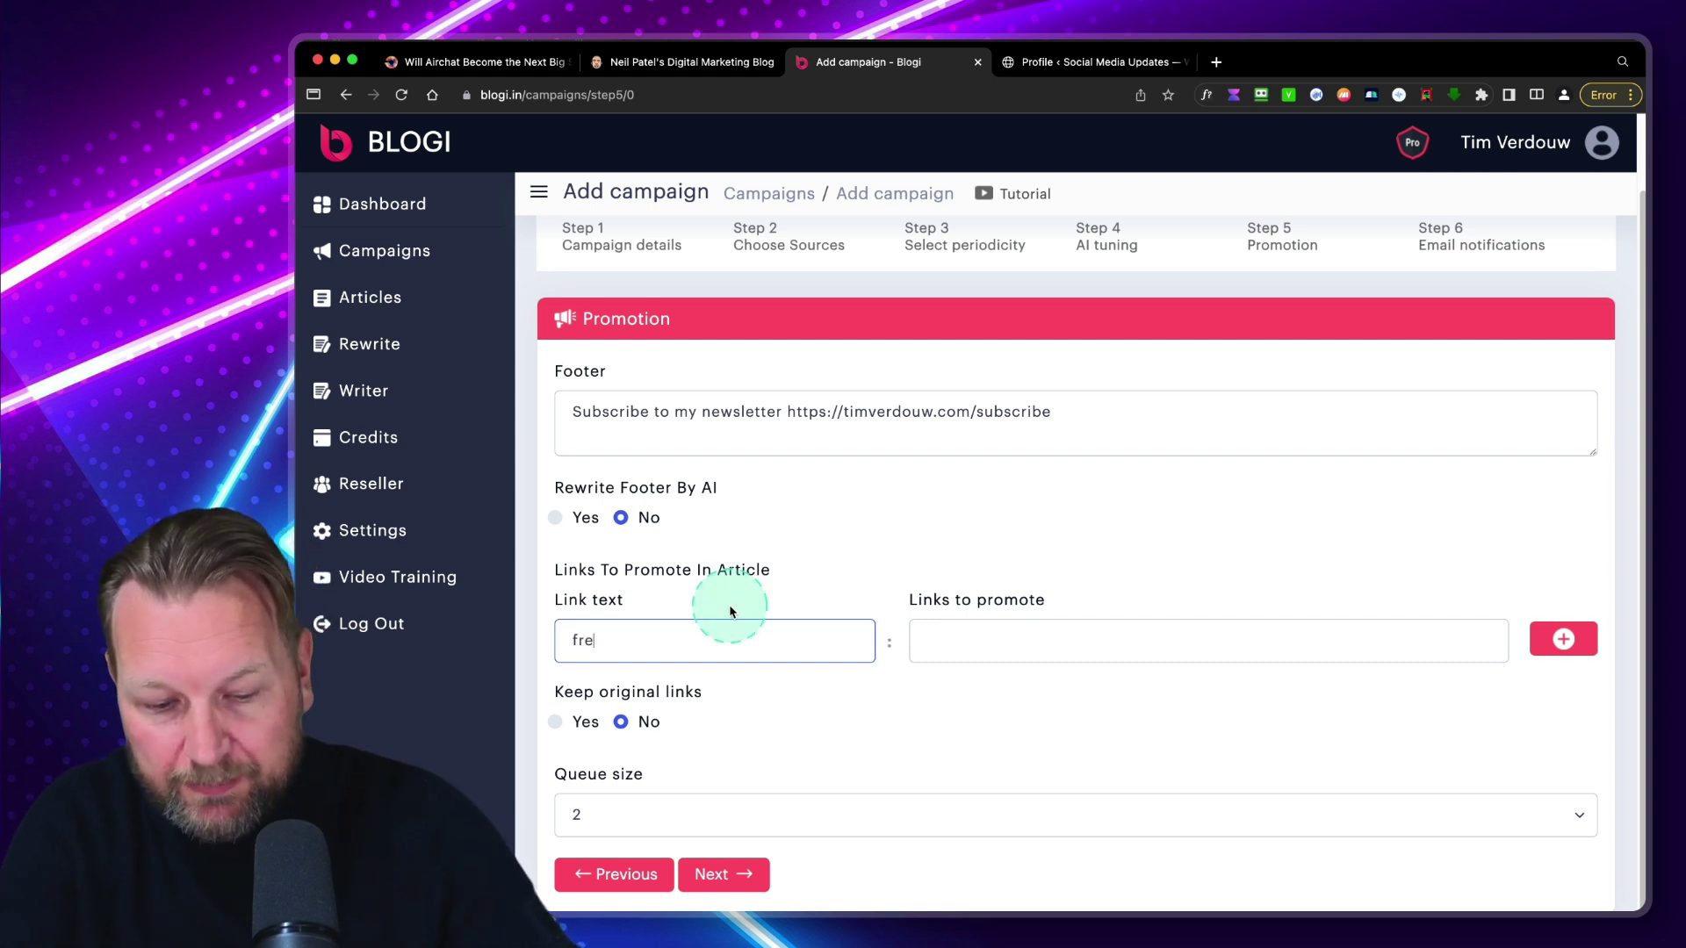
type("free PDF")
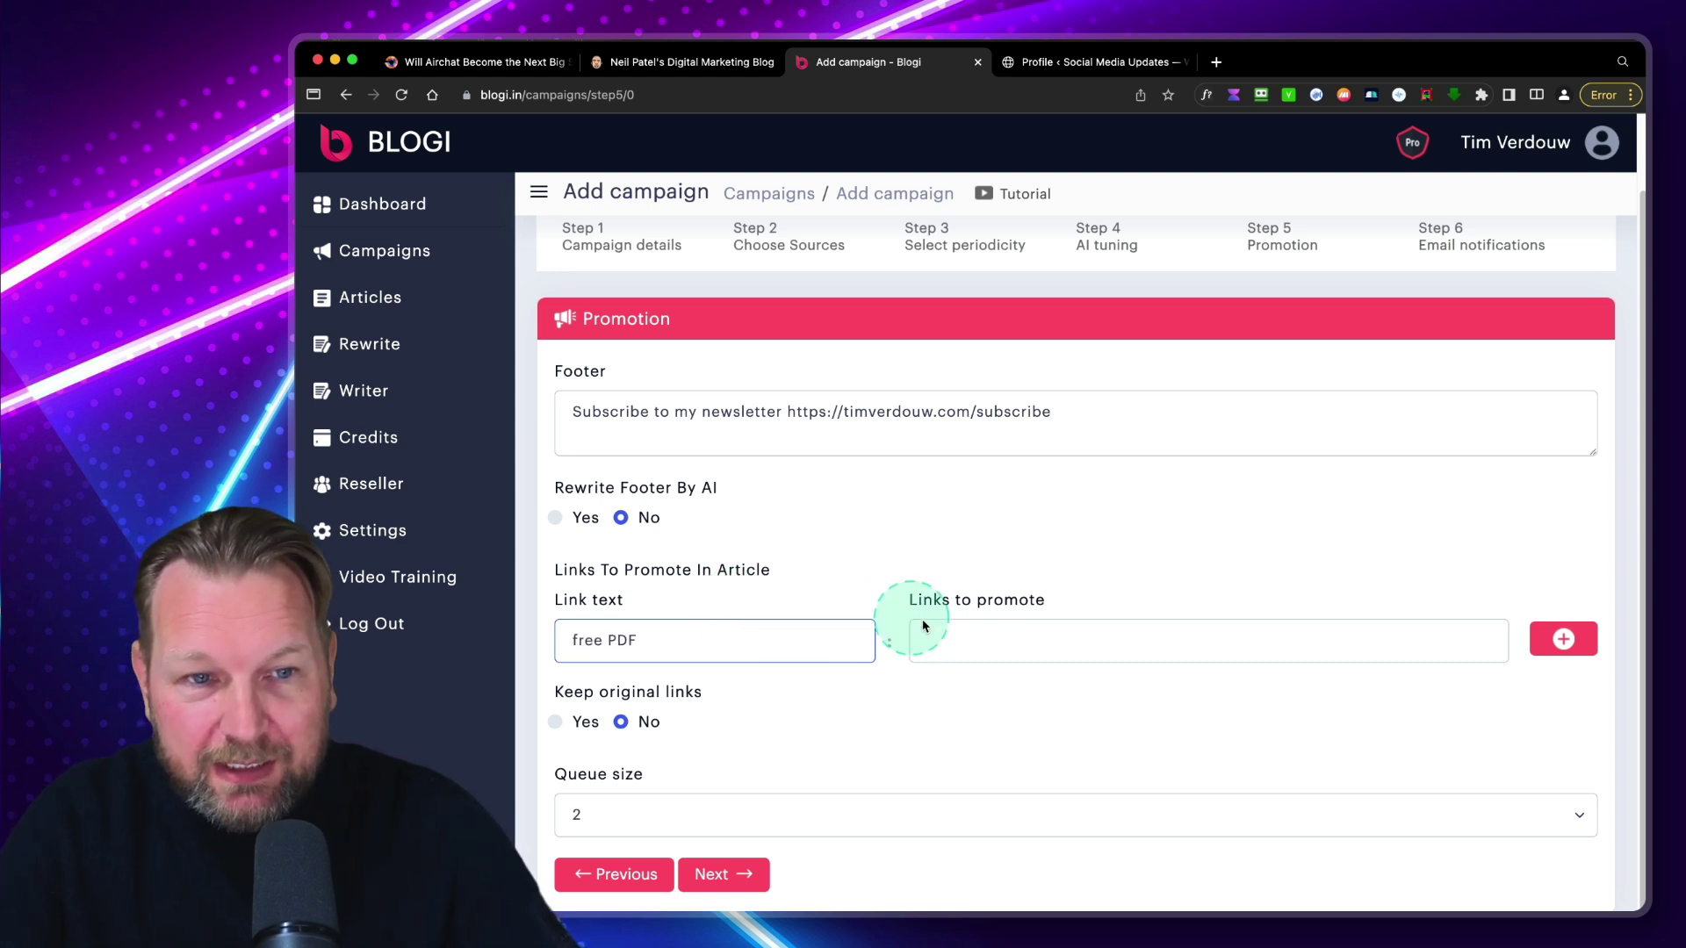
left_click(966, 638)
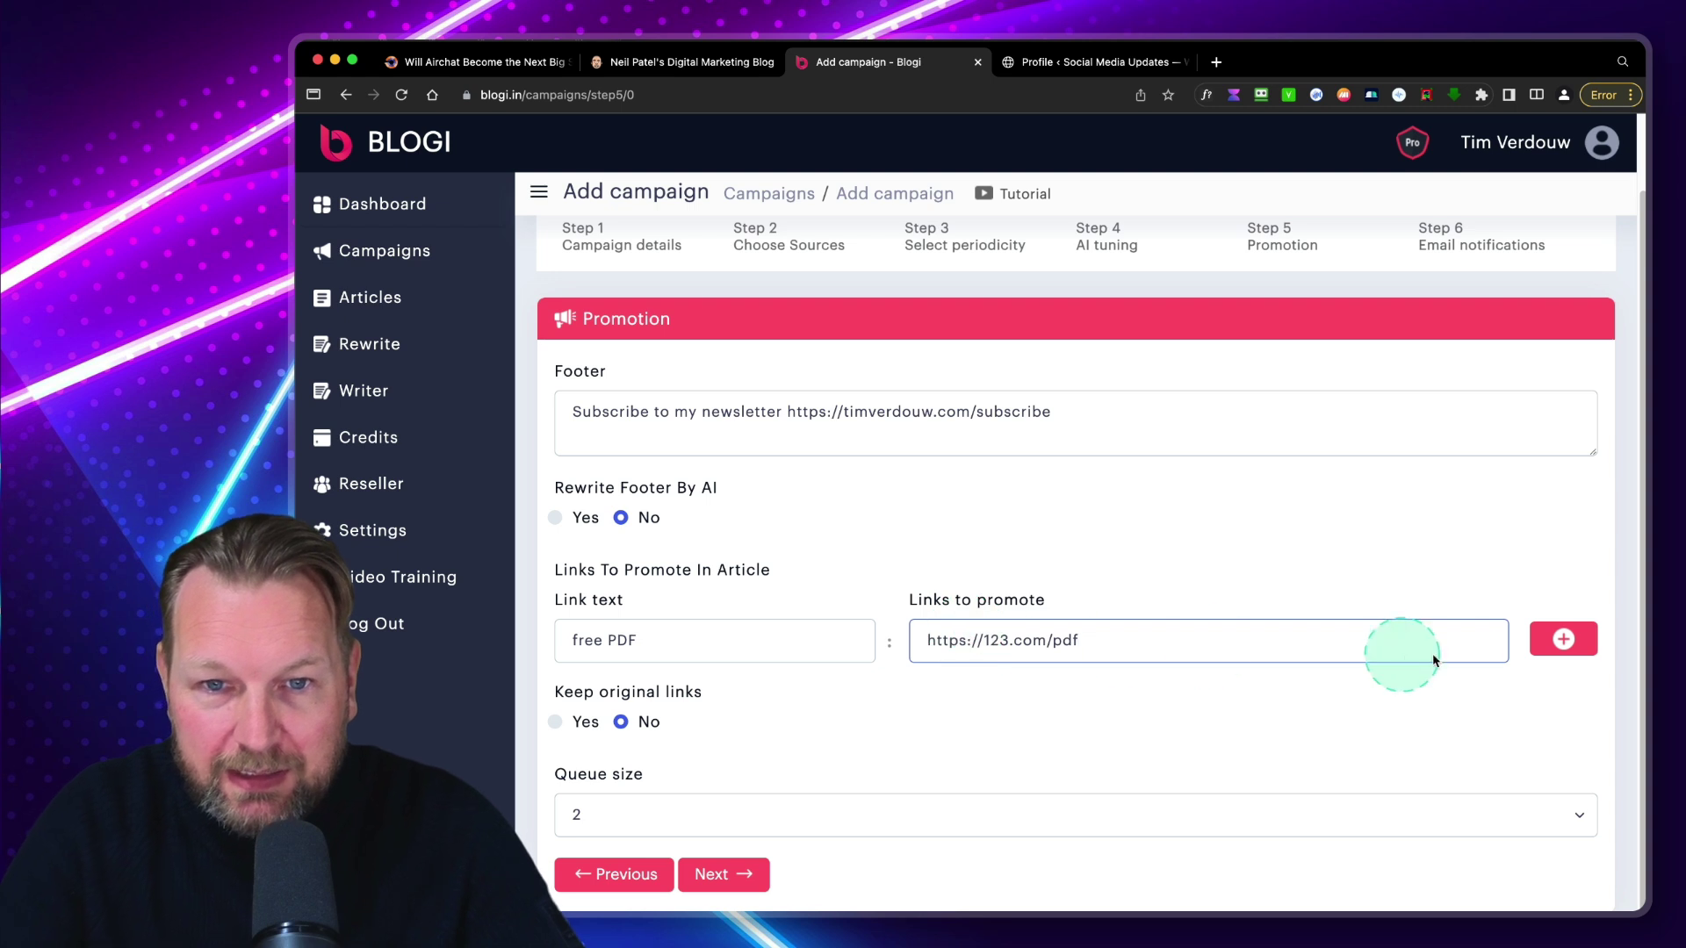
left_click(1547, 642)
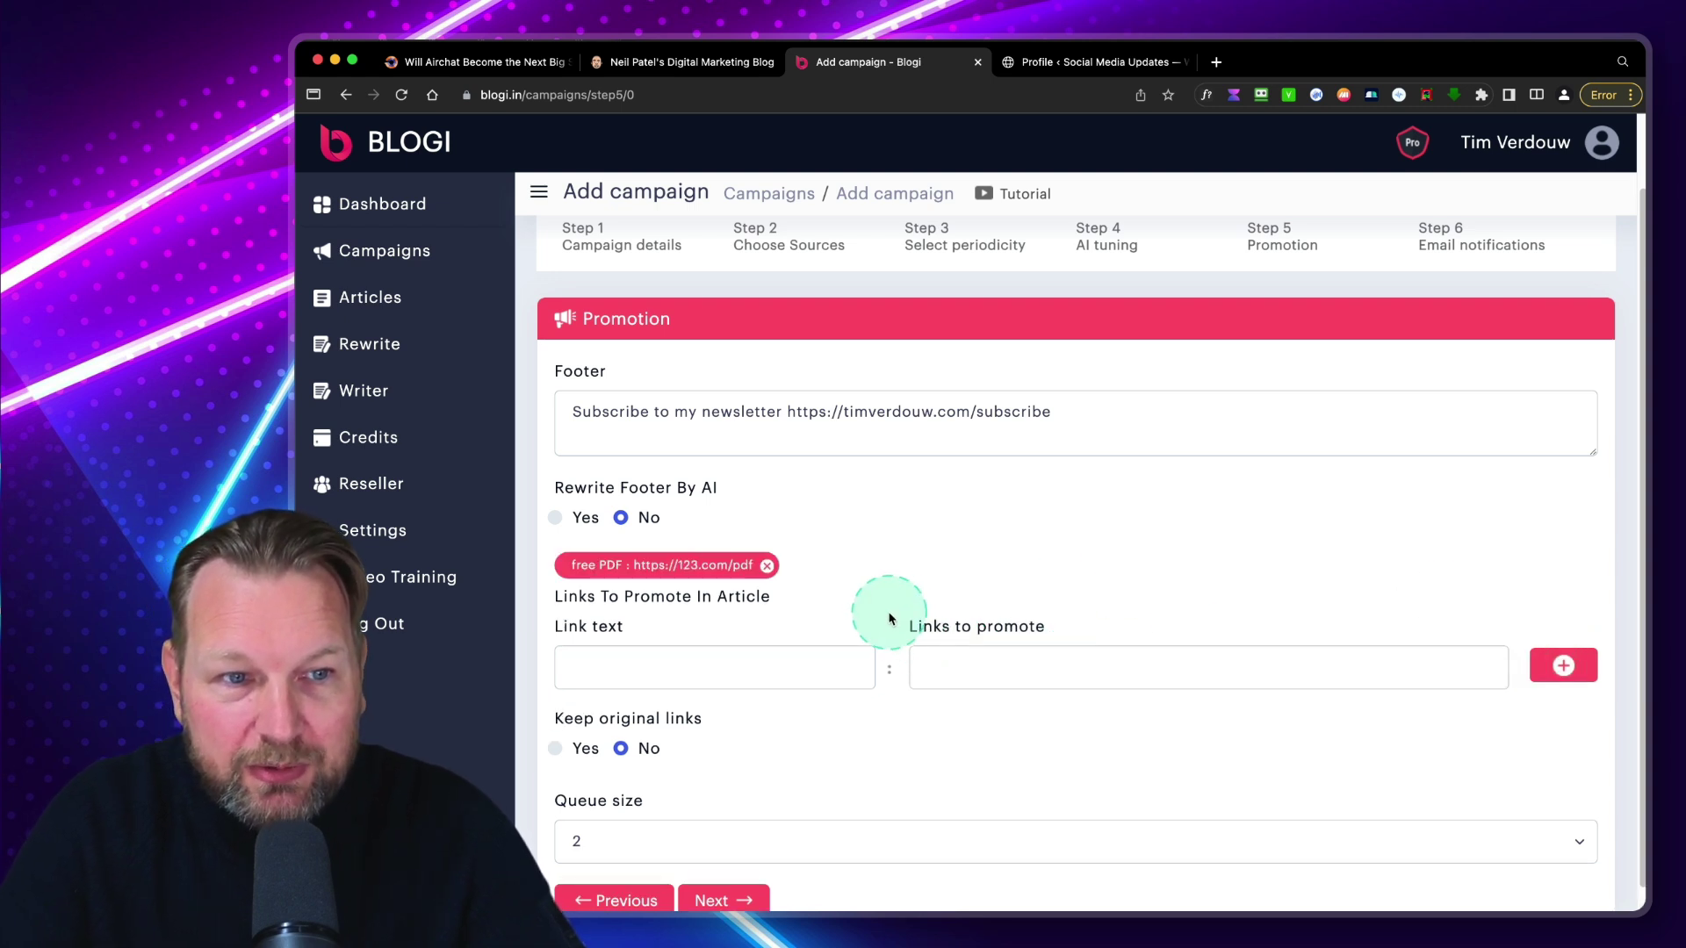
left_click(766, 566)
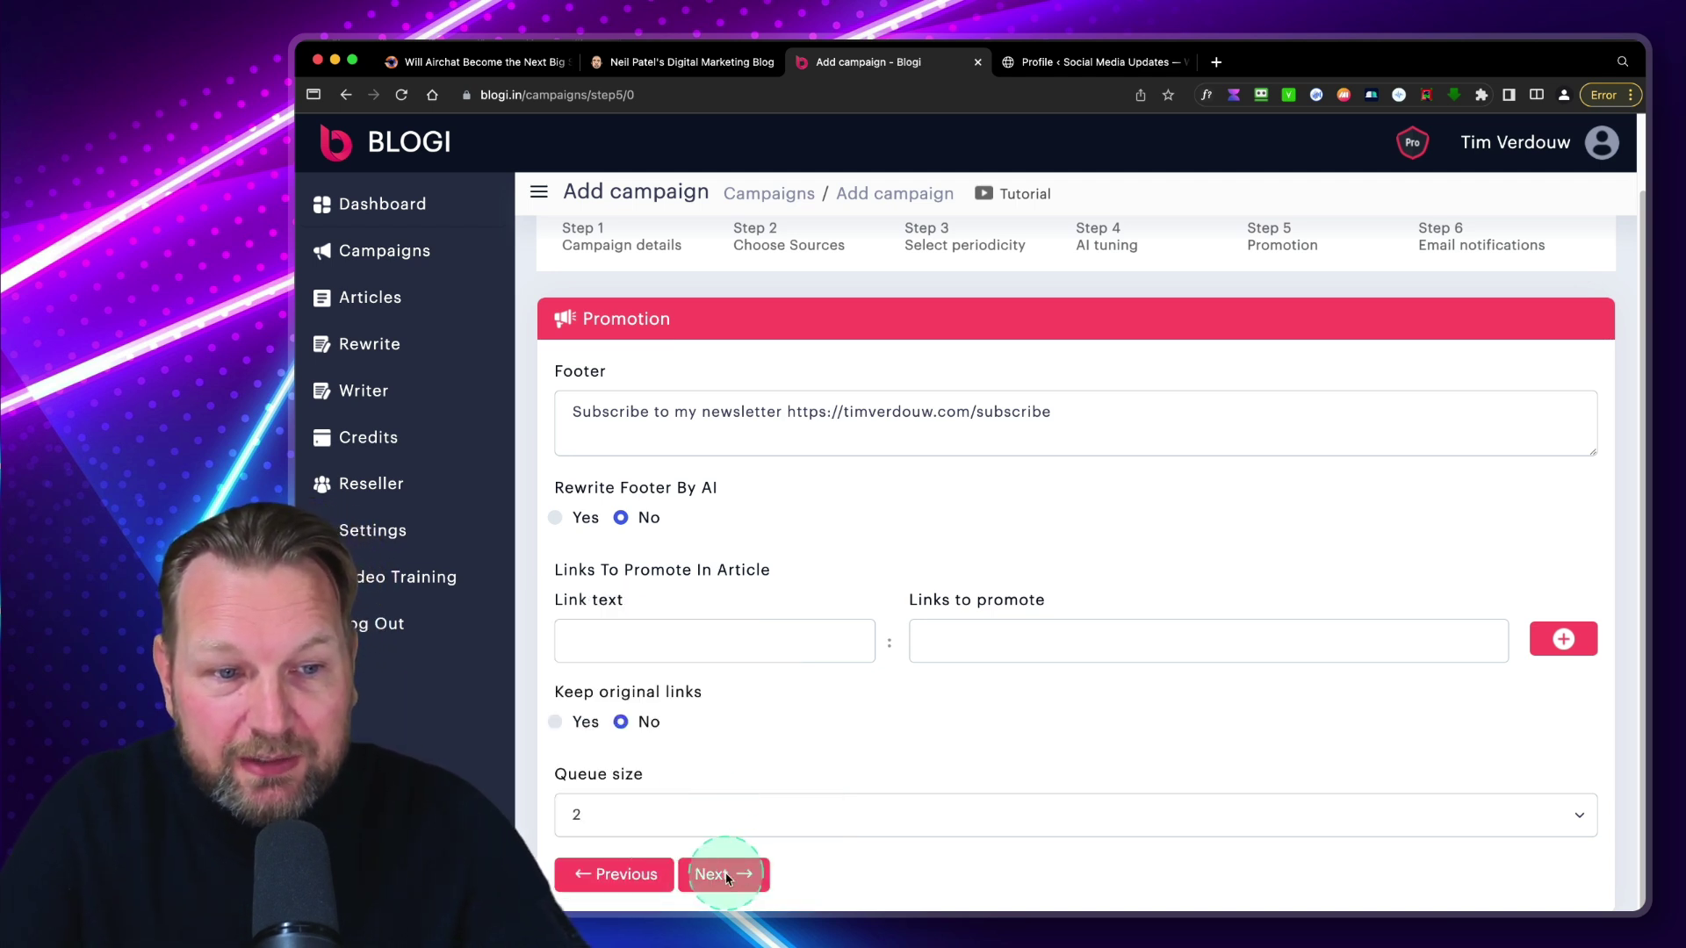
left_click(723, 875)
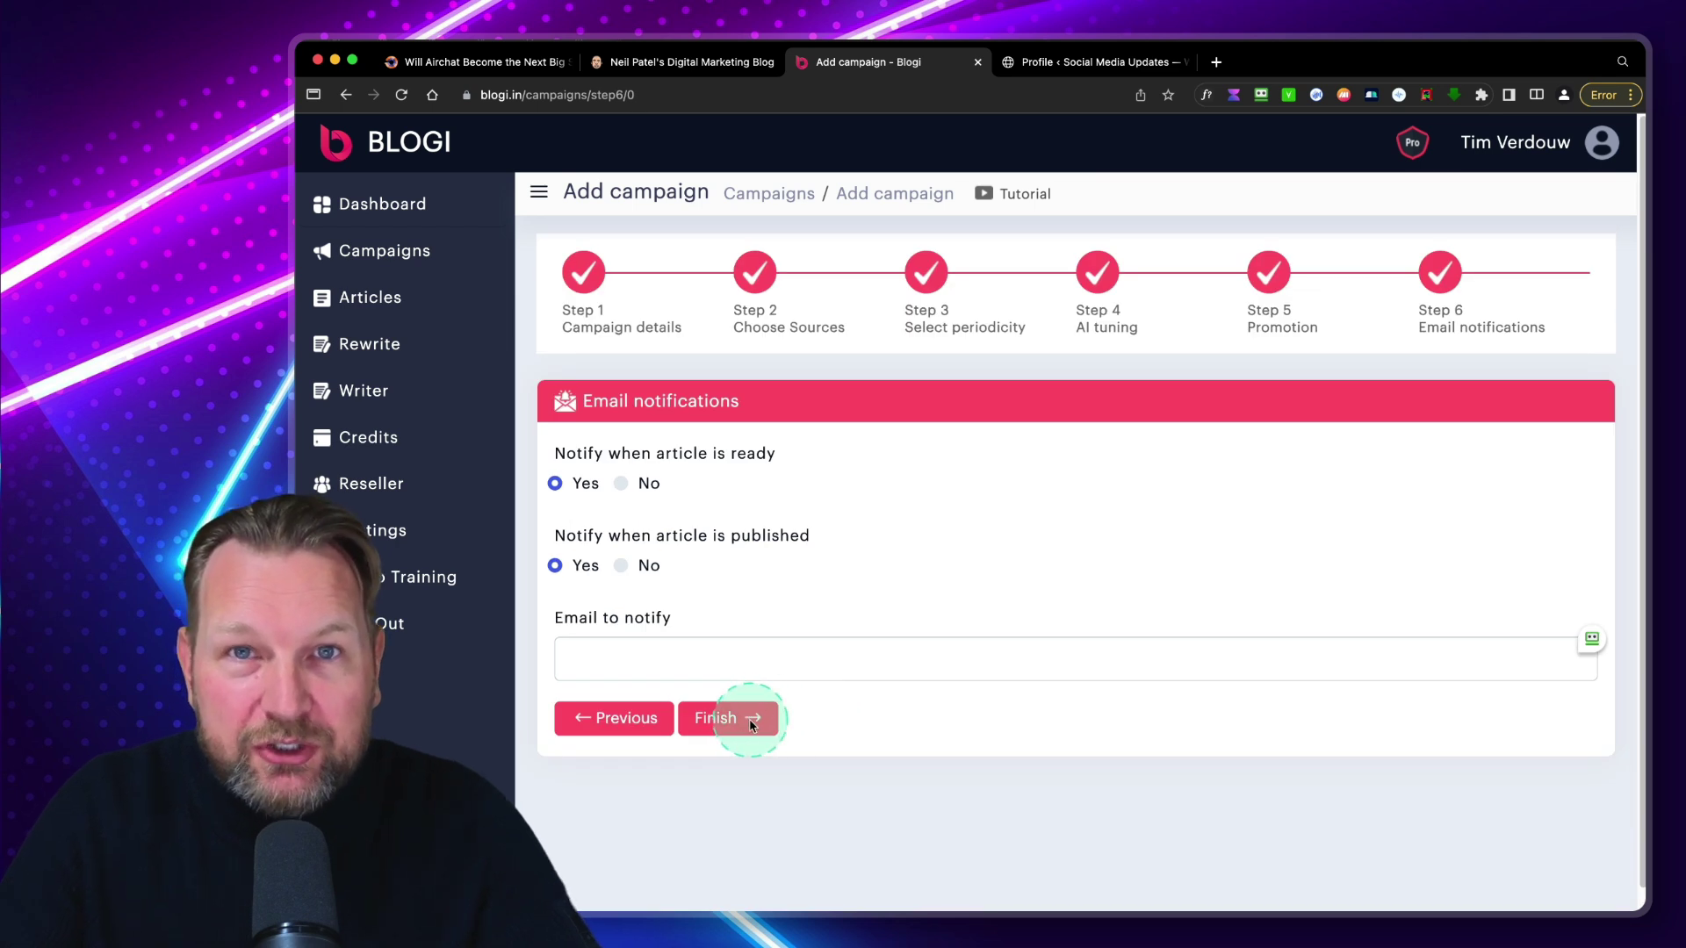
Step: View the Social Media Marketing campaign's settings from Campaigns, then open the Articles list
left_click(420, 254)
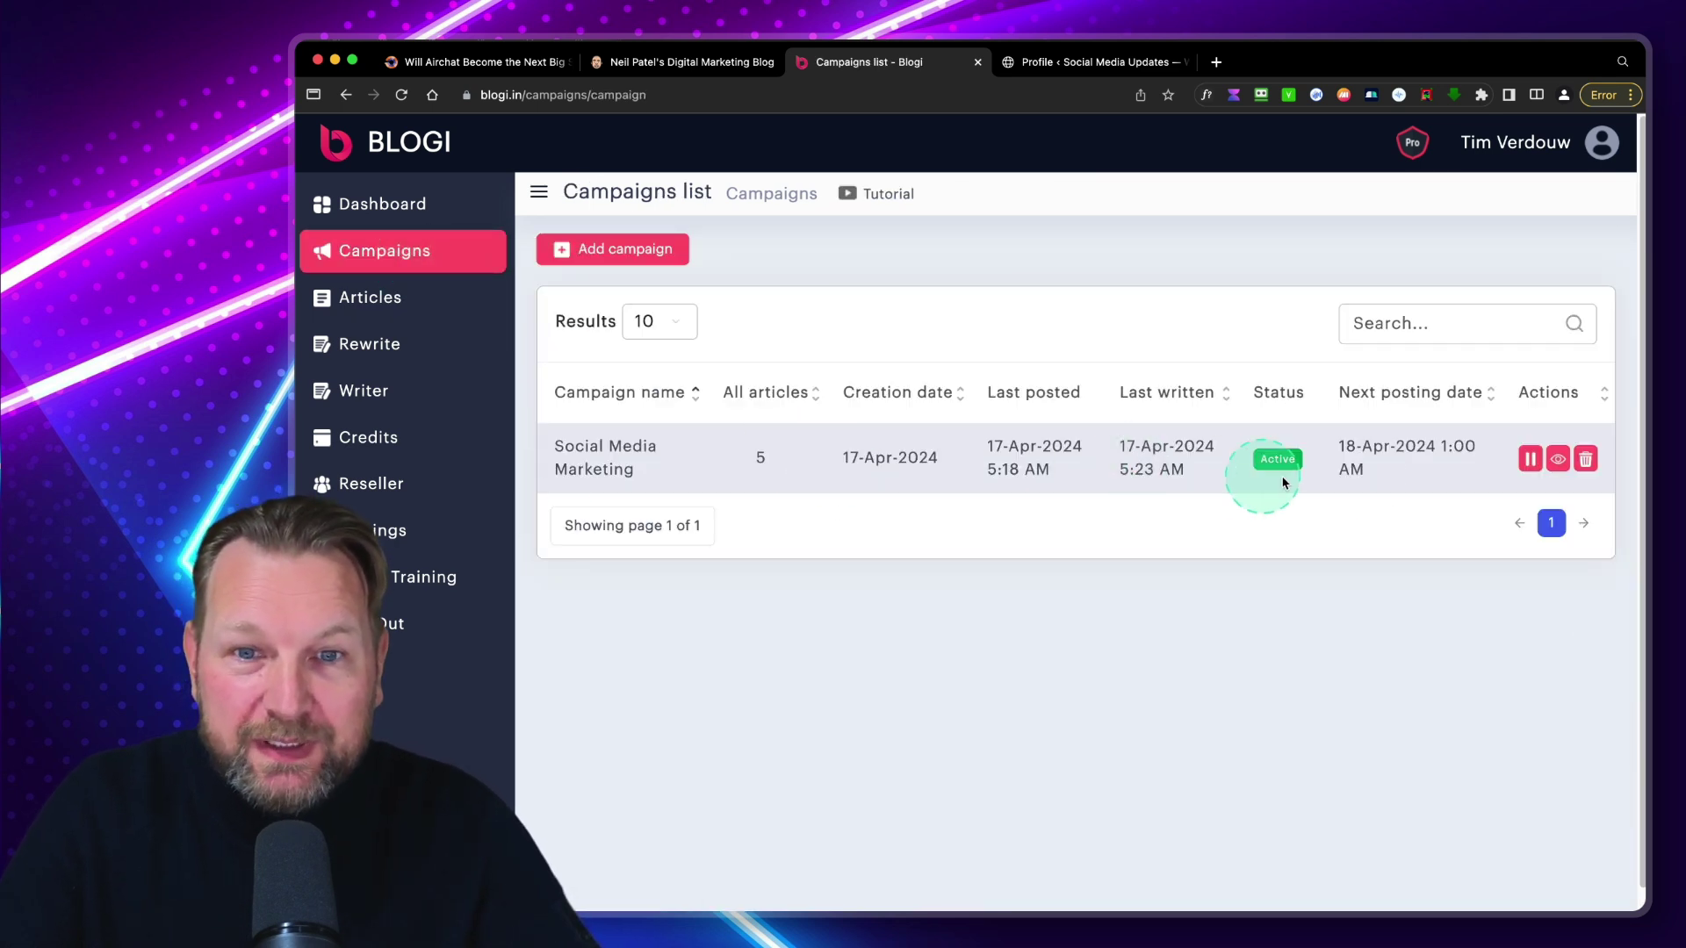
left_click(1559, 459)
scroll(1076, 565, "down", 5)
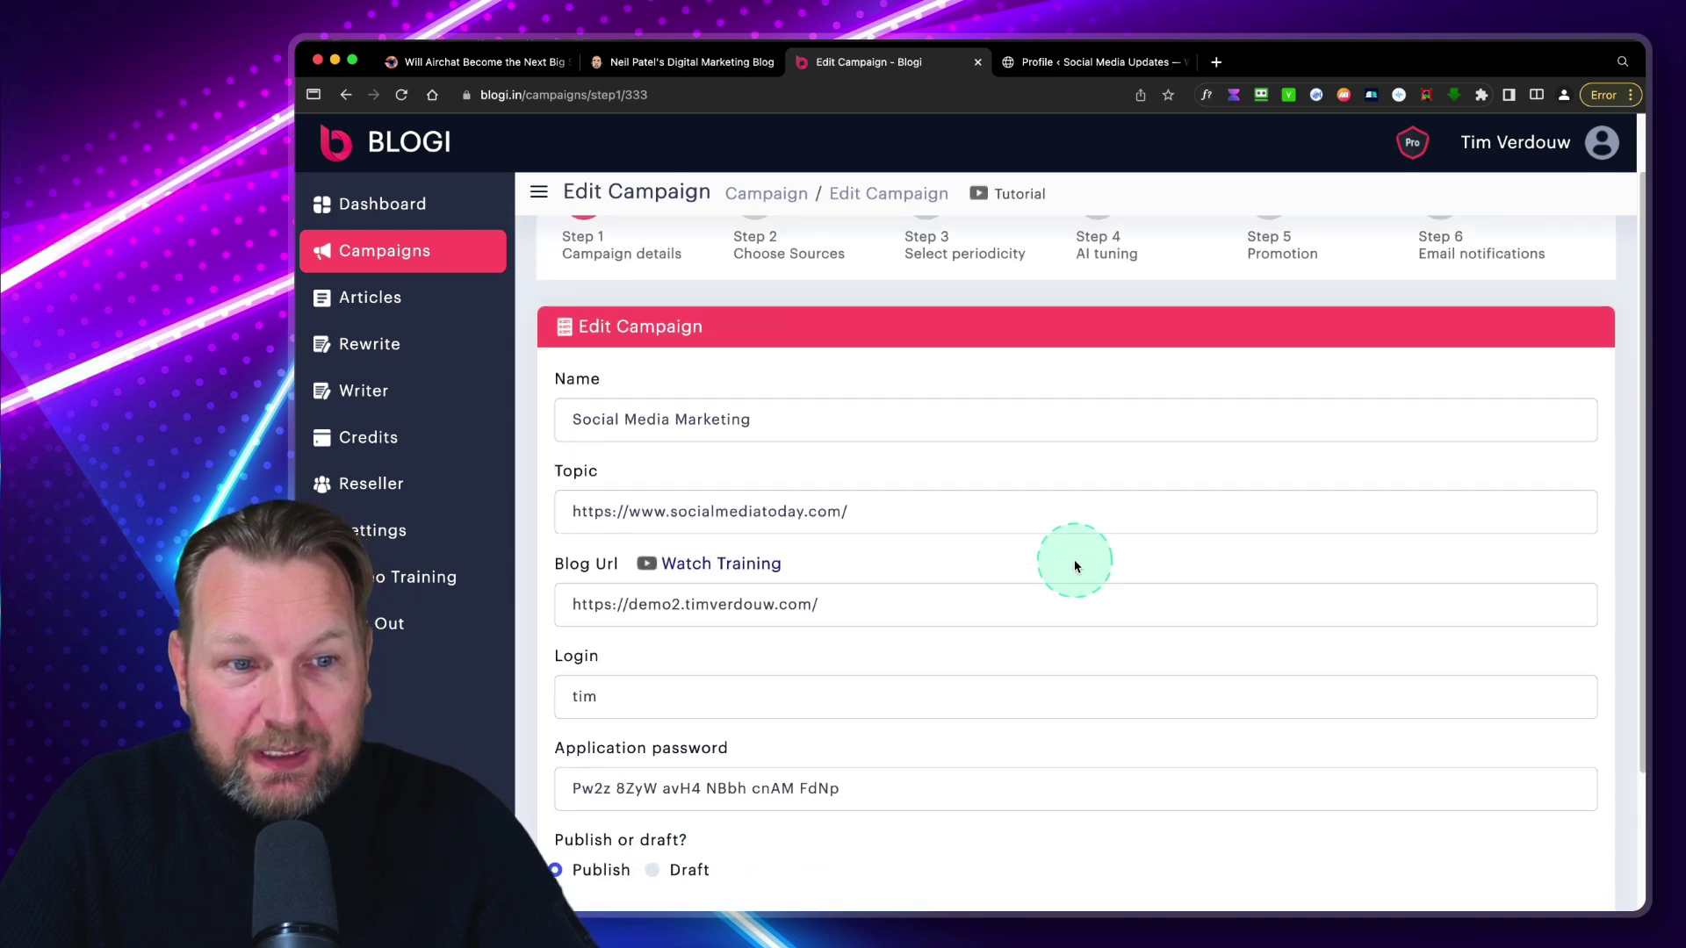
scroll(1075, 567, "up", 3)
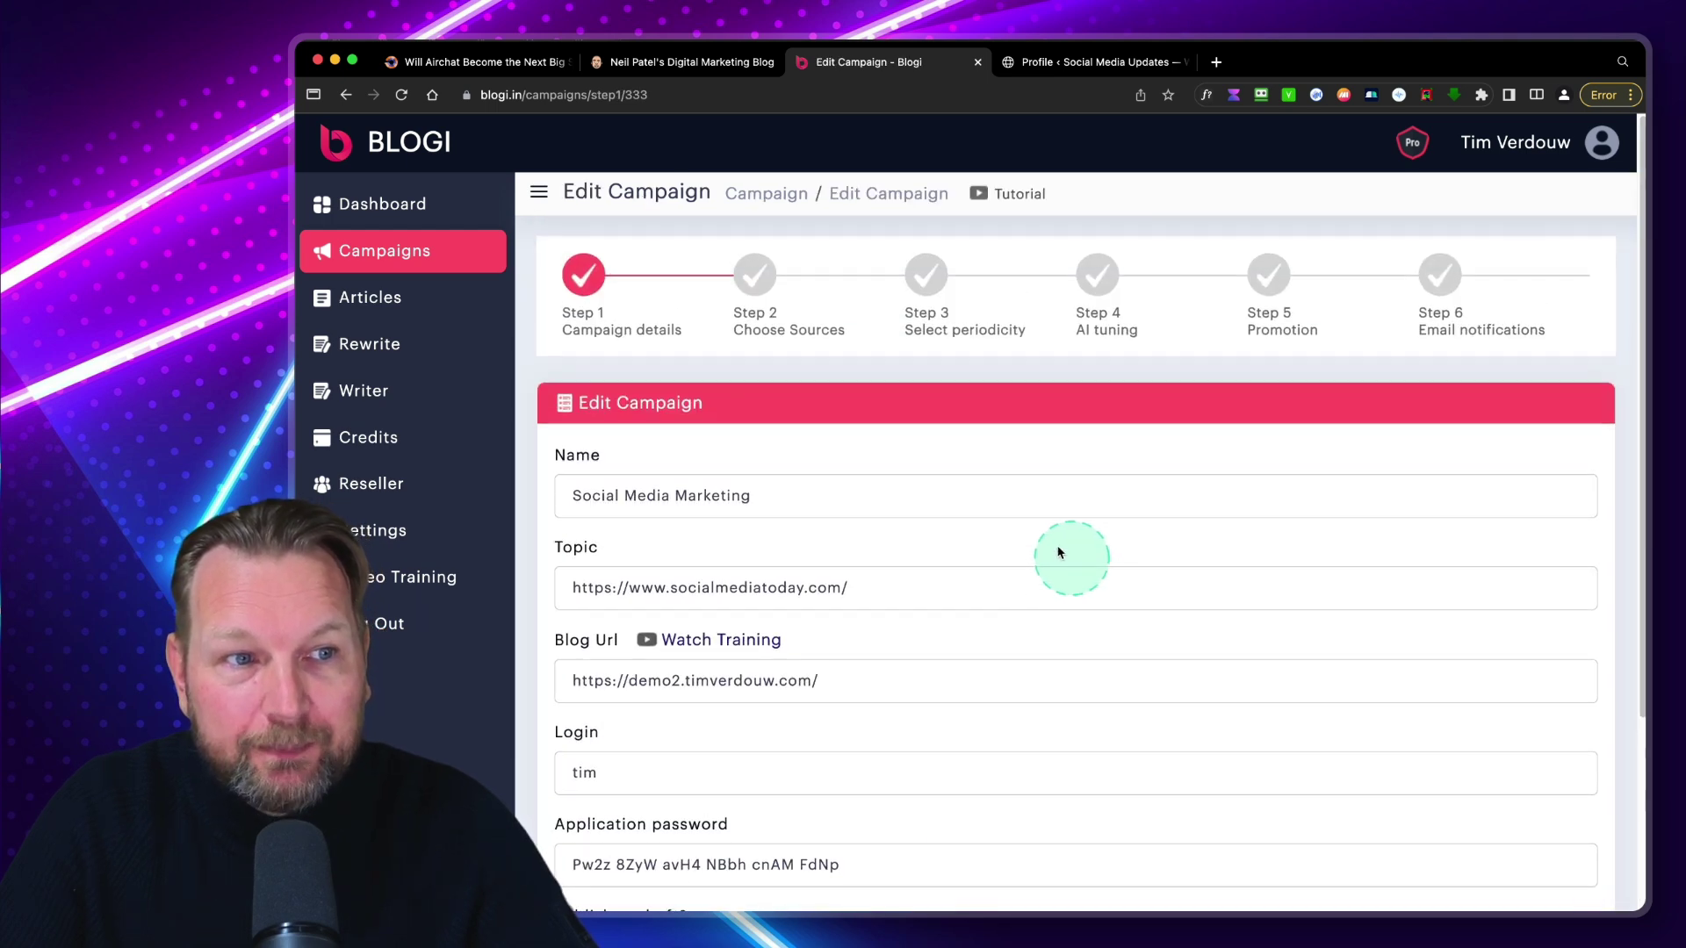
left_click(359, 303)
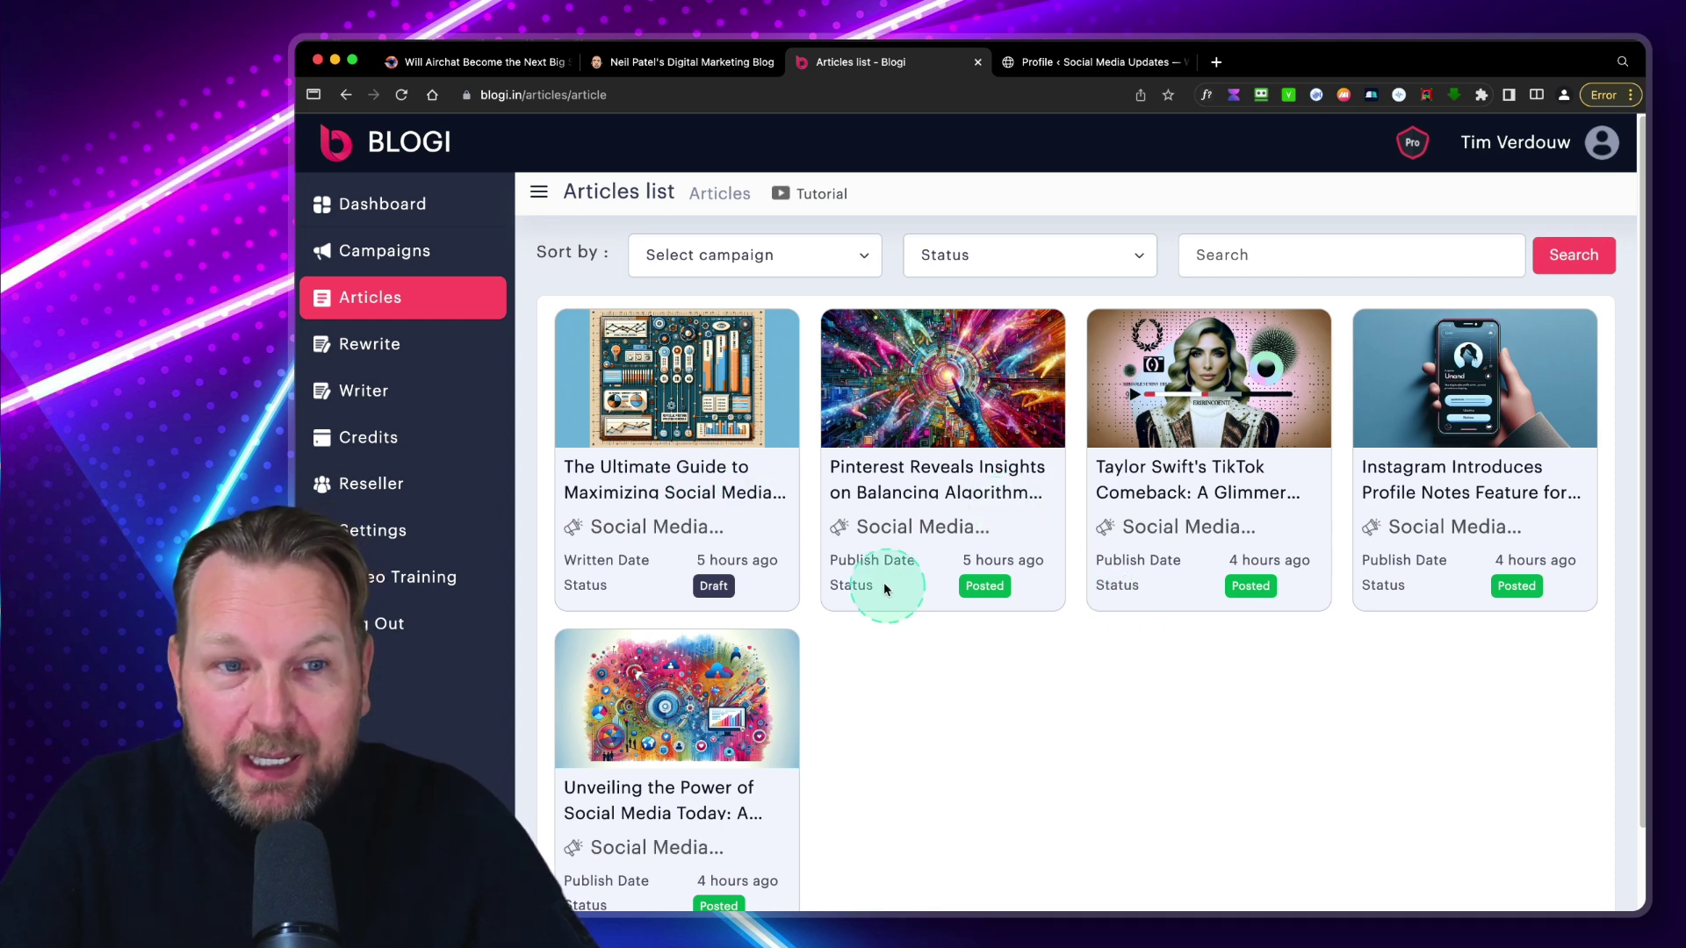
left_click(716, 590)
scroll(1162, 607, "down", 3)
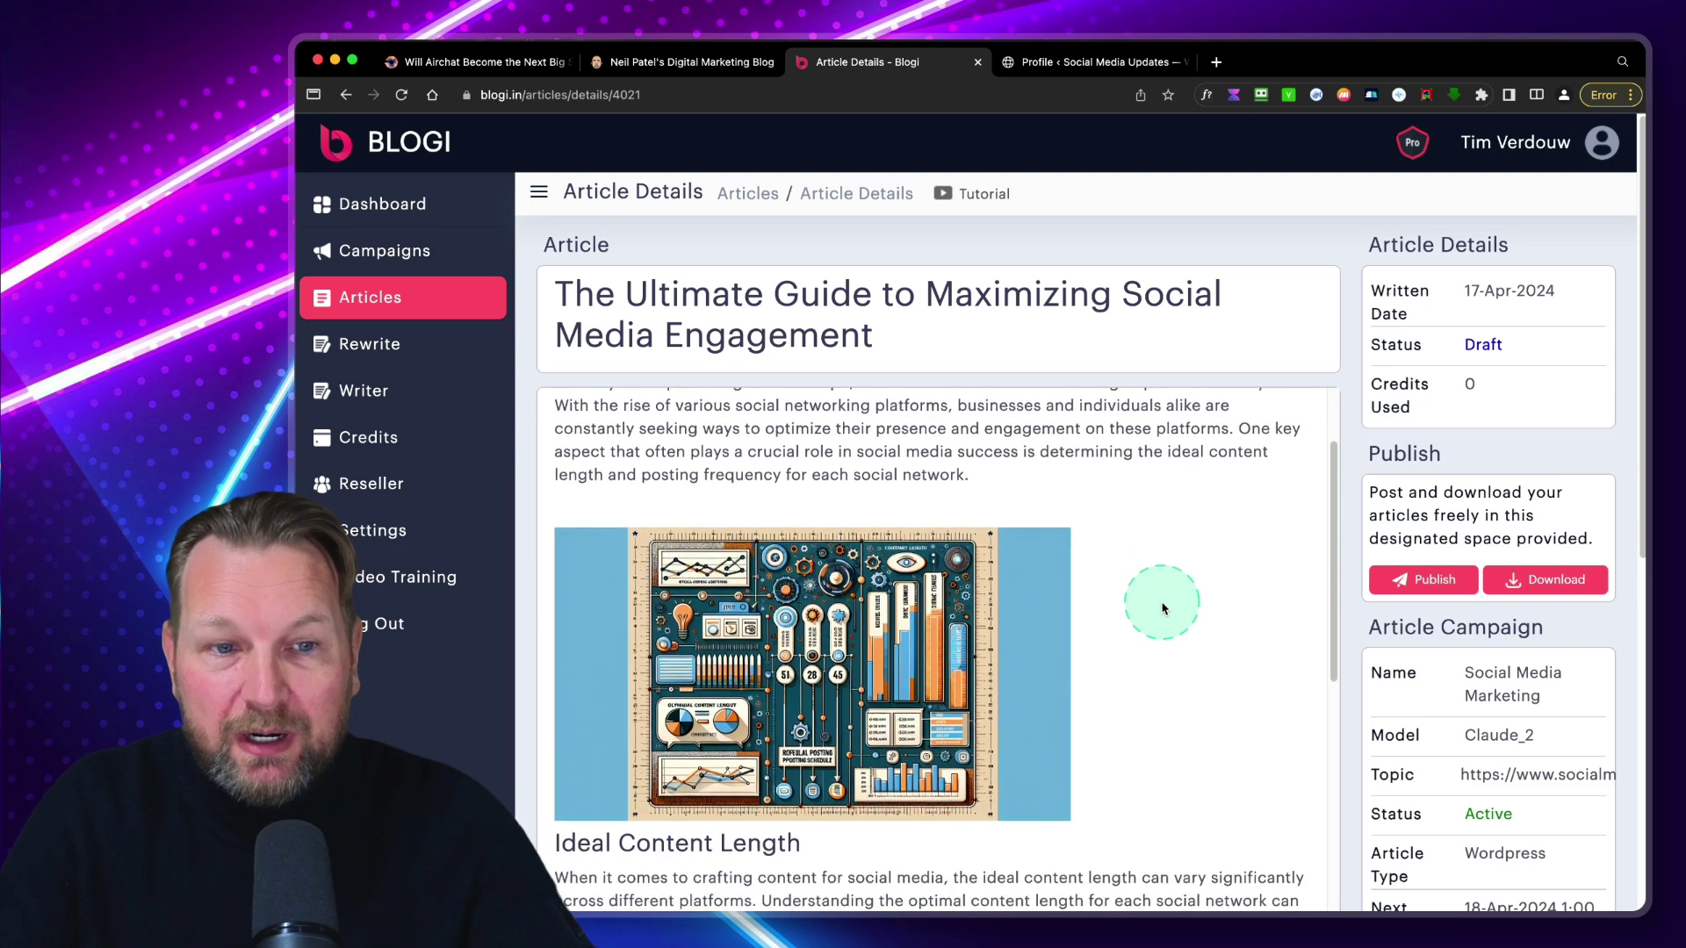
scroll(1162, 608, "down", 5)
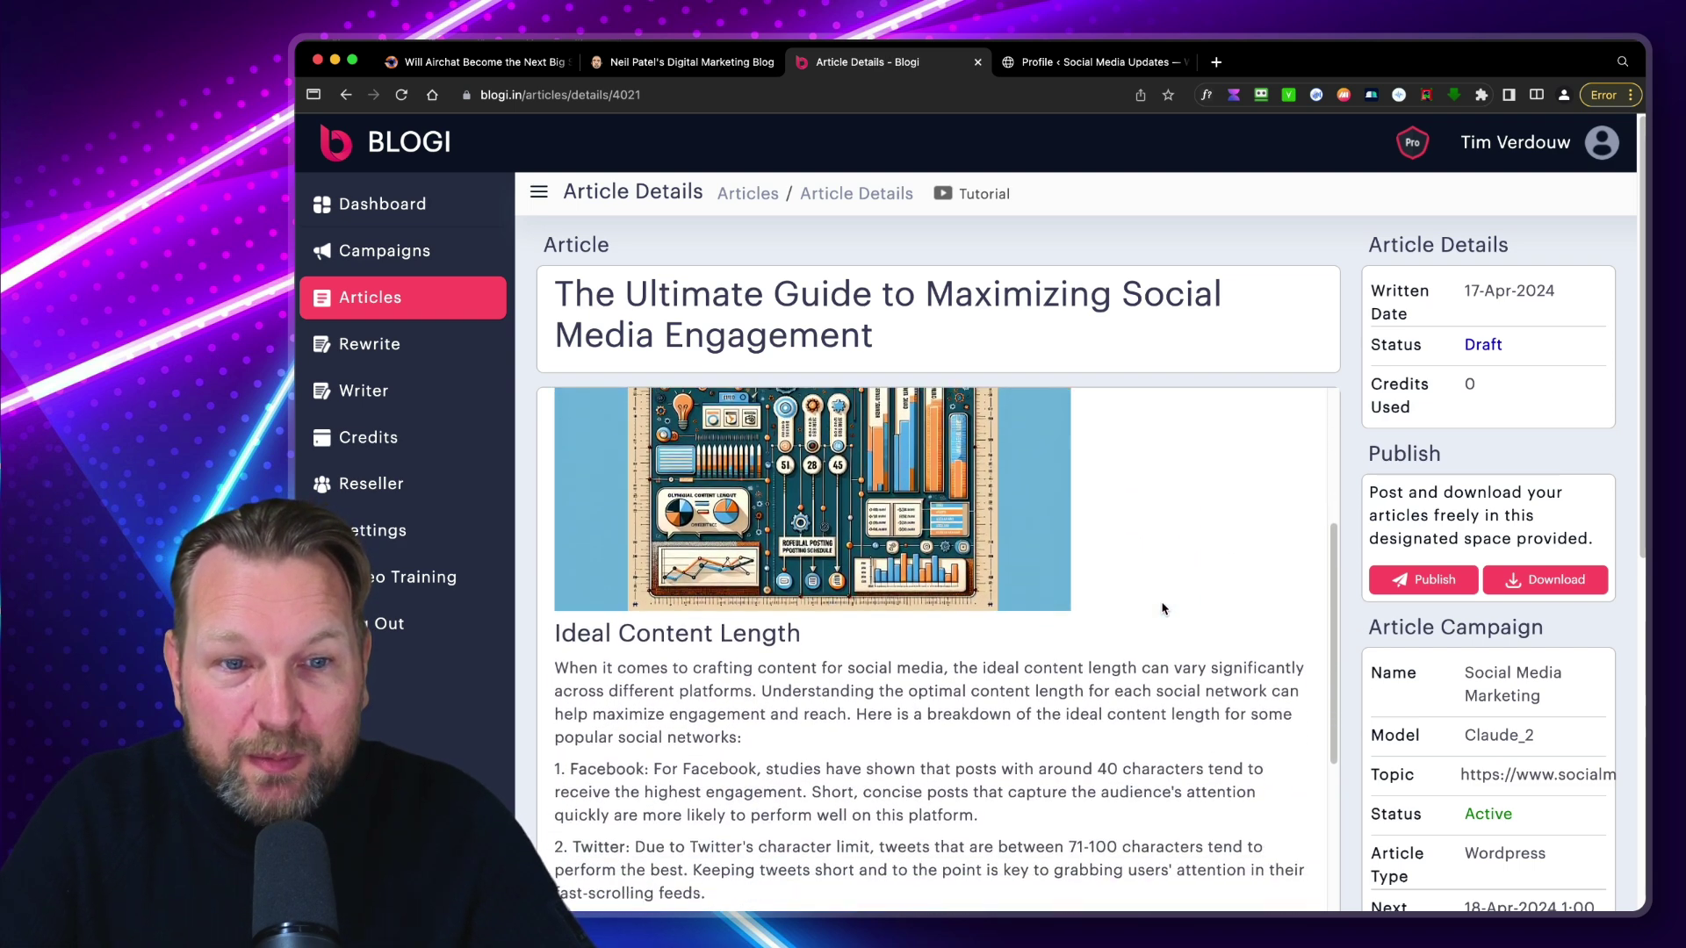
scroll(1162, 608, "down", 6)
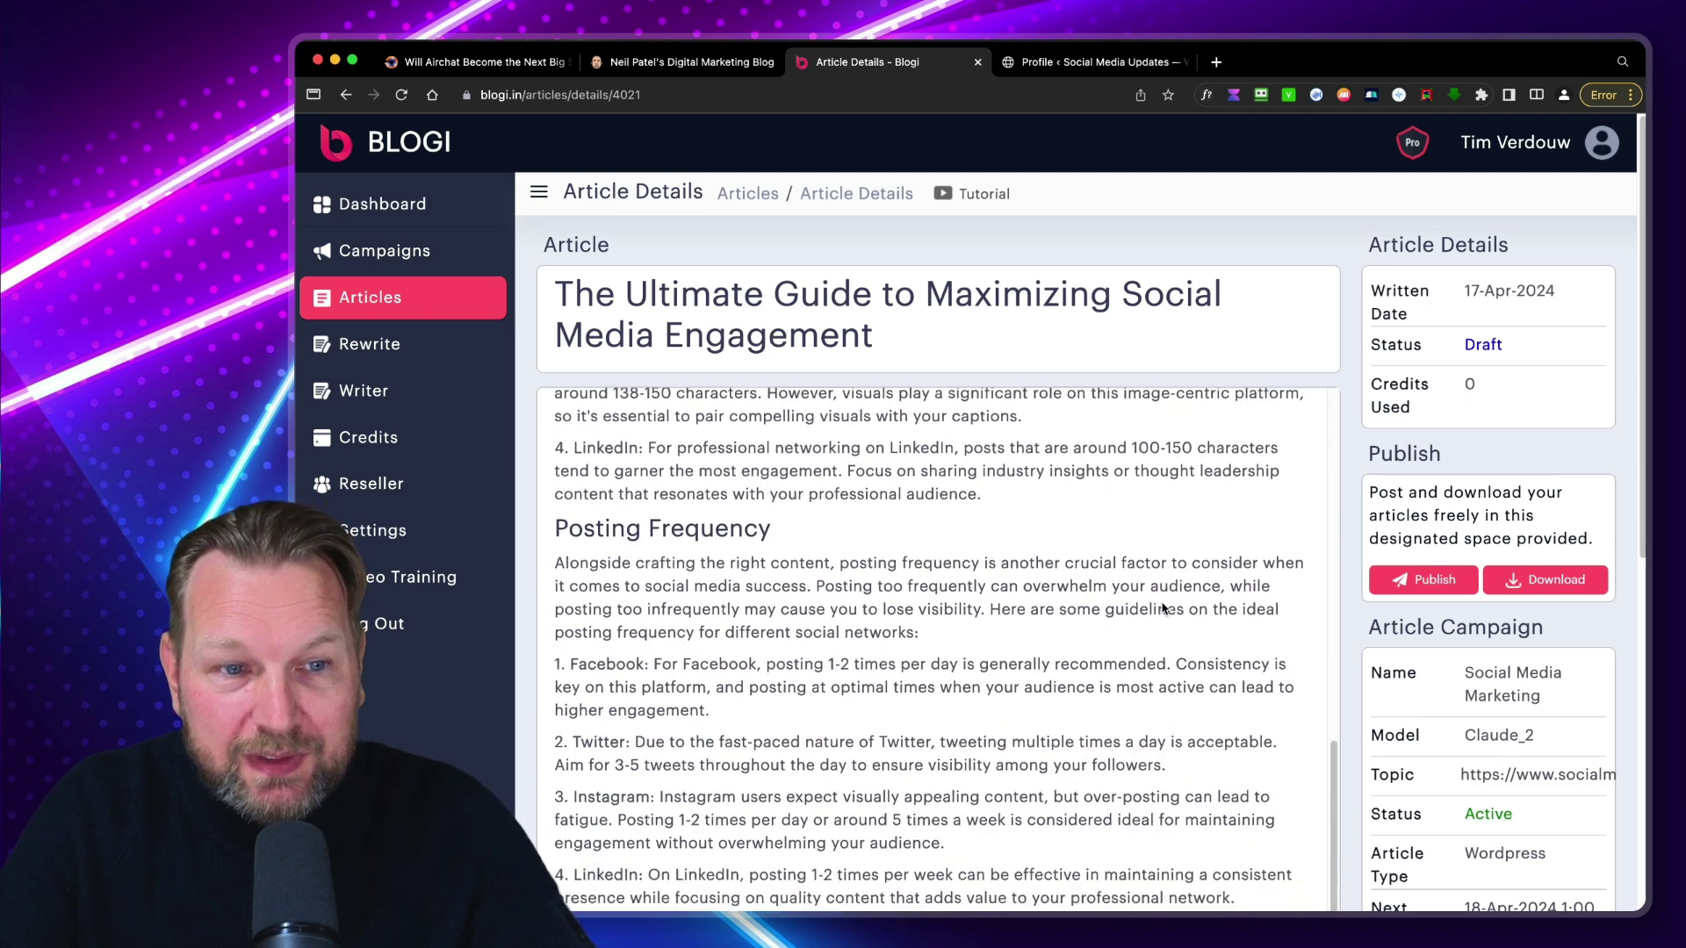
scroll(1162, 607, "down", 5)
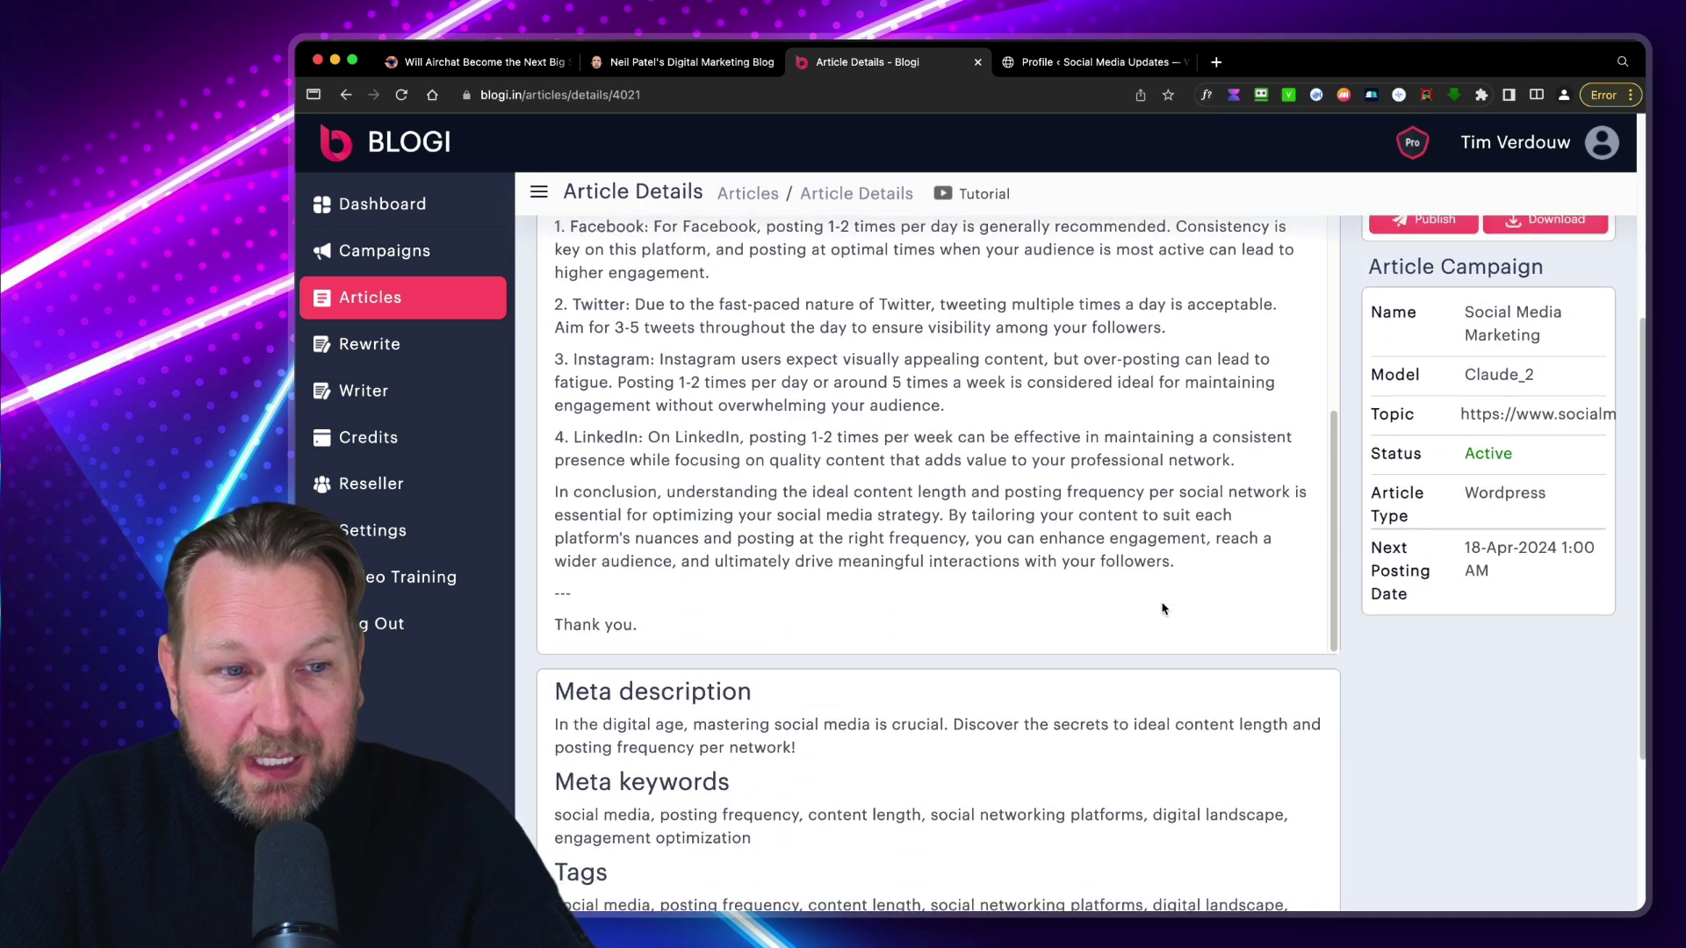
left_click(677, 486)
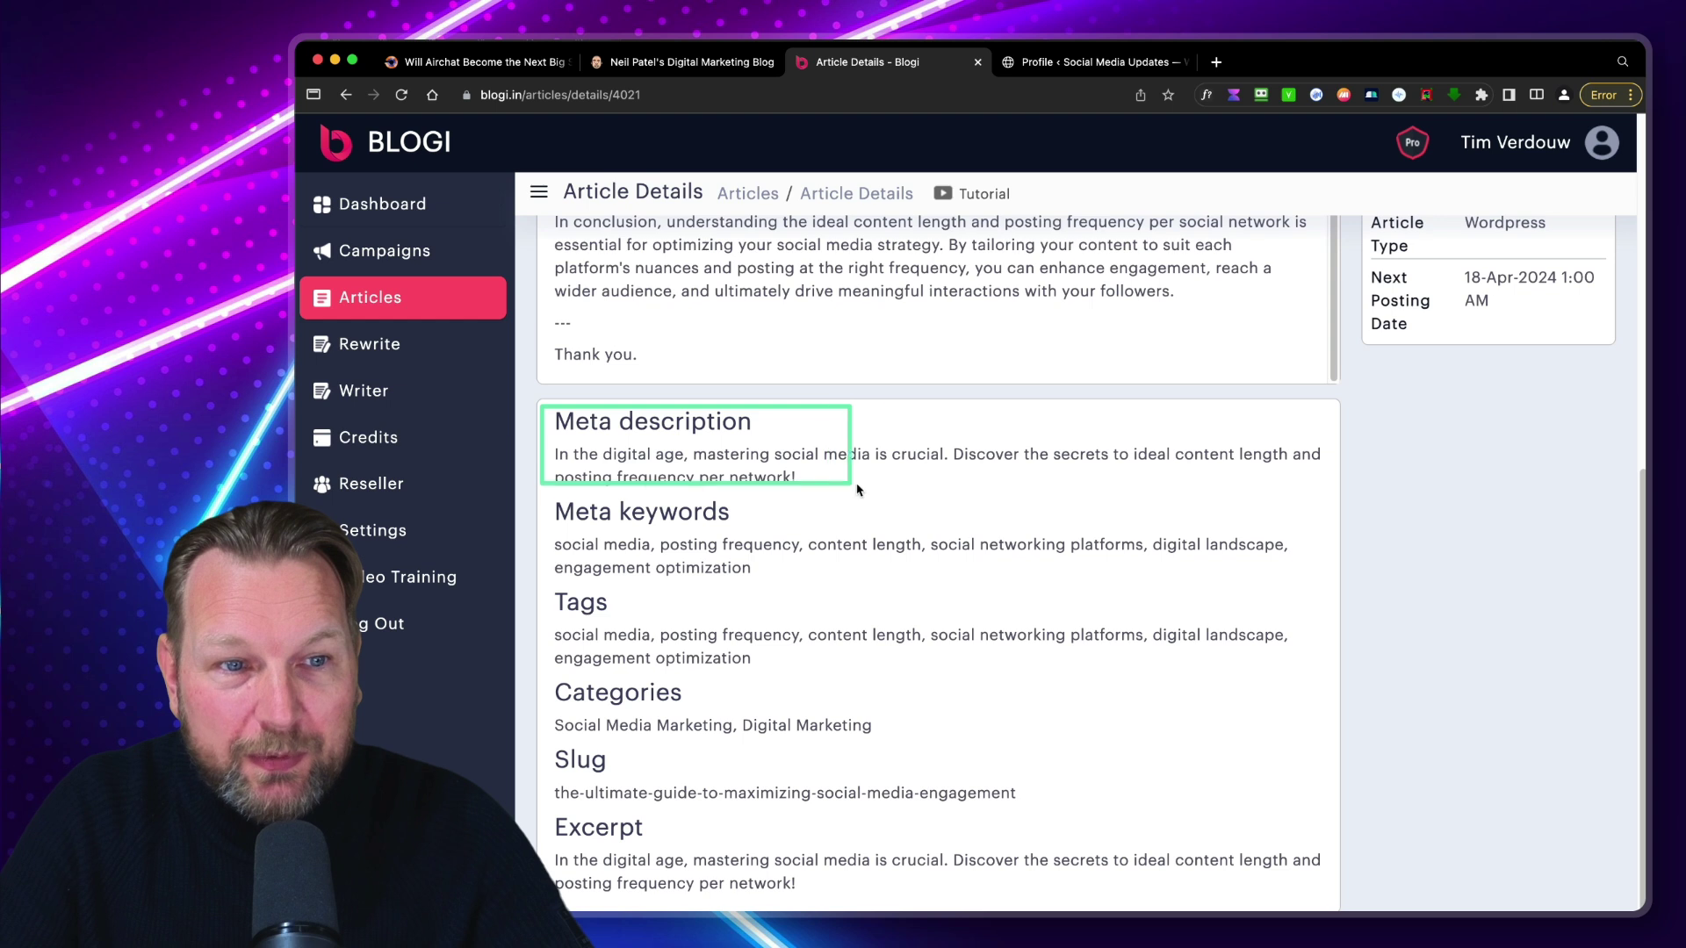
left_click_drag(858, 489, 1260, 513)
left_click(544, 501)
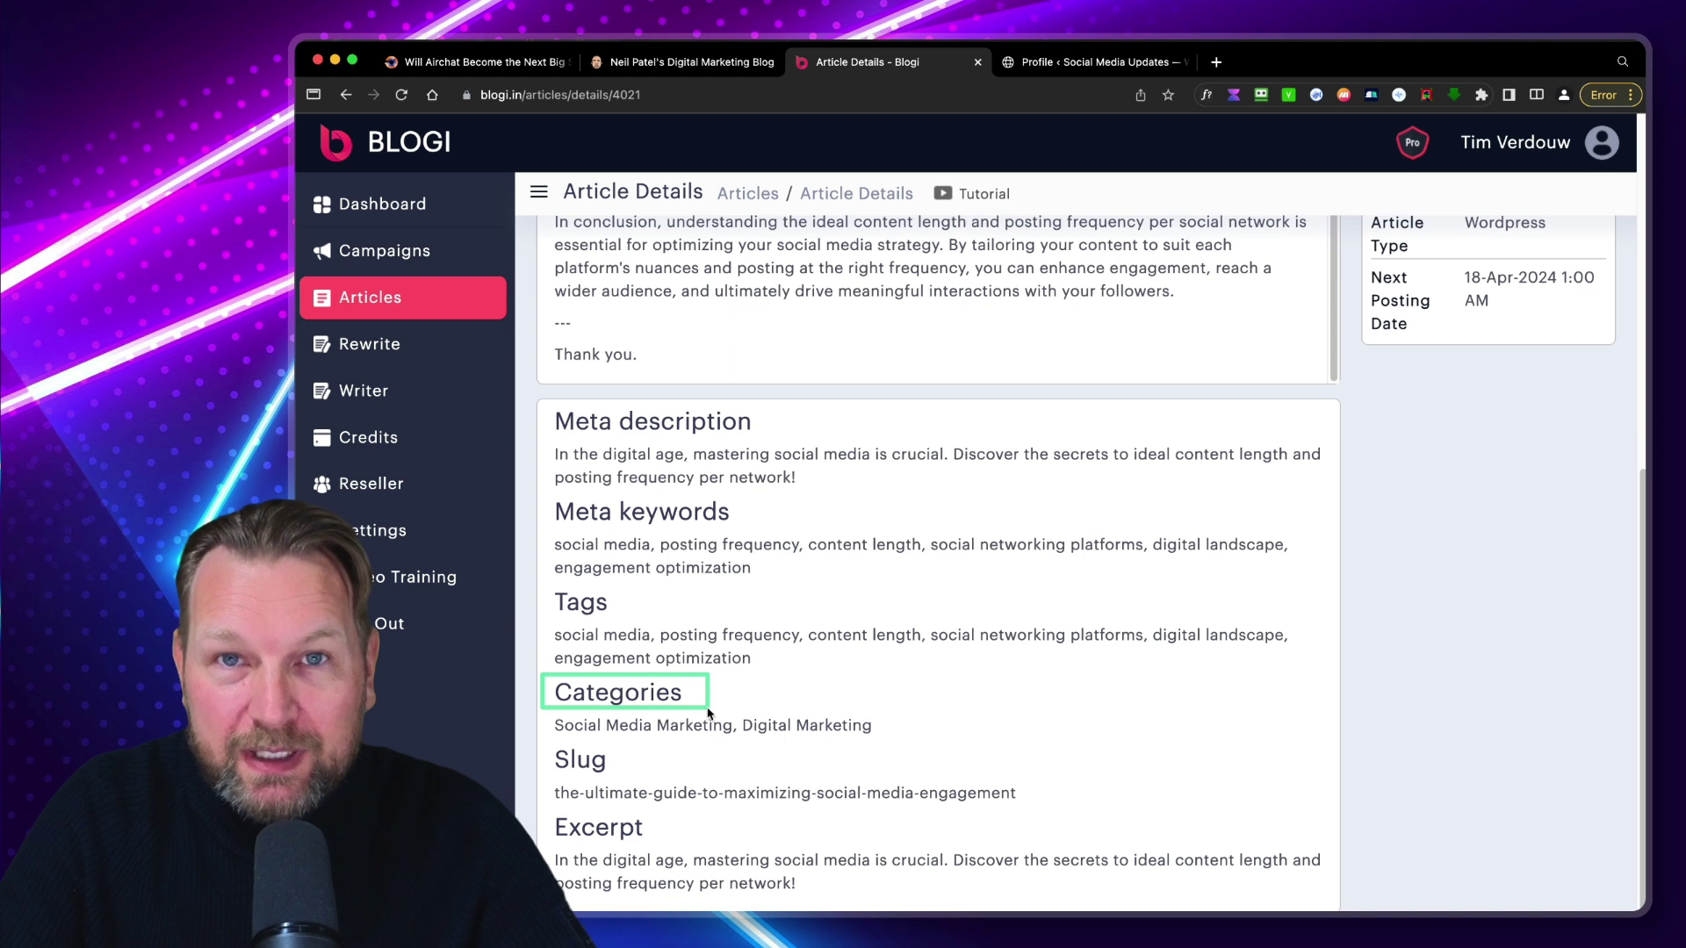
left_click(551, 732)
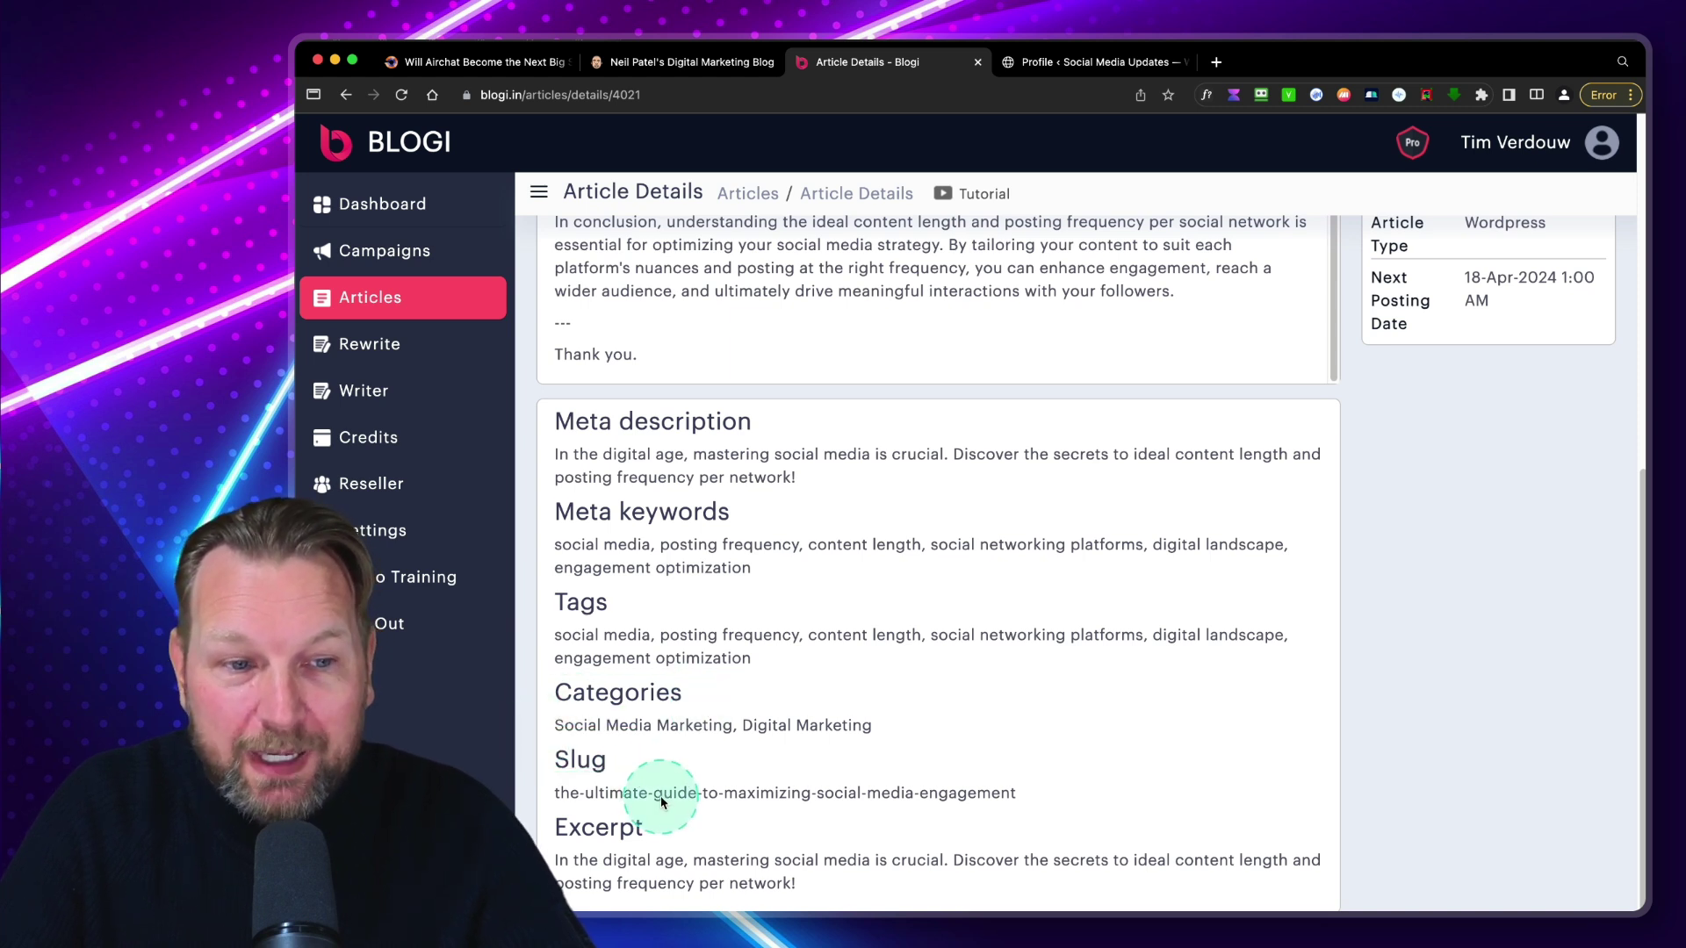
left_click(577, 818)
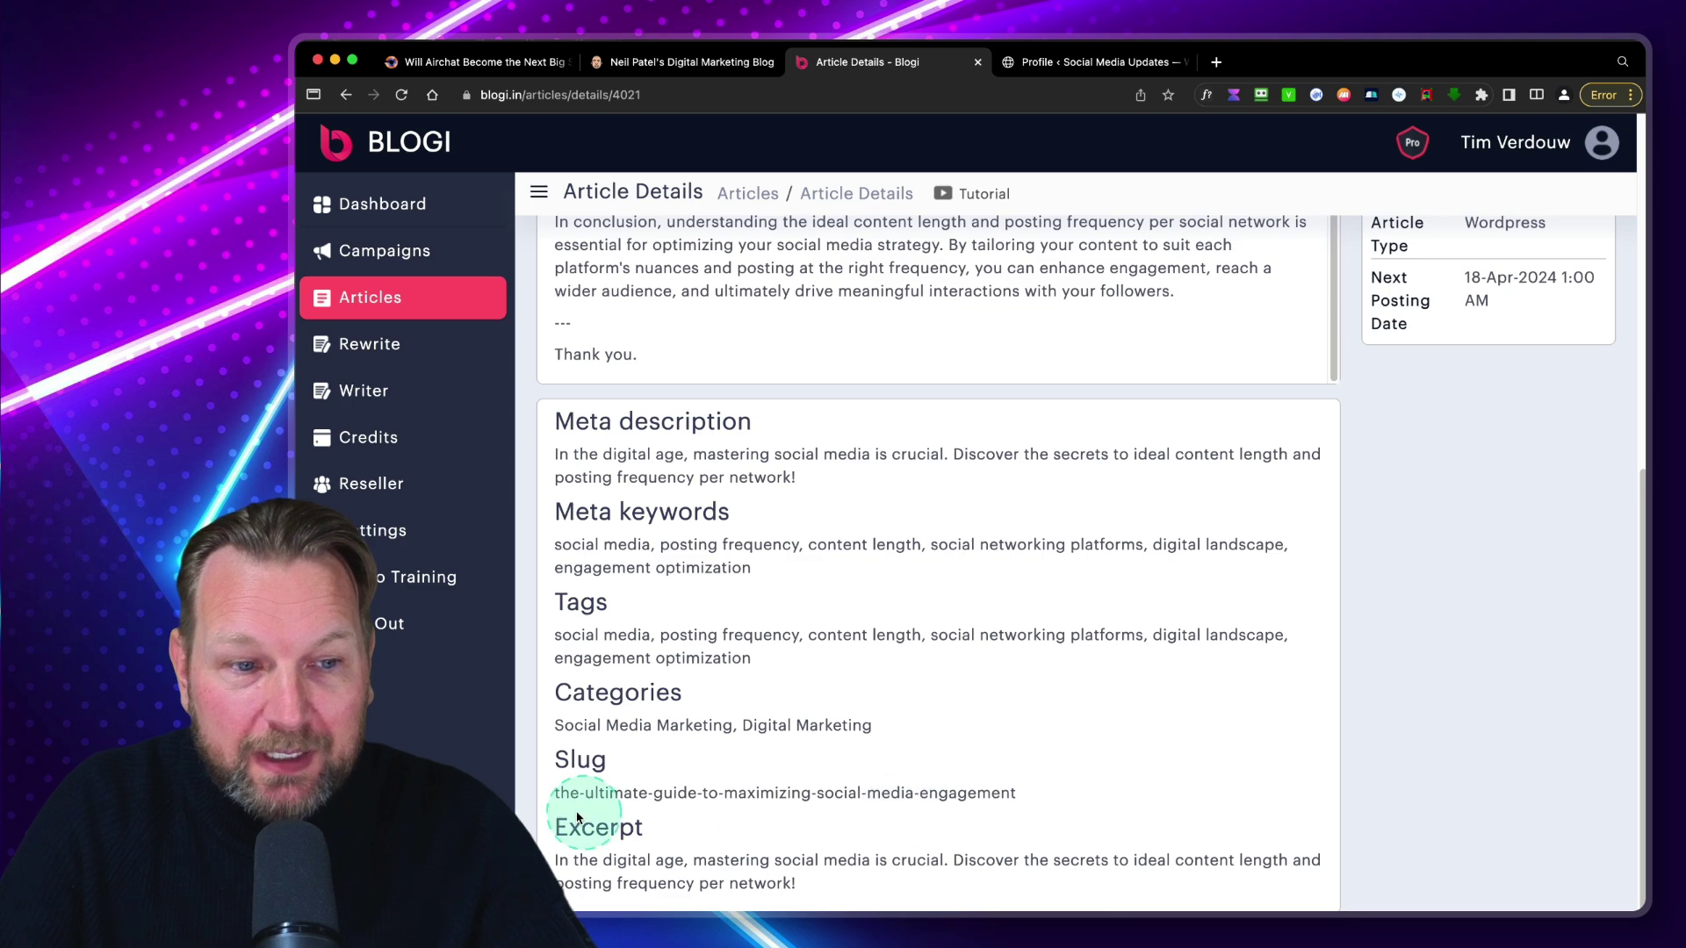
left_click(904, 647)
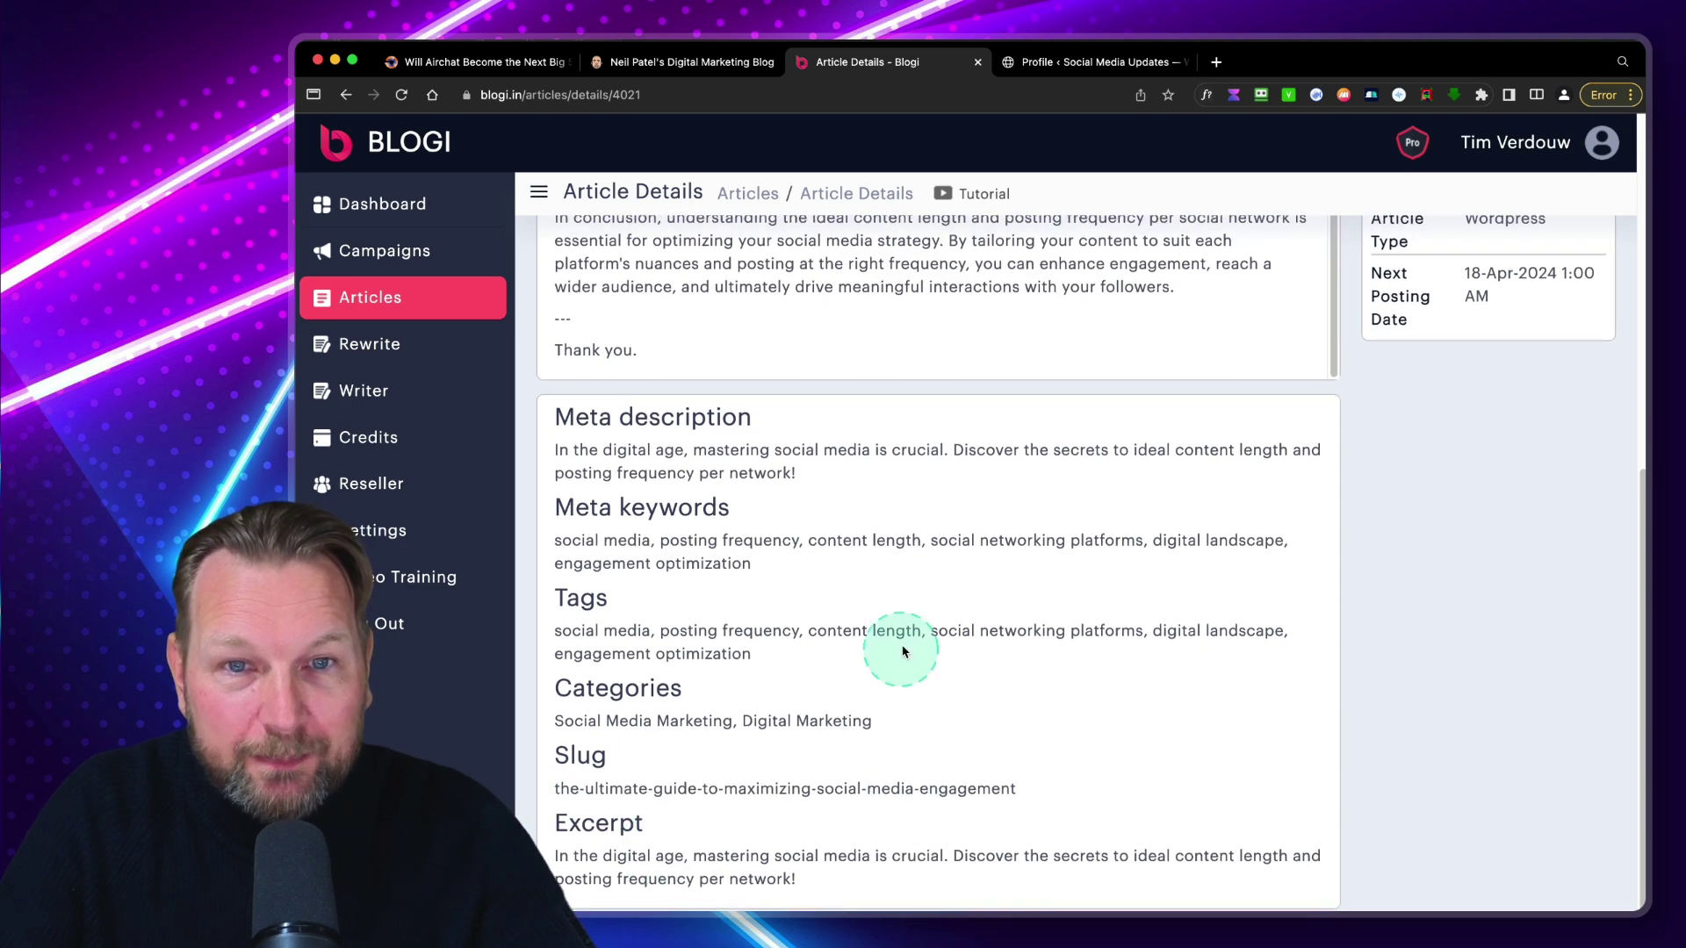
scroll(903, 647, "up", 5)
scroll(904, 640, "up", 15)
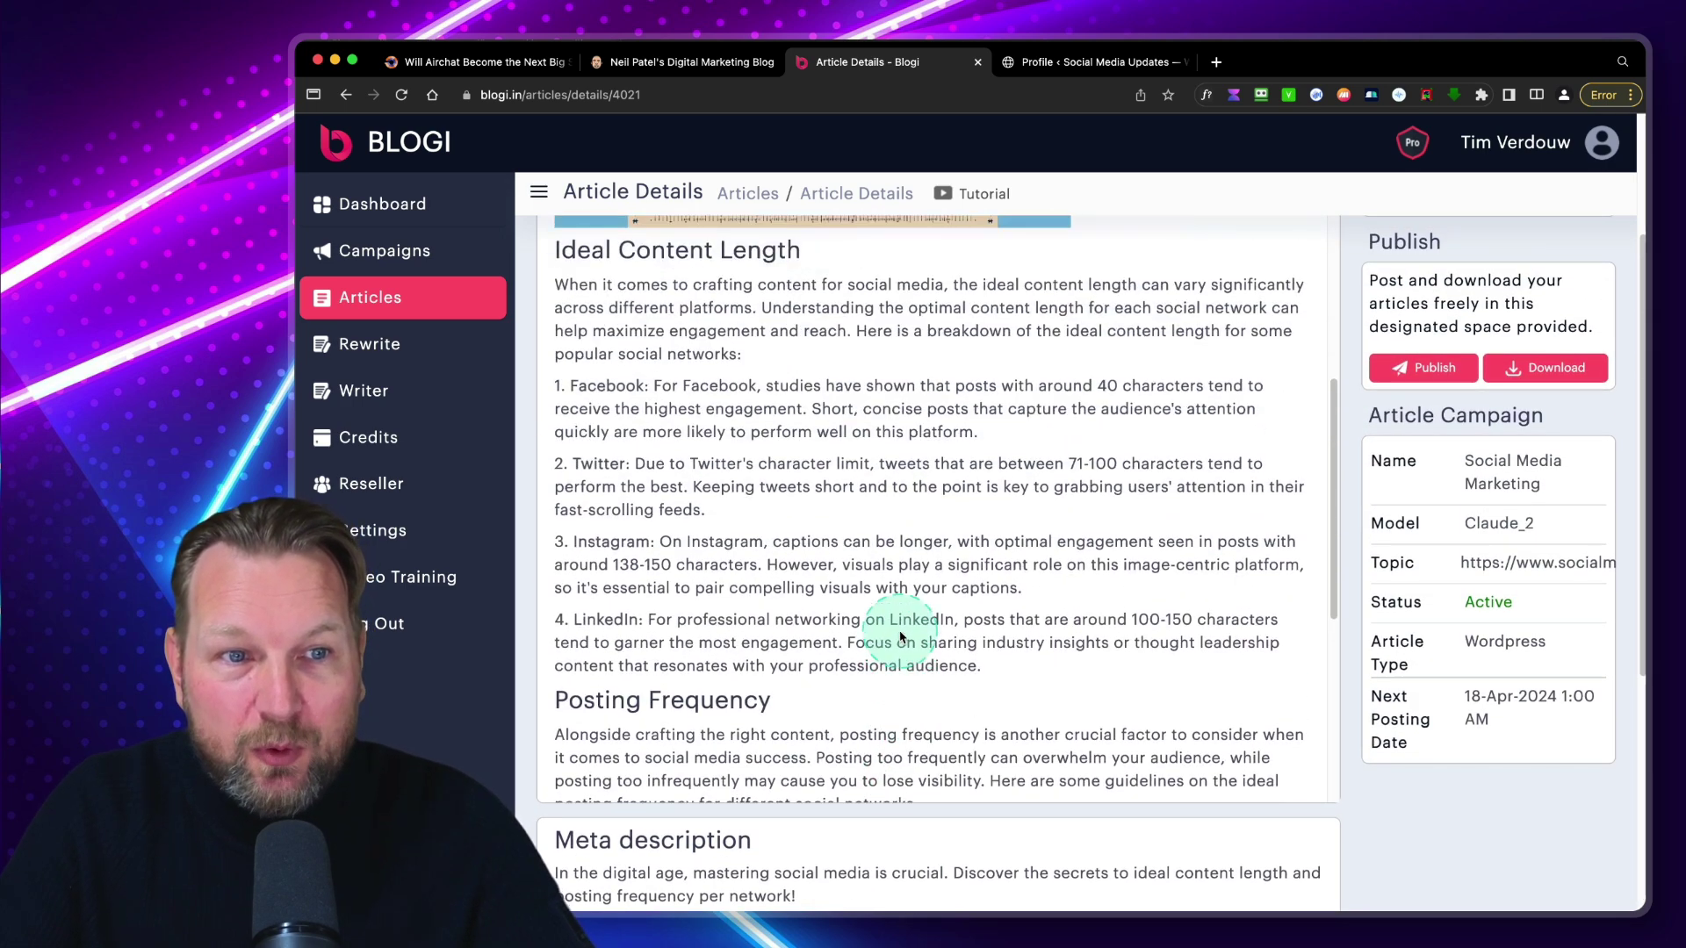
left_click(1436, 593)
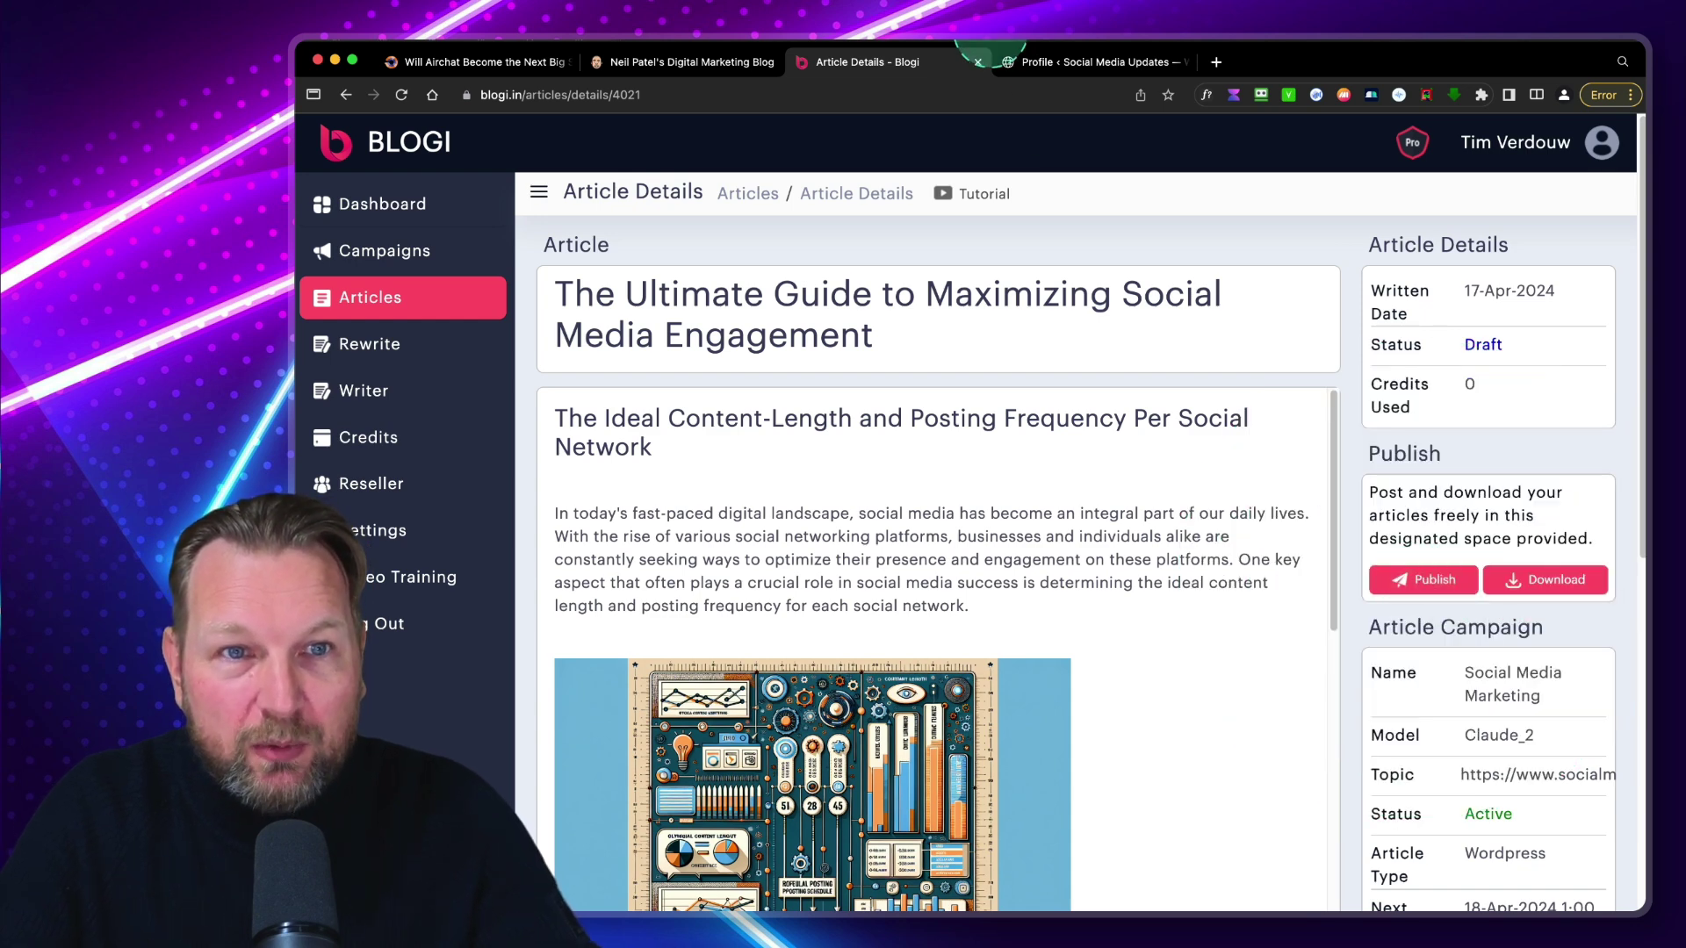
Step: Glance at the WordPress site, then return to the article details in Blogi
left_click(1043, 64)
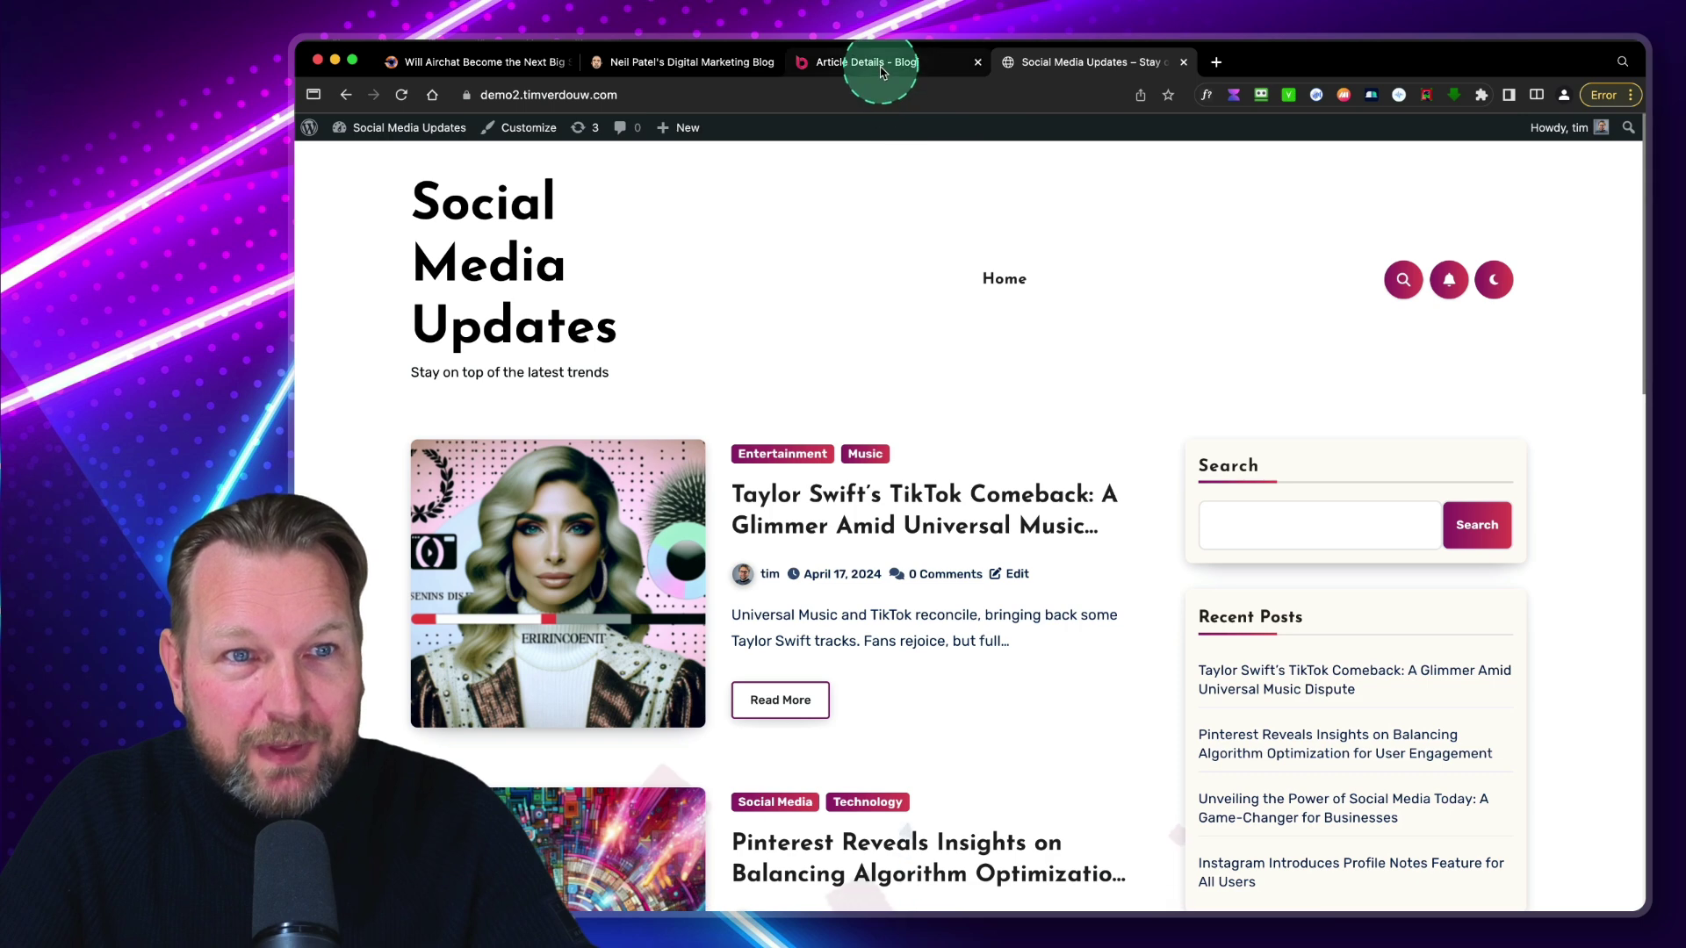
left_click(882, 70)
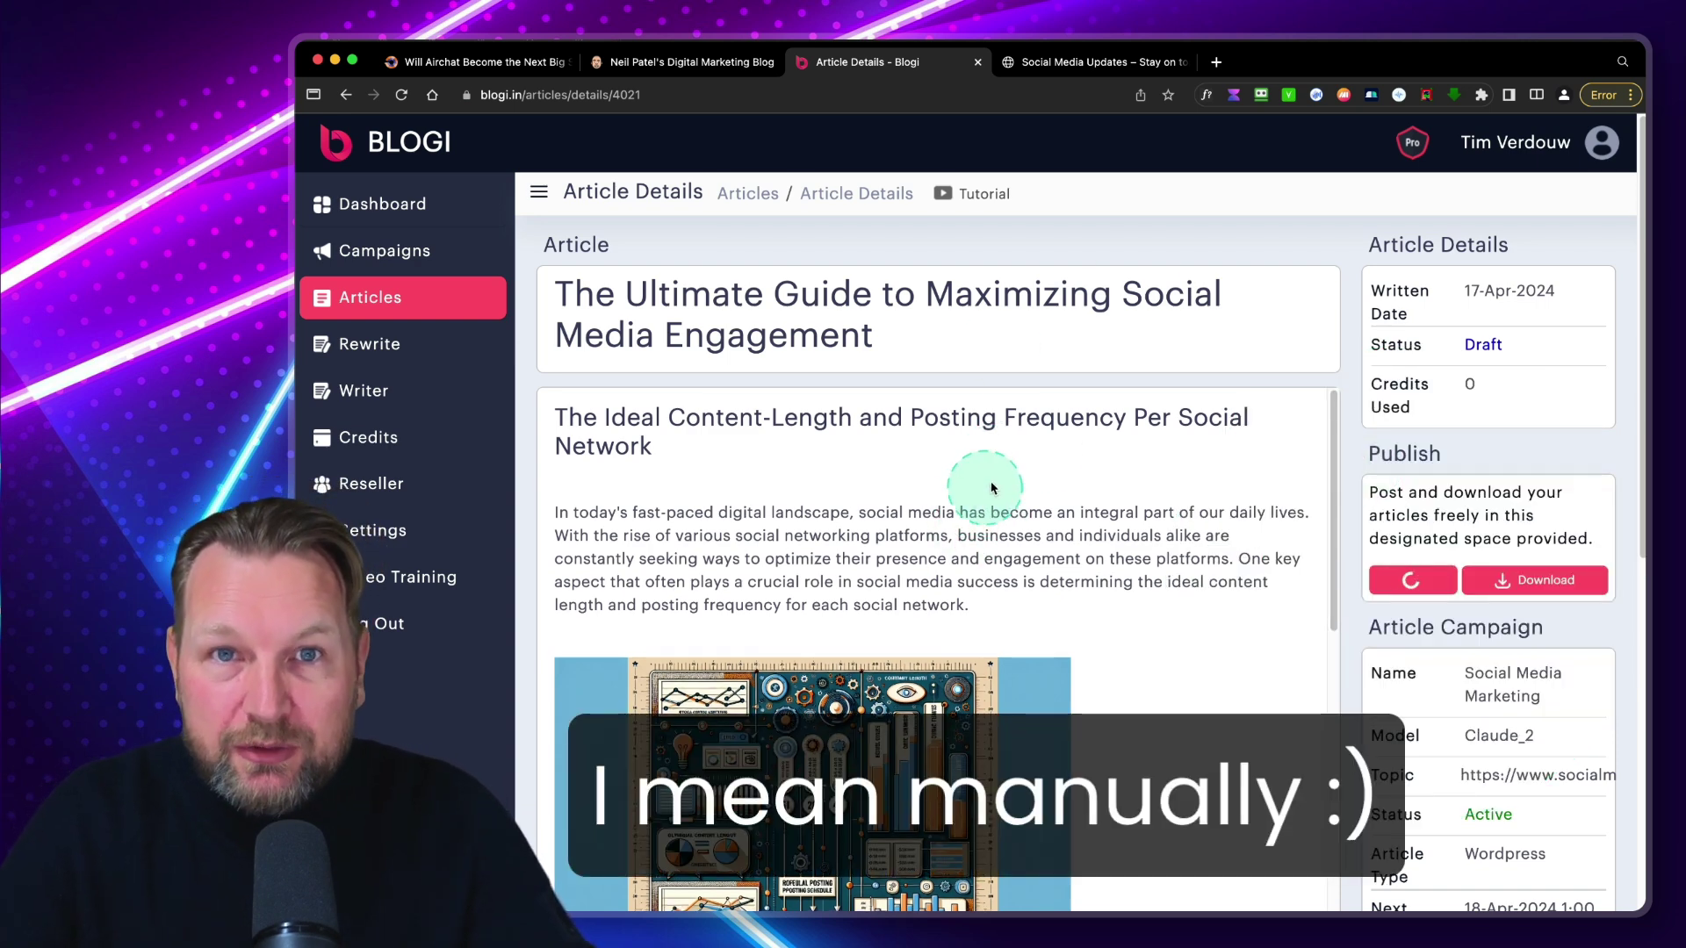
Step: Reload the WordPress site and open the new Ultimate Guide post
left_click(1094, 63)
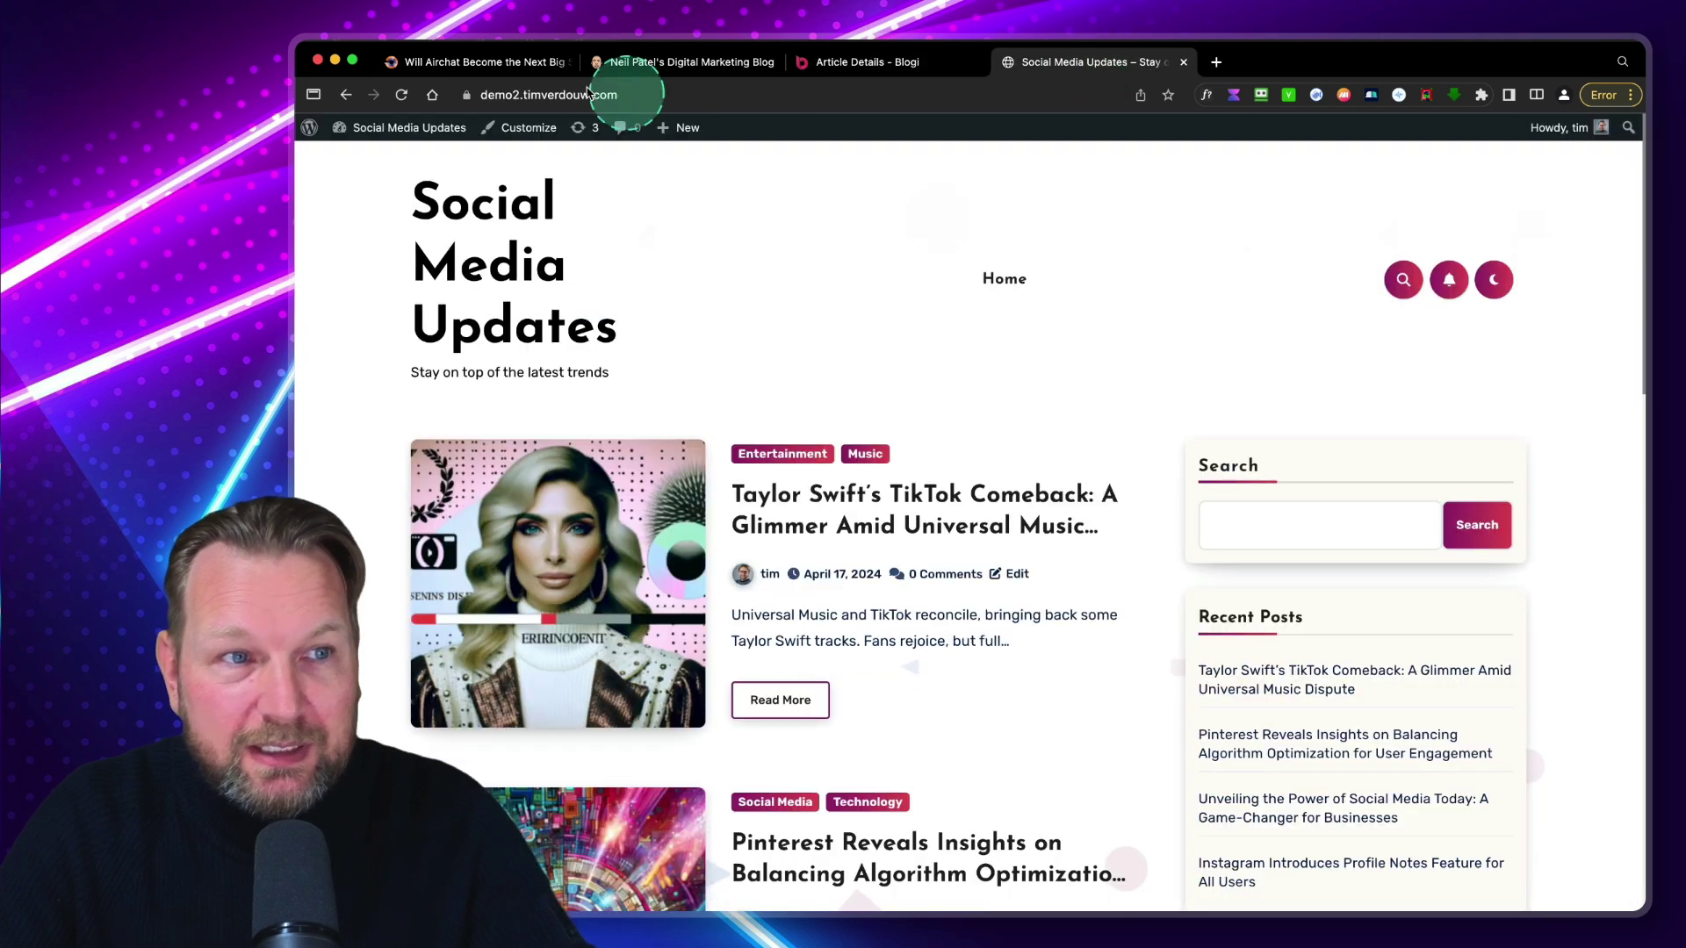
left_click(406, 104)
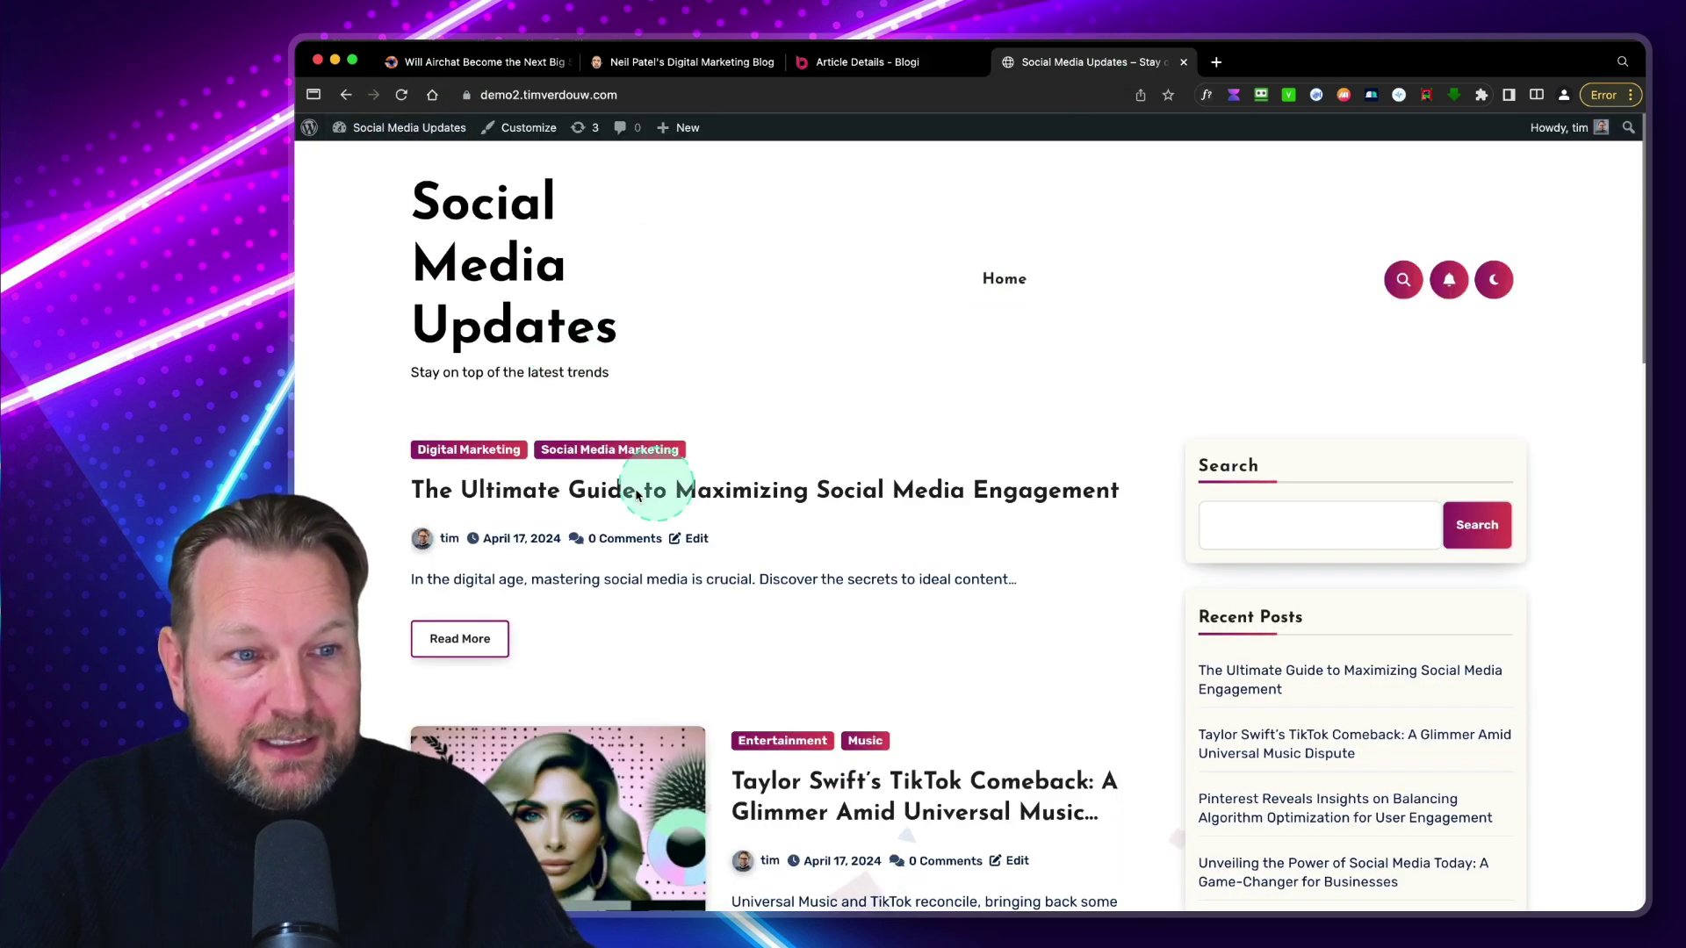
left_click(639, 496)
scroll(856, 648, "down", 2)
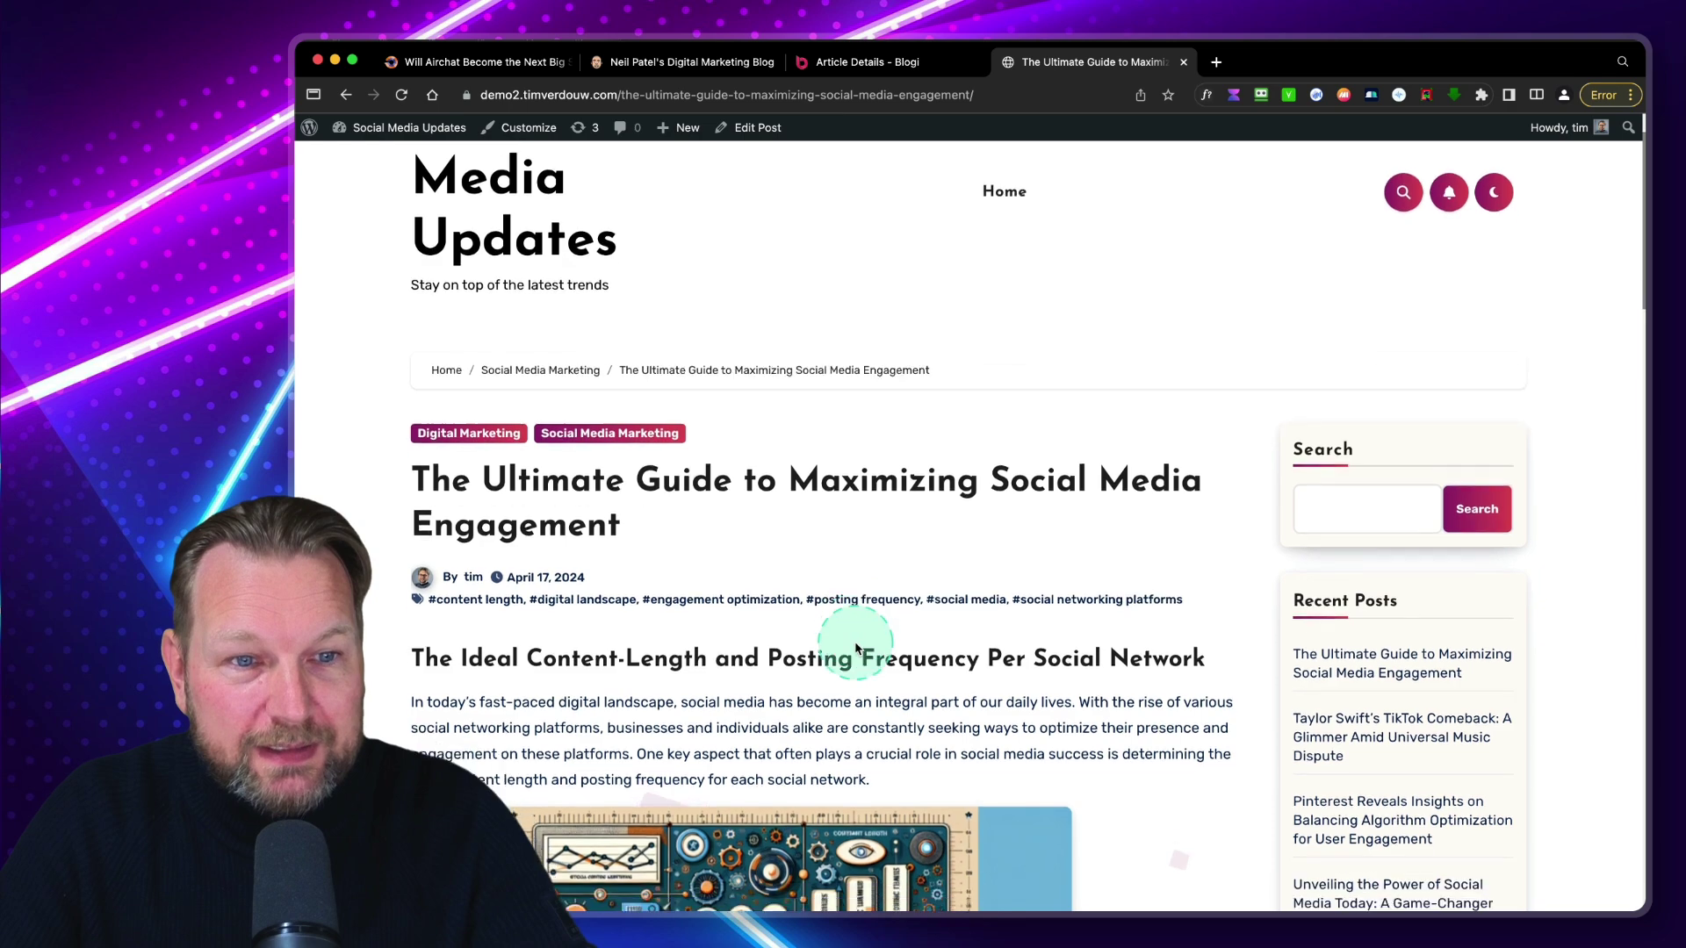
scroll(855, 648, "down", 7)
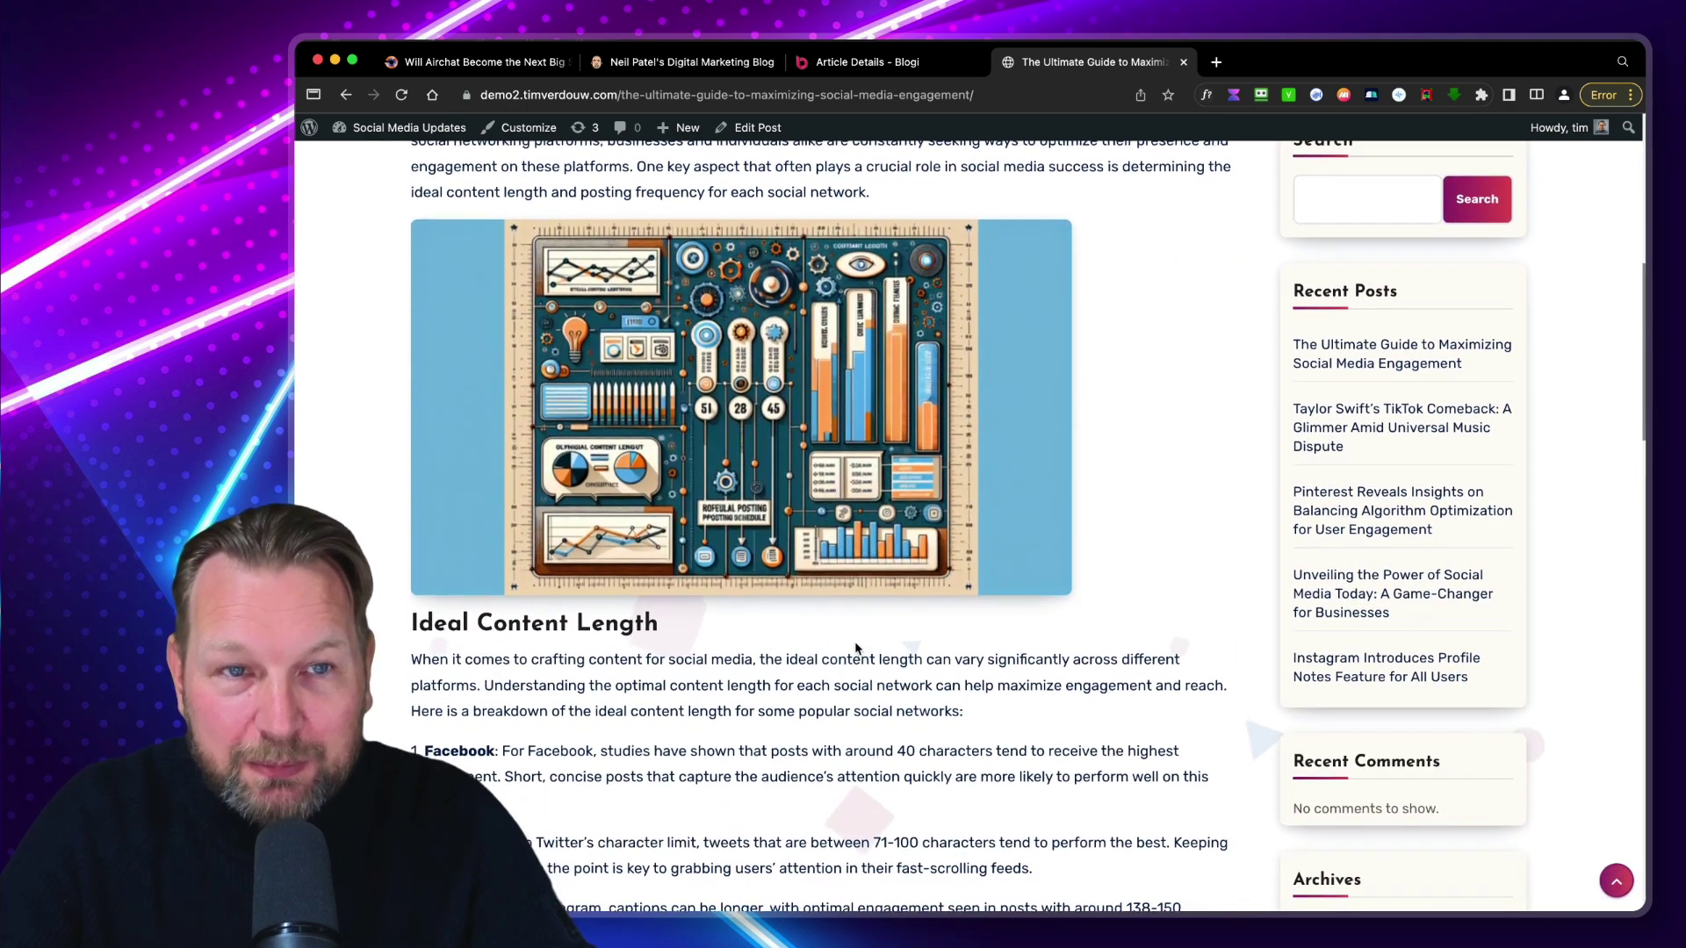
scroll(855, 648, "up", 8)
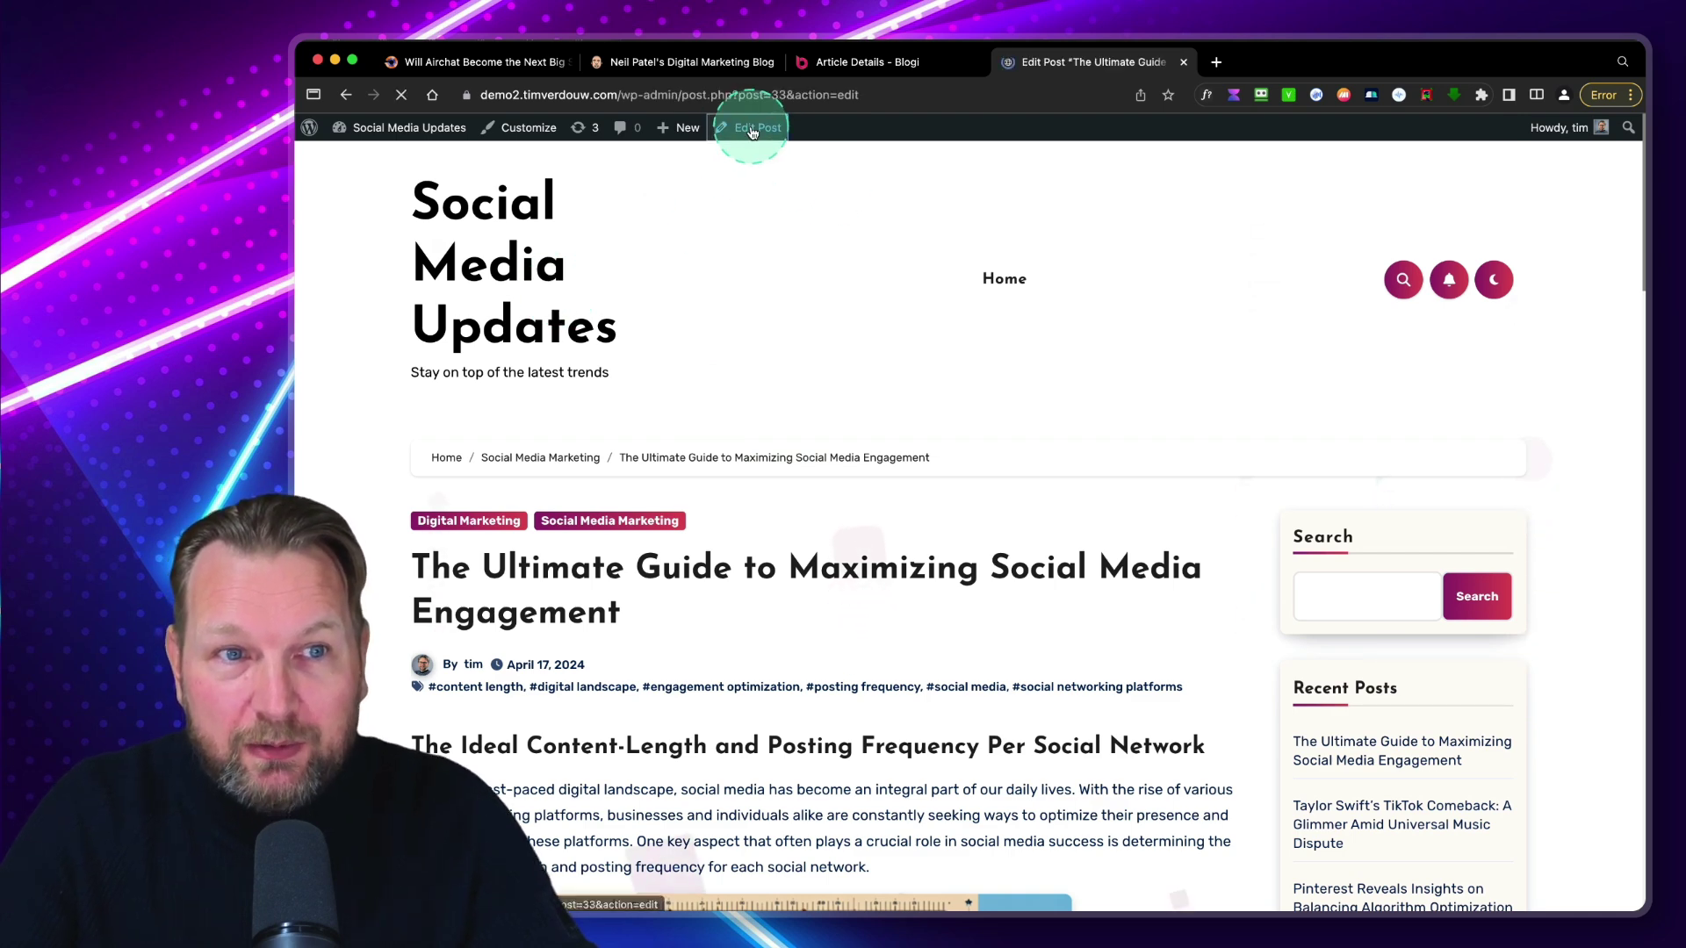
scroll(1053, 395, "down", 3)
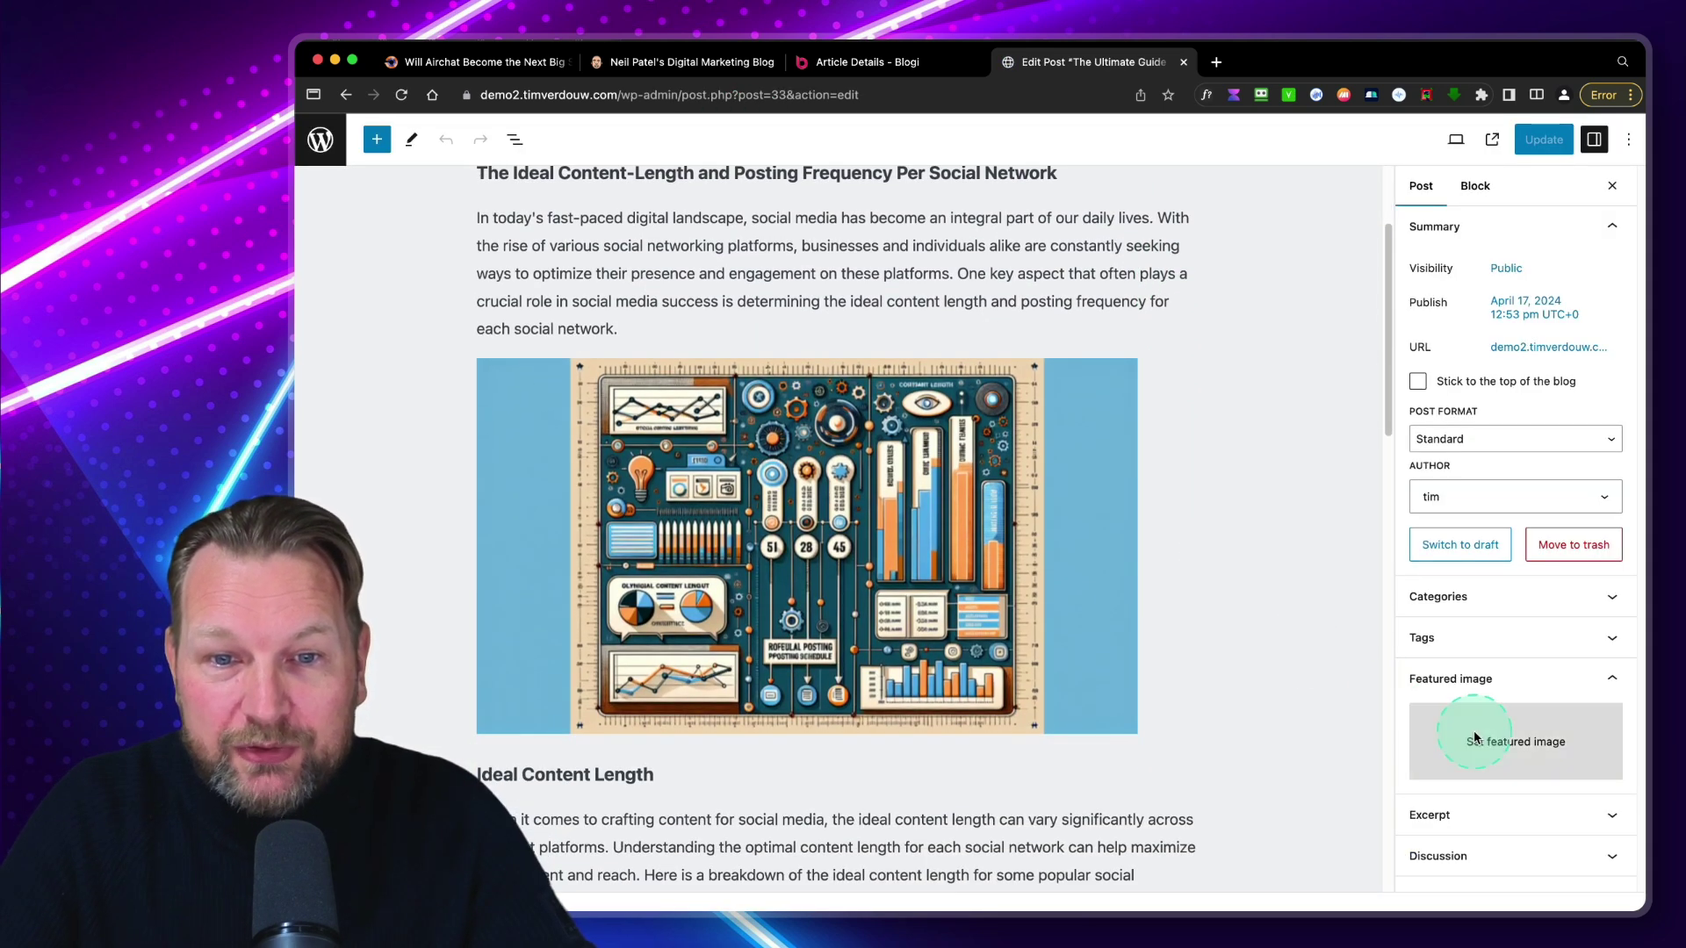
Step: Make the infographic the post's featured image and update the post
left_click(1475, 737)
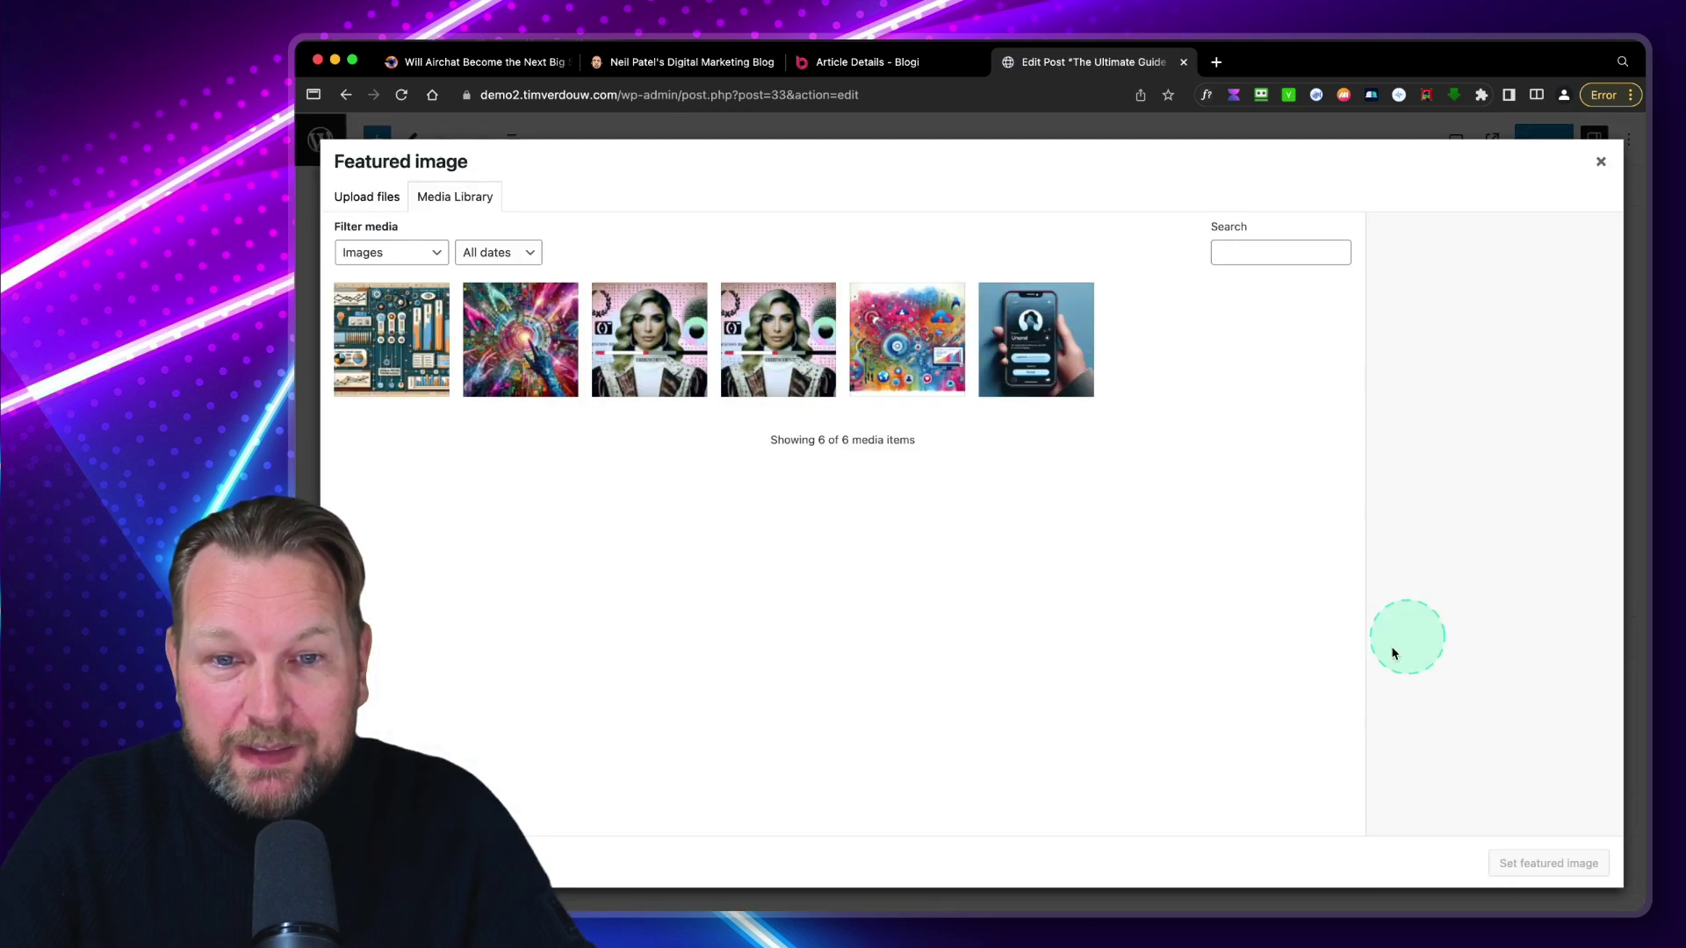
left_click(405, 348)
left_click(1549, 863)
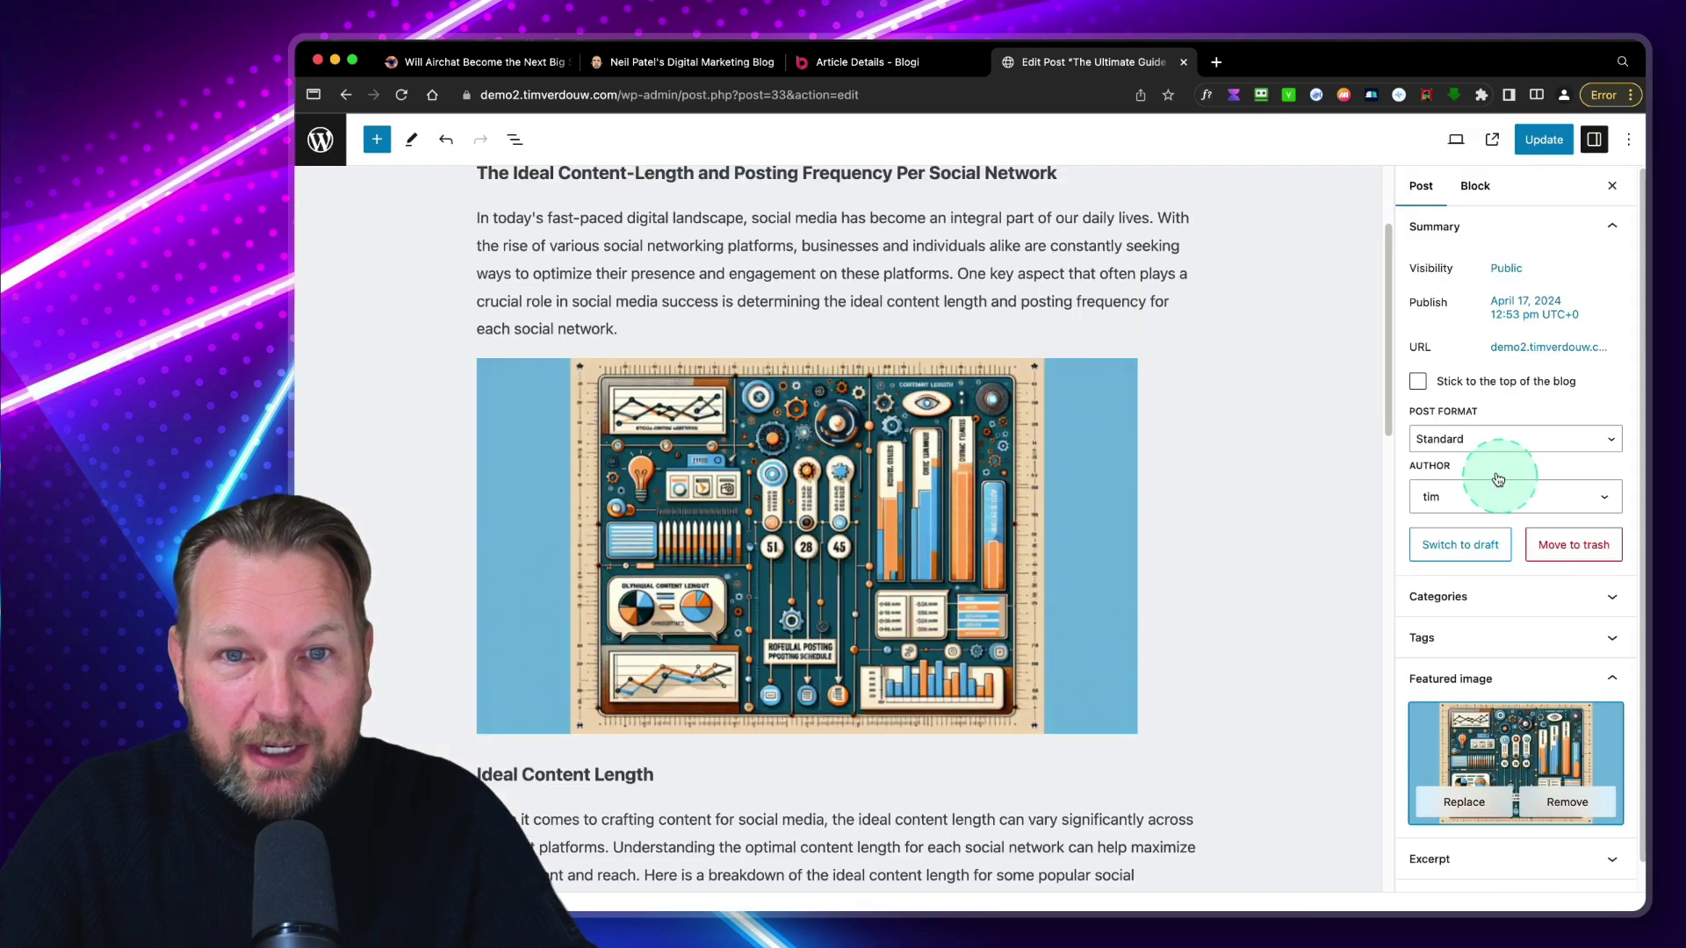
left_click(1542, 141)
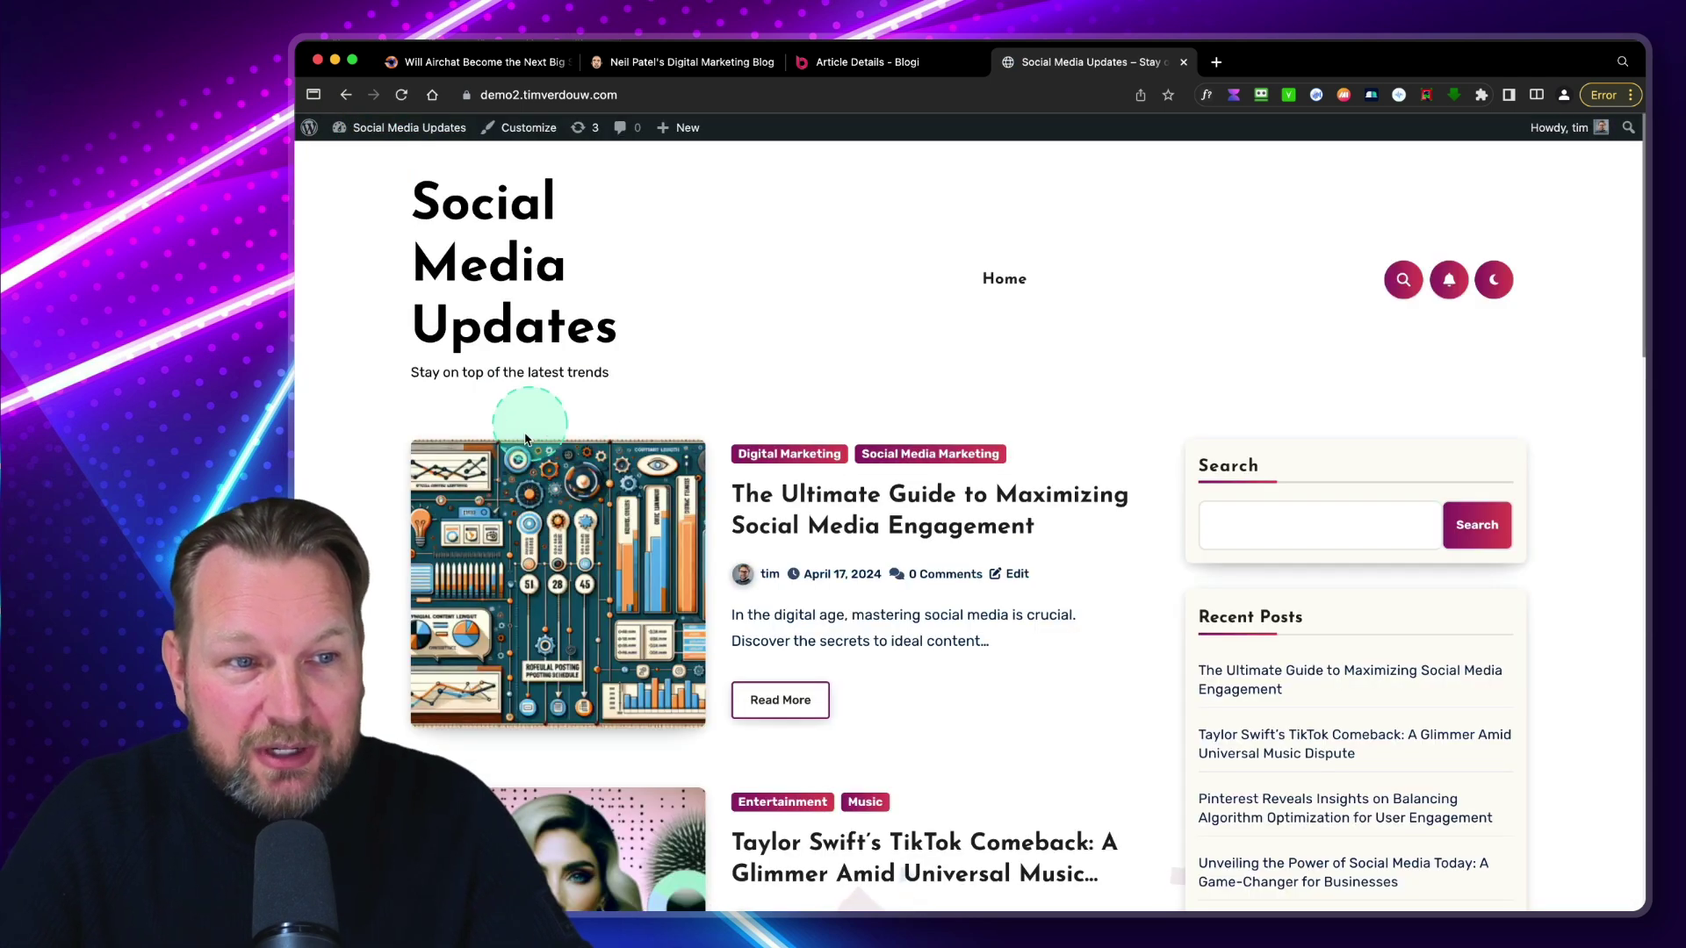
Step: Open the Ultimate Guide post from the front page to confirm its featured image
scroll(637, 555, "down", 5)
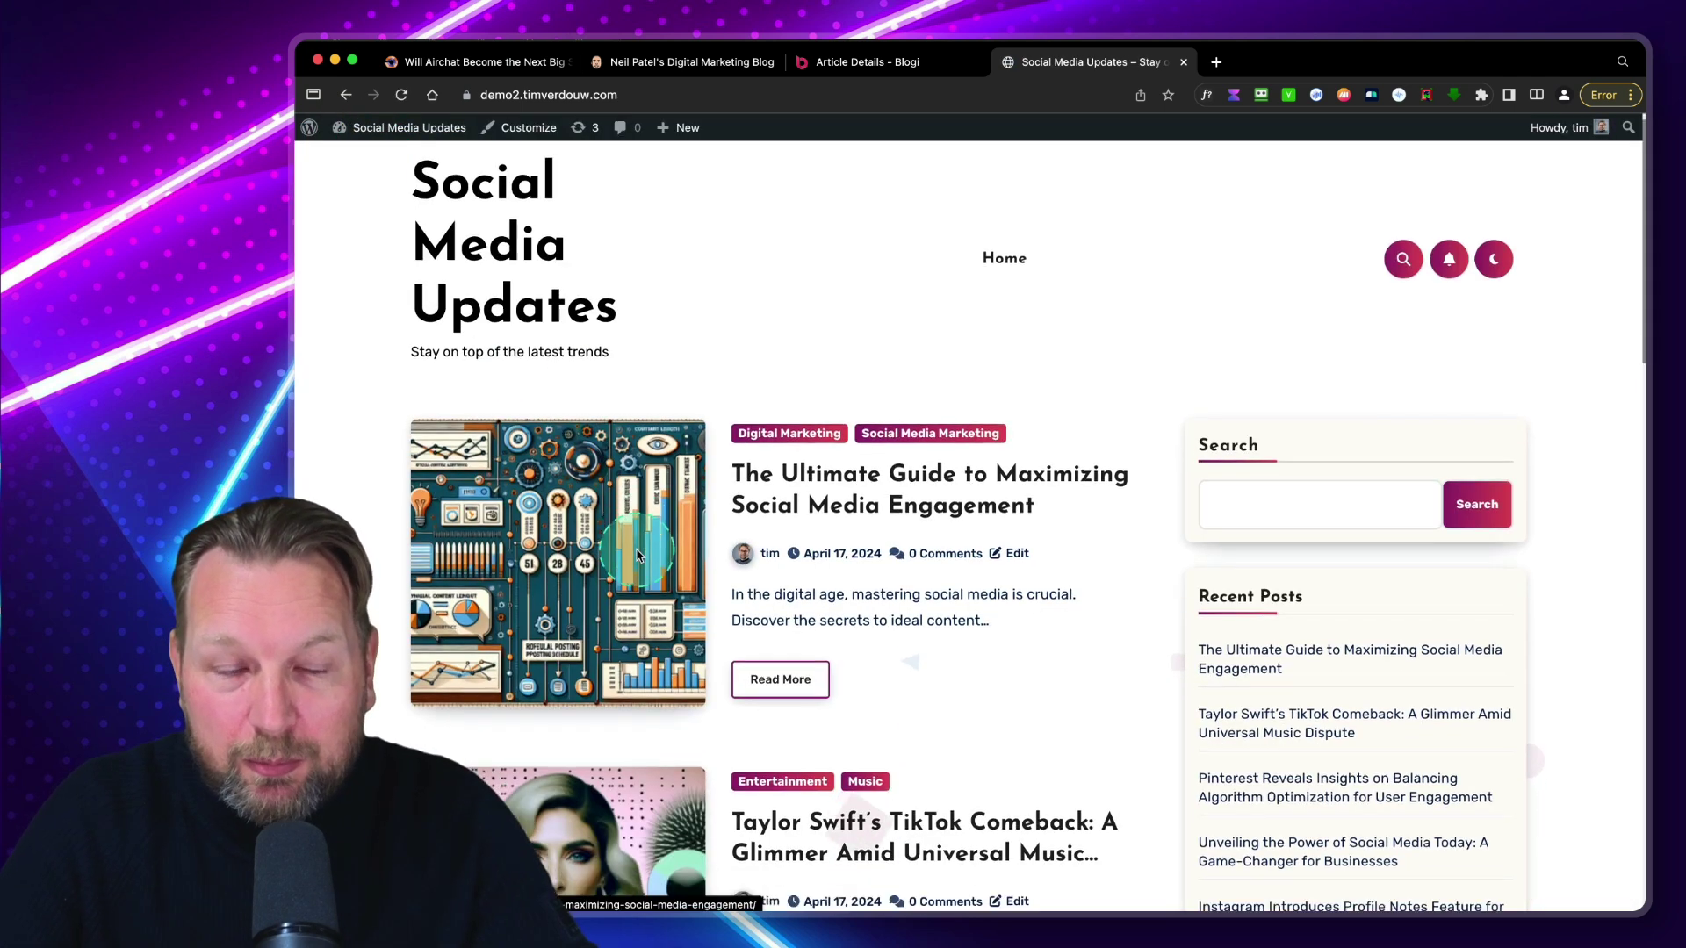
scroll(772, 395, "down", 1)
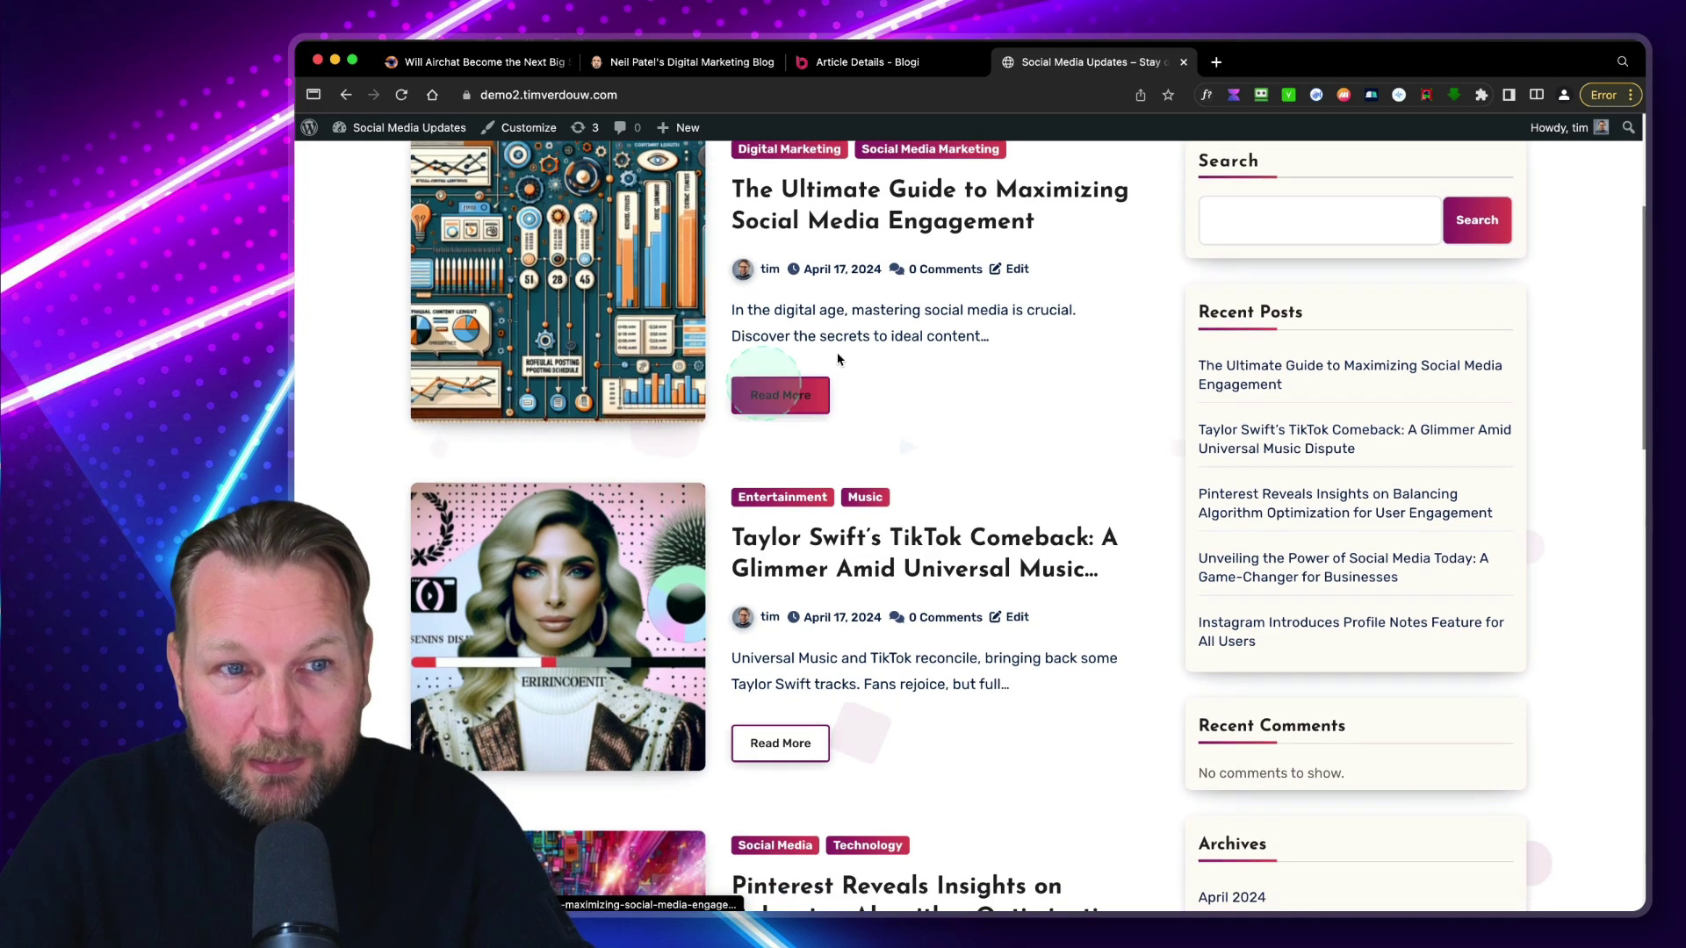
left_click(982, 226)
scroll(1083, 452, "down", 15)
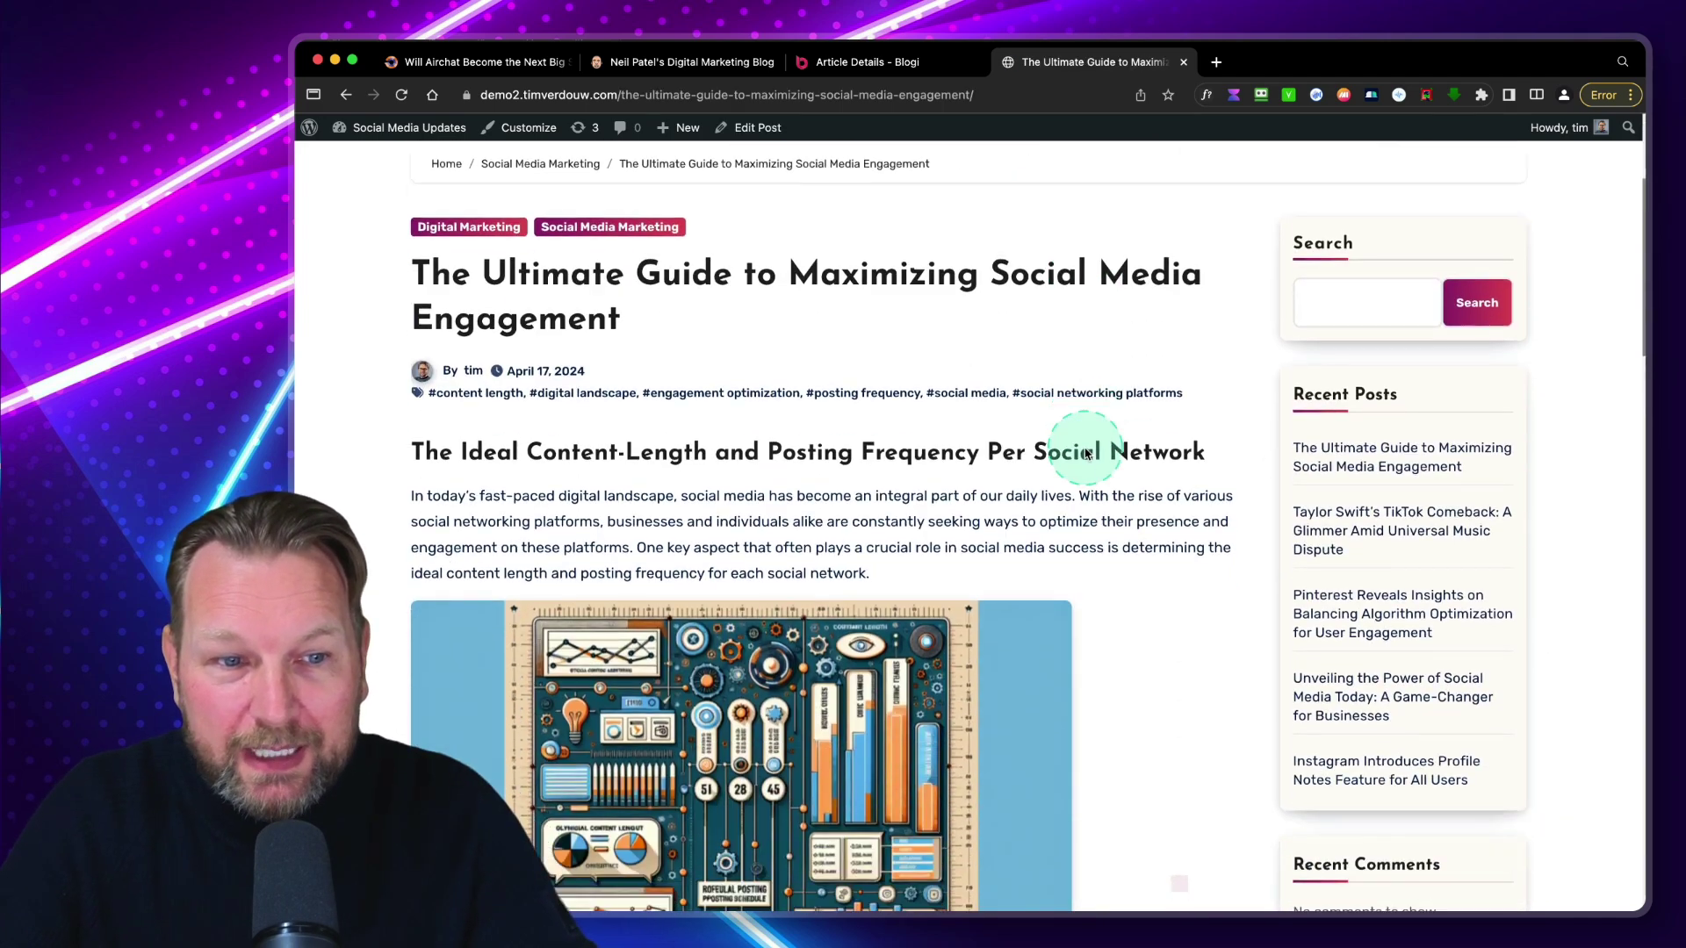
scroll(1085, 453, "down", 20)
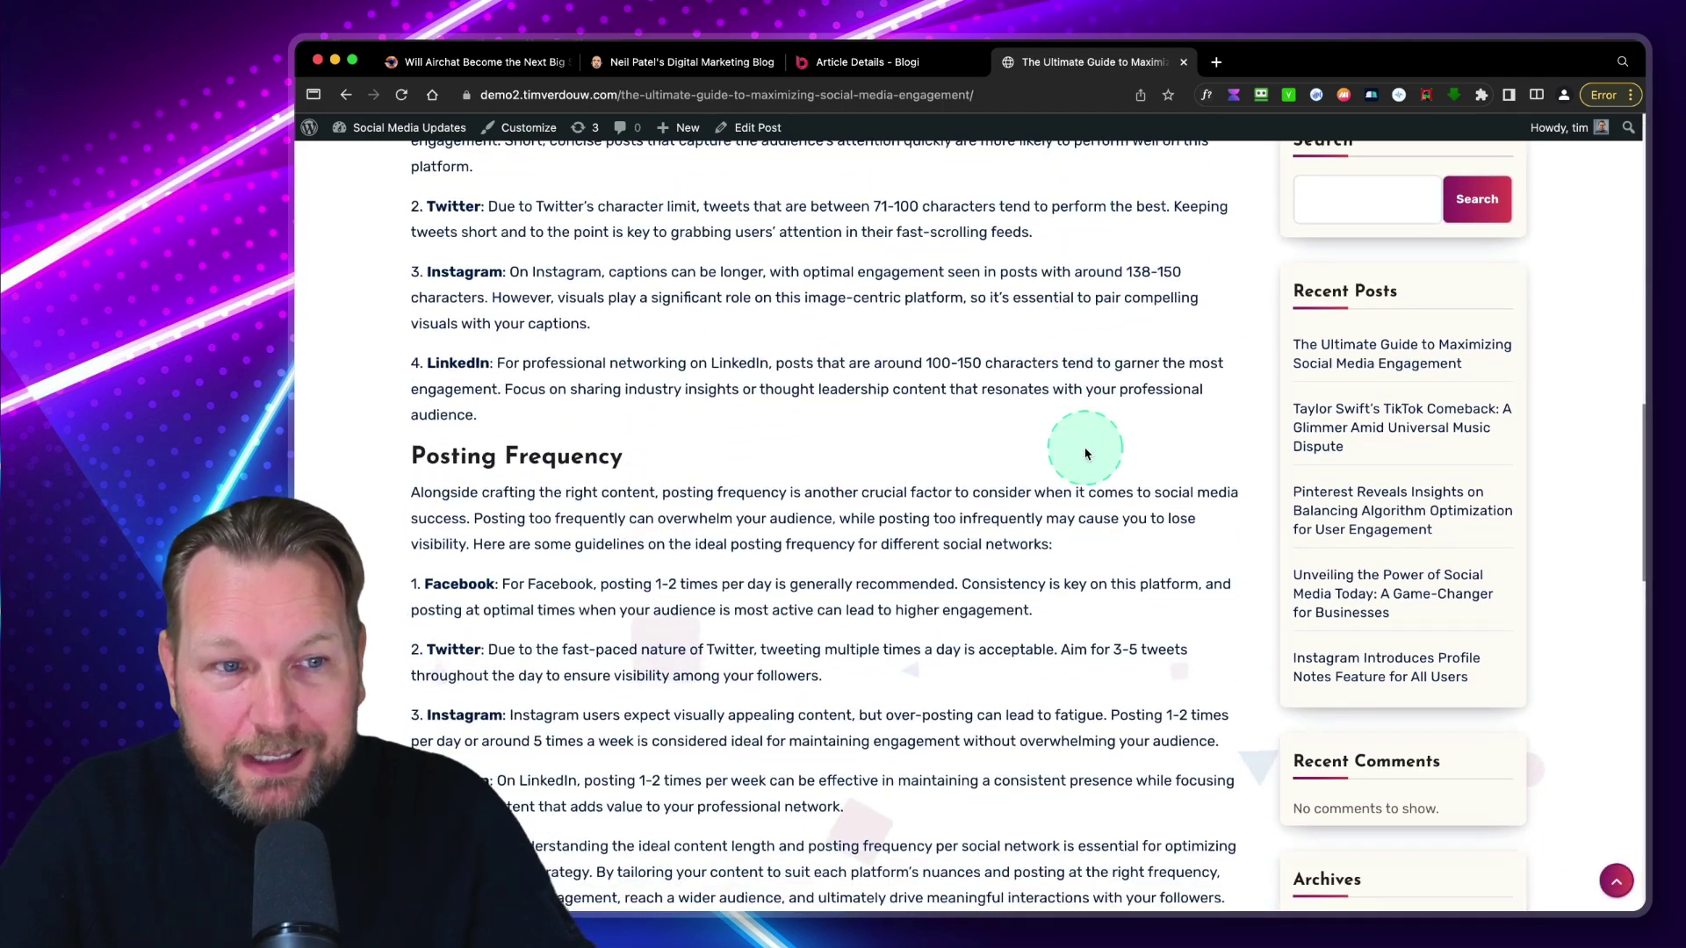
scroll(1085, 453, "up", 20)
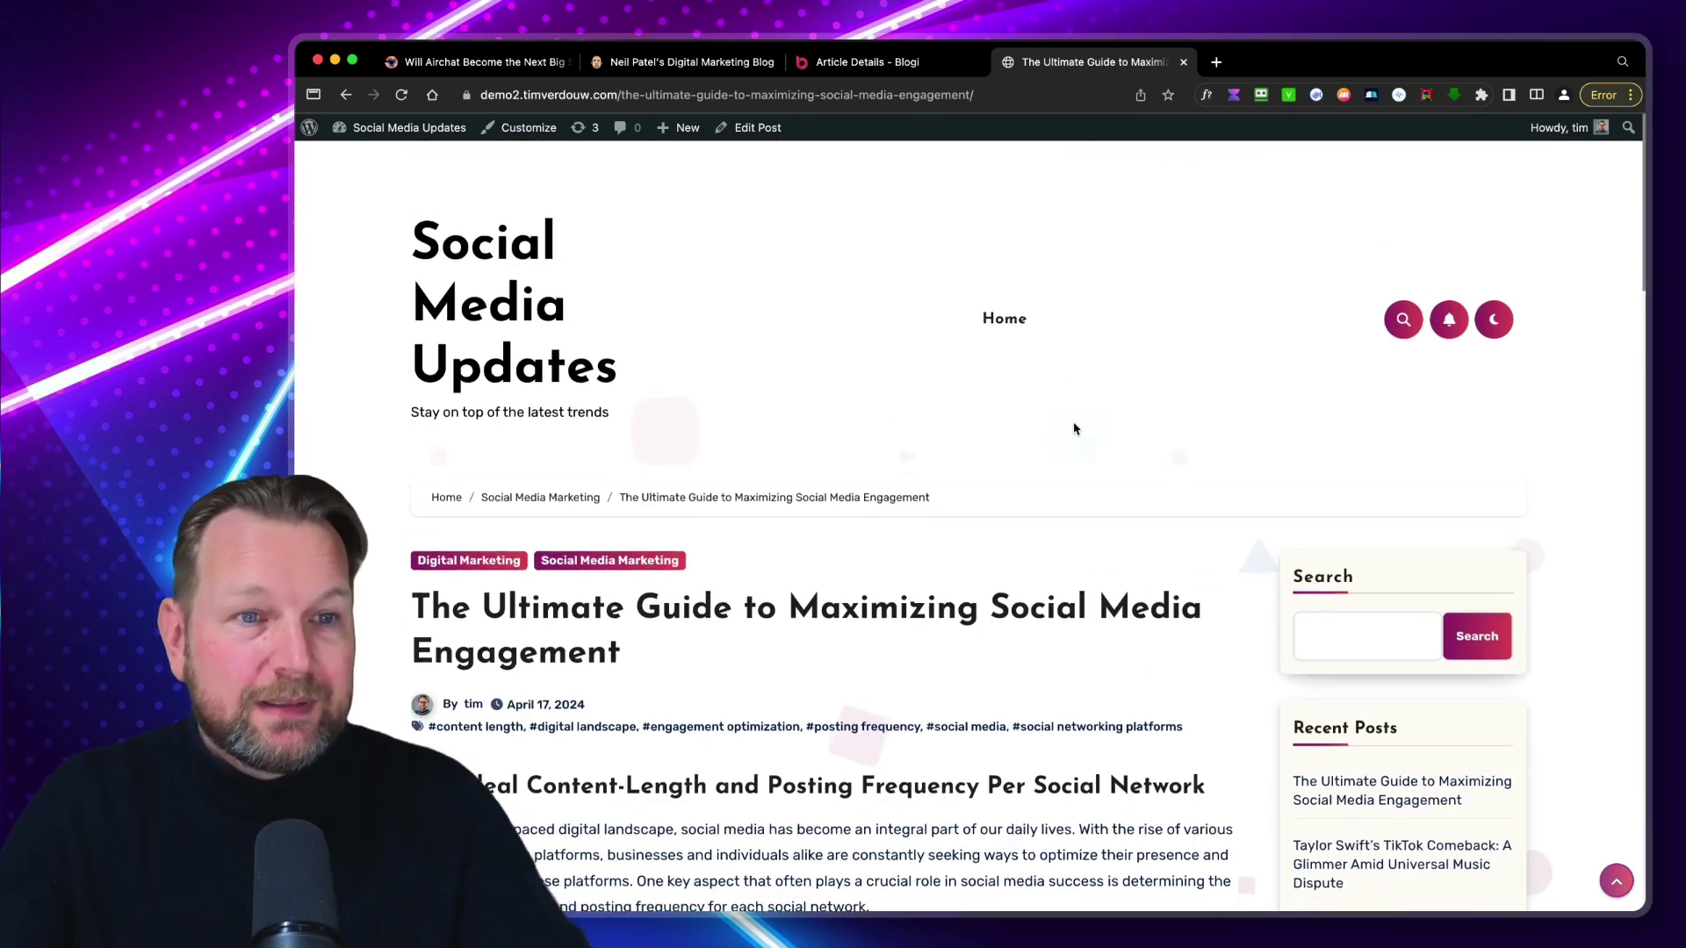
Step: Back in Blogi, peek at Campaigns and Add campaign, check Articles, then open Rewrite
left_click(878, 63)
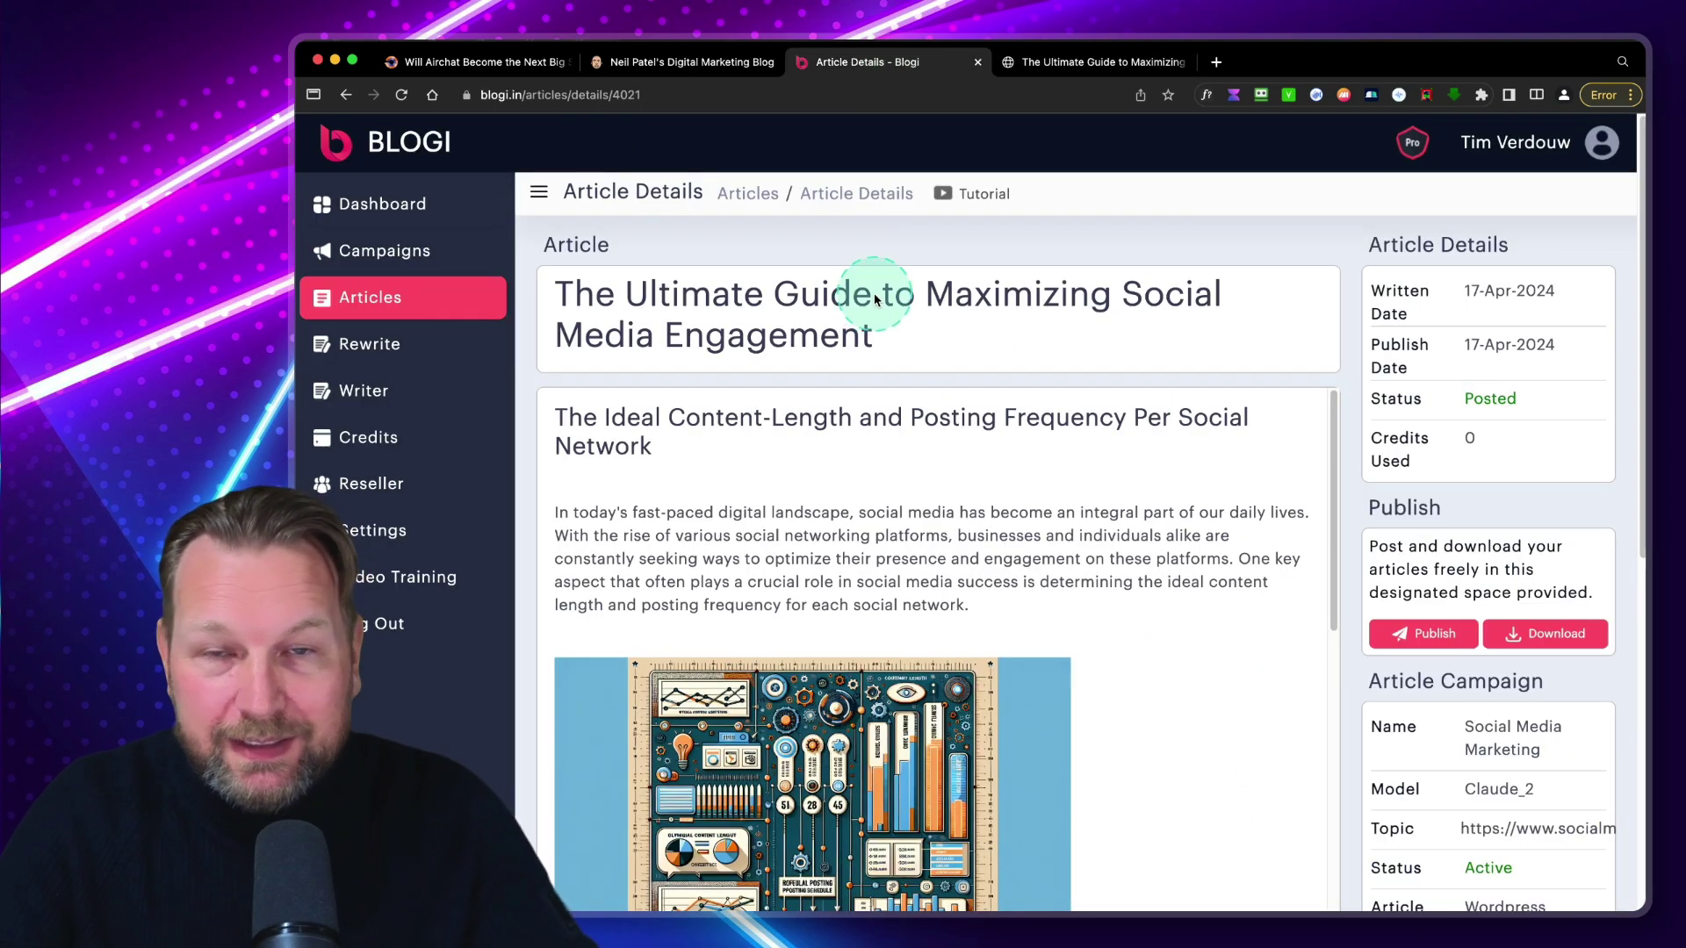
left_click(395, 250)
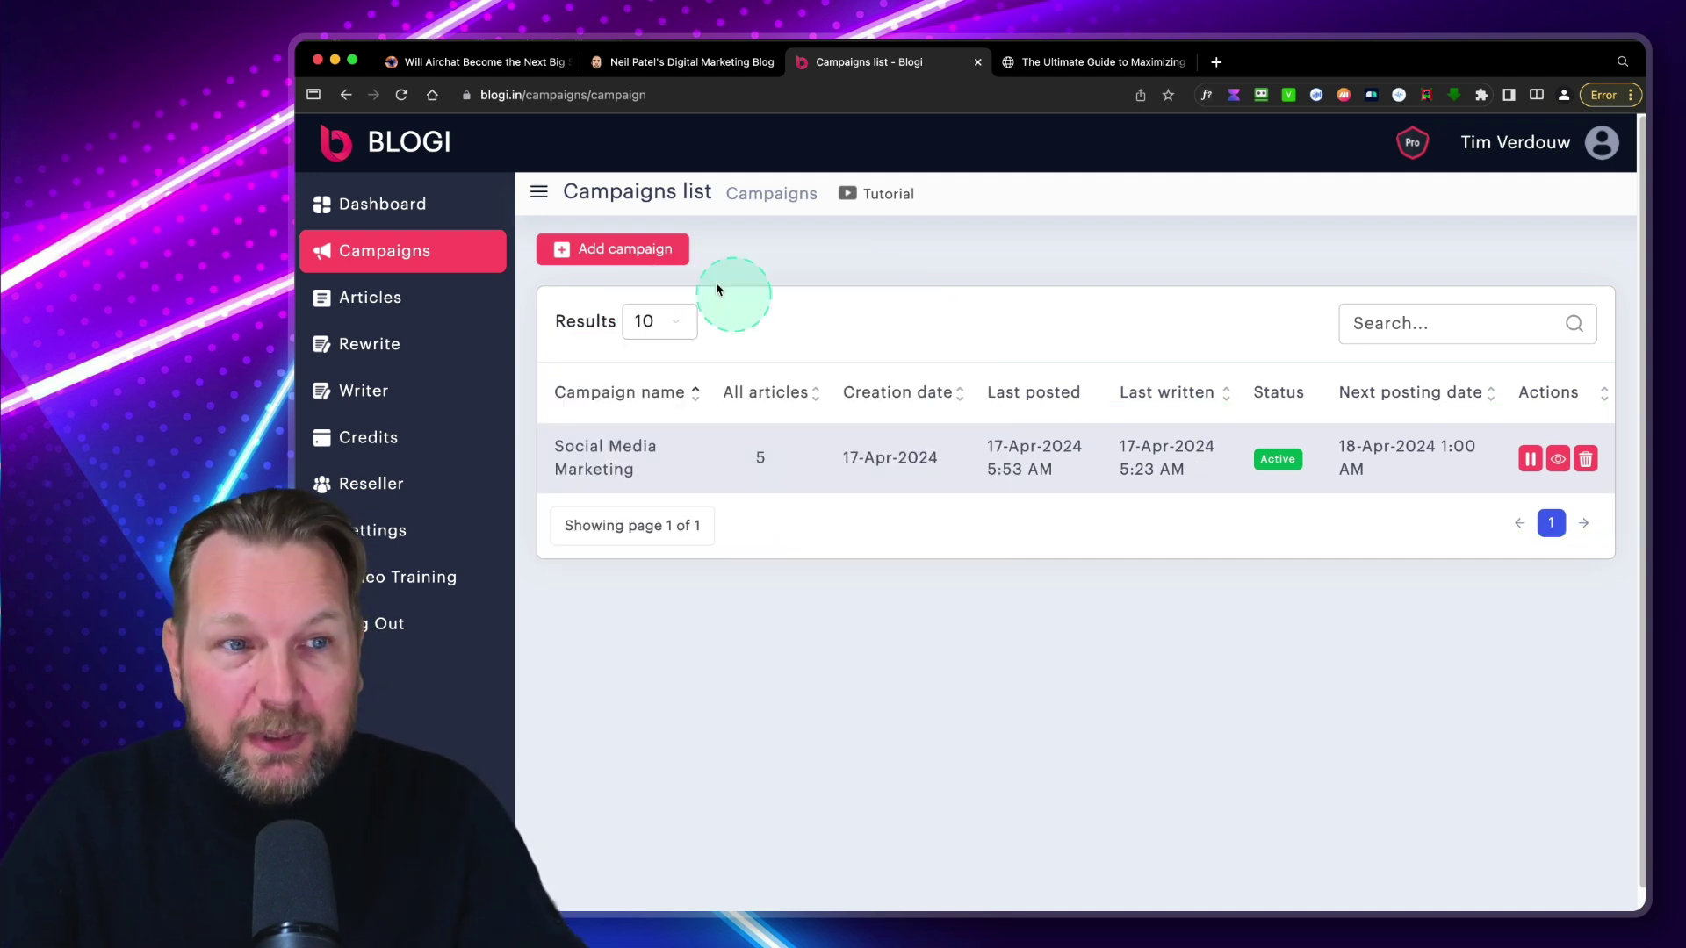
left_click(636, 252)
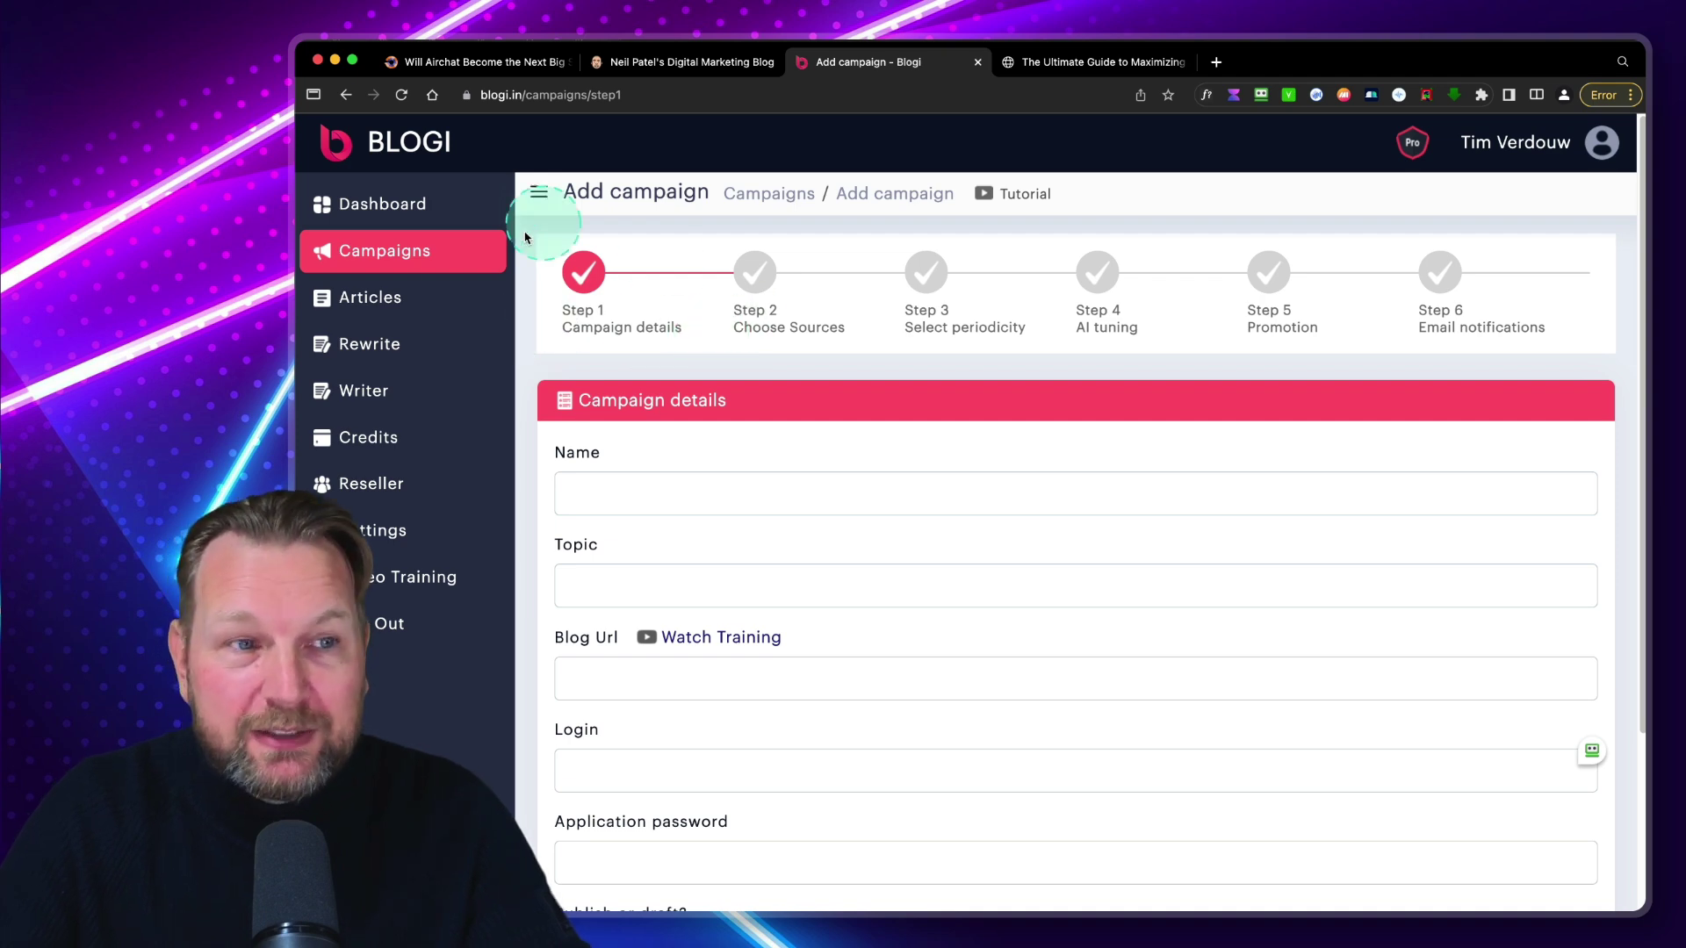
left_click(409, 252)
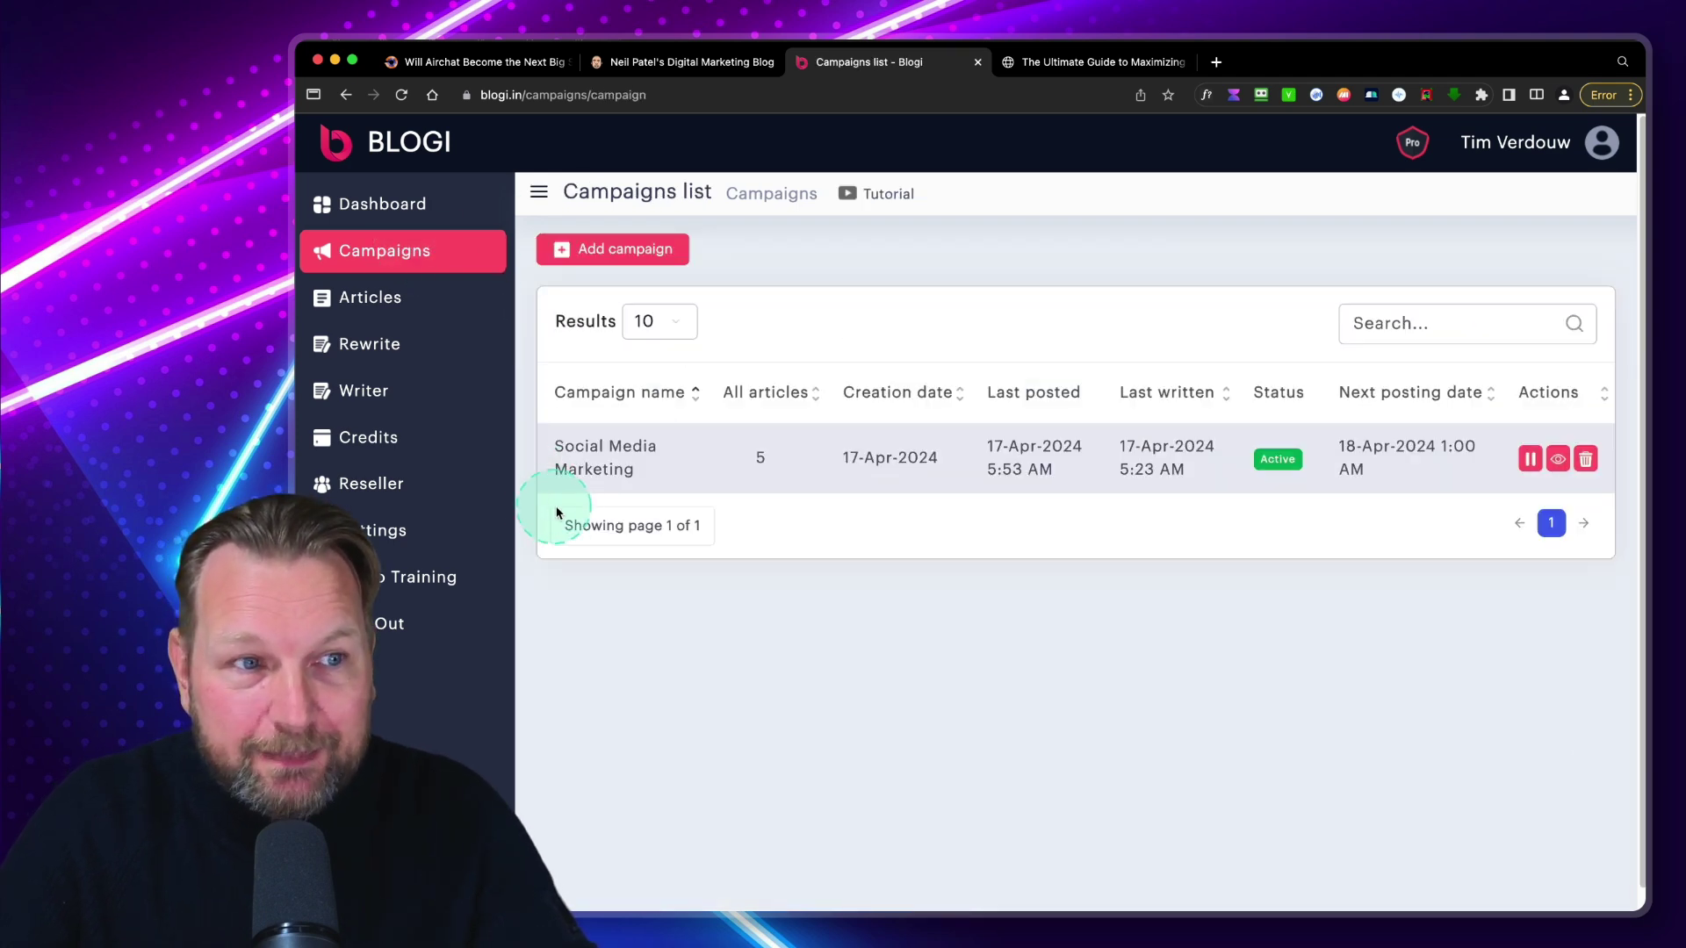
left_click(360, 296)
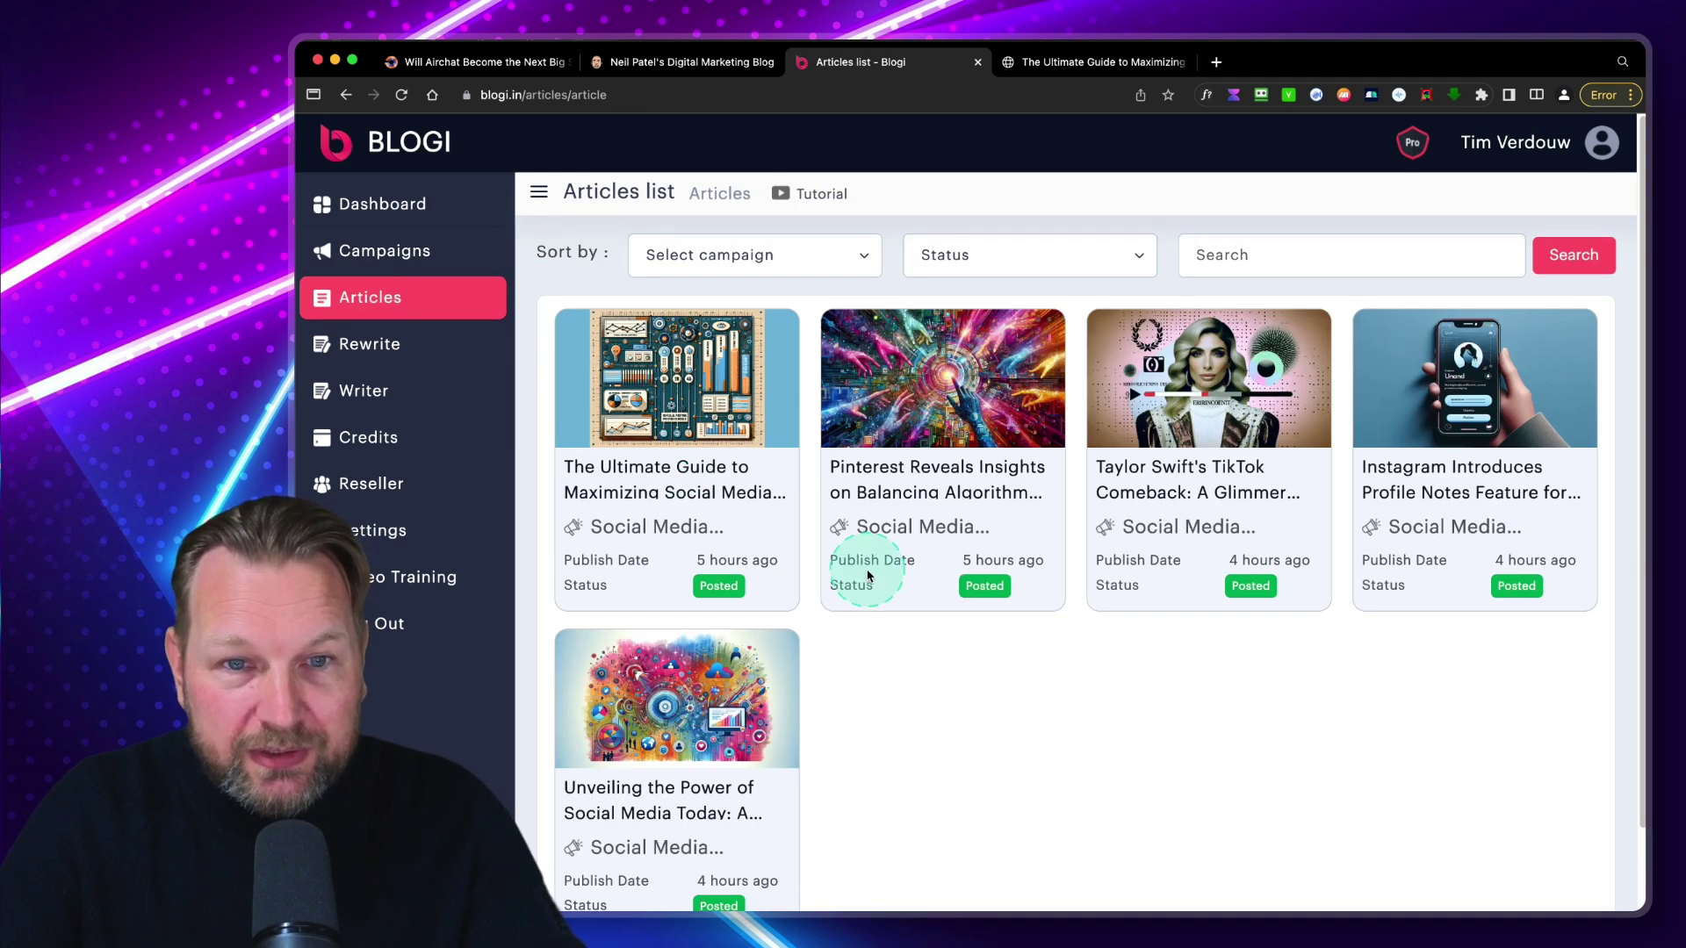
scroll(868, 575, "down", 2)
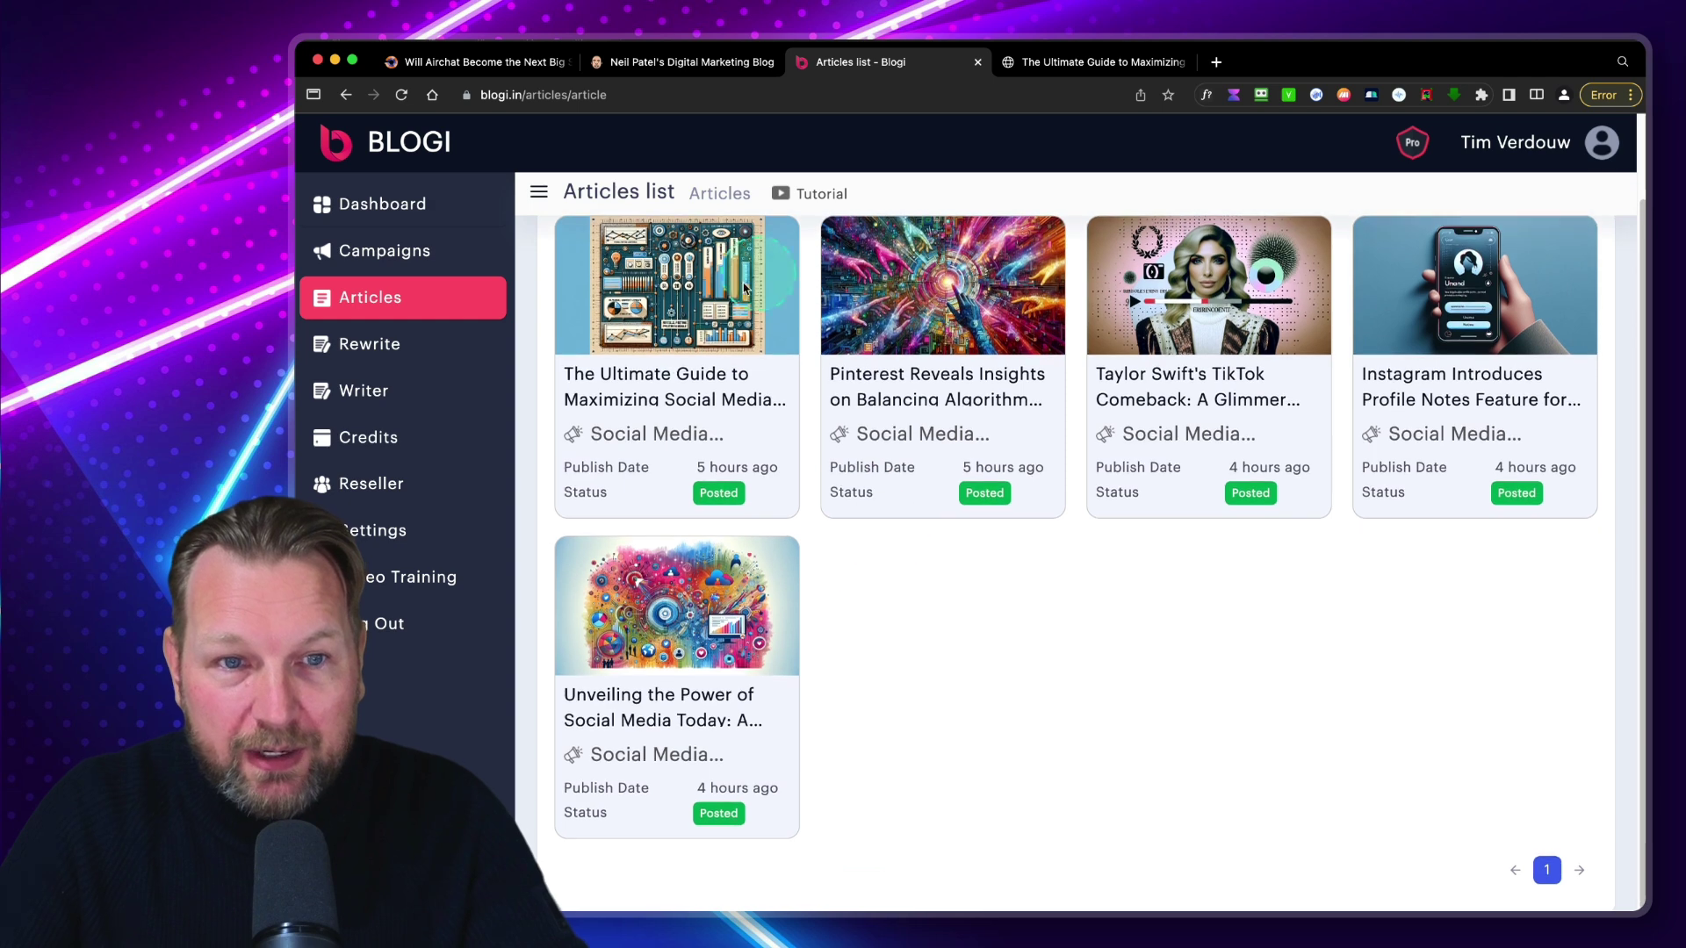
left_click(369, 347)
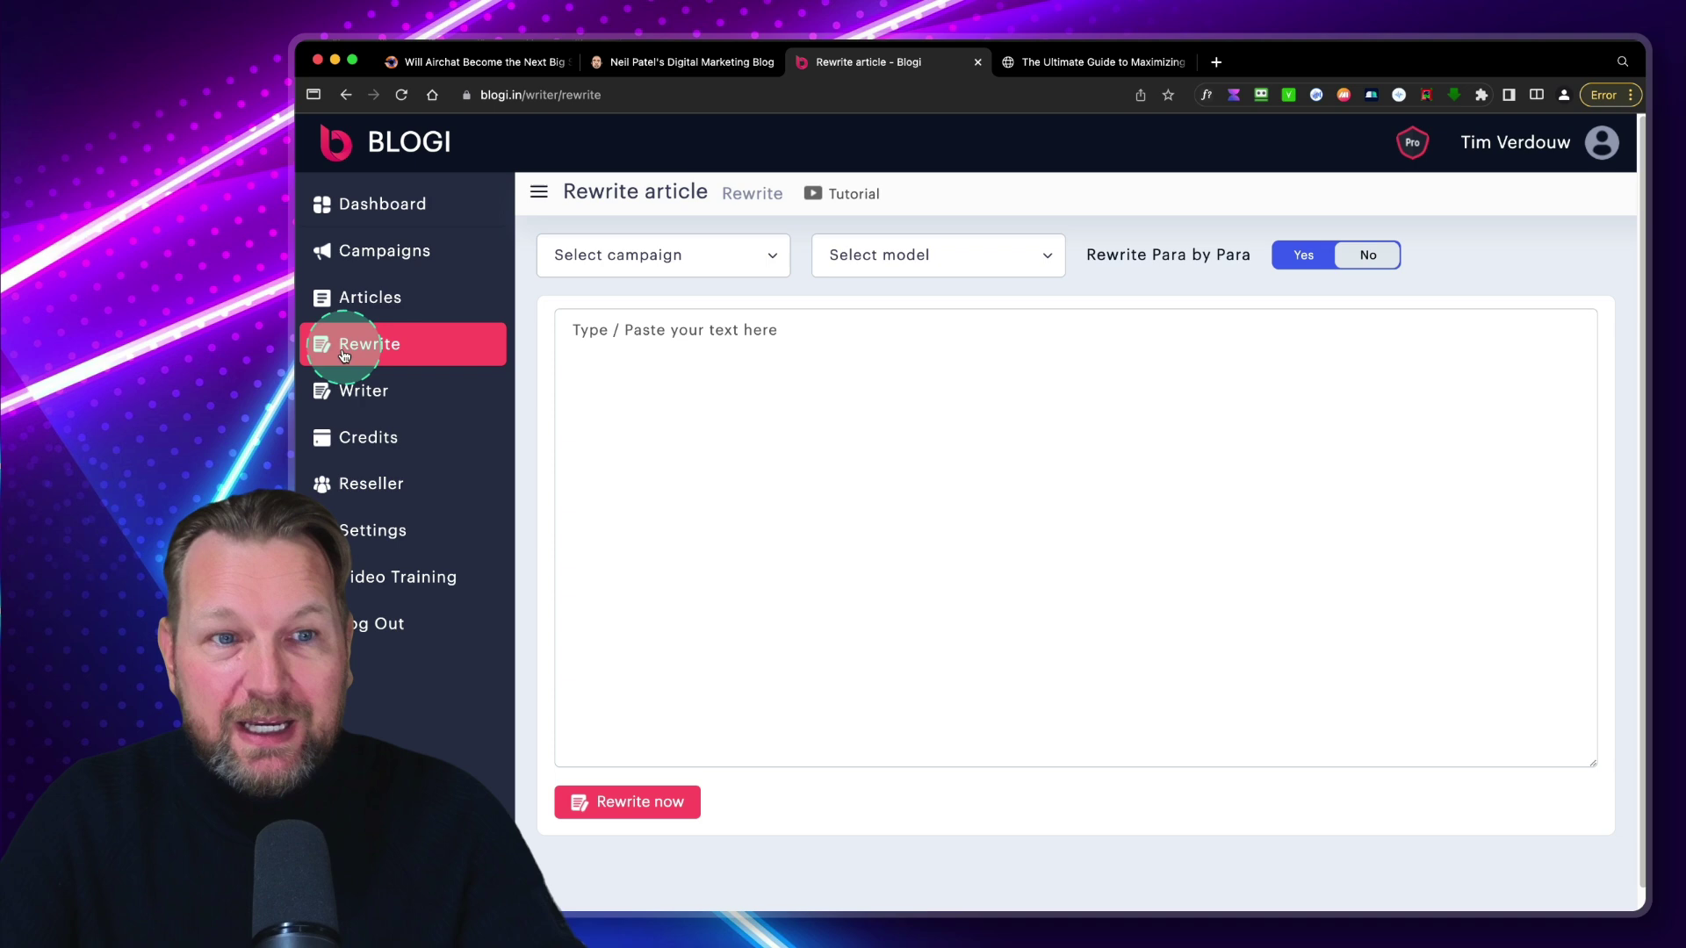
Step: On Neil Patel's blog, dismiss the popup and open 'How to Write Title Tags for SEO'
left_click(678, 63)
left_click(1599, 143)
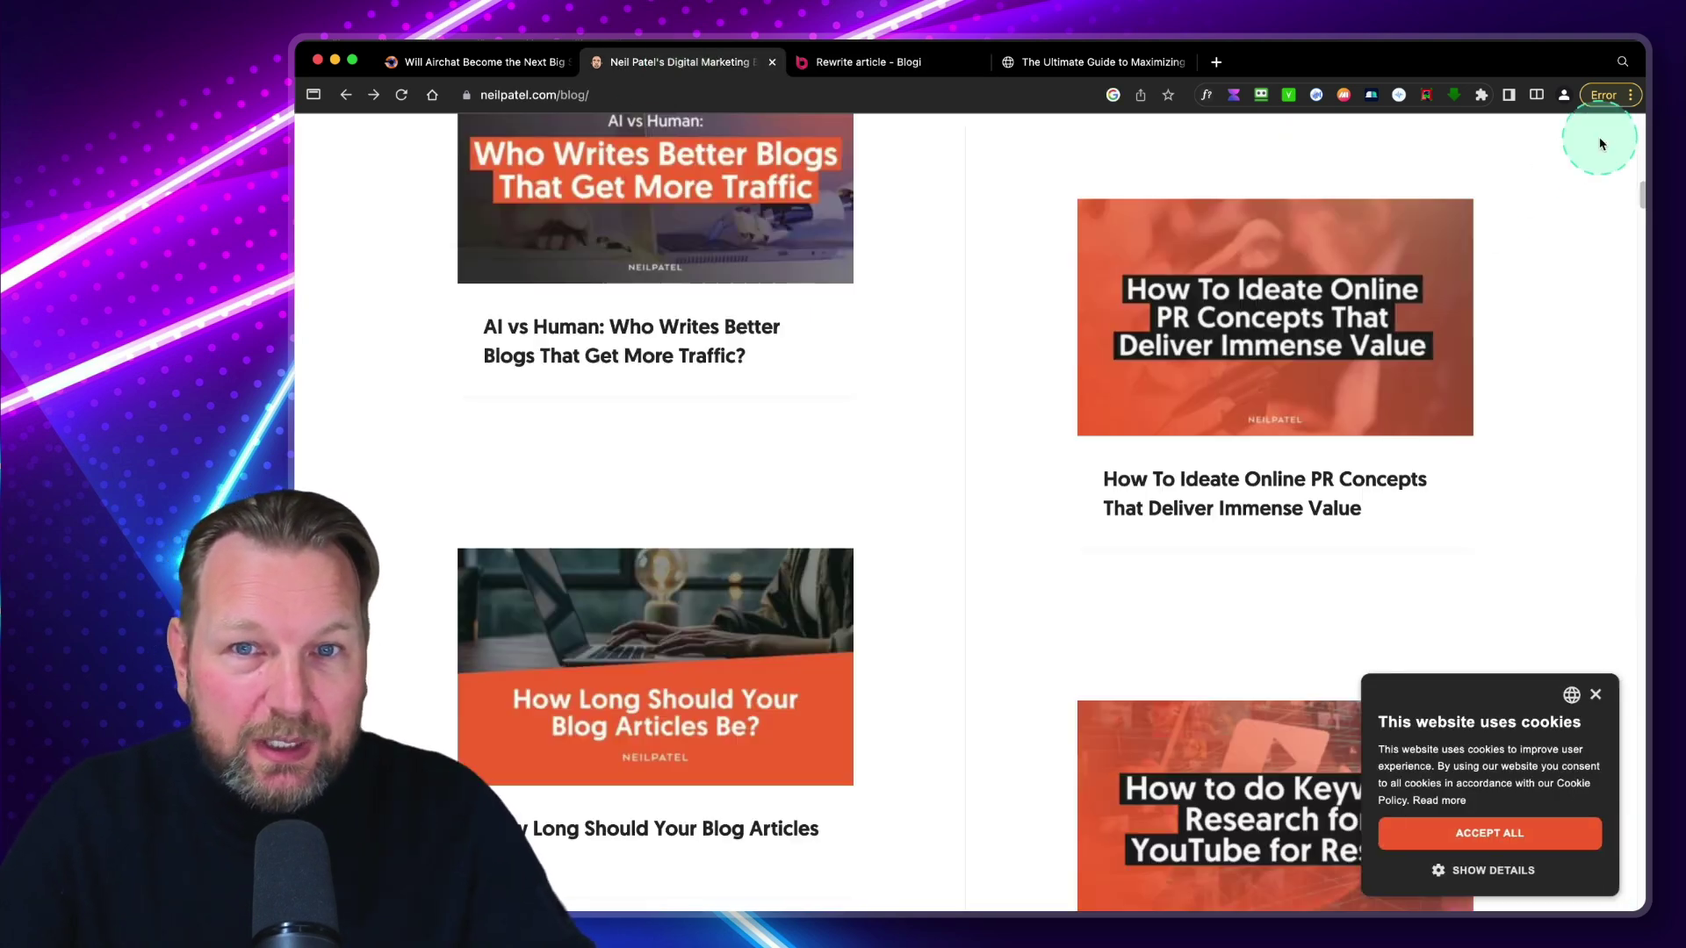
scroll(1087, 549, "down", 3)
scroll(963, 583, "down", 5)
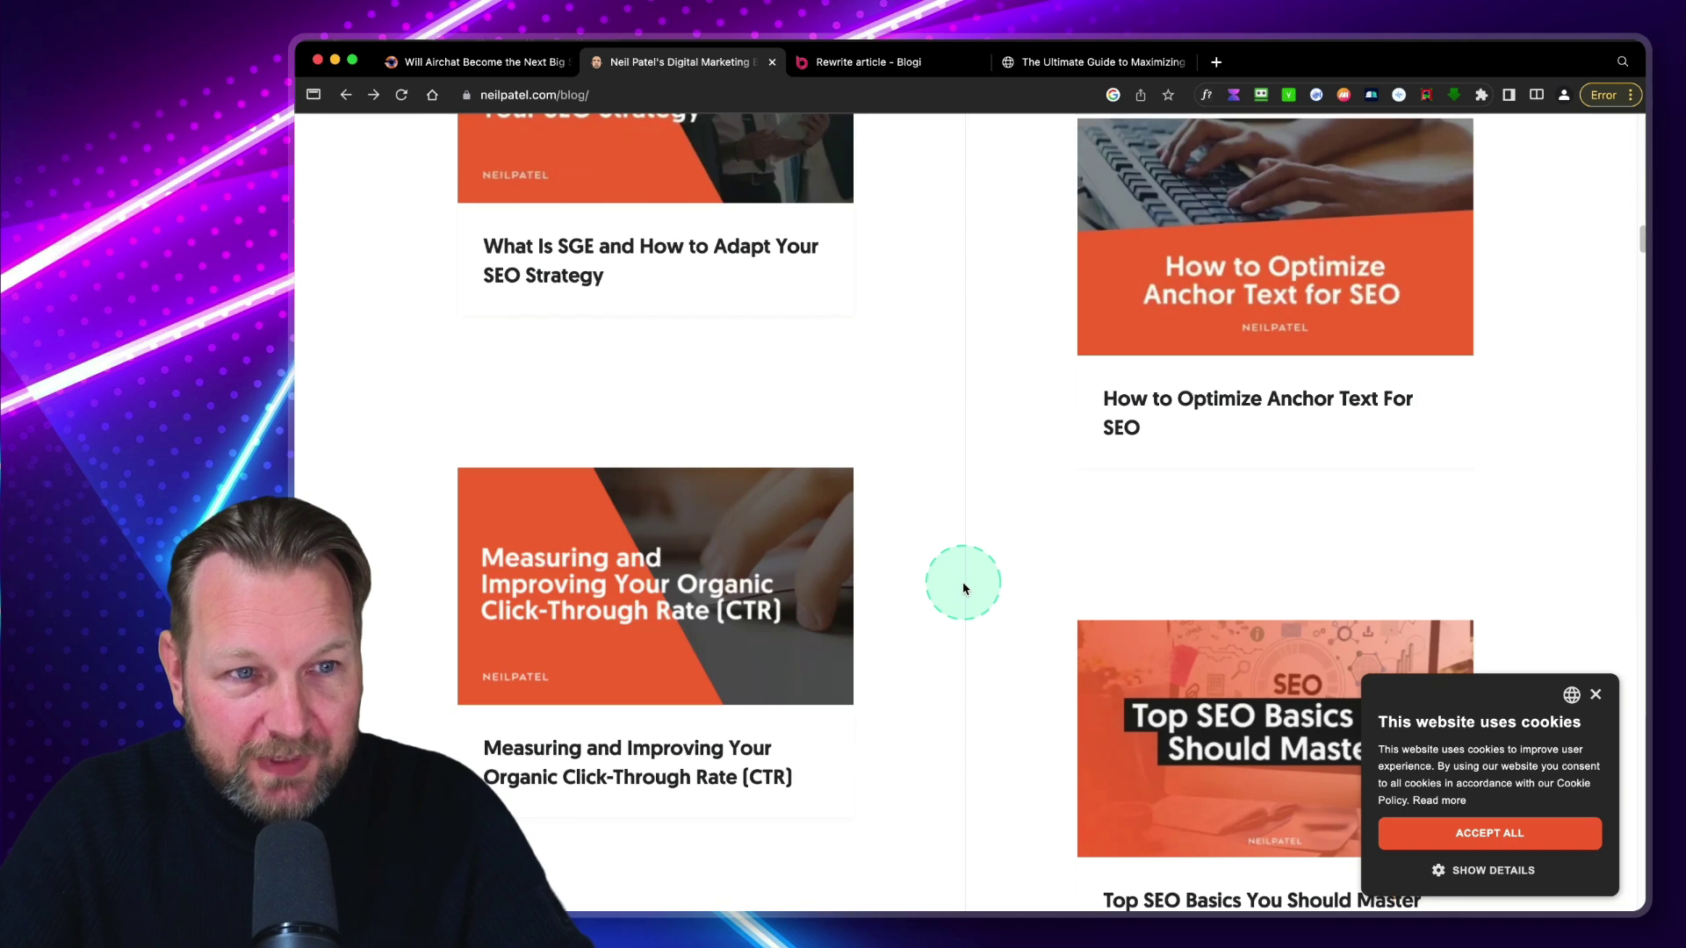
scroll(904, 612, "down", 1)
scroll(904, 614, "down", 8)
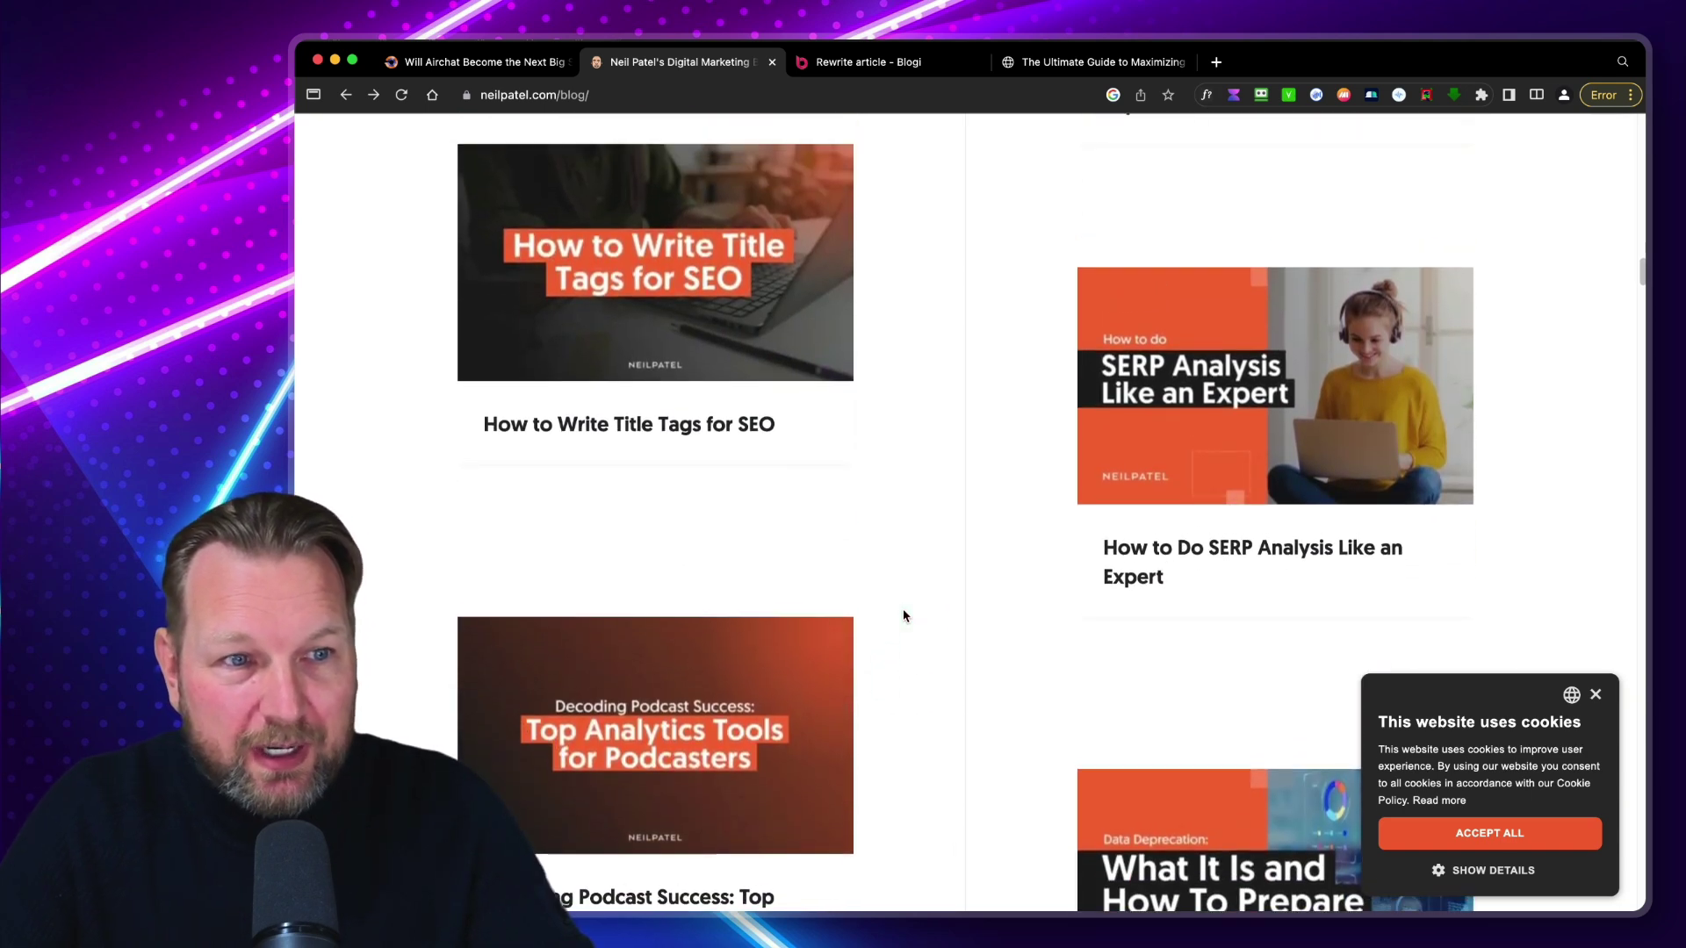
left_click(698, 436)
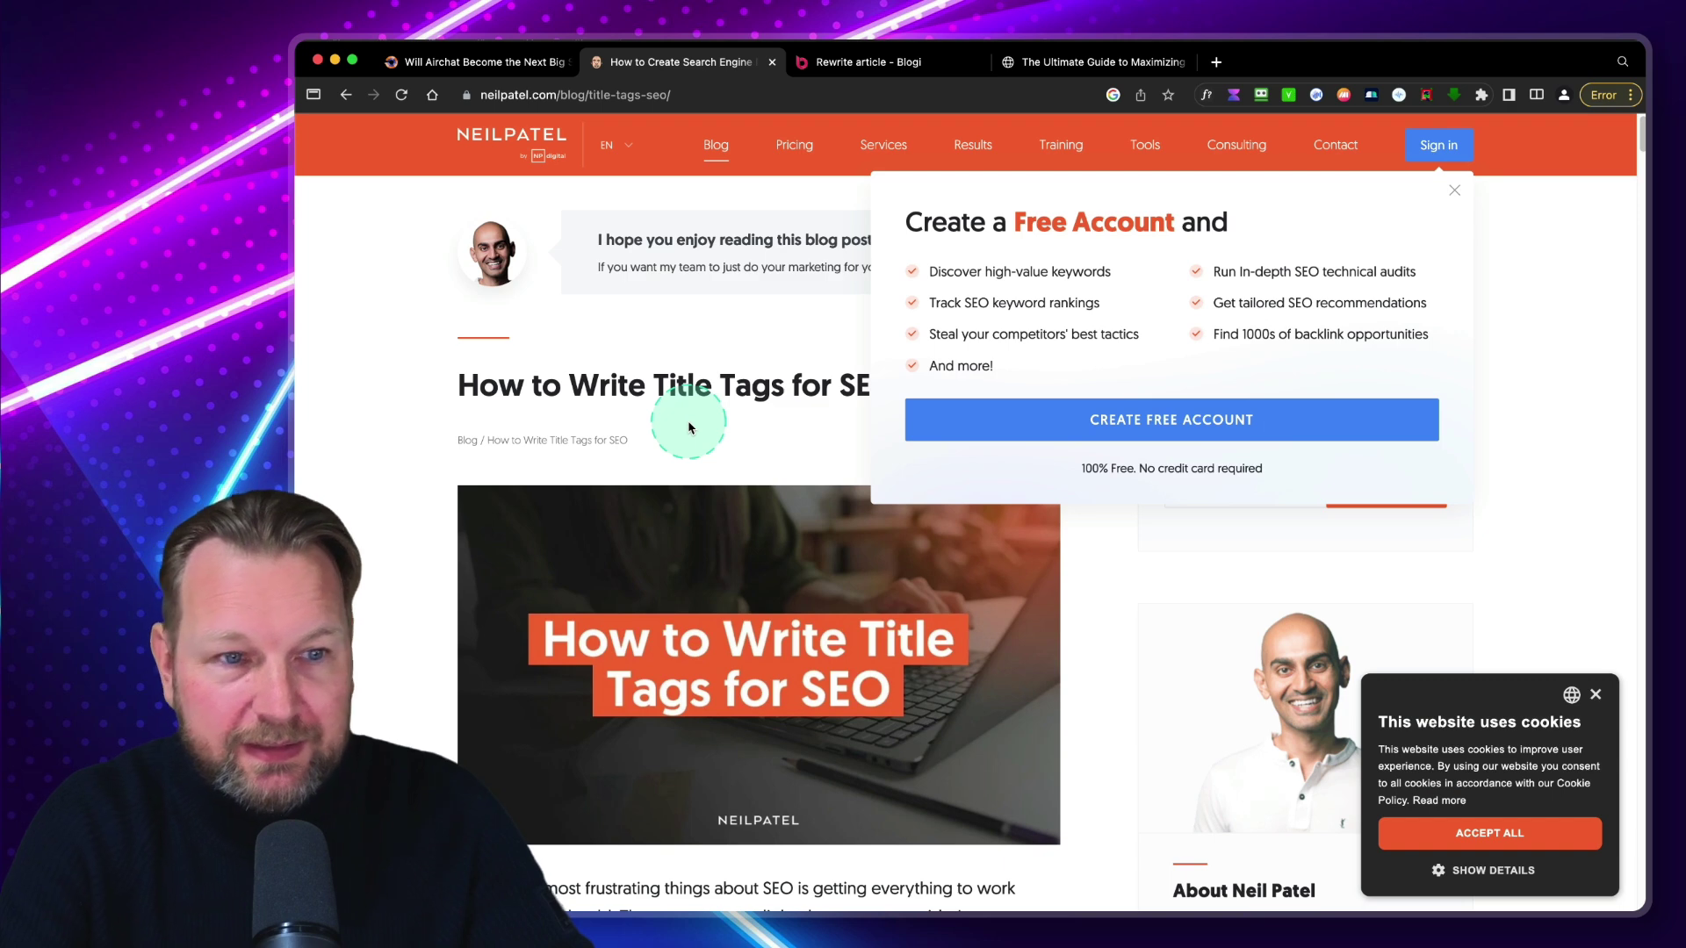
Step: Copy the post's title and paste it into Blogi's rewrite box
left_click(1455, 198)
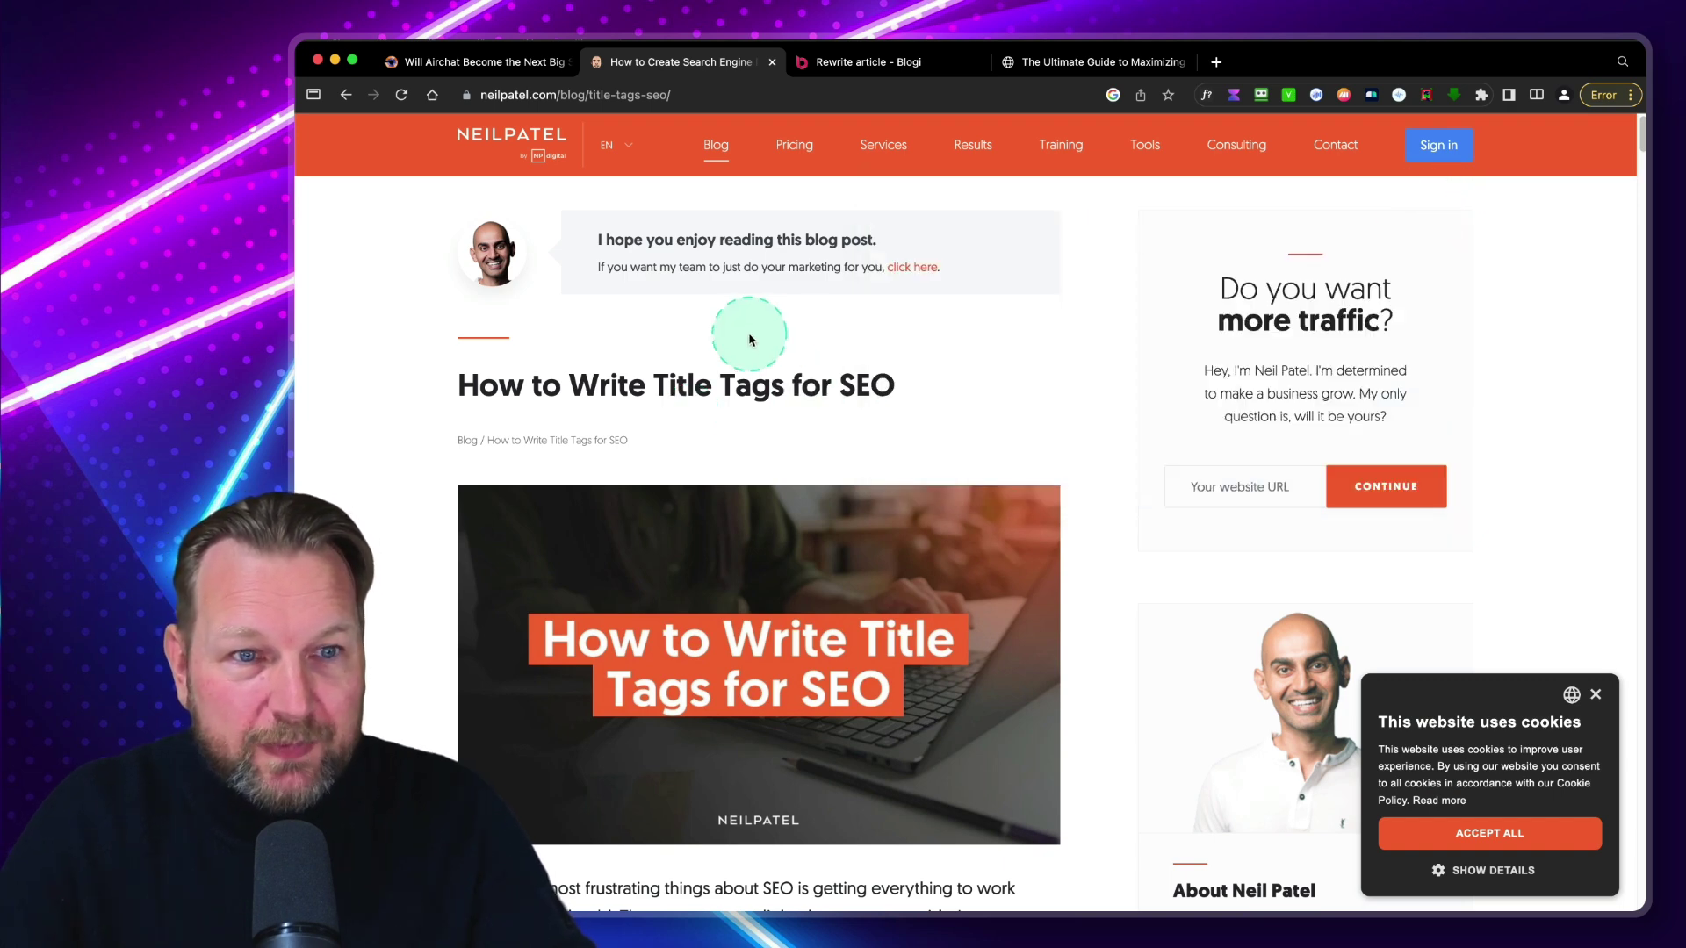
left_click_drag(914, 383, 519, 387)
key("super+c")
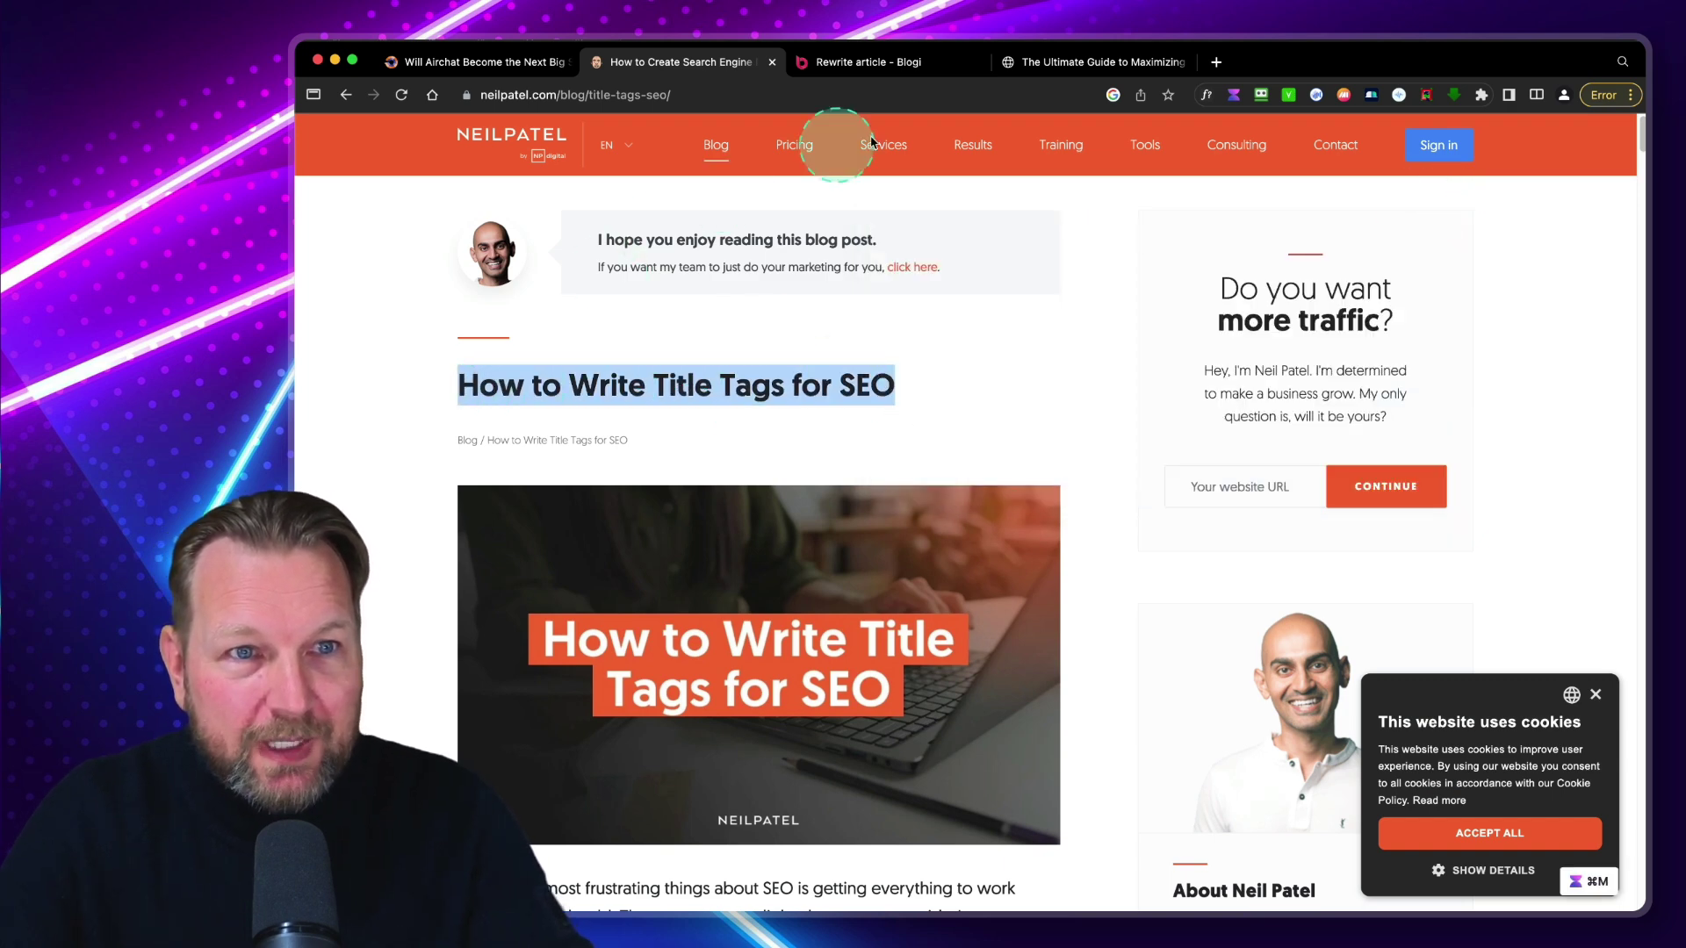
left_click(878, 63)
left_click(753, 331)
key("super+v")
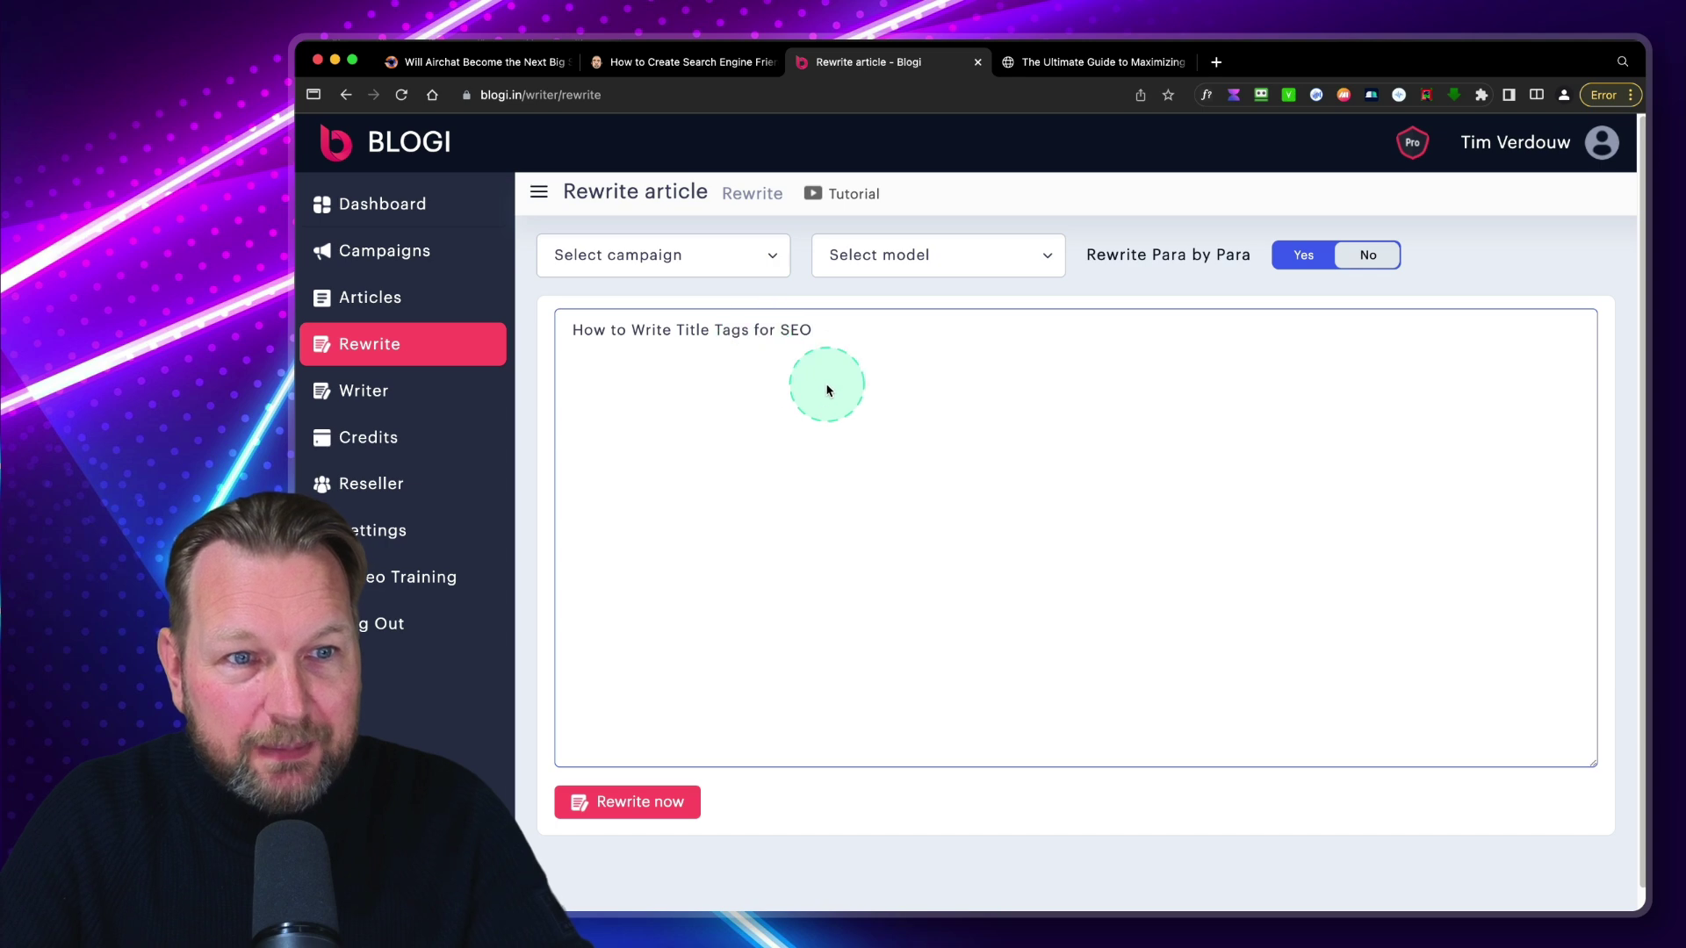
Step: Back in the post, select the whole article body through its closing question
left_click(714, 63)
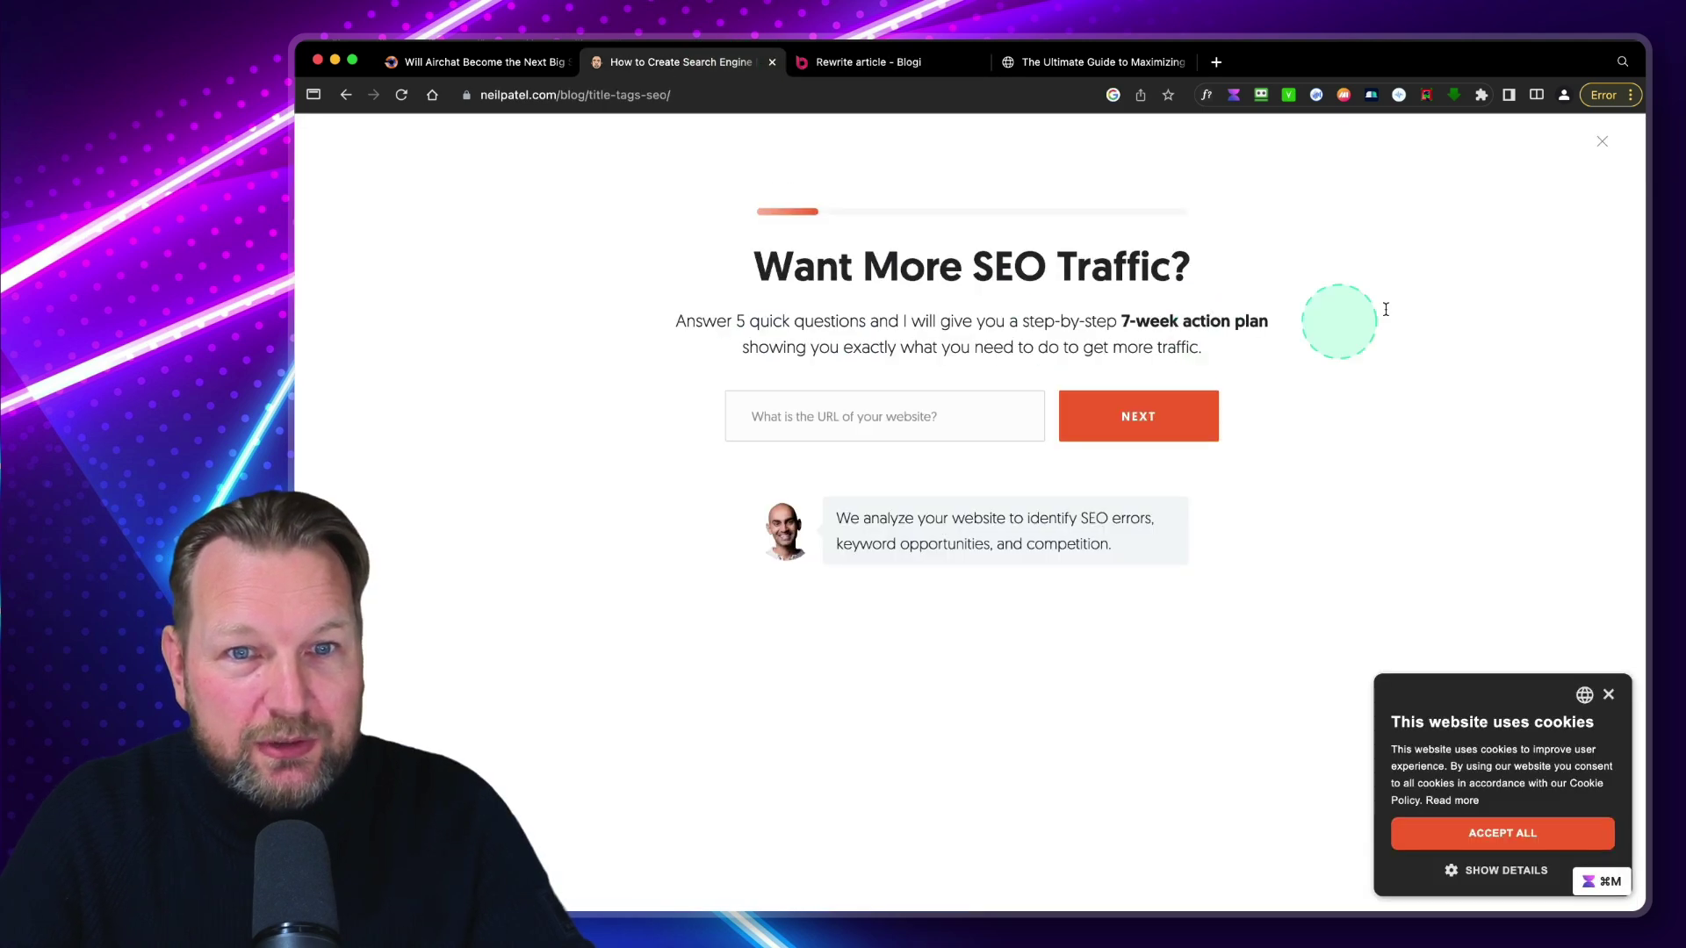
left_click(1600, 145)
scroll(1010, 466, "down", 5)
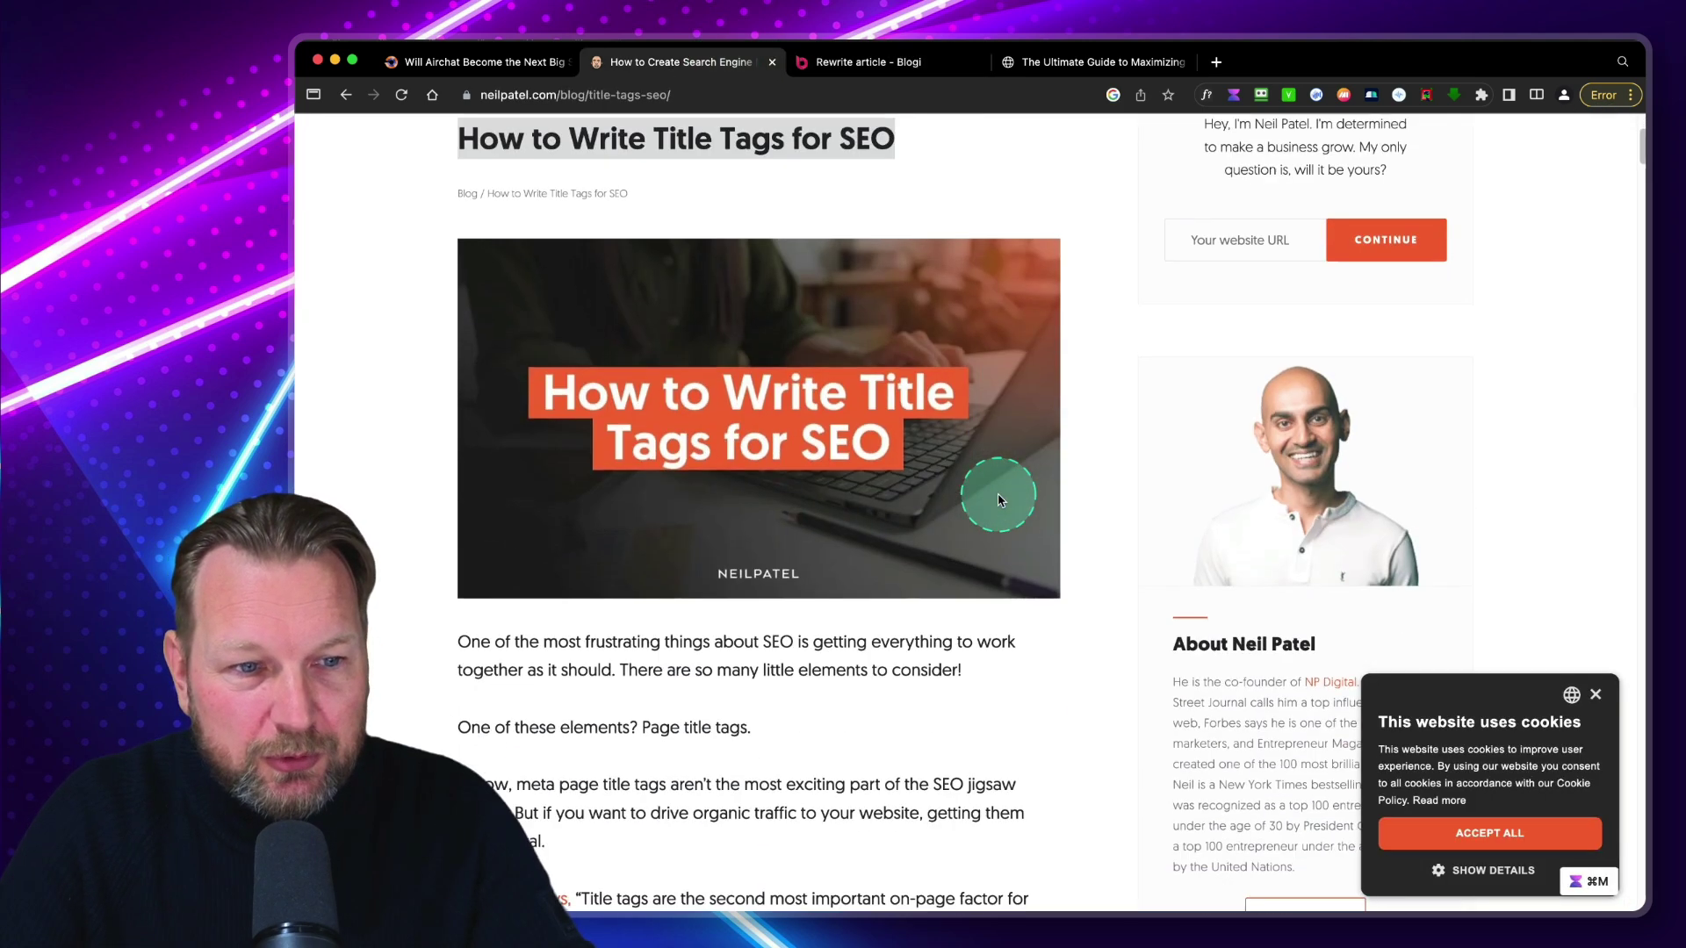
left_click_drag(465, 484, 907, 471)
scroll(738, 609, "down", 12)
scroll(737, 611, "down", 14)
scroll(738, 610, "down", 11)
scroll(738, 606, "down", 3)
scroll(841, 470, "up", 1)
scroll(843, 471, "down", 20)
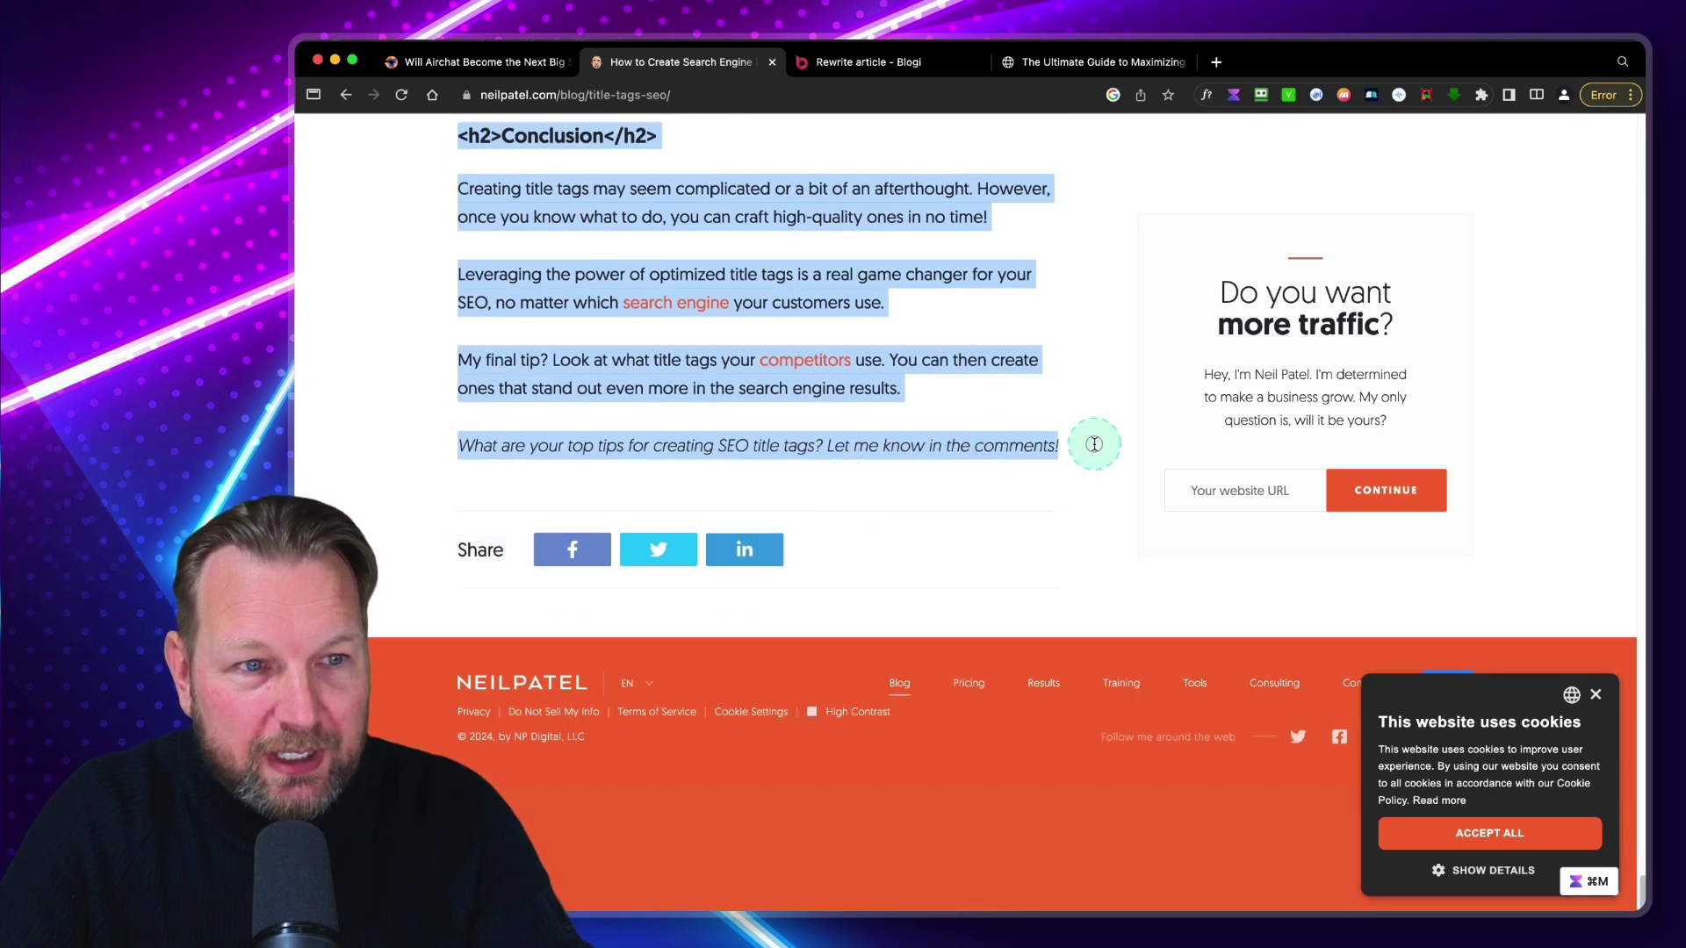
left_click_drag(1094, 445, 903, 75)
Step: Paste the article, choose Social Media Marketing and OpenAI GPT 3 5, and rewrite it
left_click(863, 61)
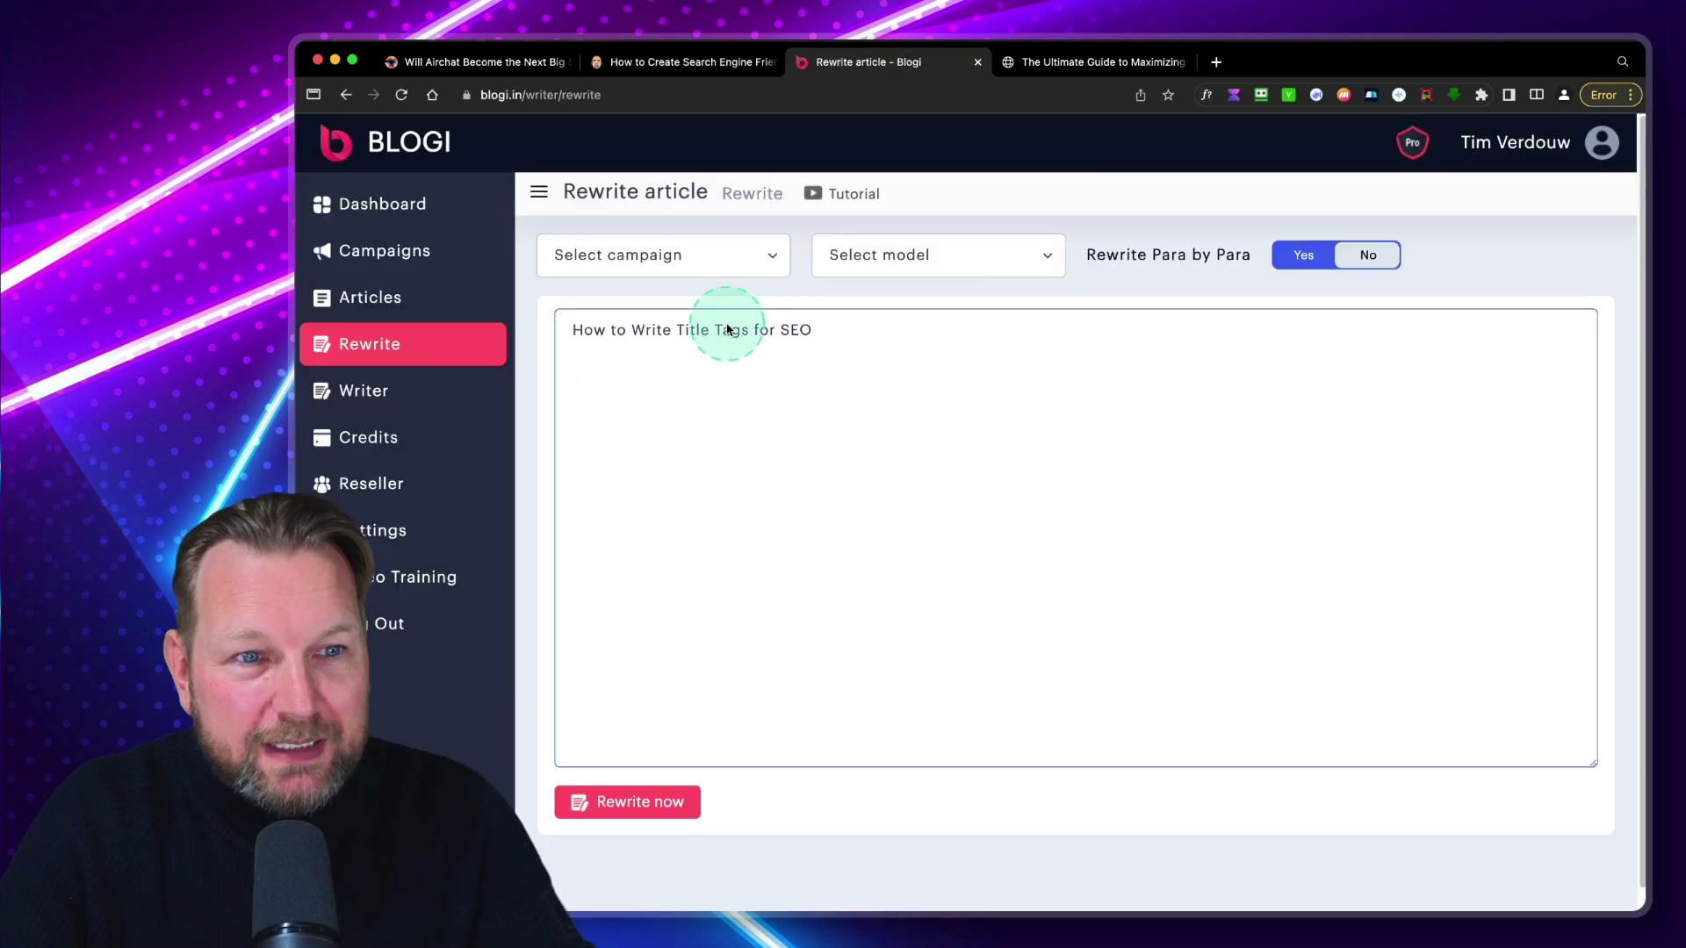
key("super+v")
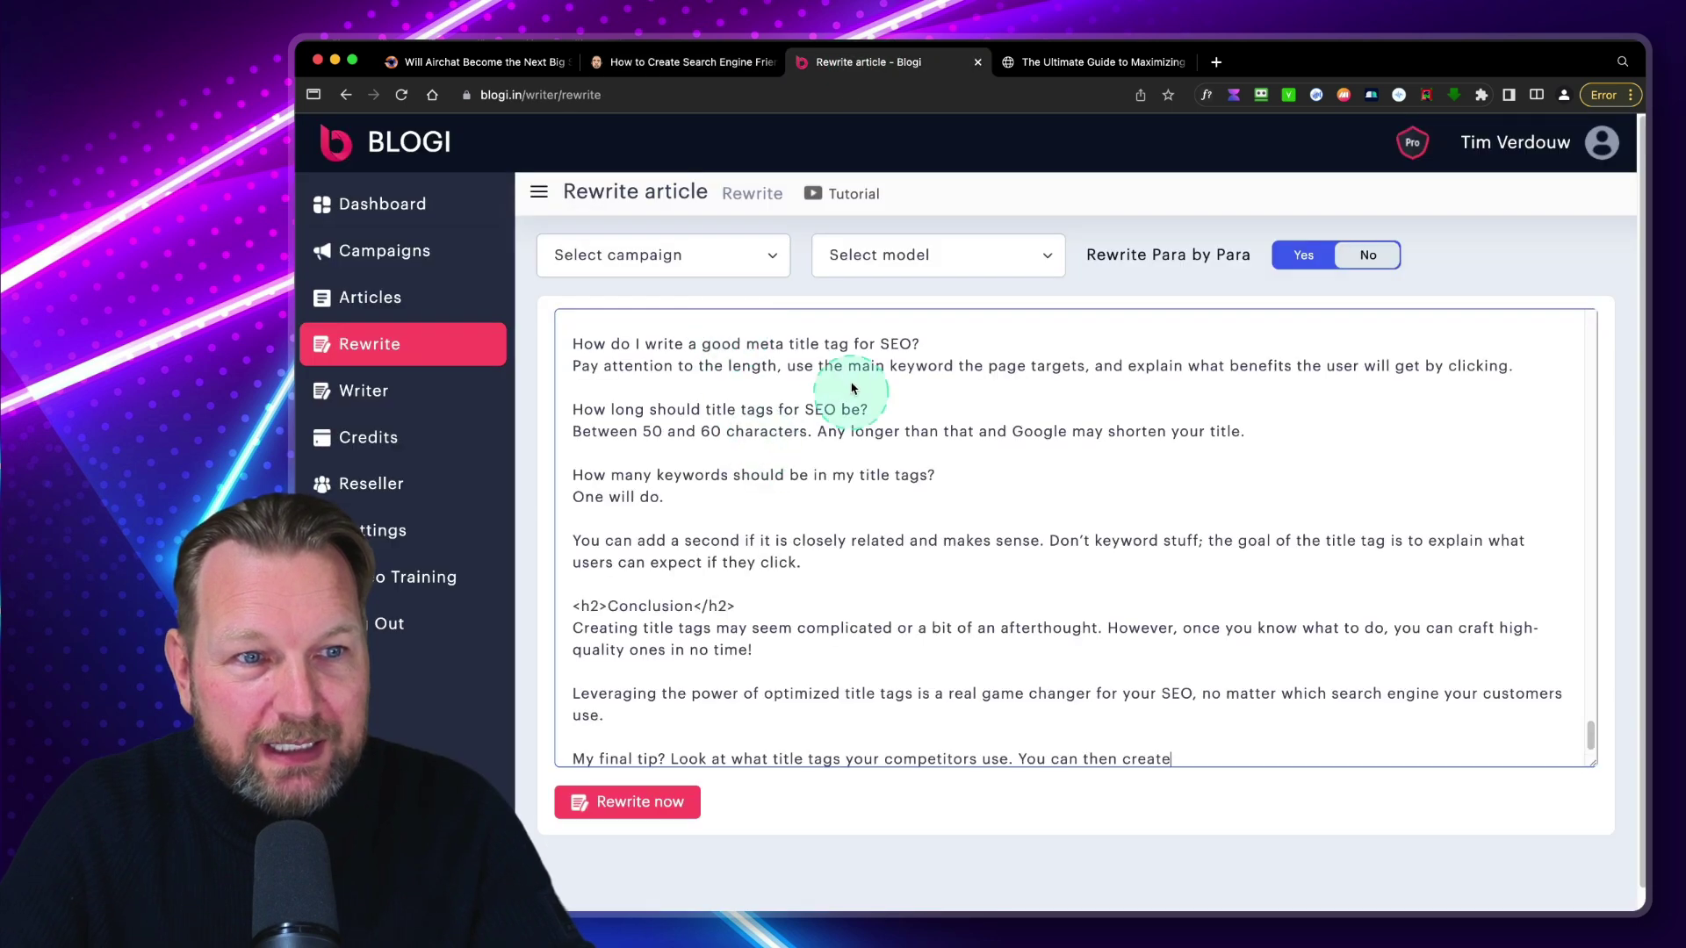
left_click(622, 809)
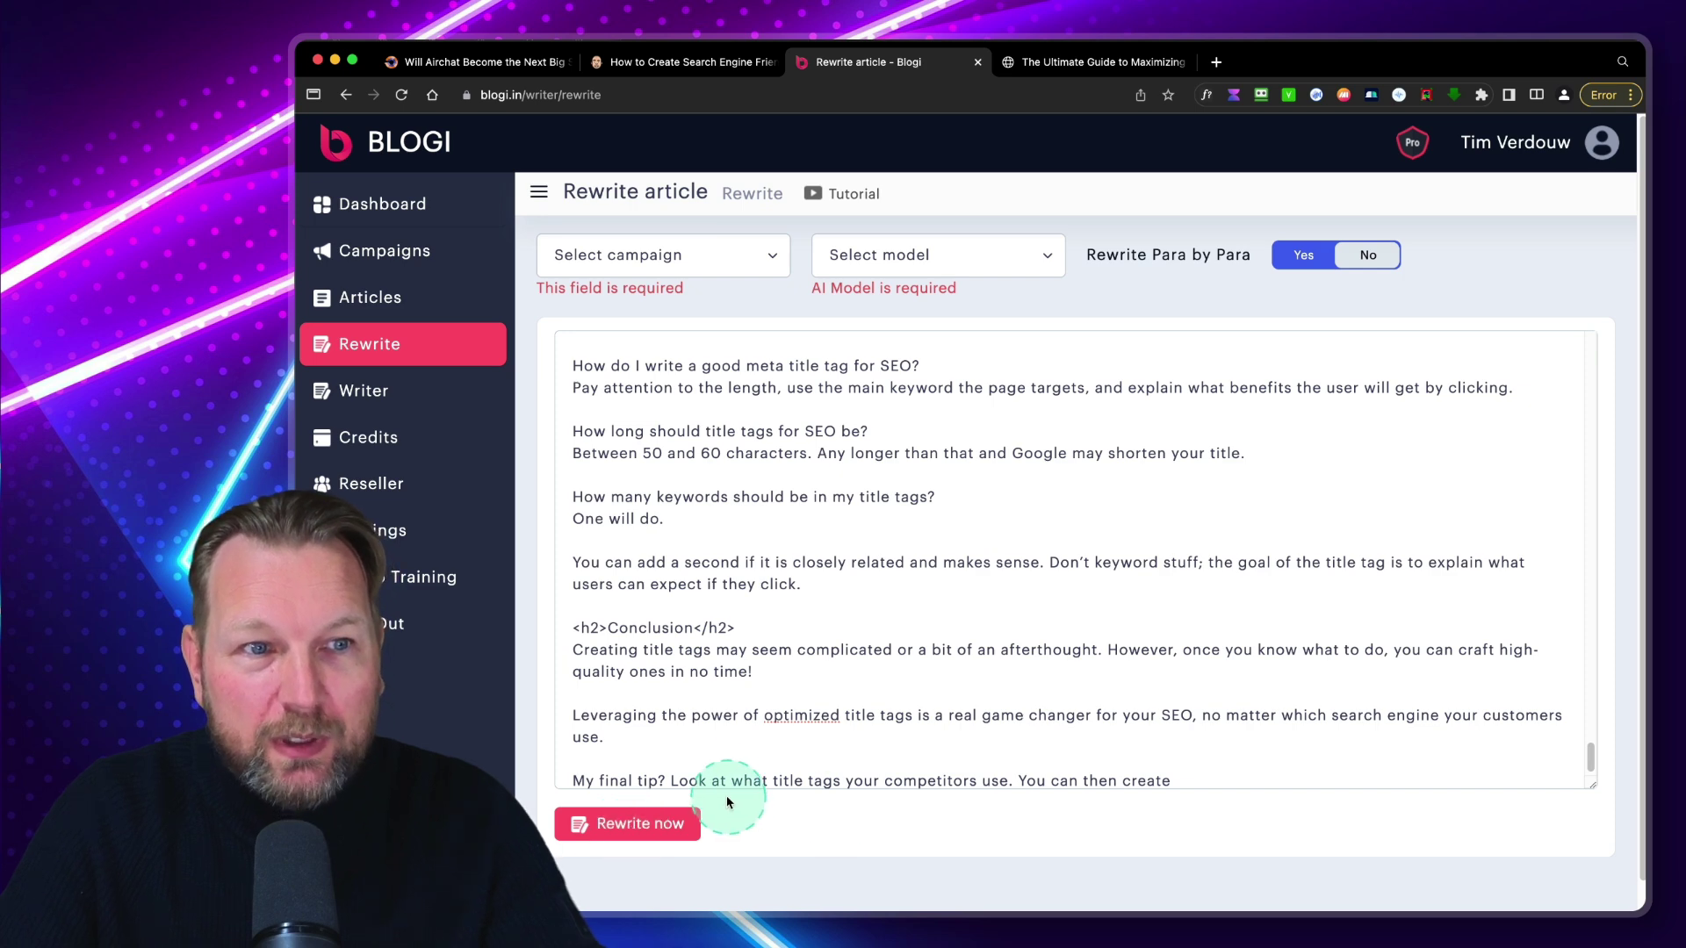
left_click(691, 276)
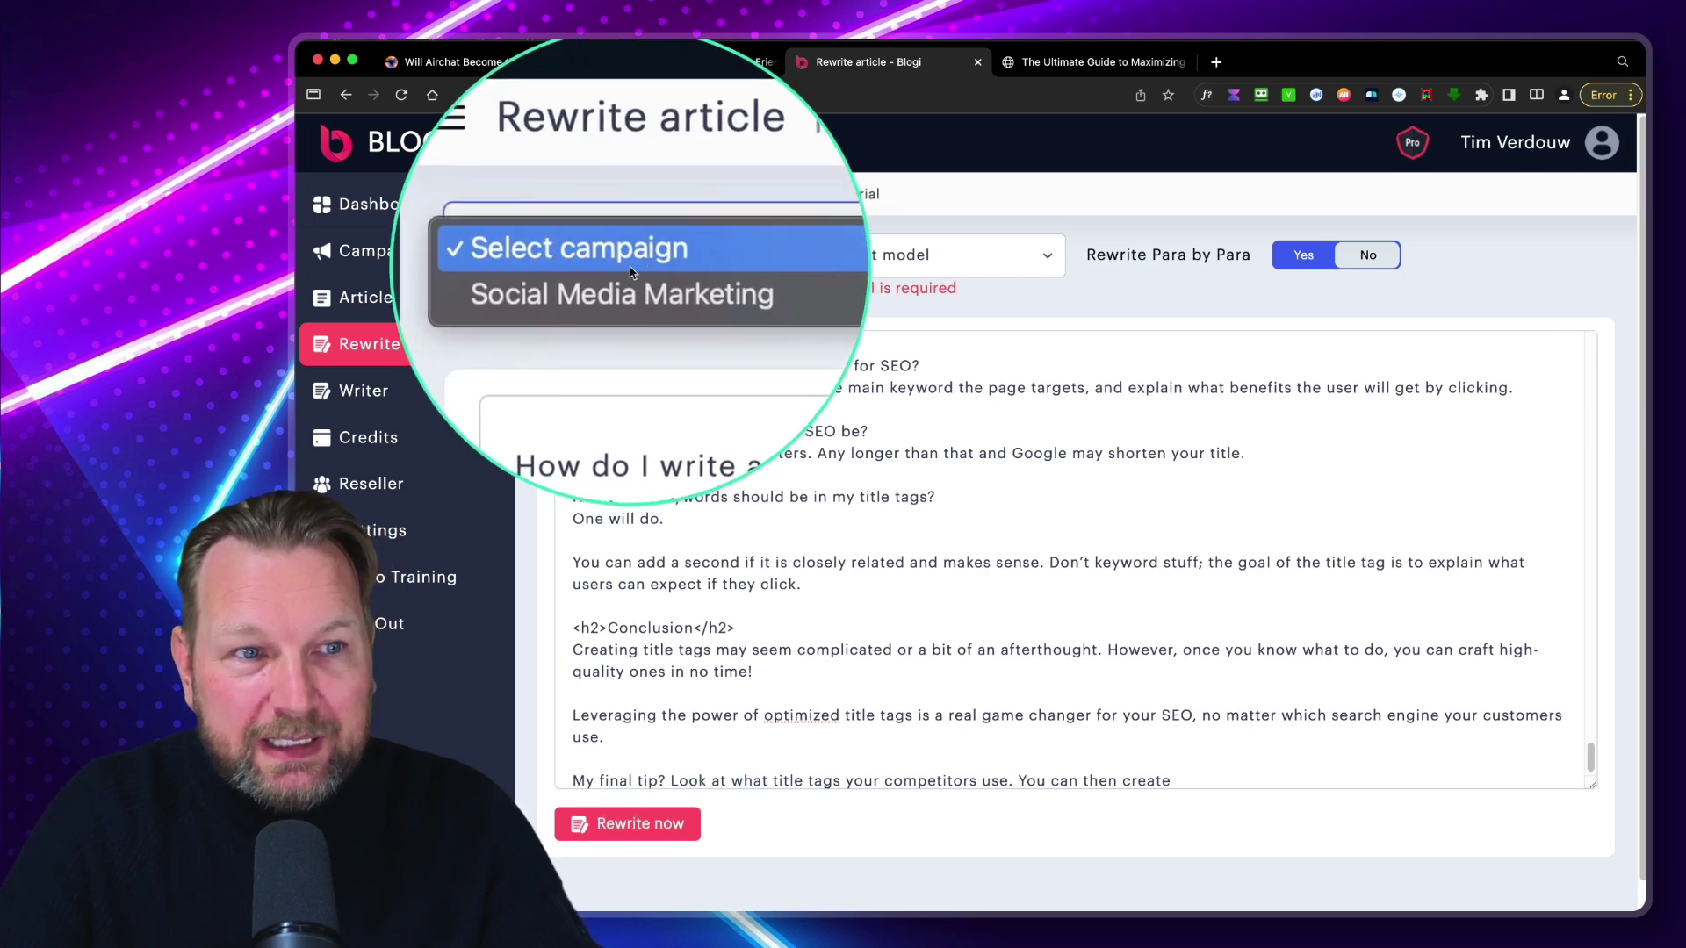
left_click(619, 279)
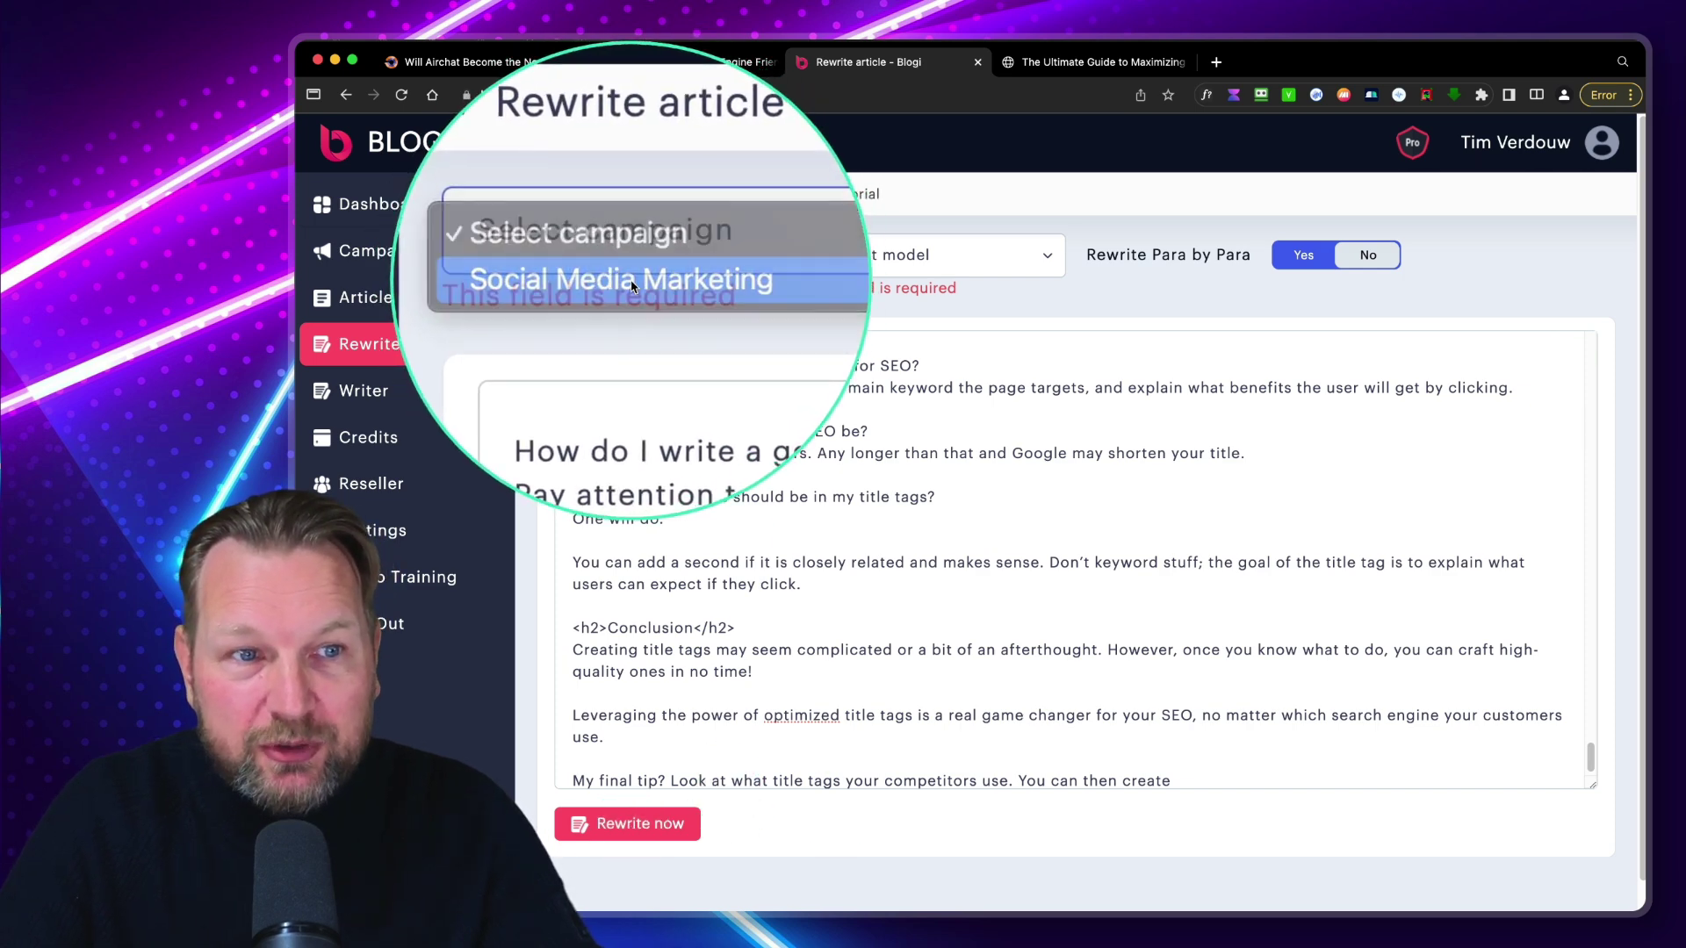
left_click(944, 255)
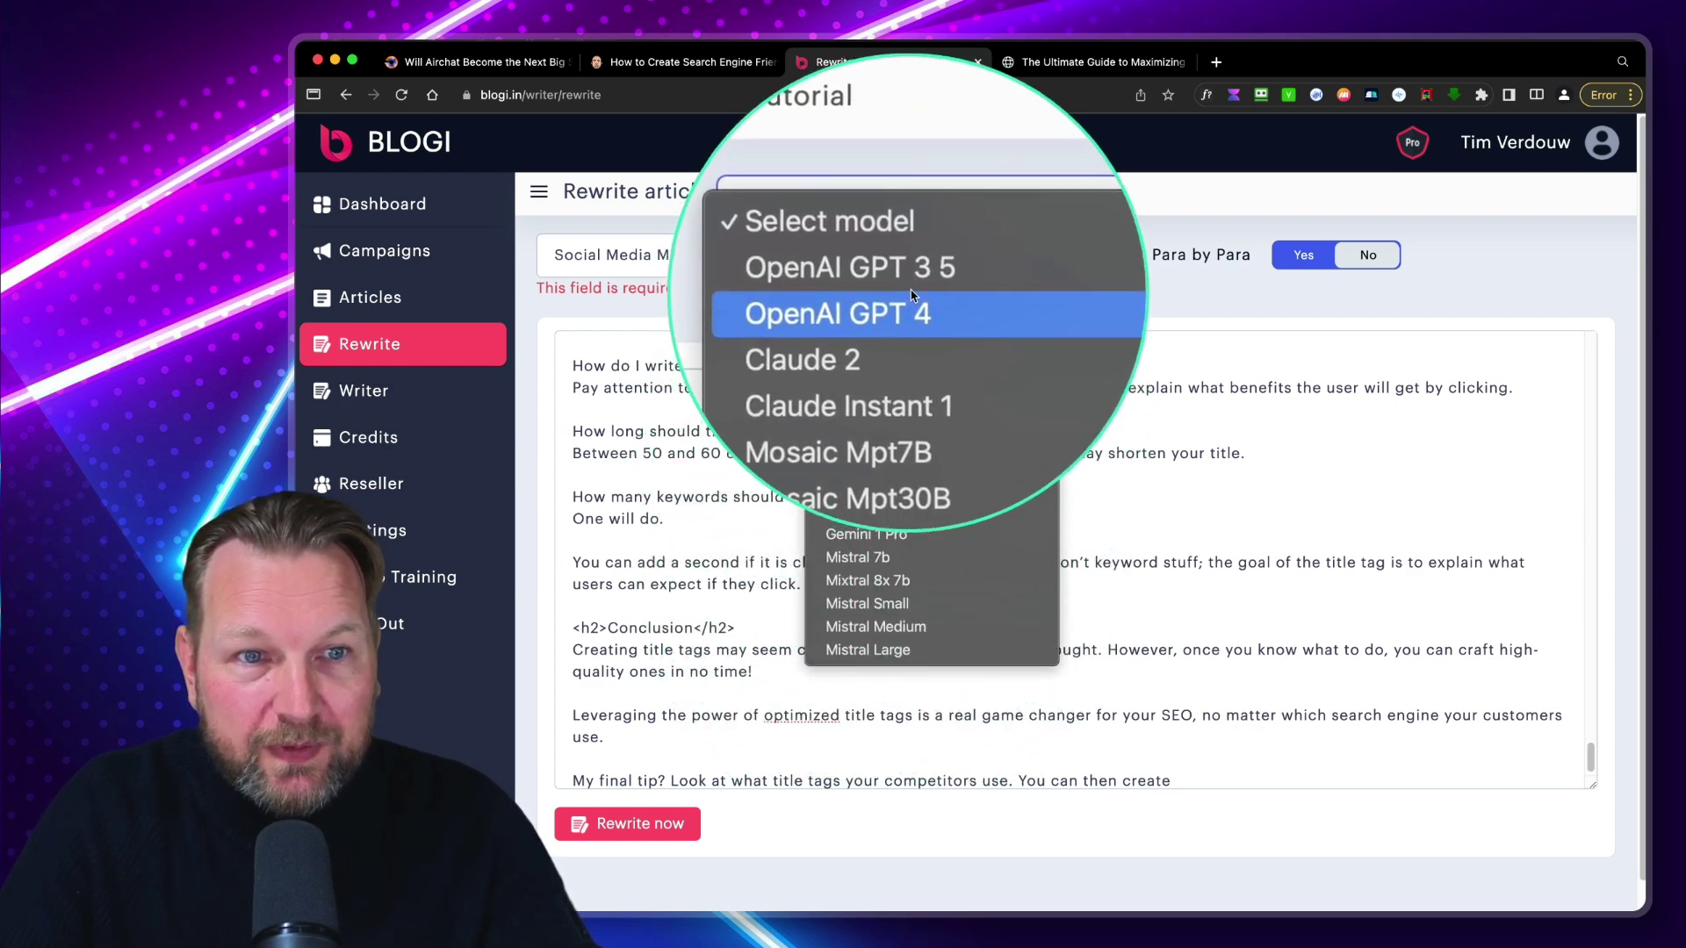
left_click(913, 290)
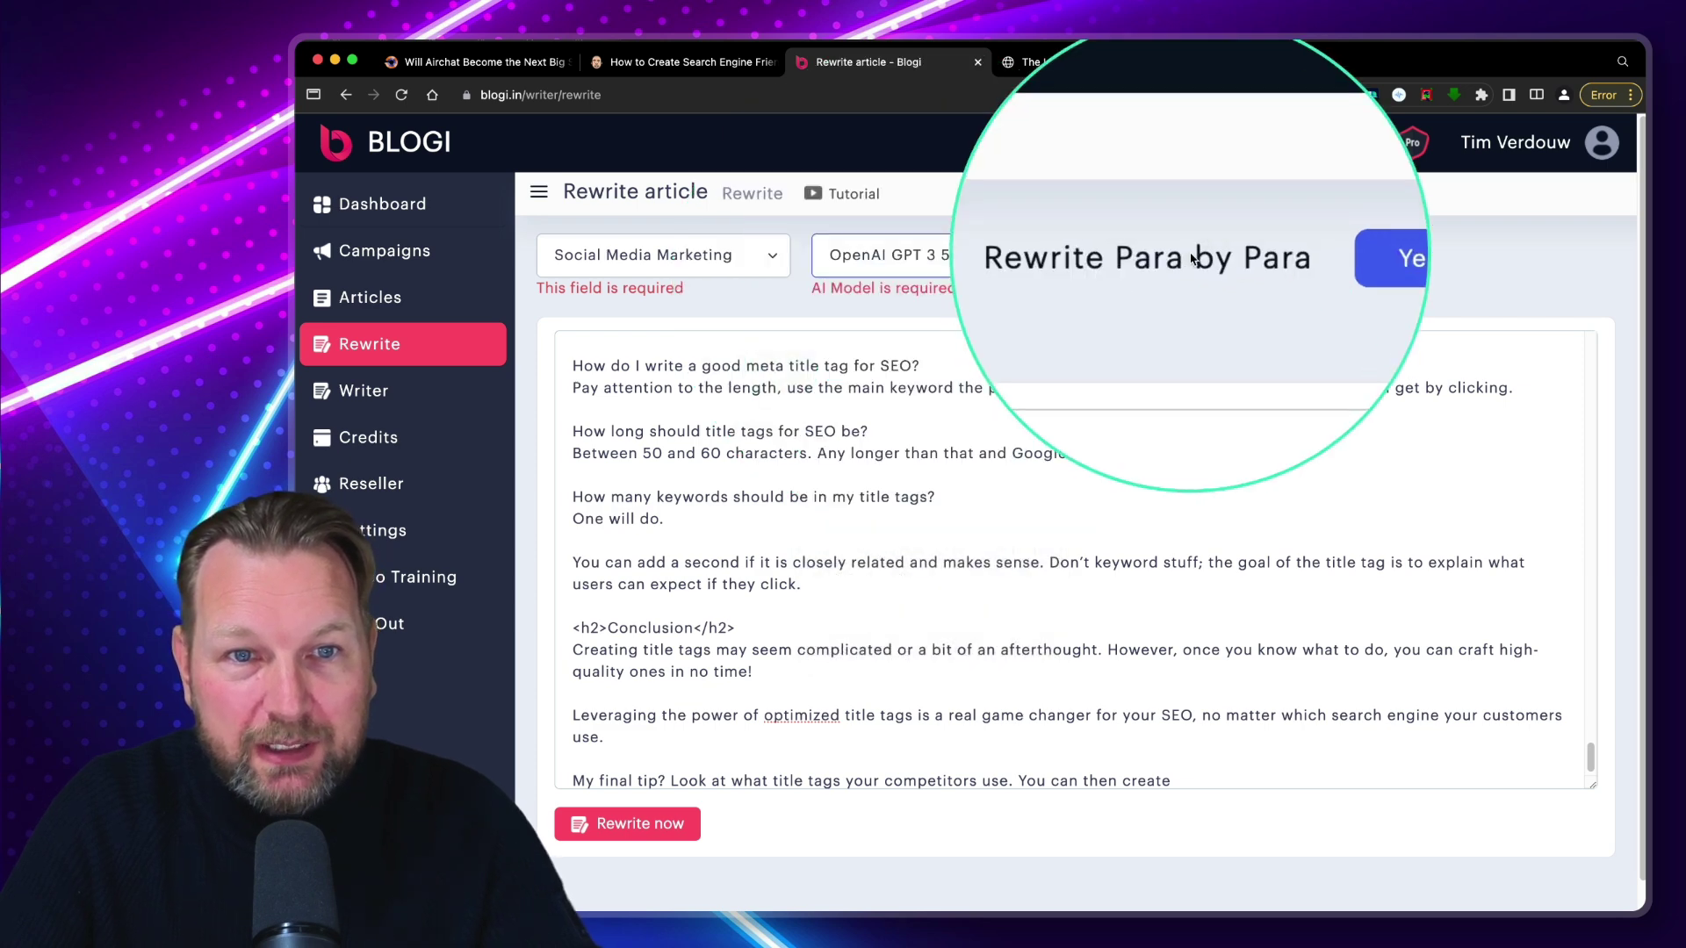
left_click(635, 797)
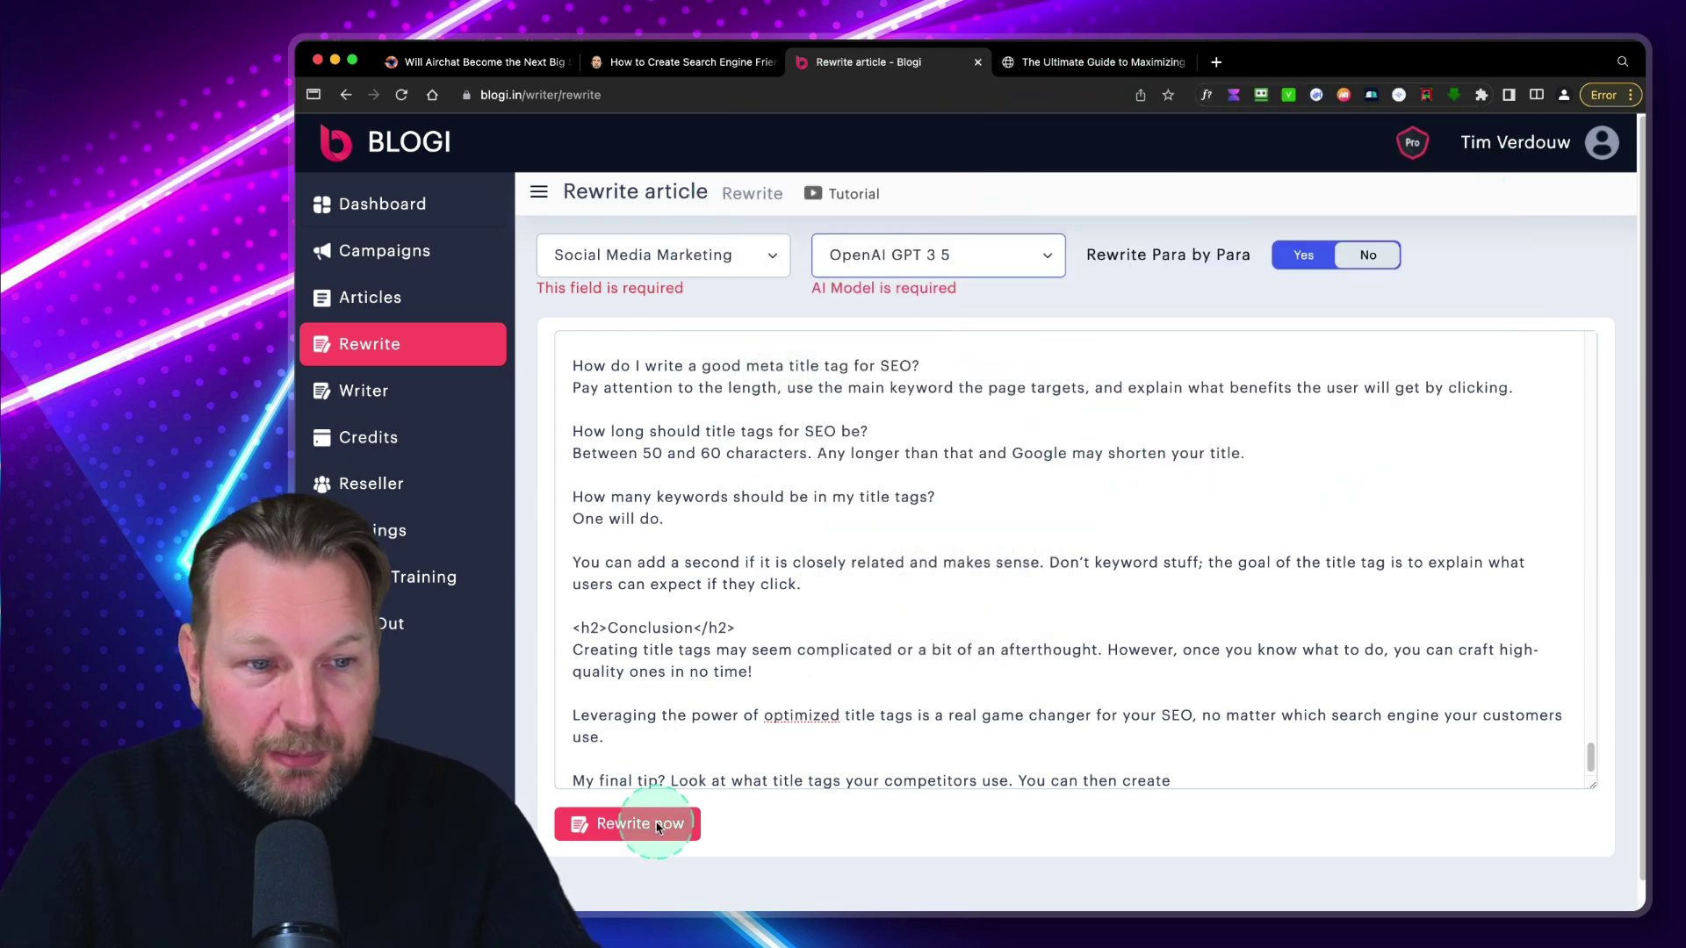
left_click(657, 827)
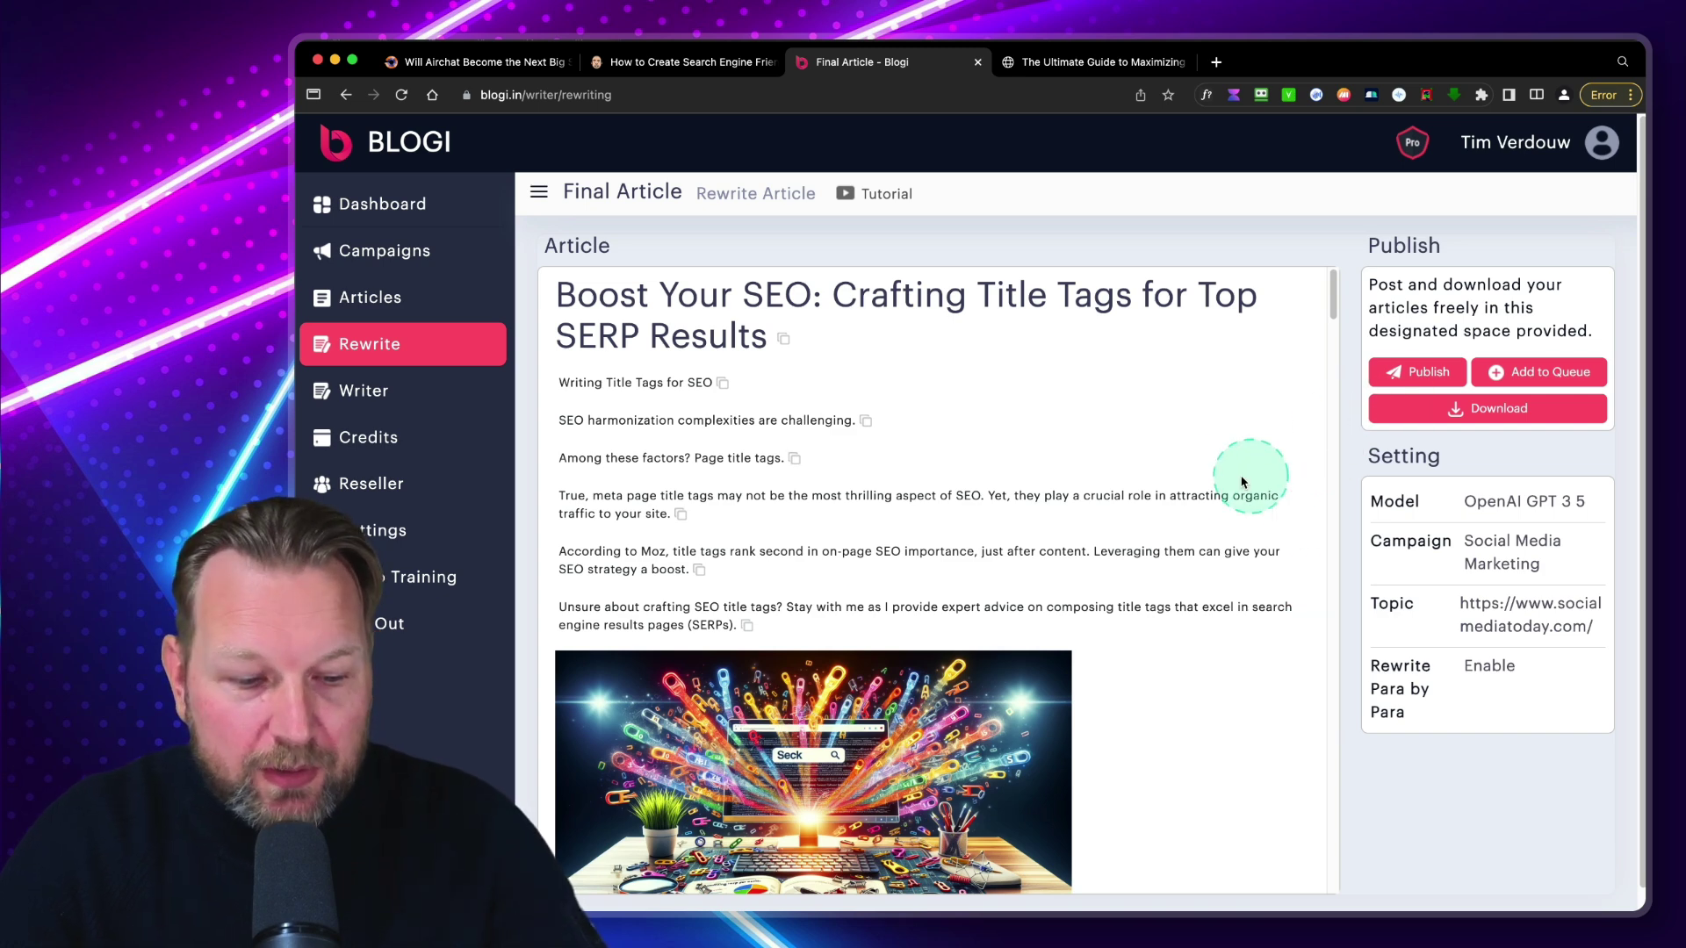
Step: Open the 'Boost Your SEO' draft from the Articles list
scroll(1109, 535, "down", 5)
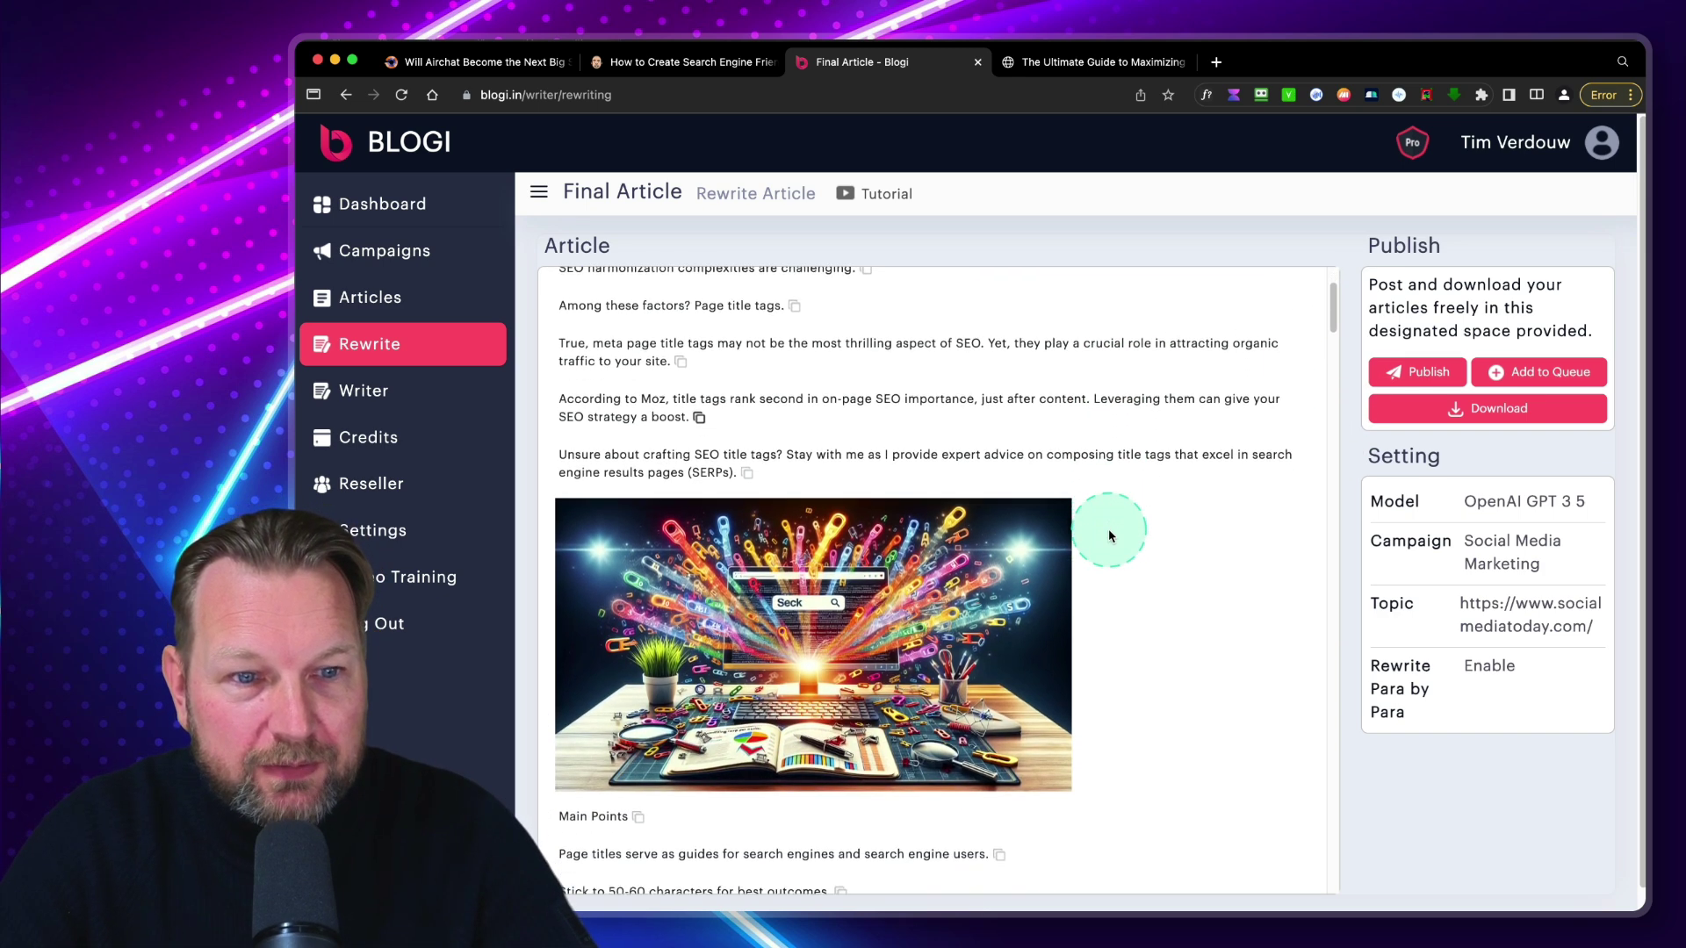
left_click(370, 297)
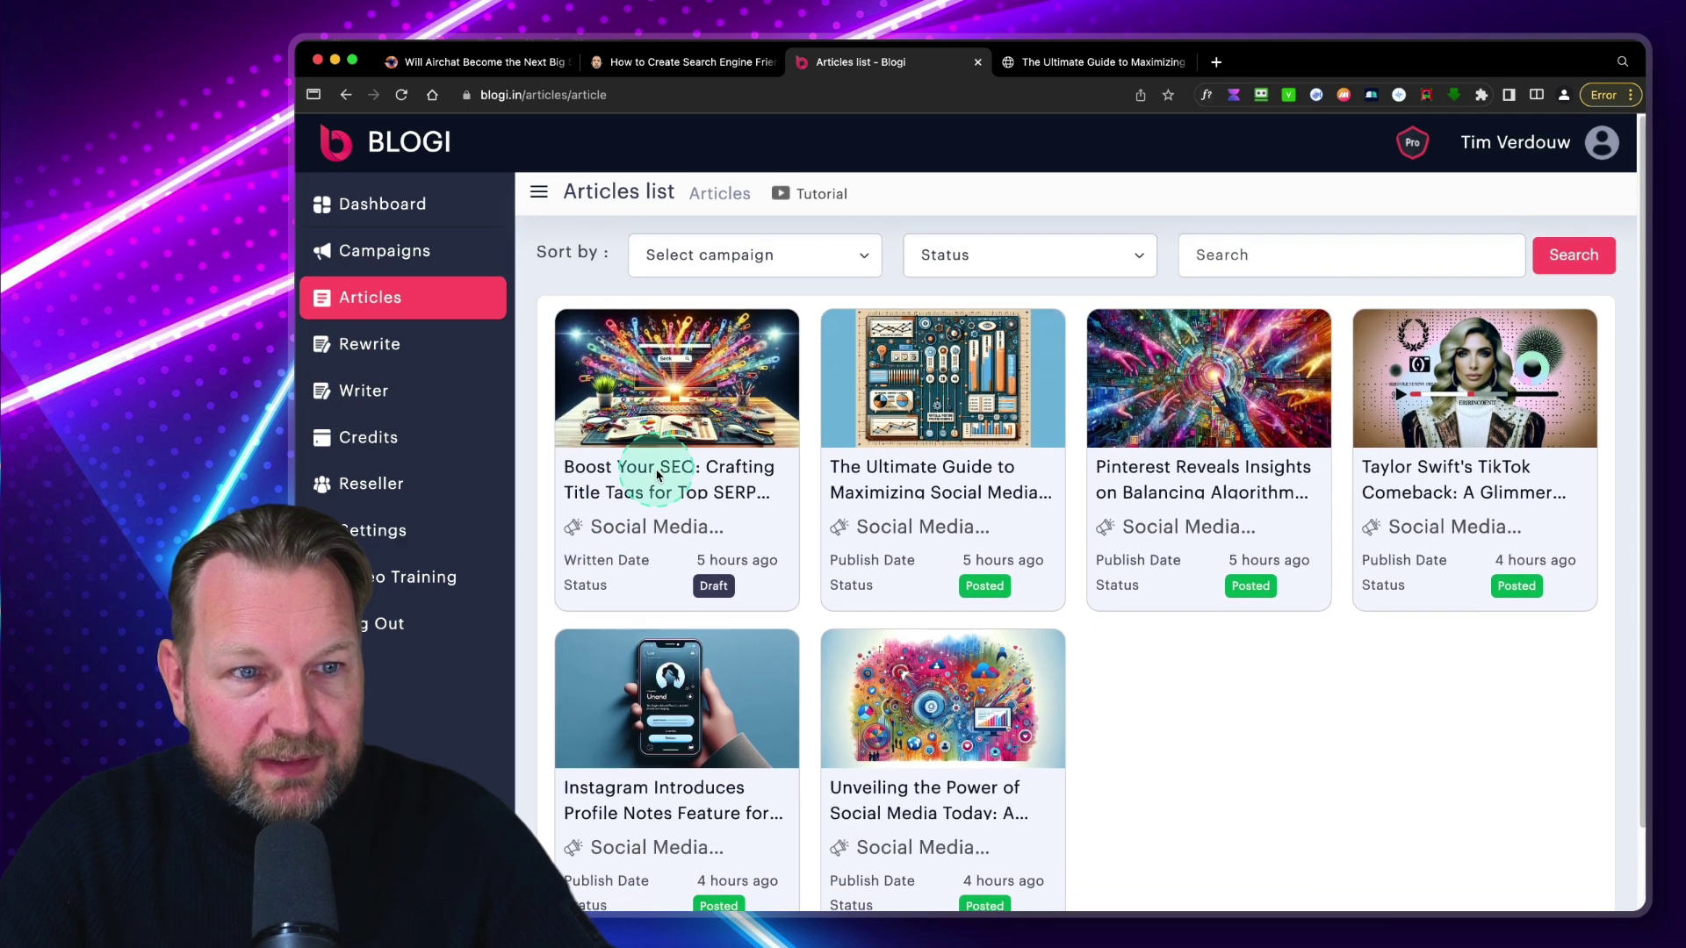
left_click(656, 475)
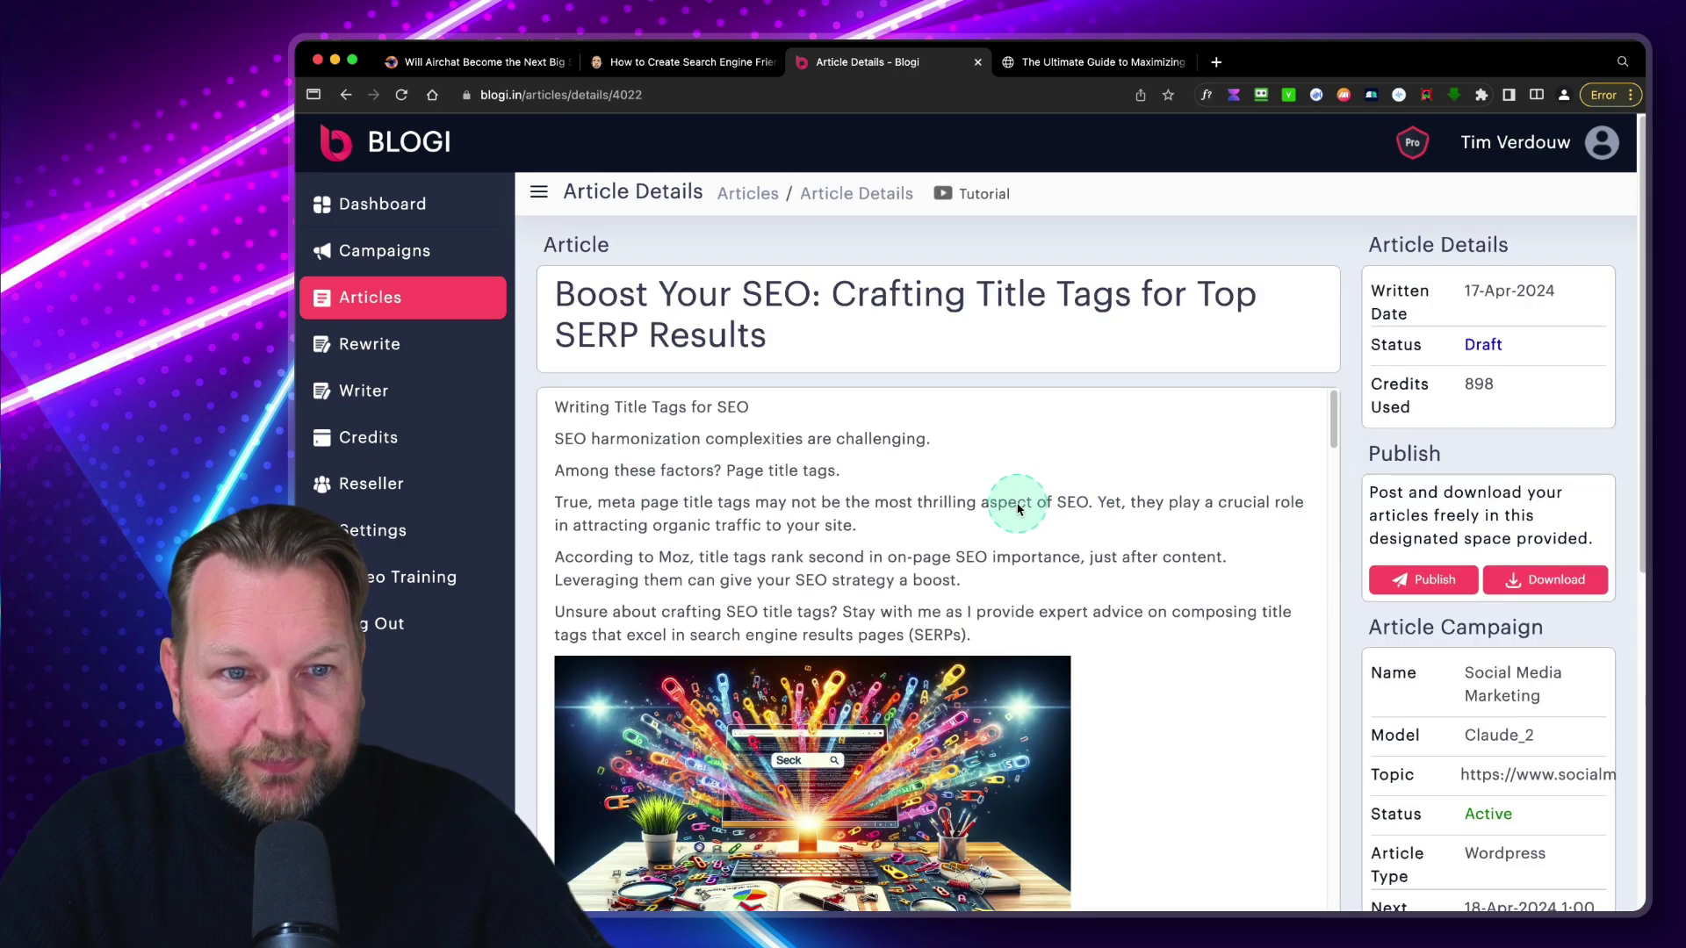
Step: Review the draft text, highlighting the sentence about page title tags, then publish it
scroll(944, 506, "down", 2)
scroll(944, 507, "down", 1)
scroll(949, 504, "up", 3)
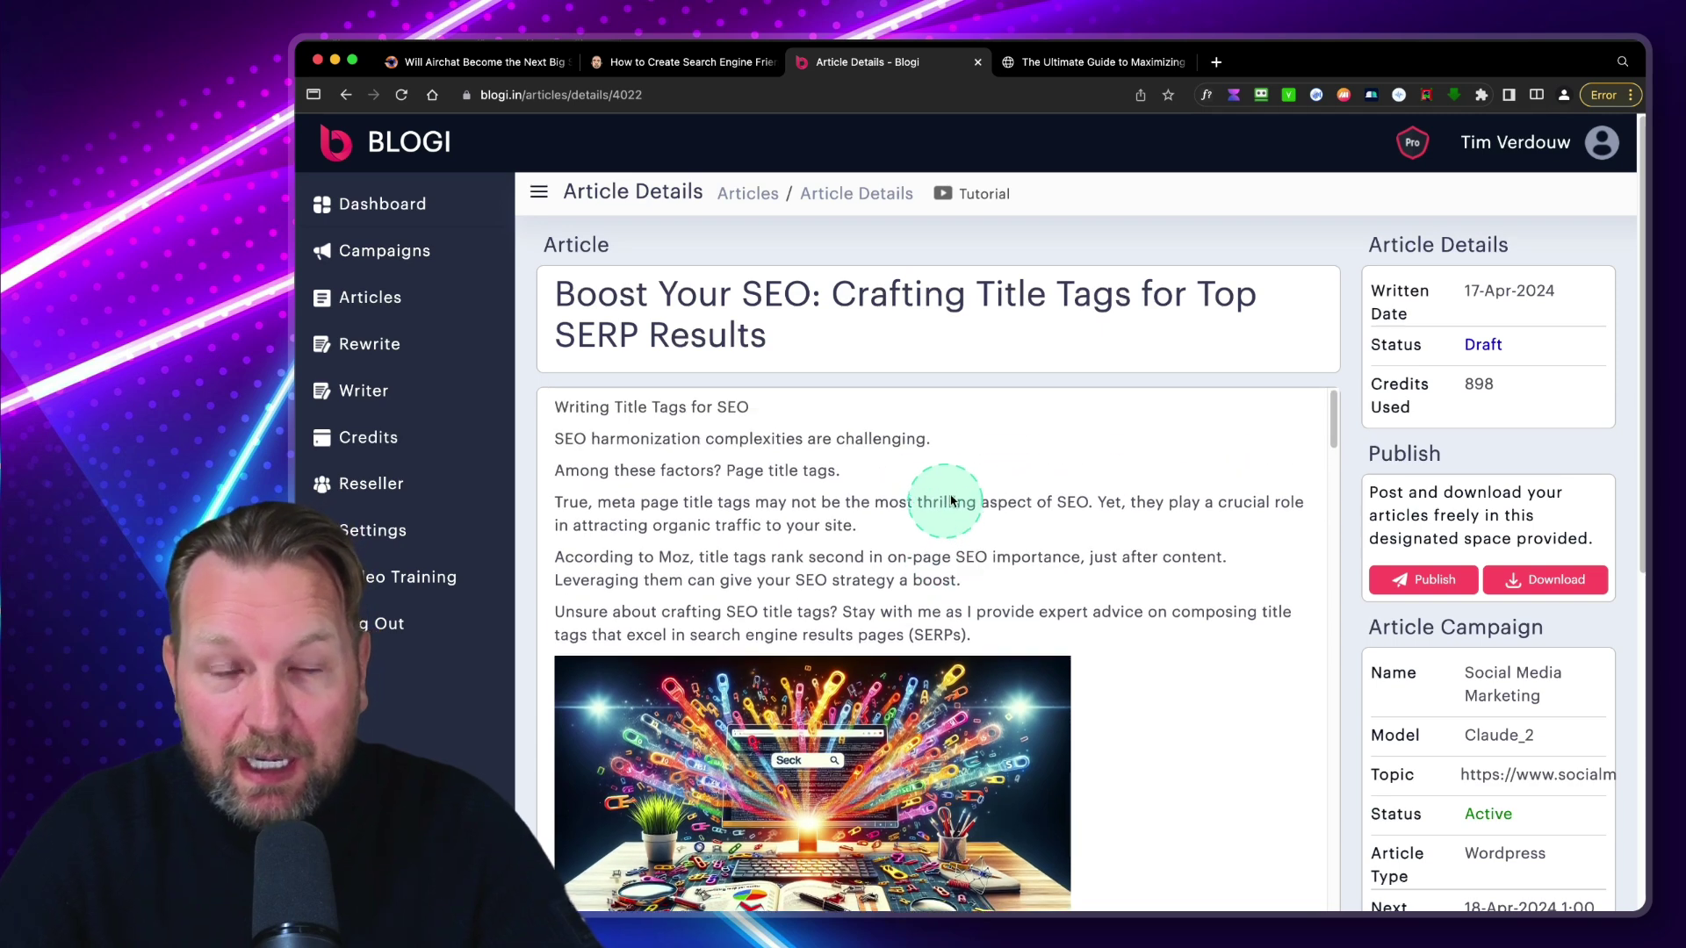
left_click_drag(869, 477, 746, 476)
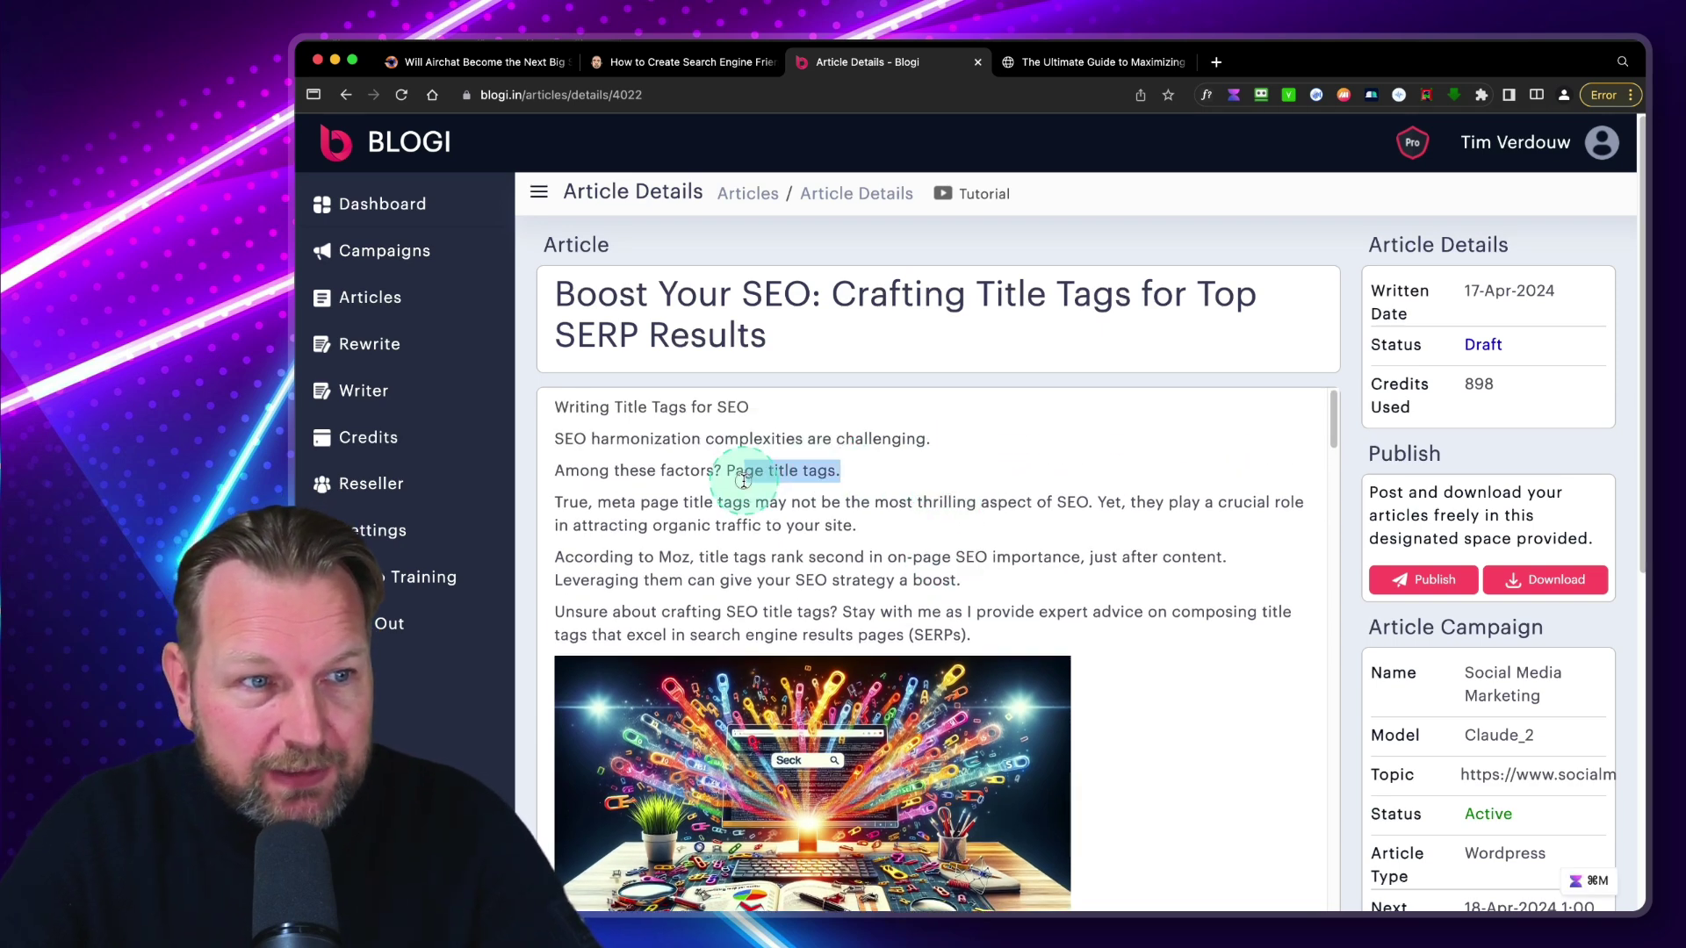
scroll(869, 527, "down", 2)
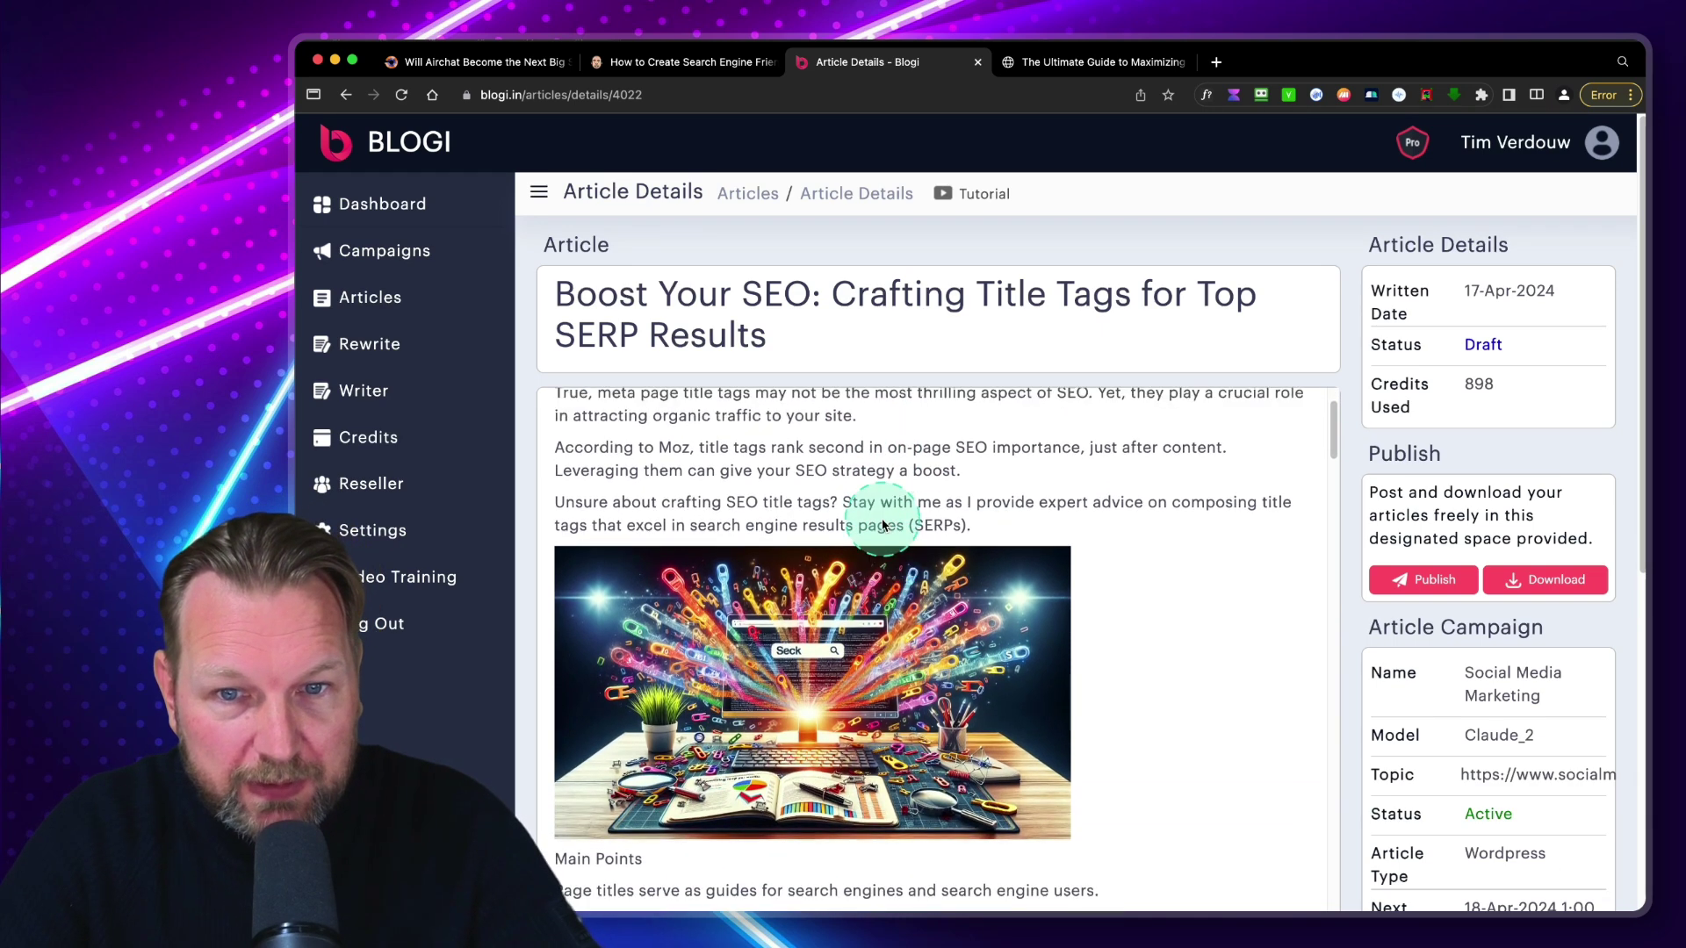
scroll(913, 641, "up", 2)
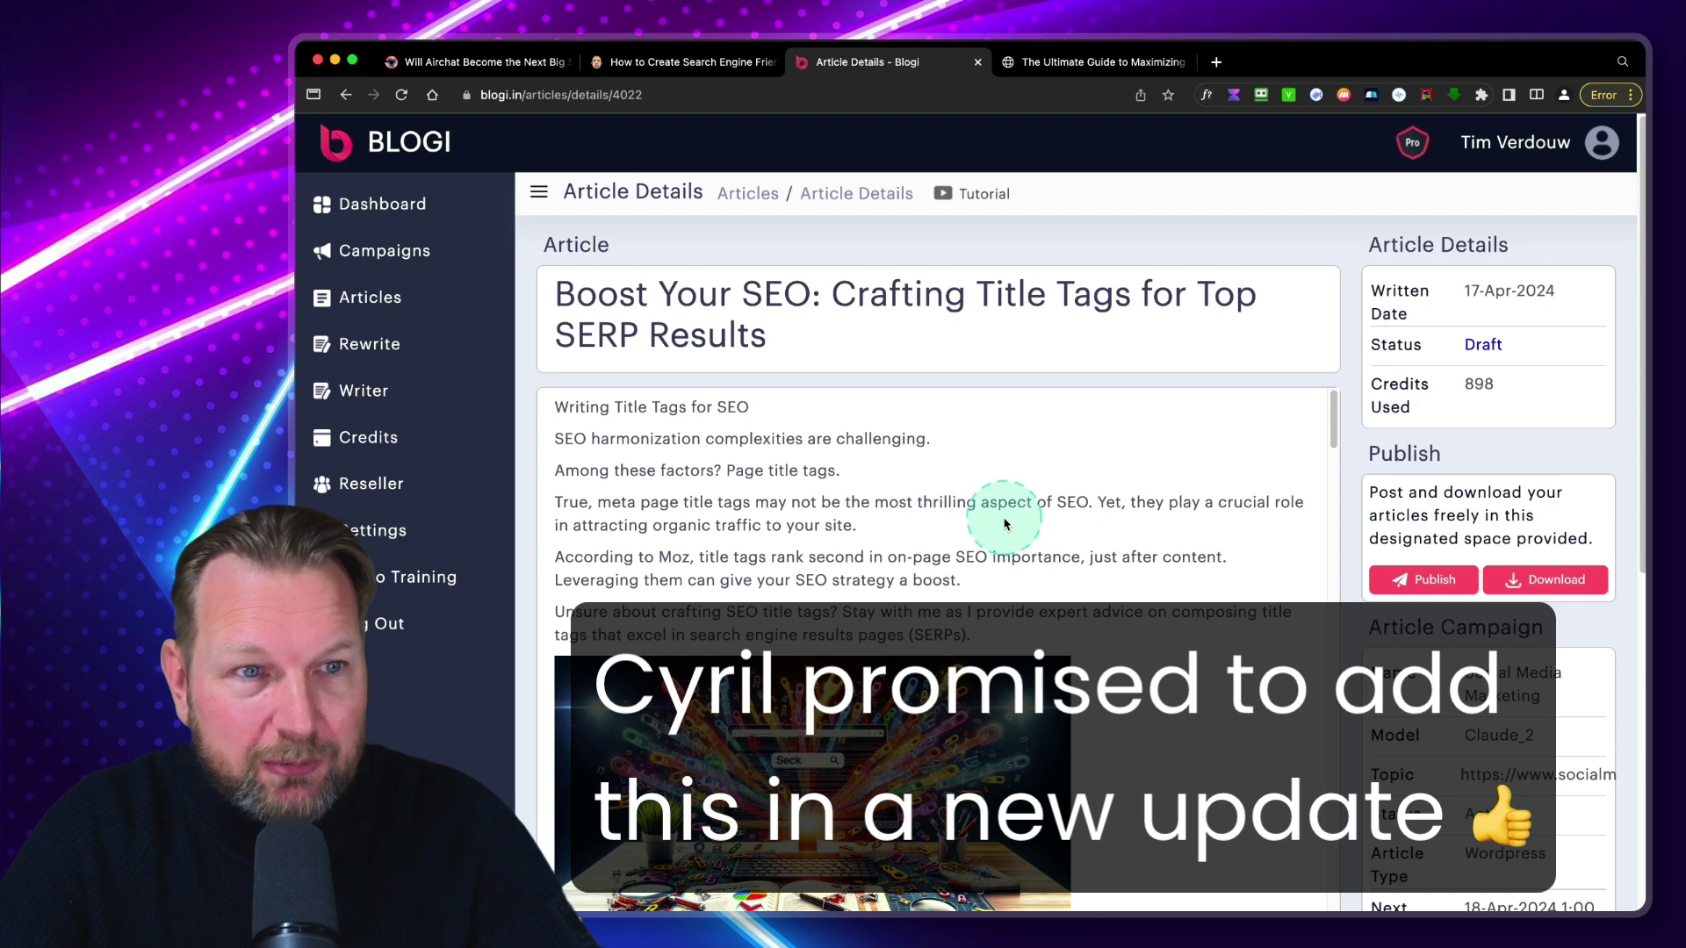
scroll(1024, 509, "down", 2)
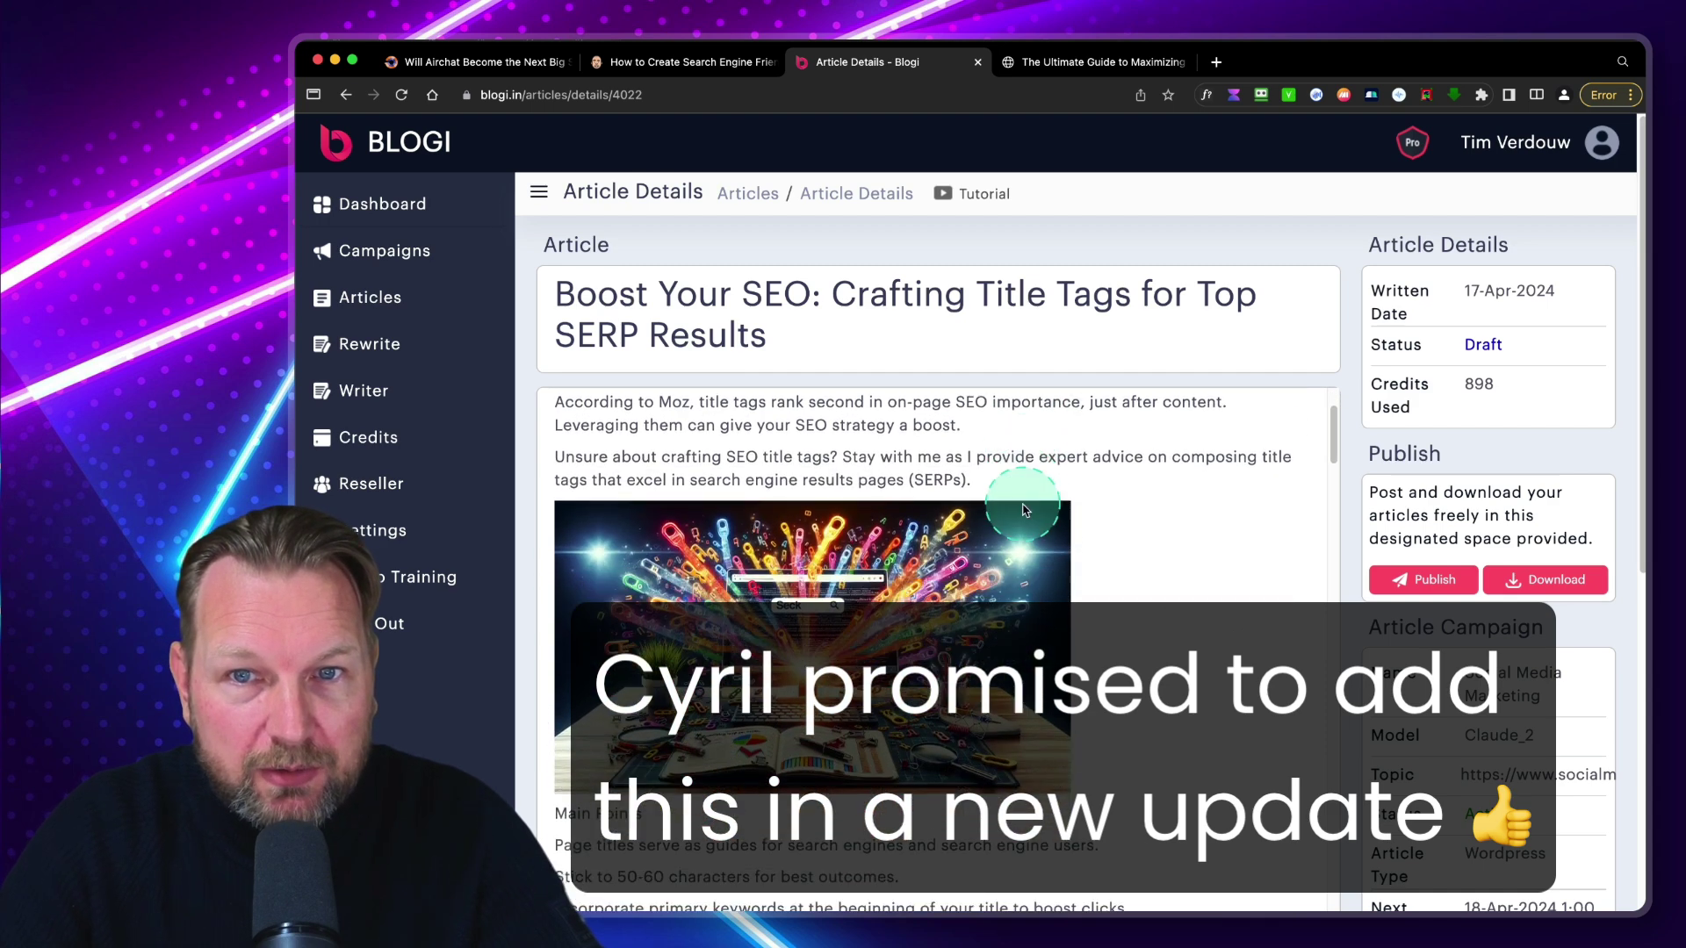
scroll(1018, 504, "up", 2)
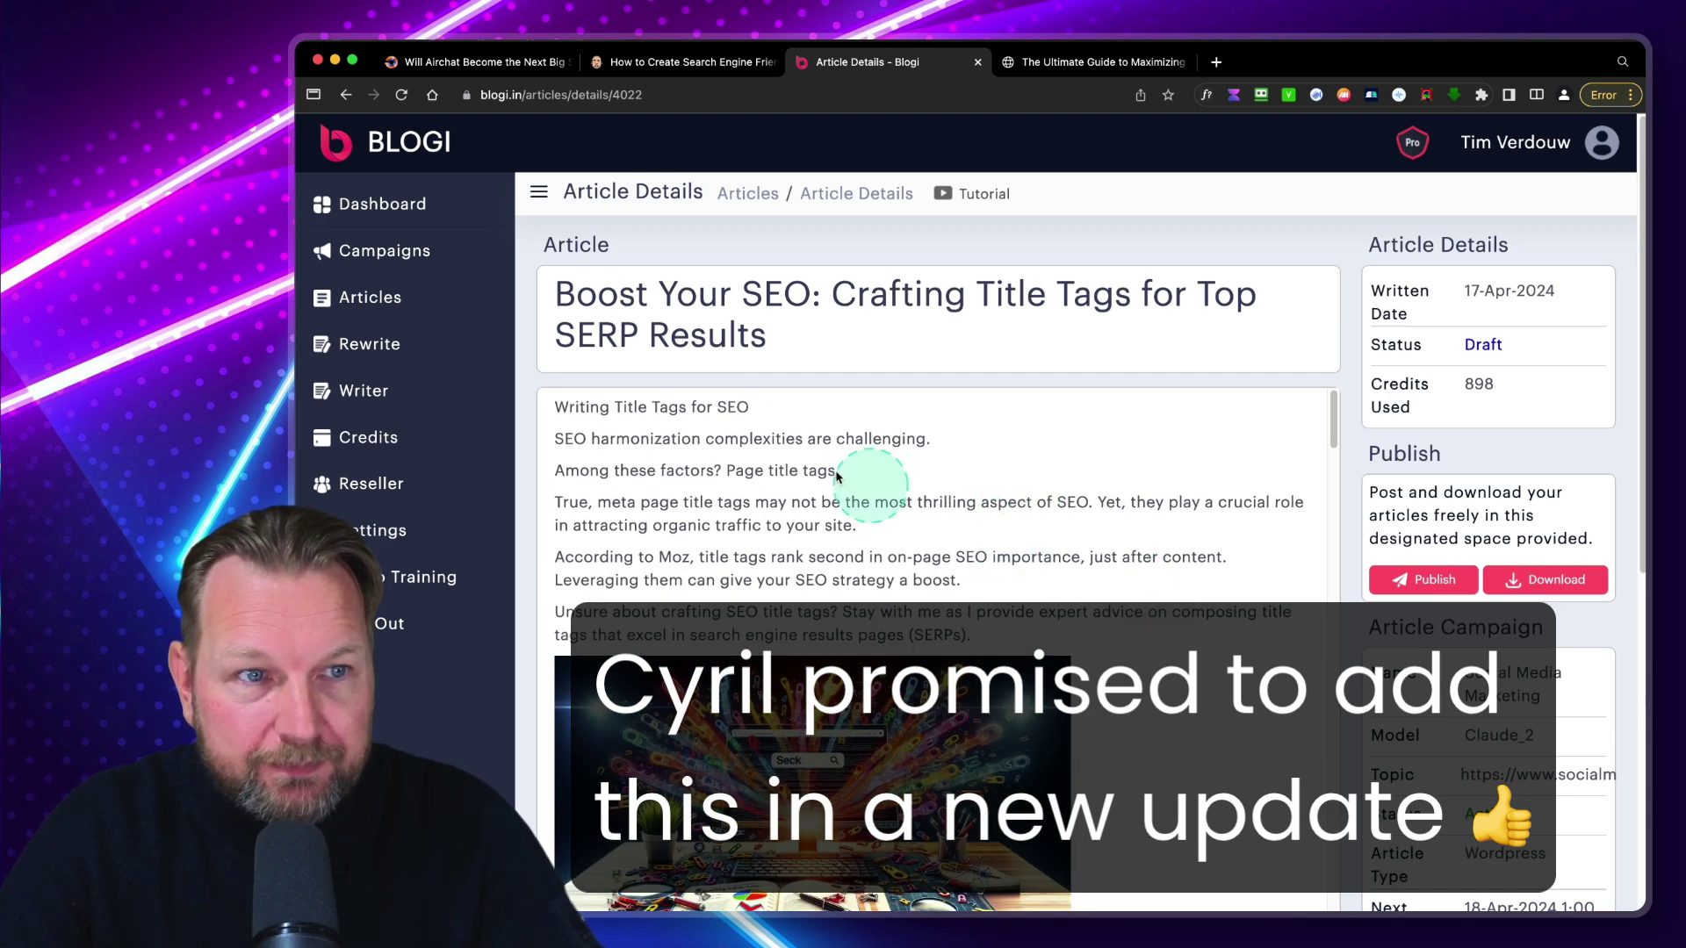
left_click(1411, 581)
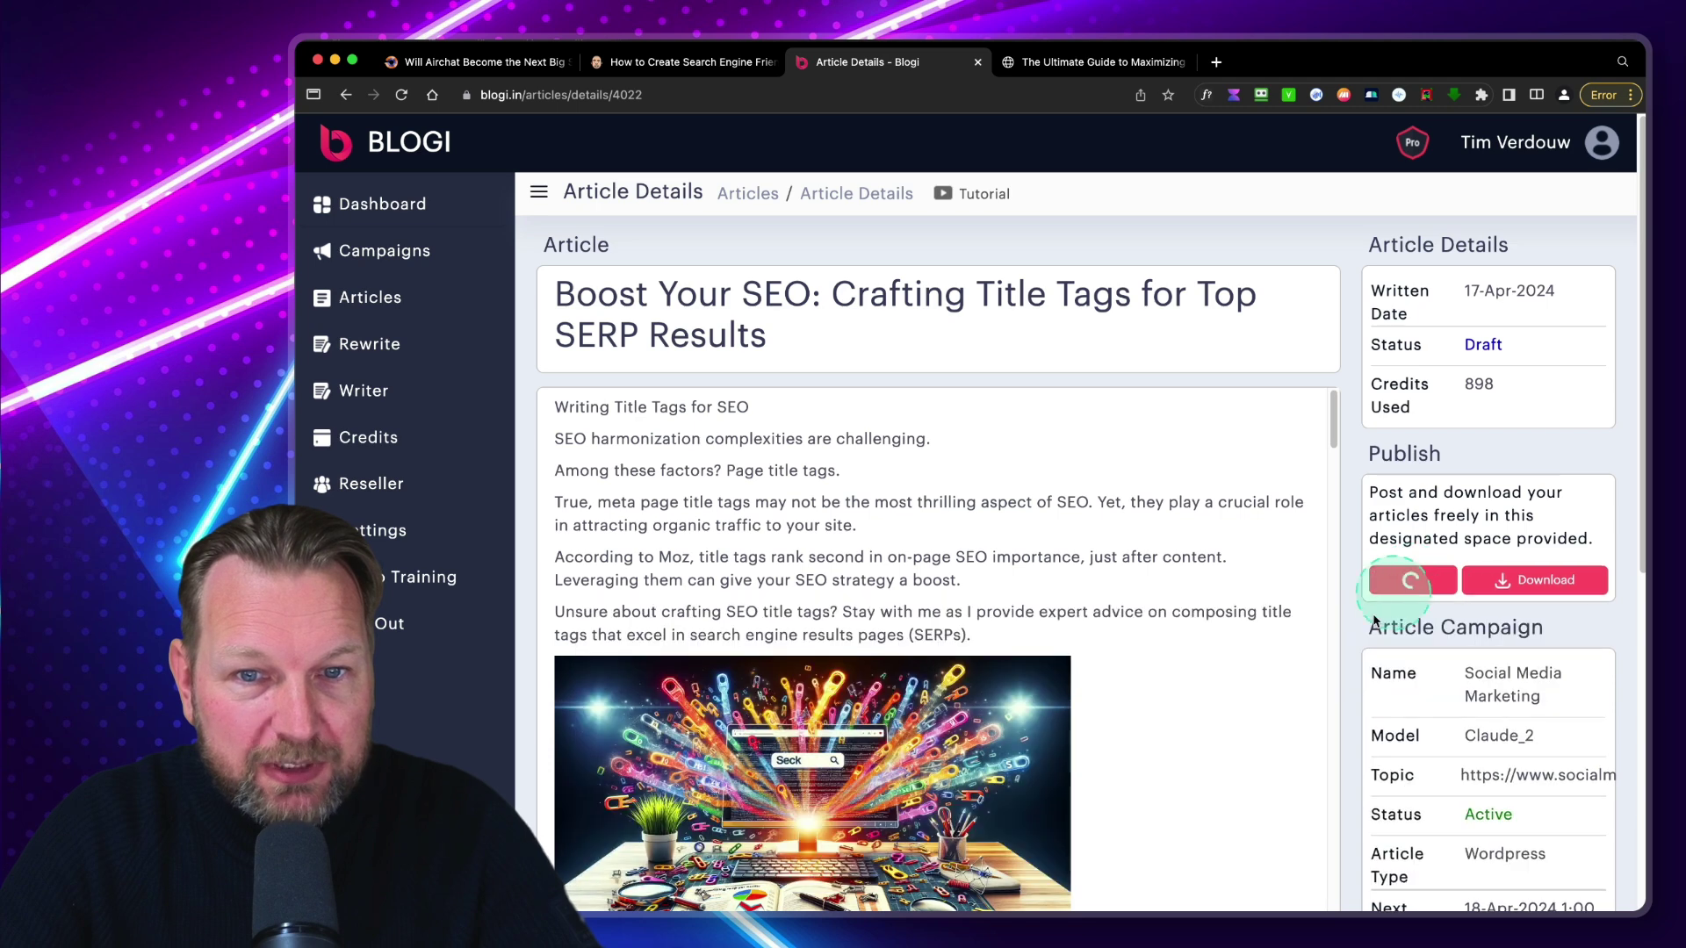
Step: In the Writer form, choose Claude Instant 1 as the model and English as the language
left_click(343, 396)
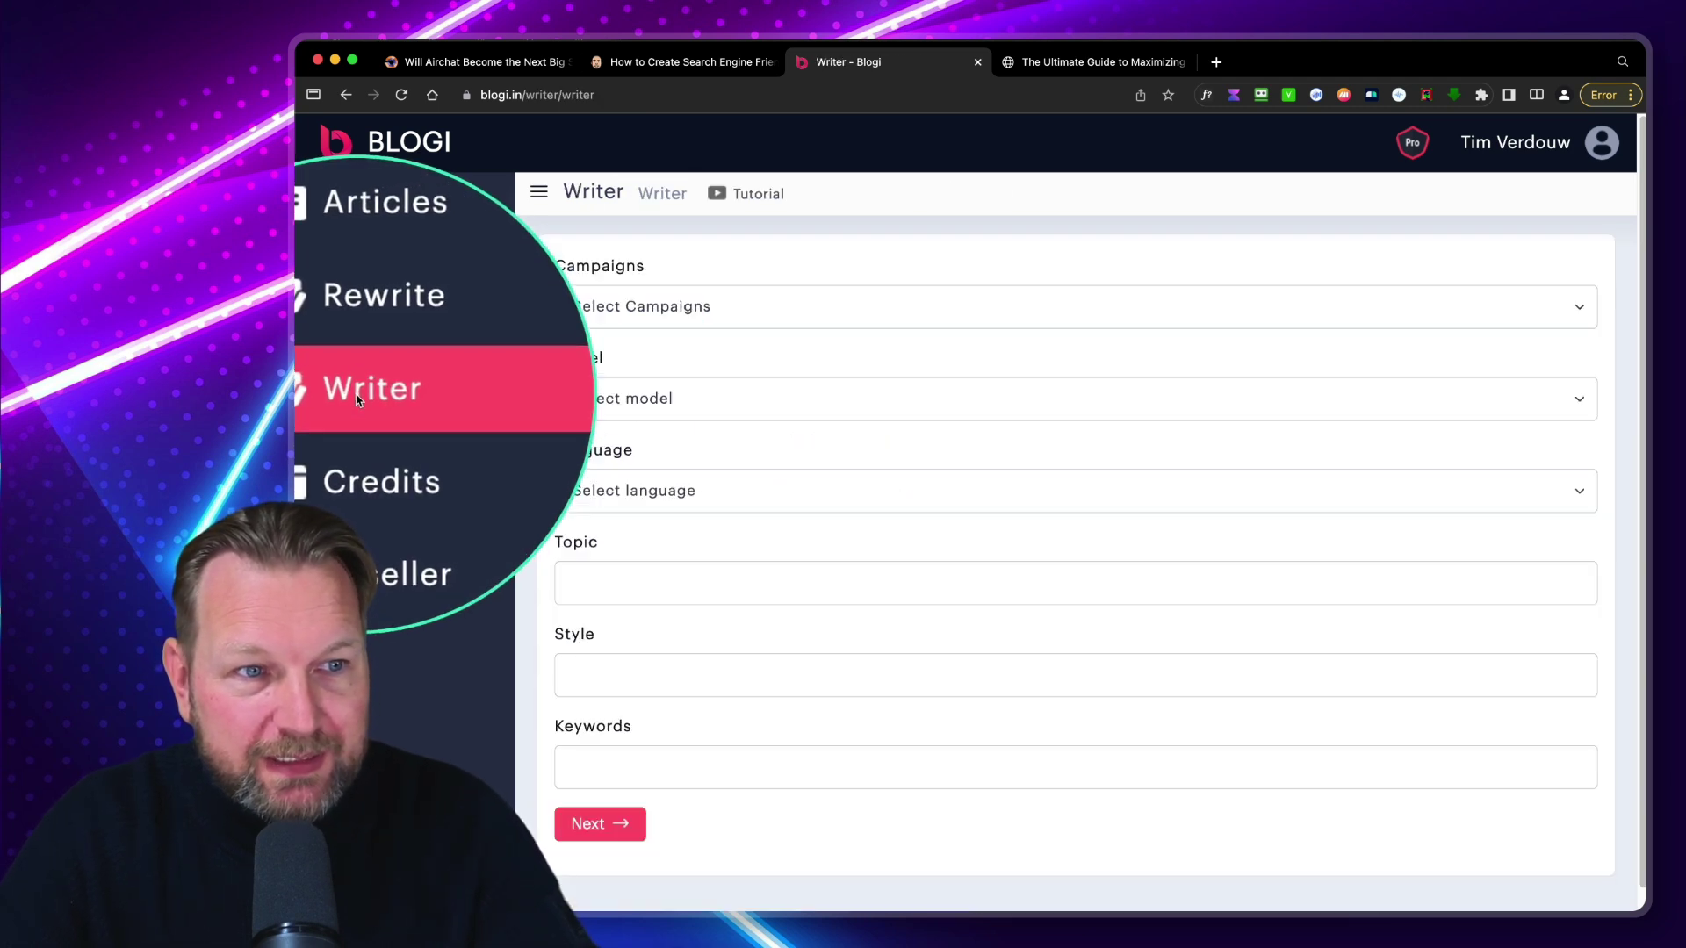
left_click(702, 309)
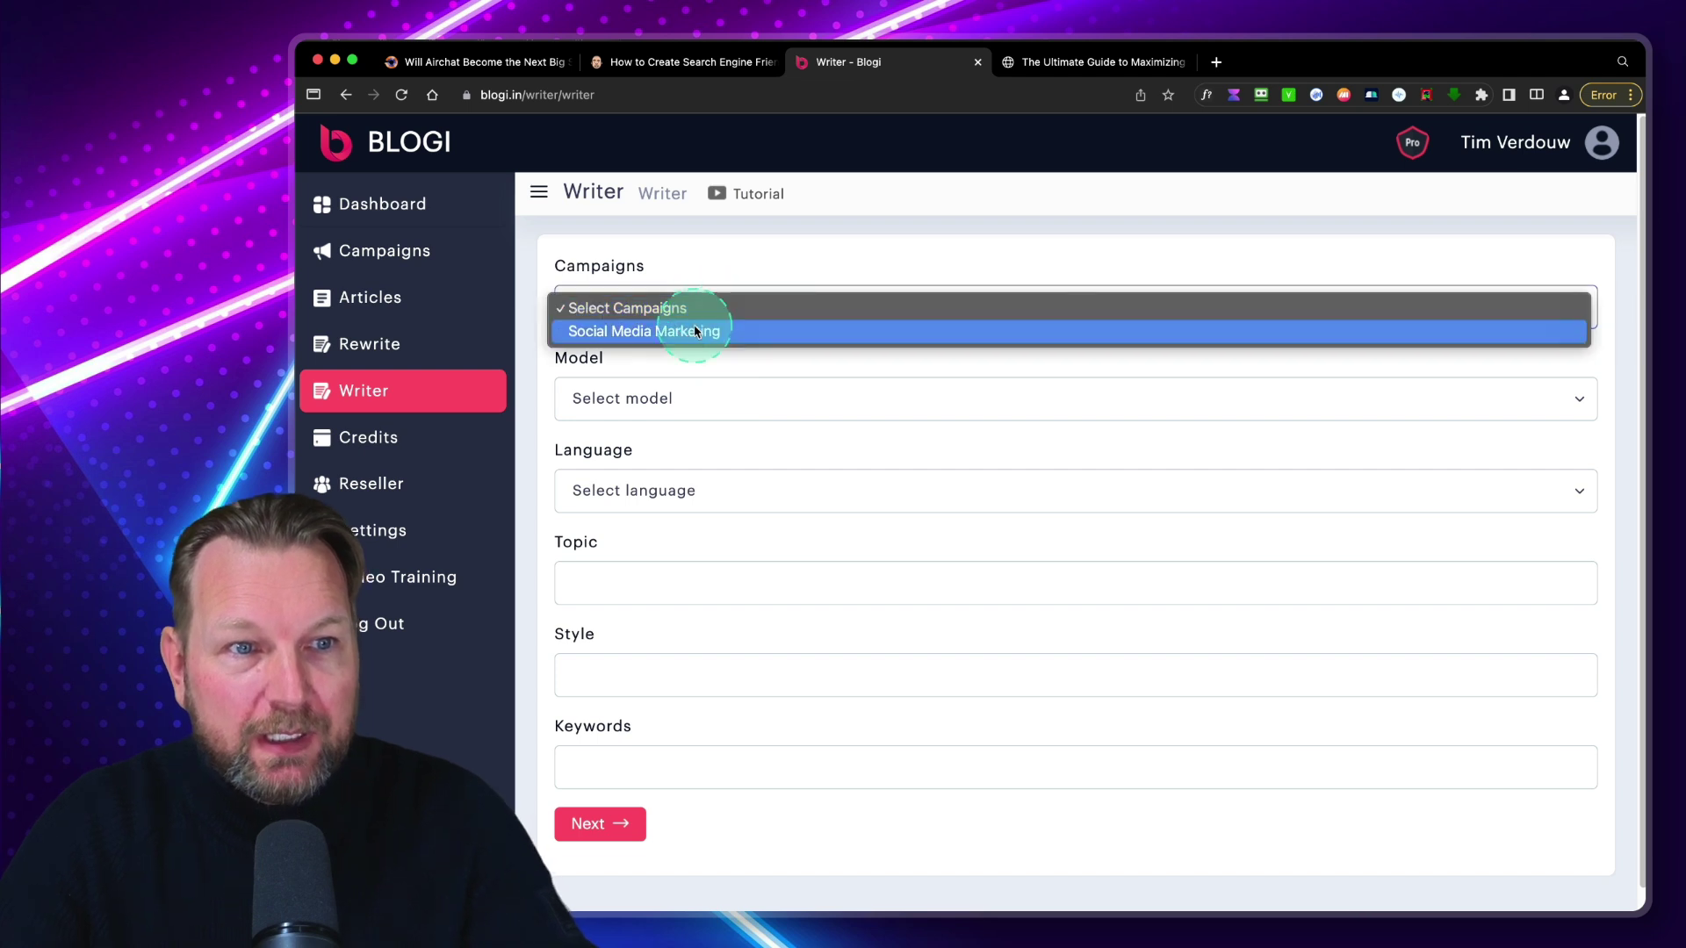
left_click(676, 326)
left_click(662, 416)
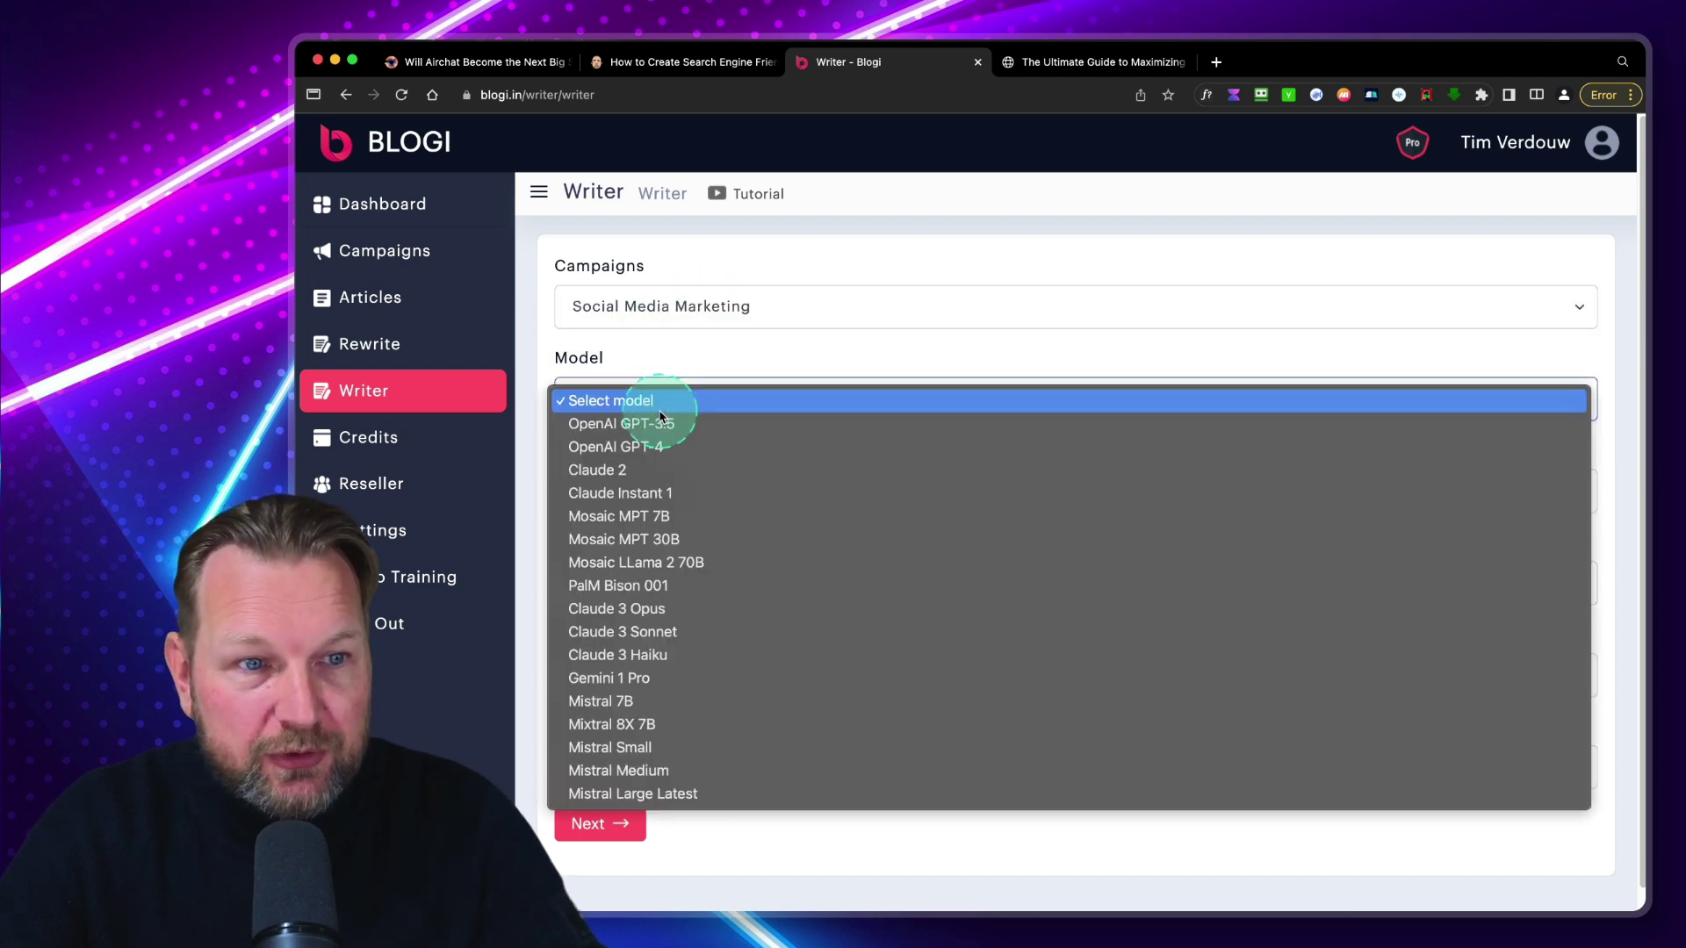
left_click(636, 503)
left_click(696, 489)
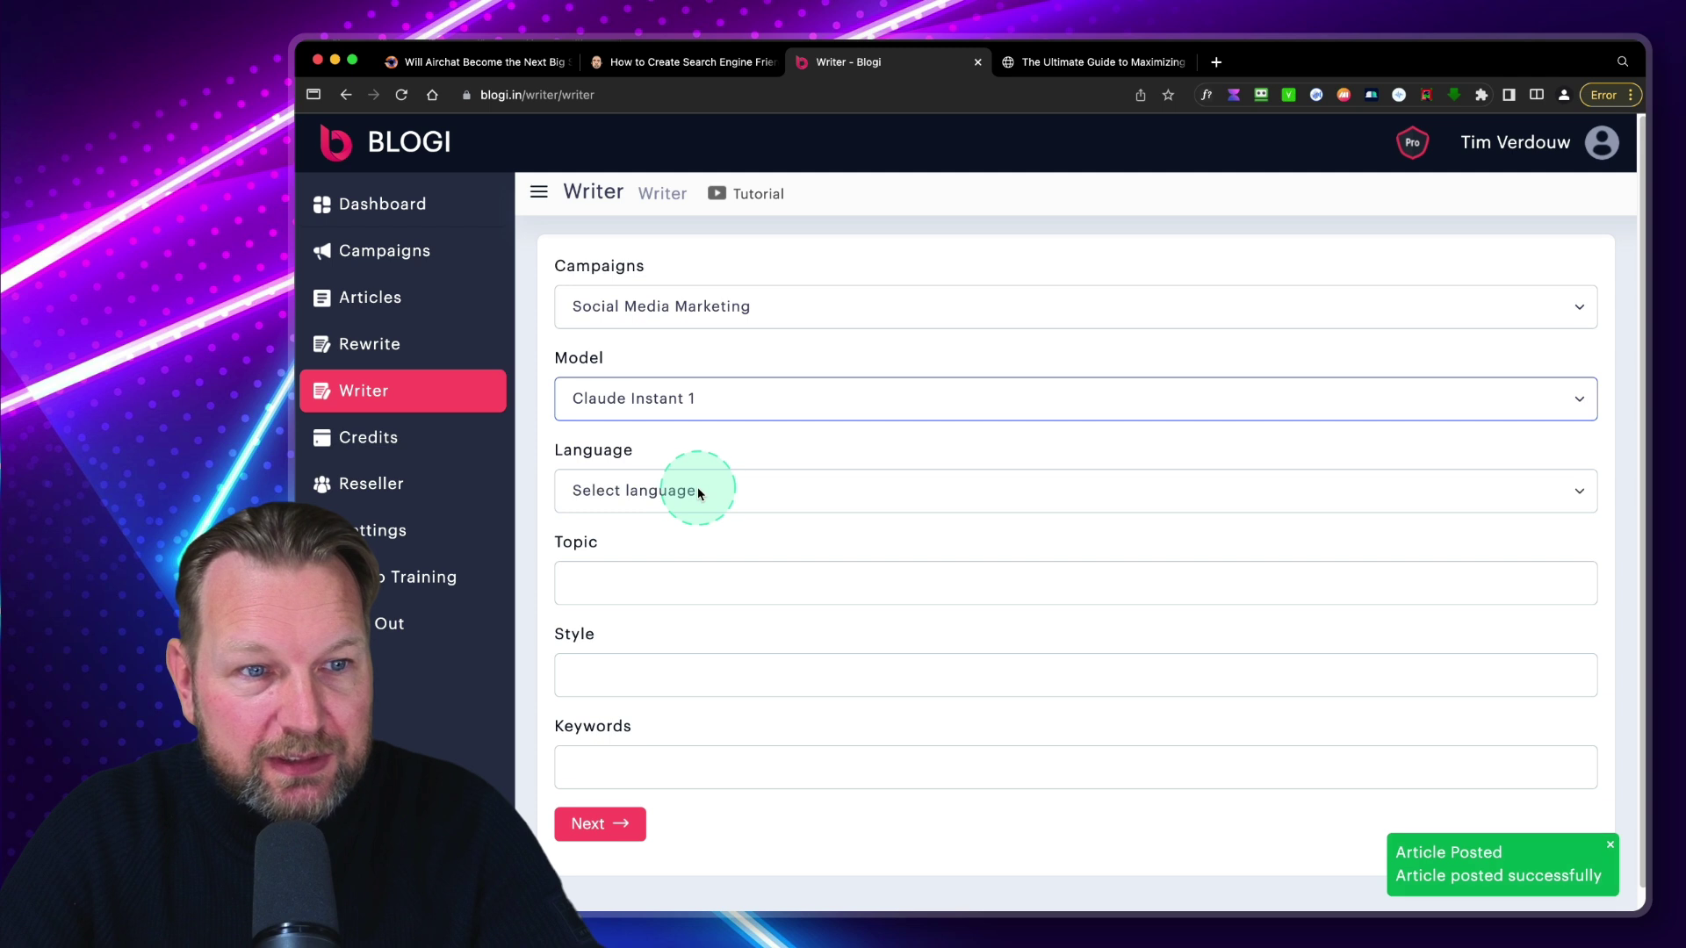
left_click(642, 540)
Step: Paste the 'What Is an Influencer?' topic, use Professional style and keyword 'influencer', and generate
left_click(619, 583)
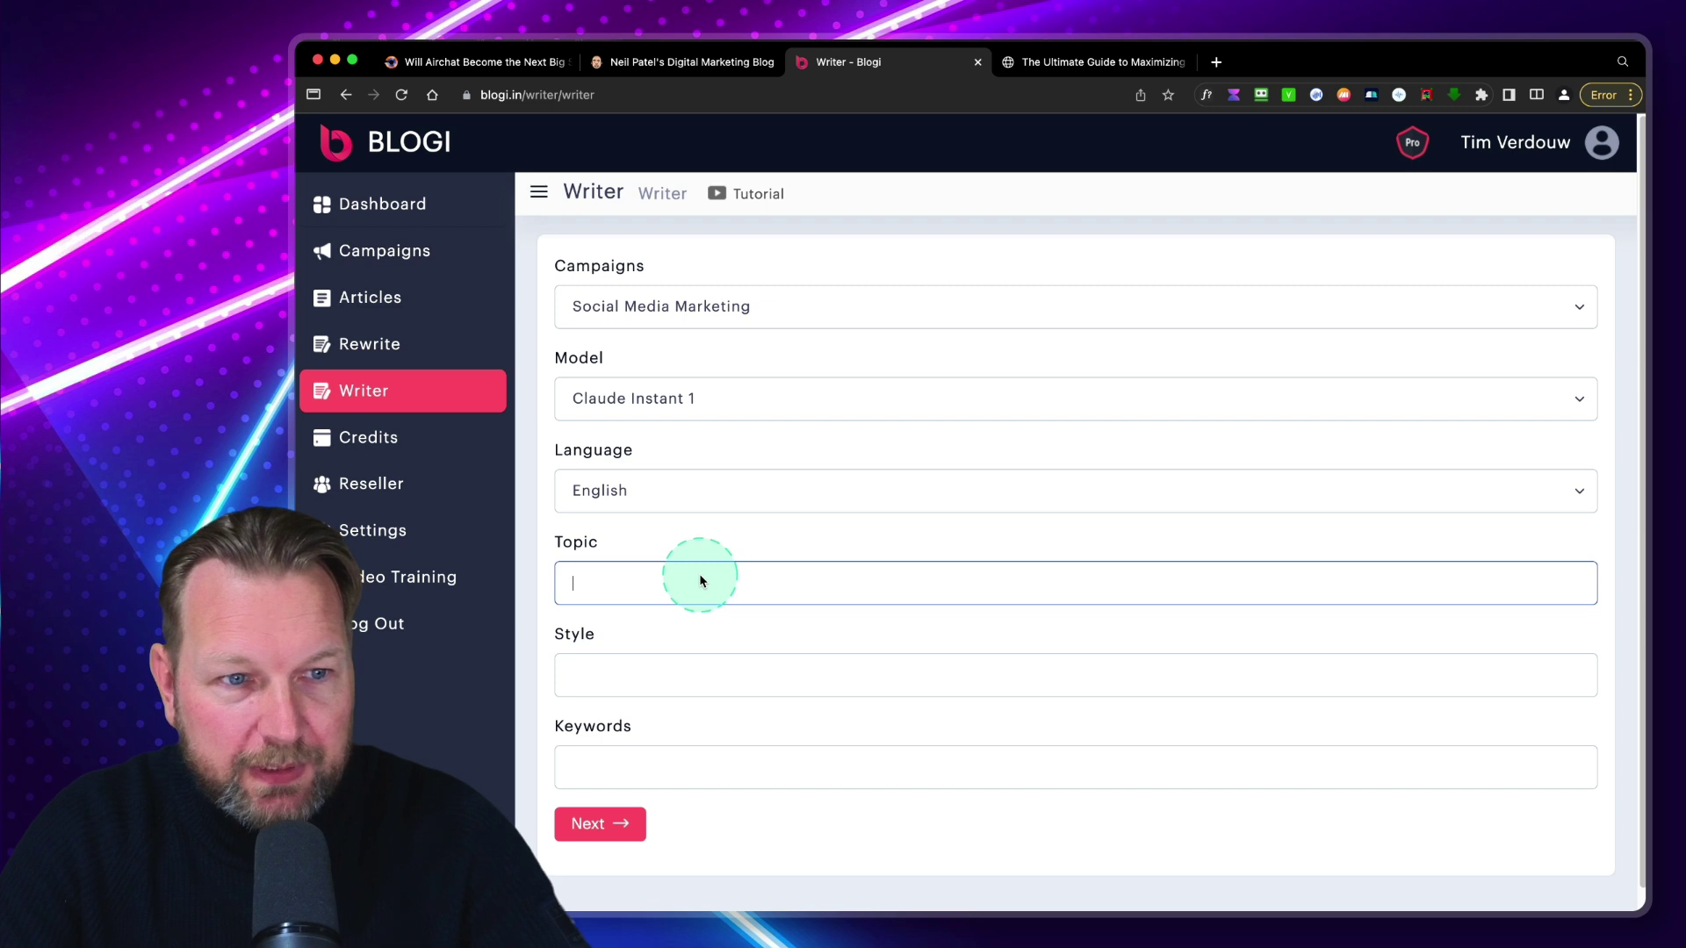
type("What Is an Influencer?")
left_click(673, 681)
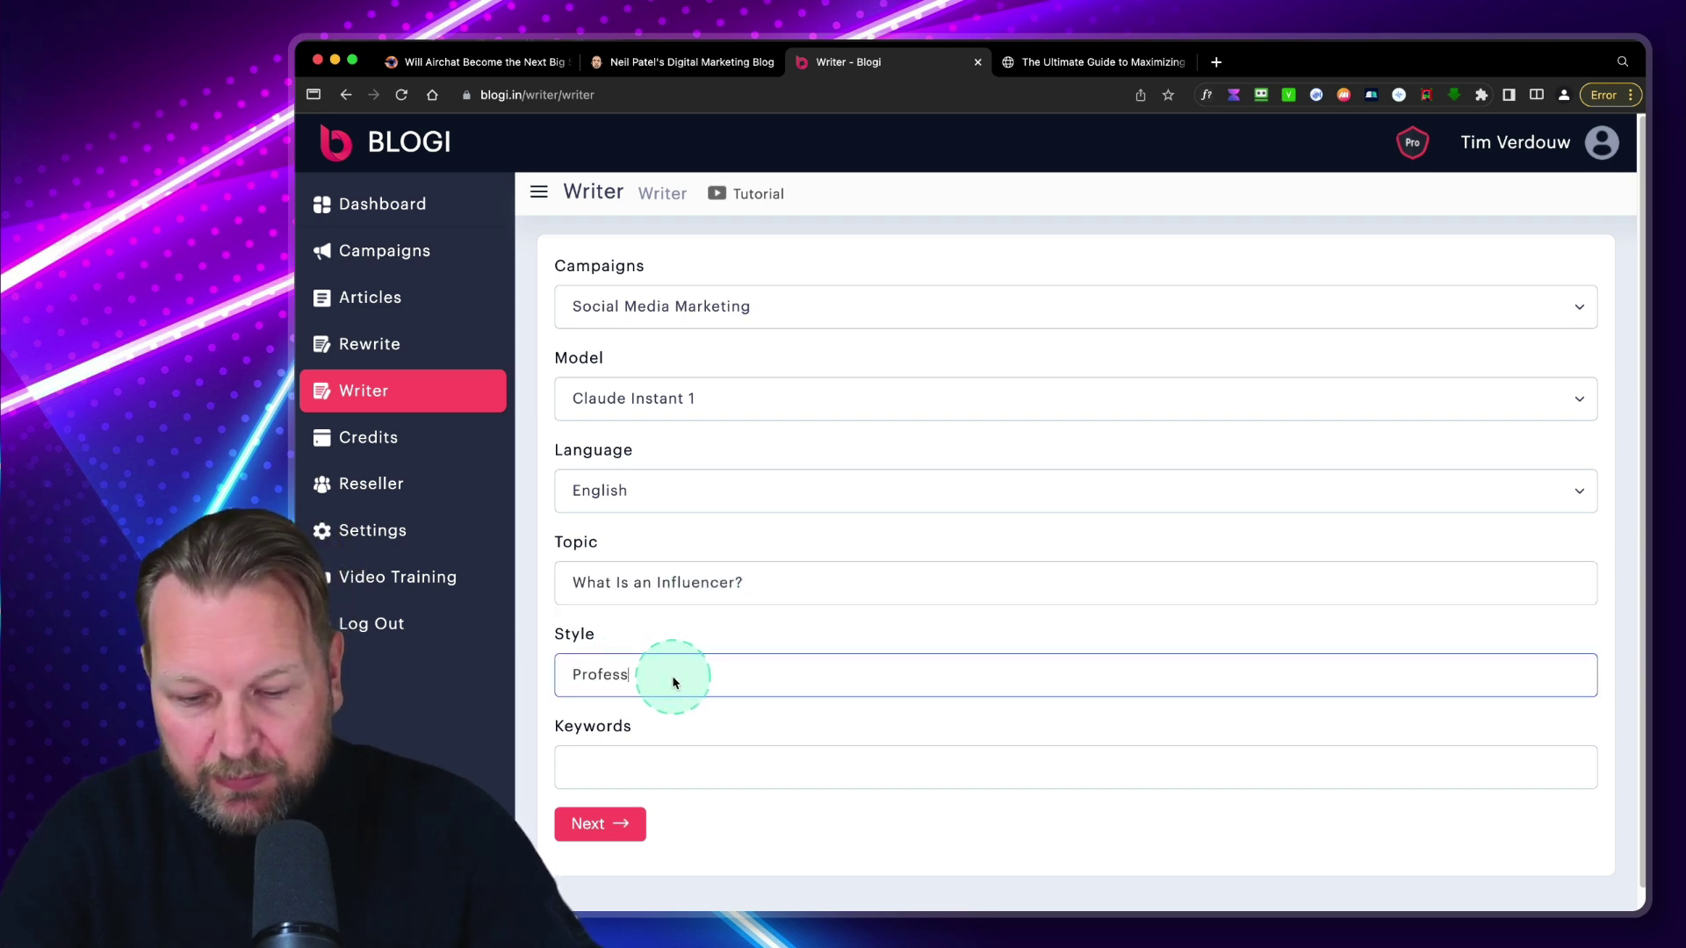
left_click(678, 772)
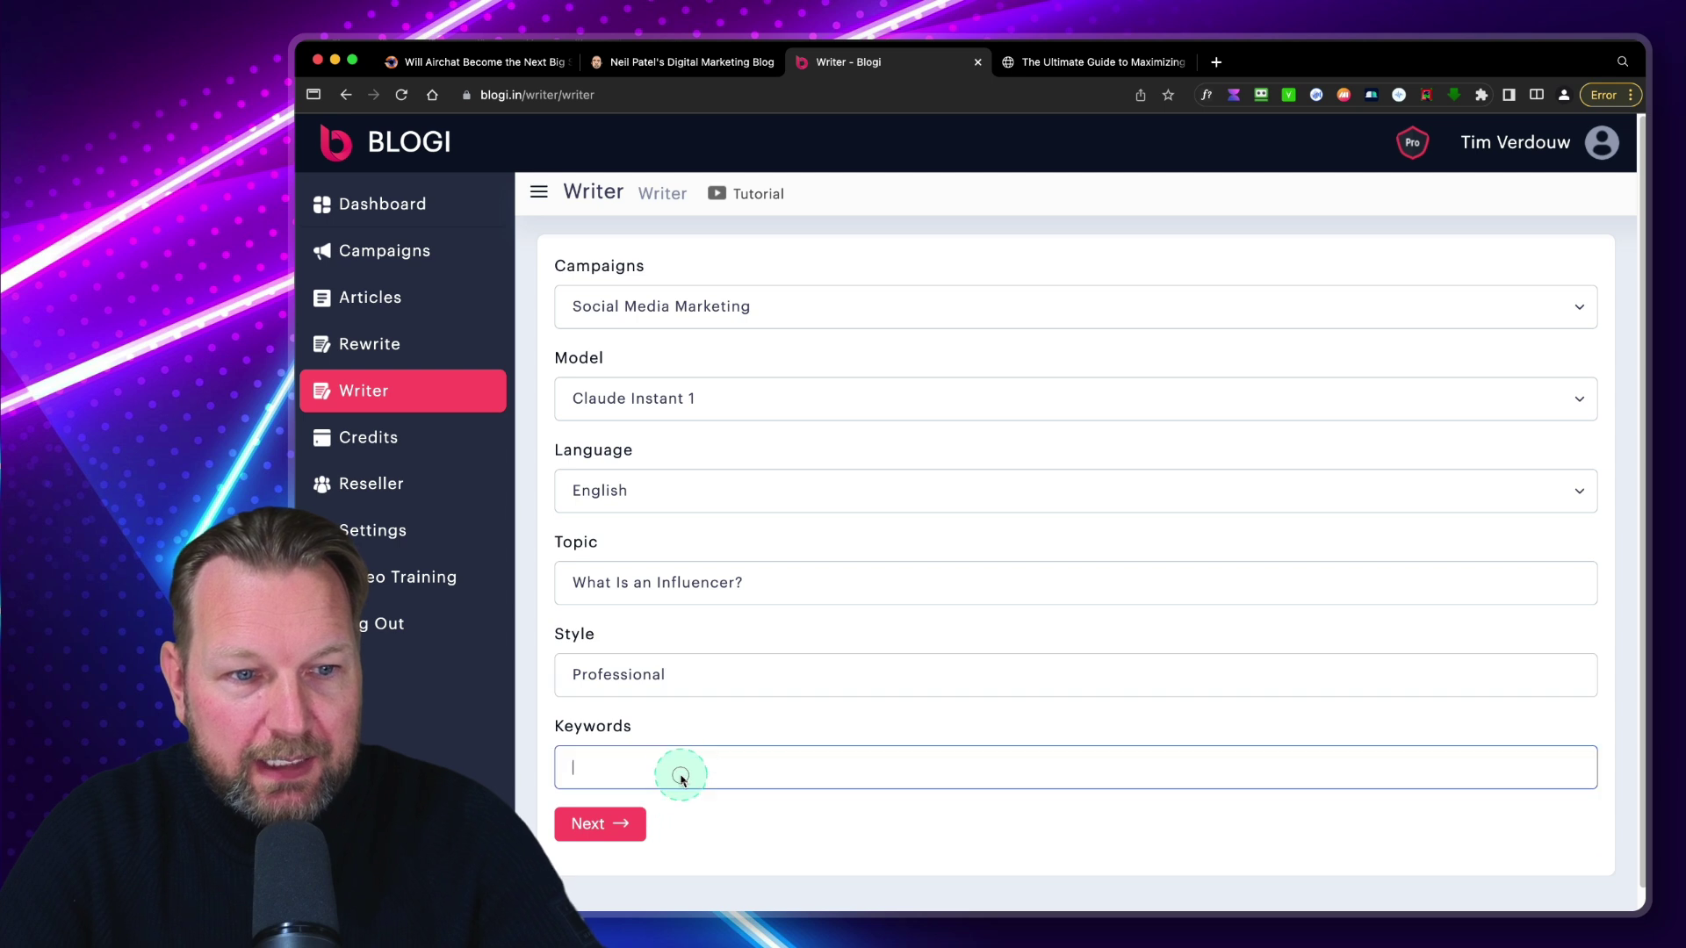
type("in")
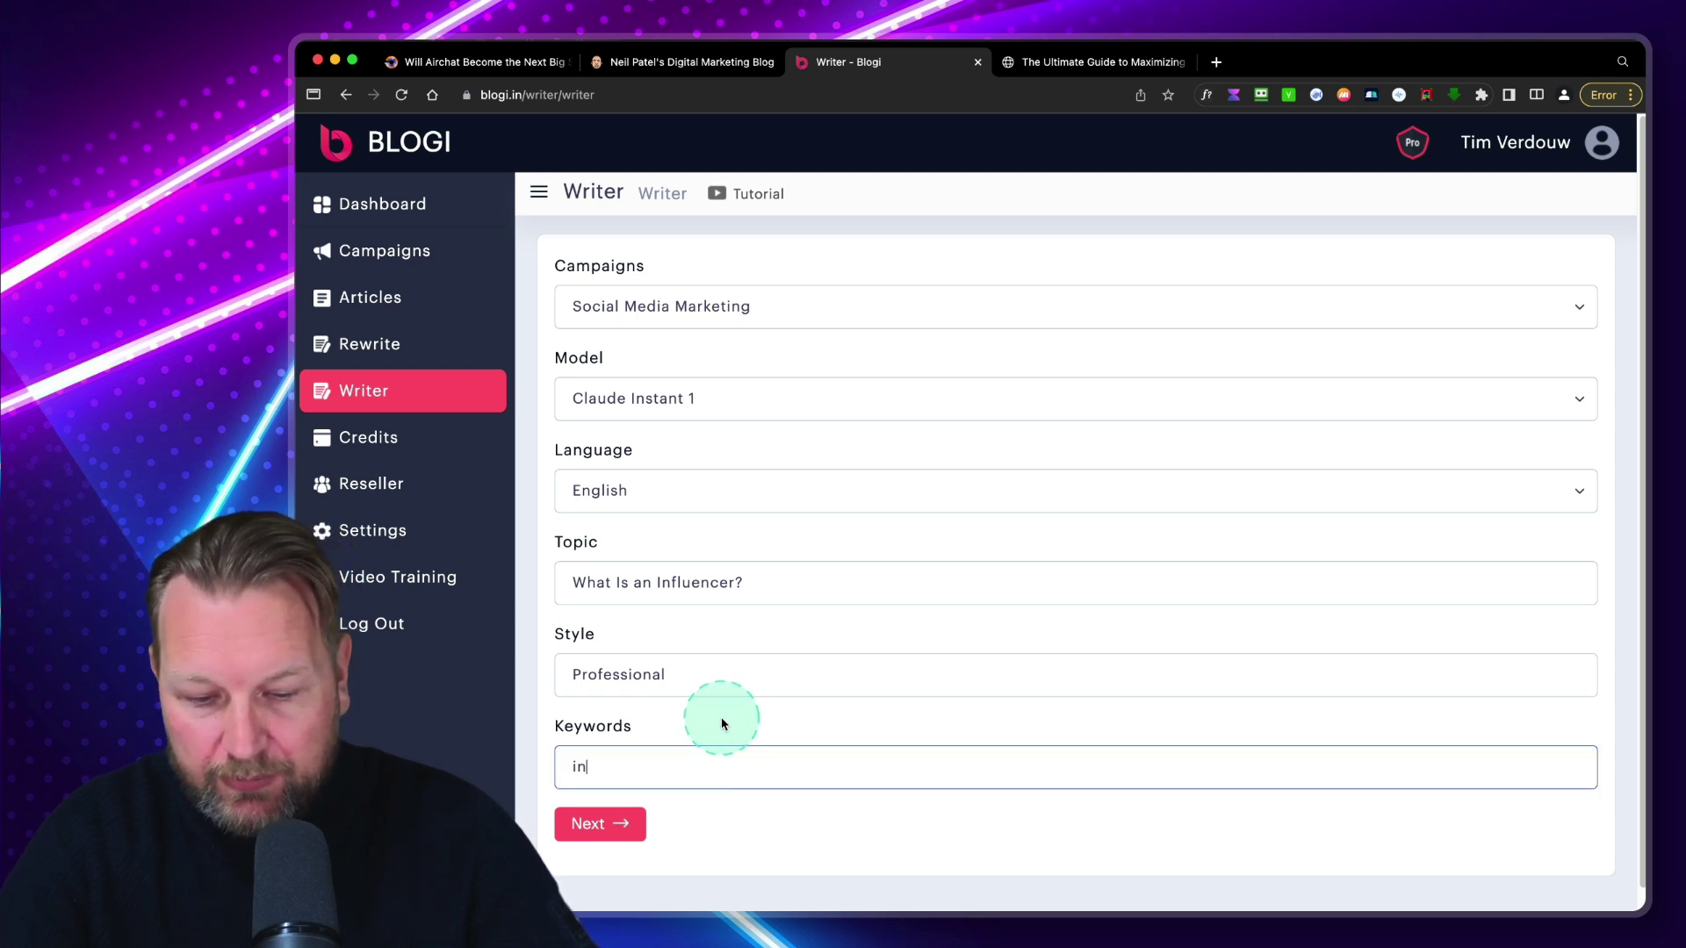
type("fluencer")
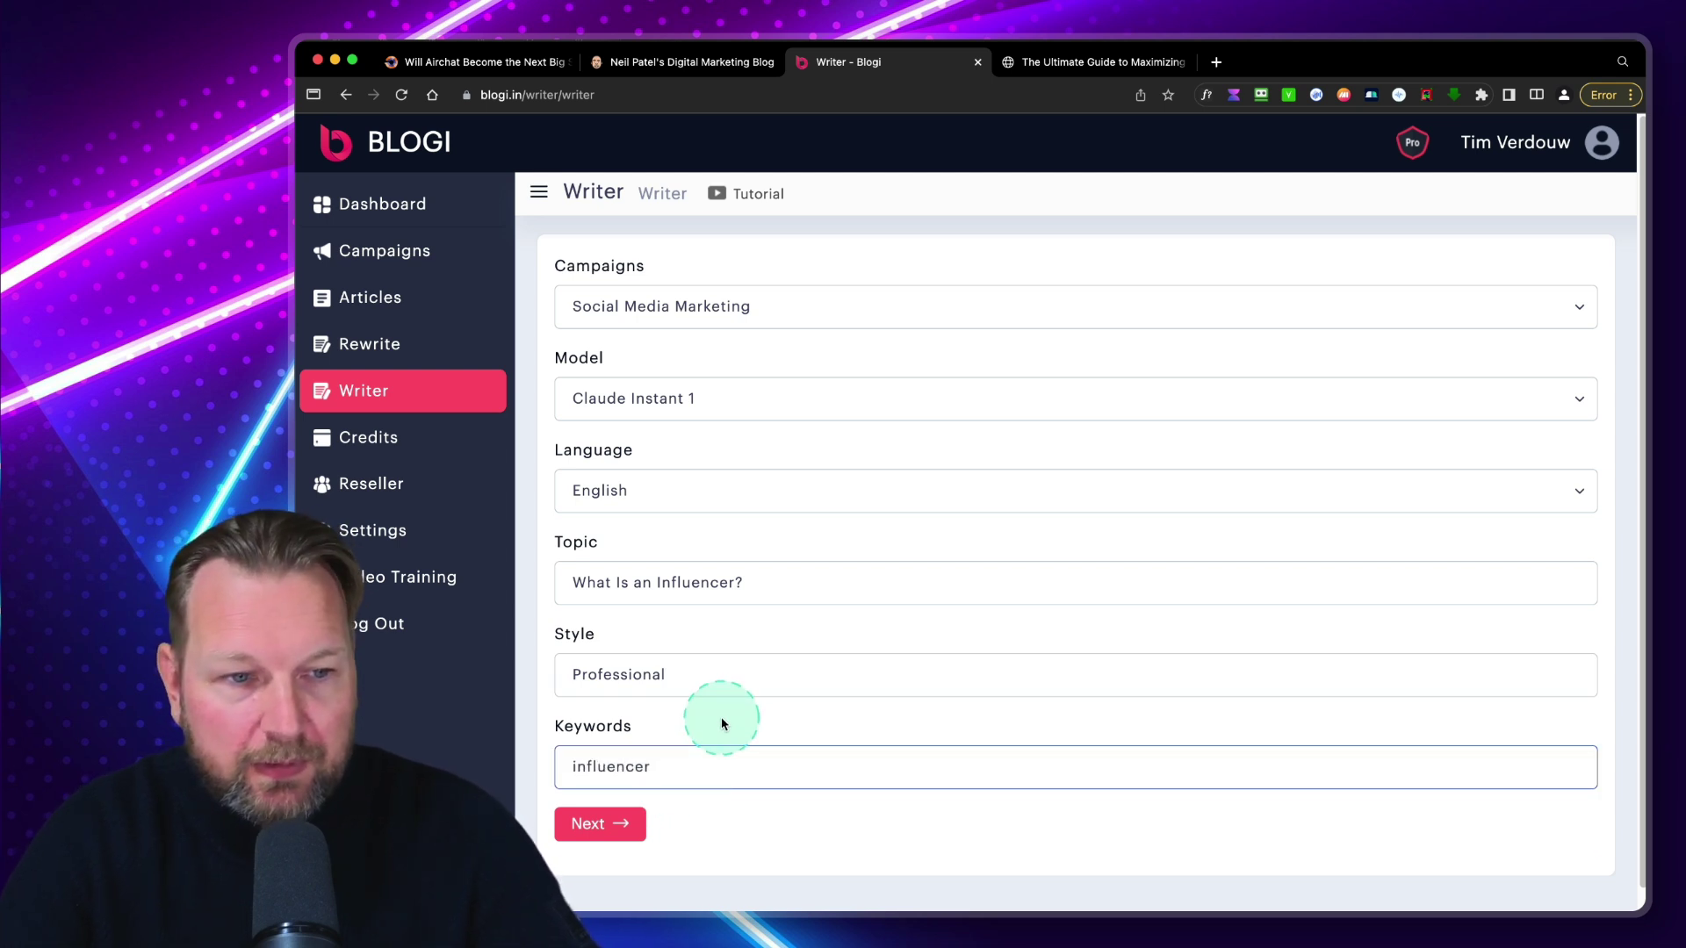
left_click(611, 826)
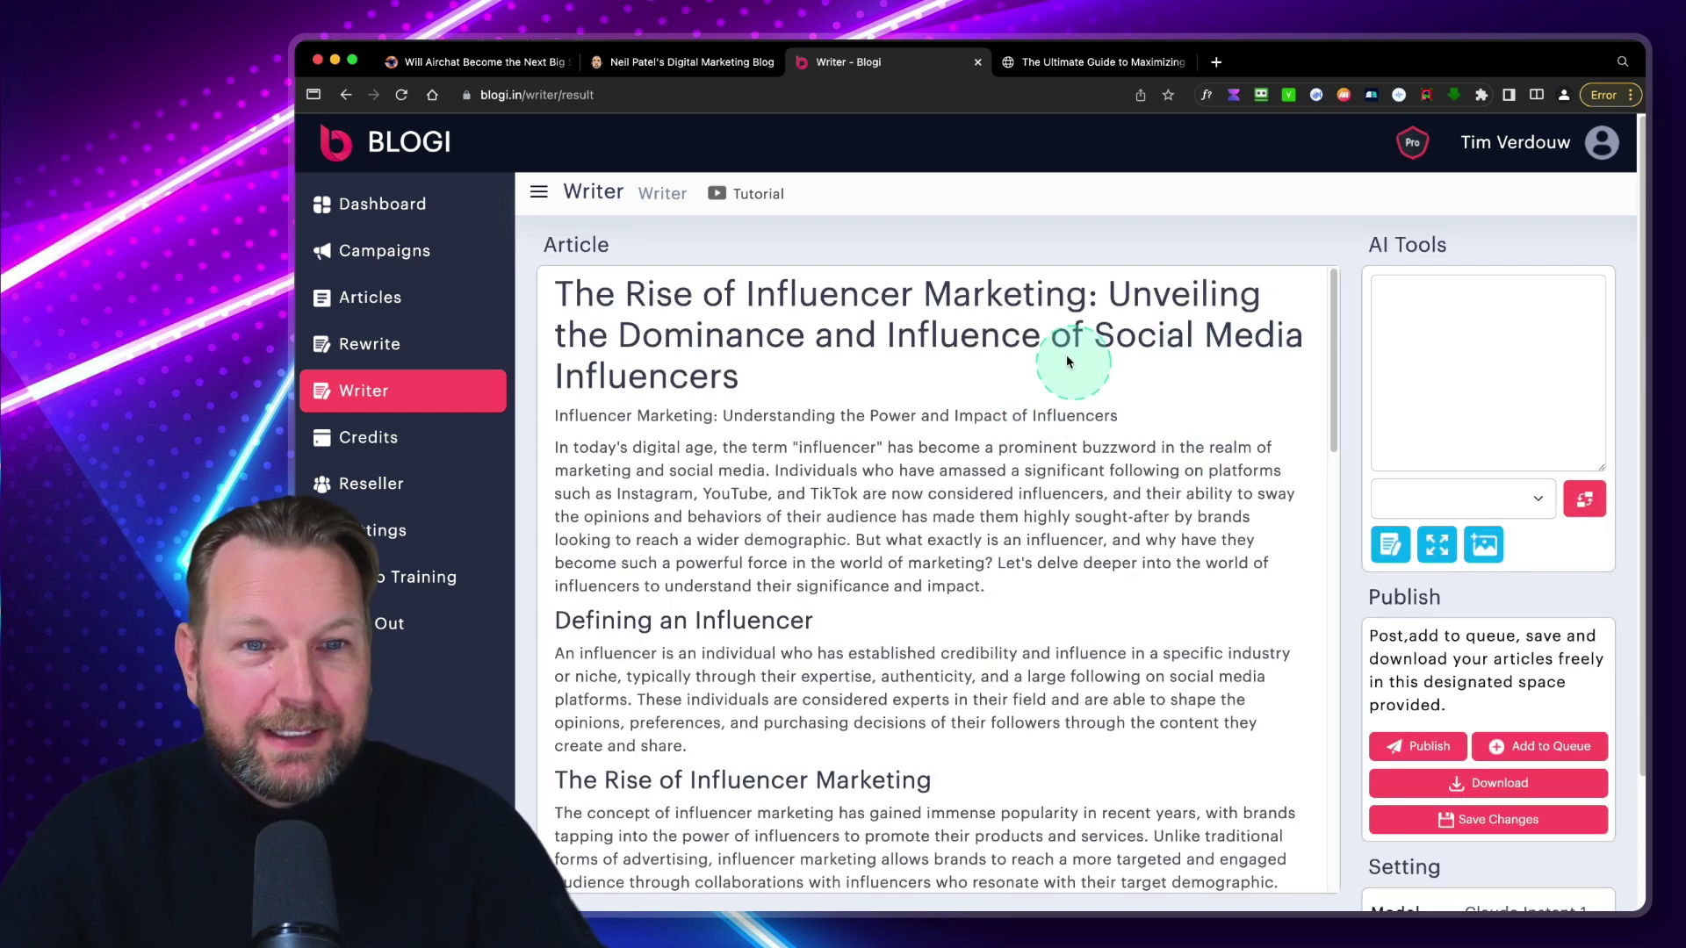
Step: Load the title, HTML, first paragraph and subtitle into AI Tools and rewrite the subtitle
left_click(1028, 380)
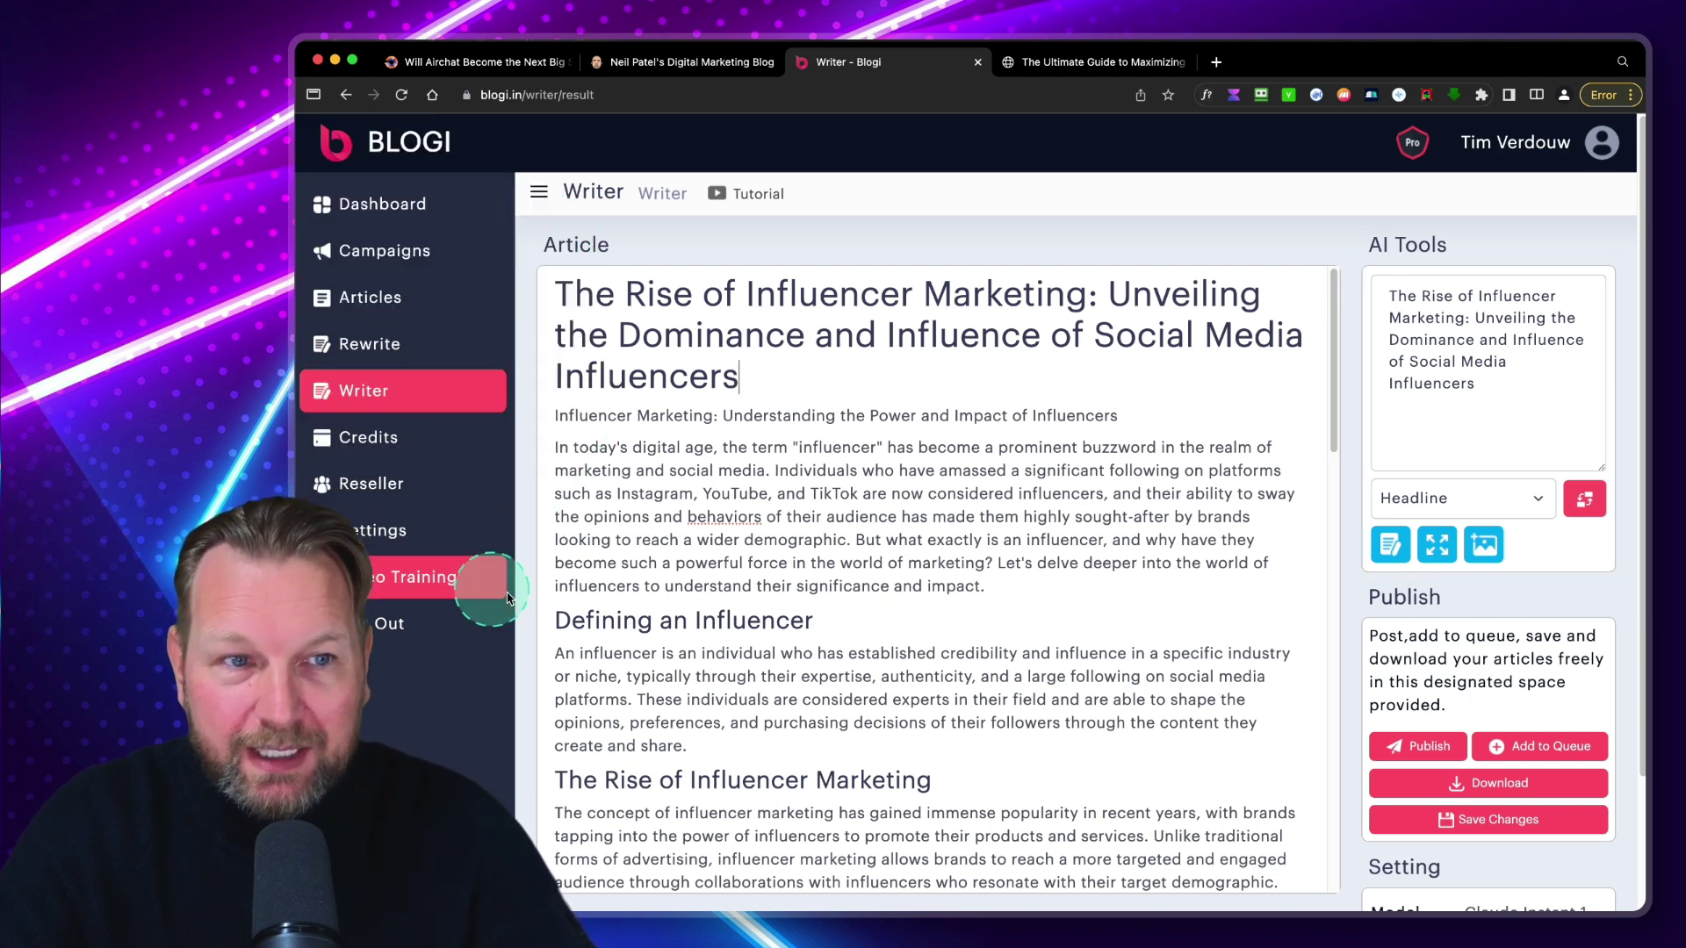
left_click(996, 433)
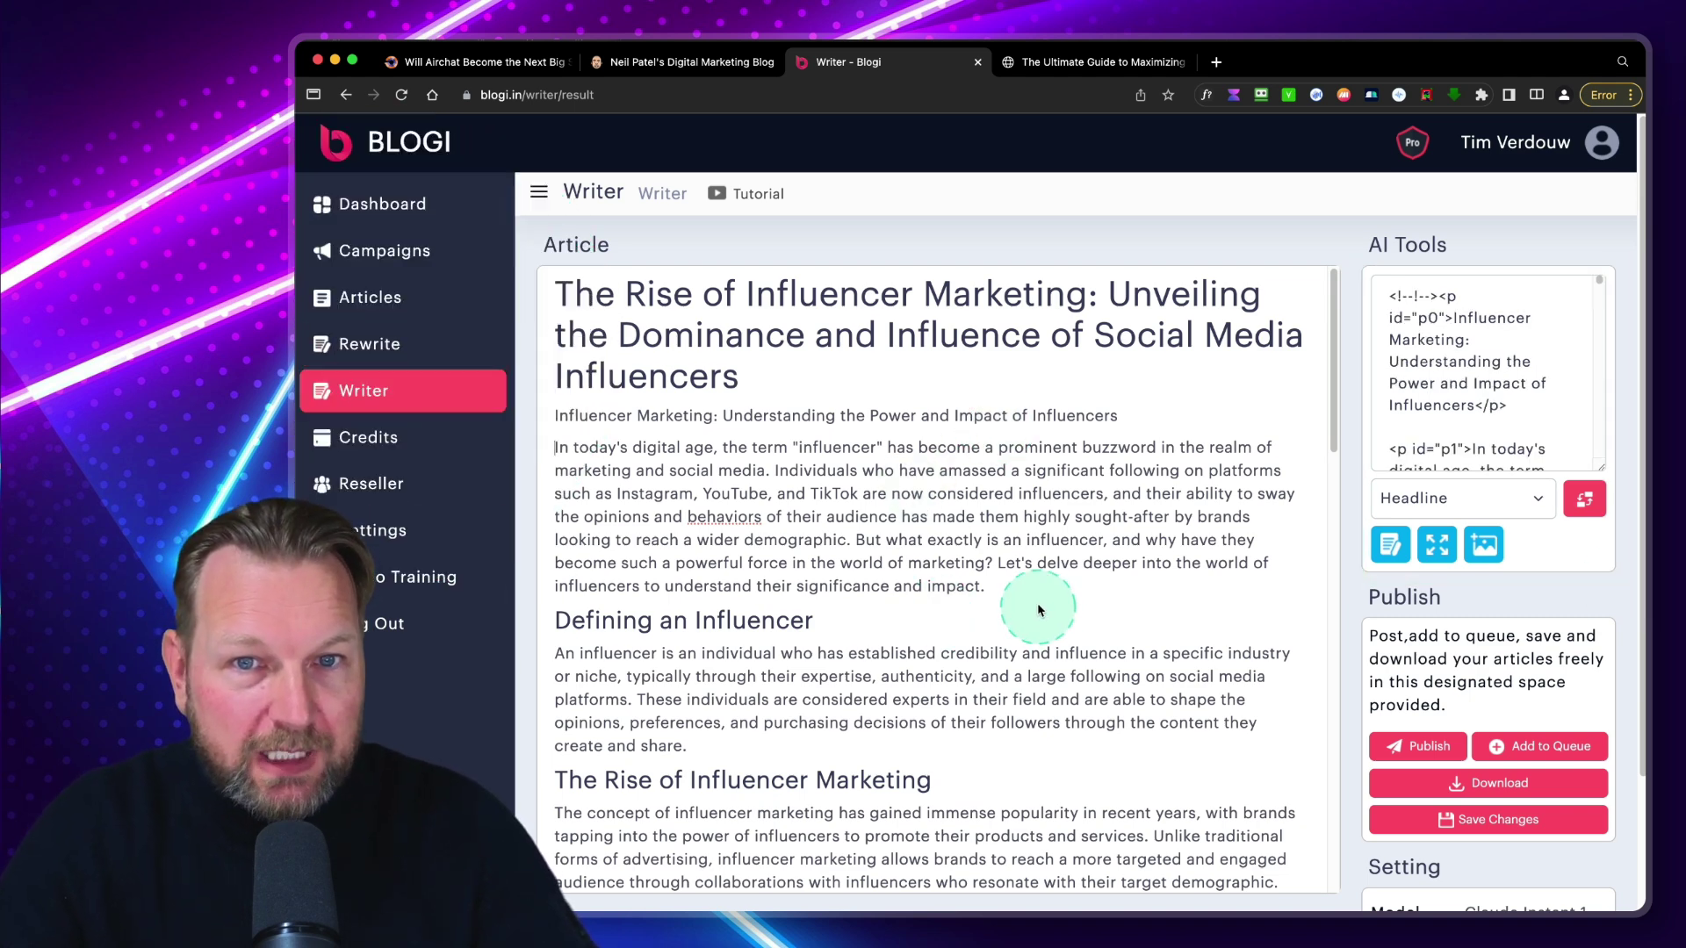
left_click(809, 494)
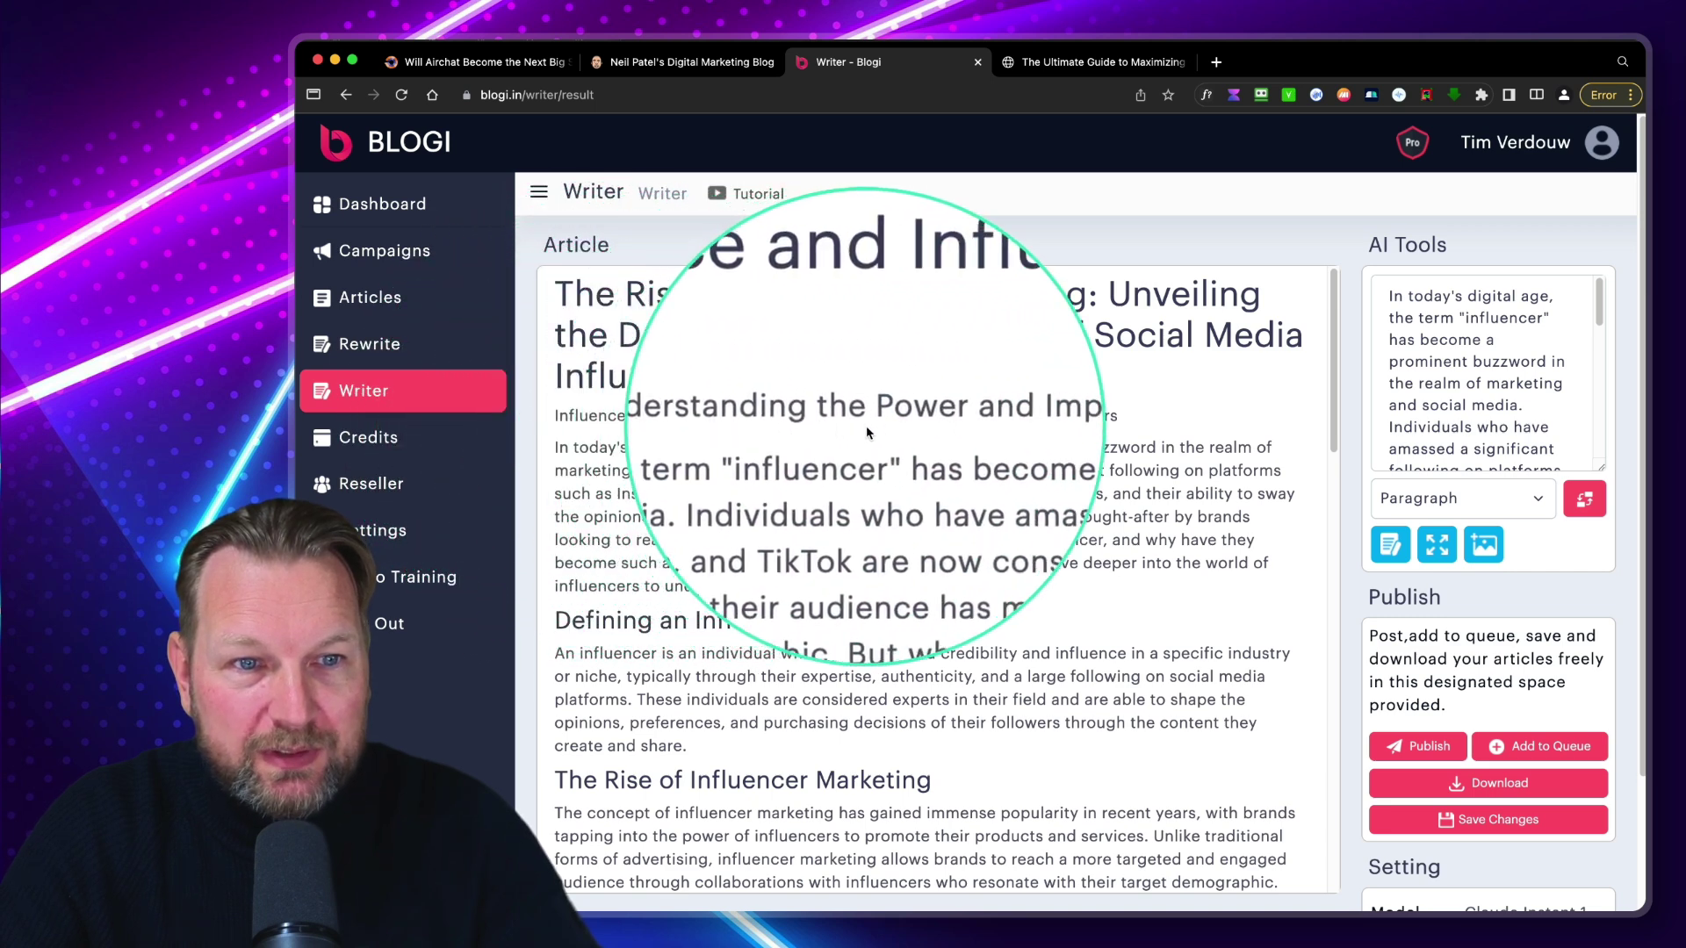
left_click(555, 418)
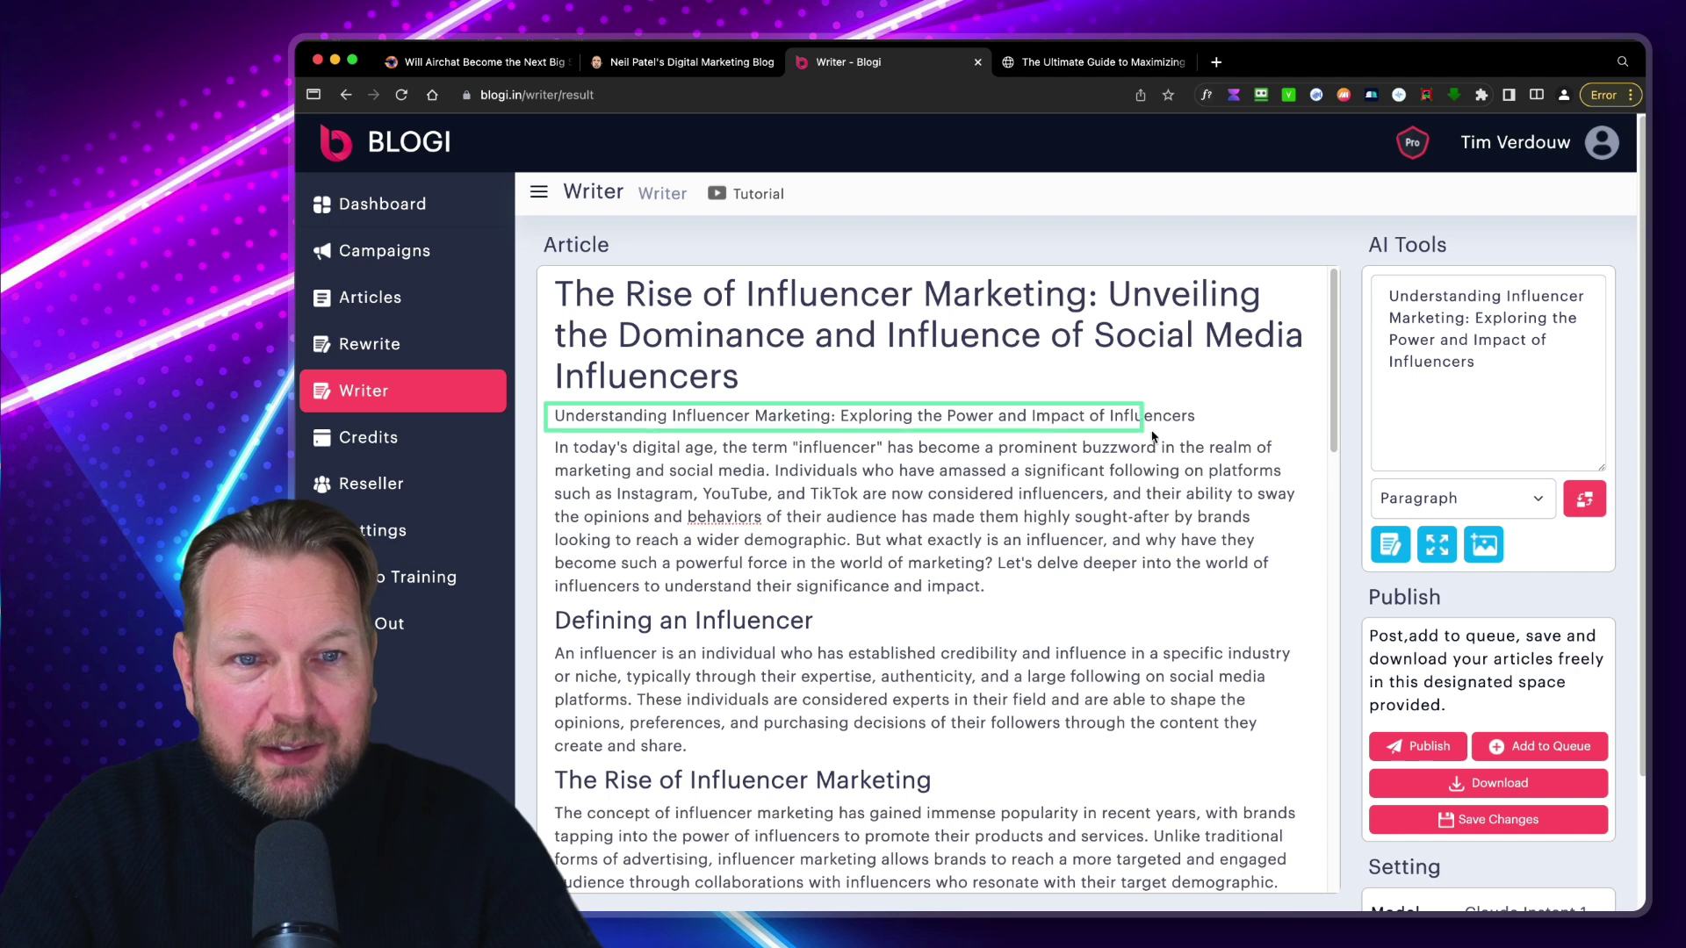
left_click(1409, 539)
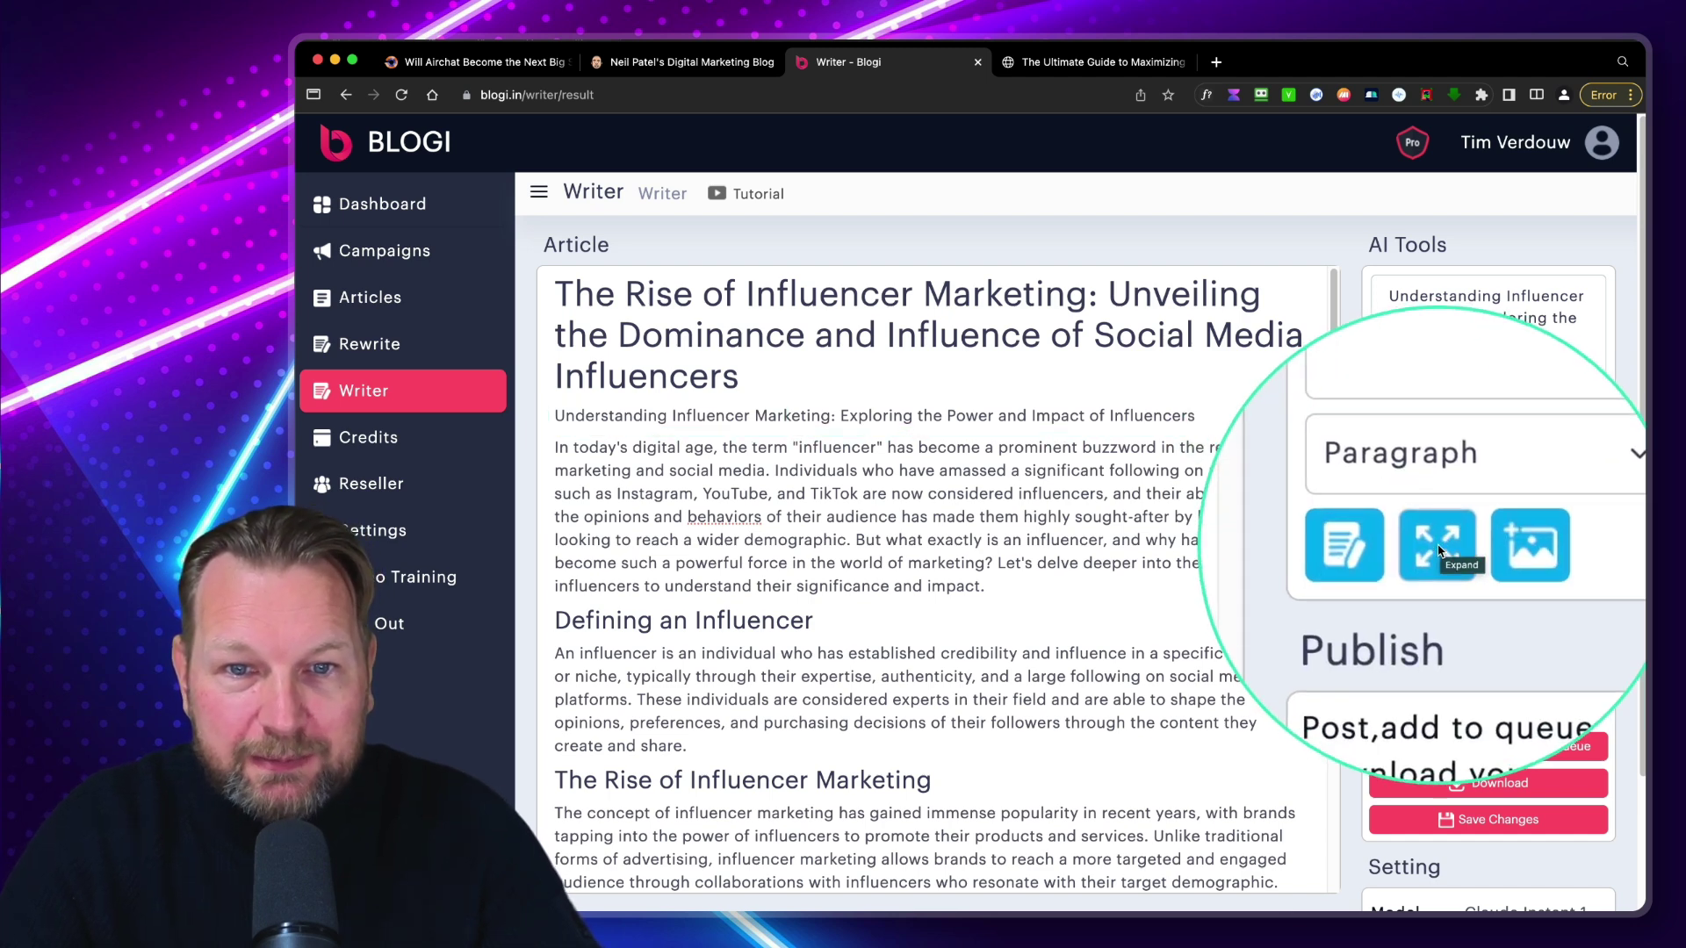
Step: Select the whole 'Understanding Influencer Marketing' subtitle line and generate an expanded version
left_click(937, 429)
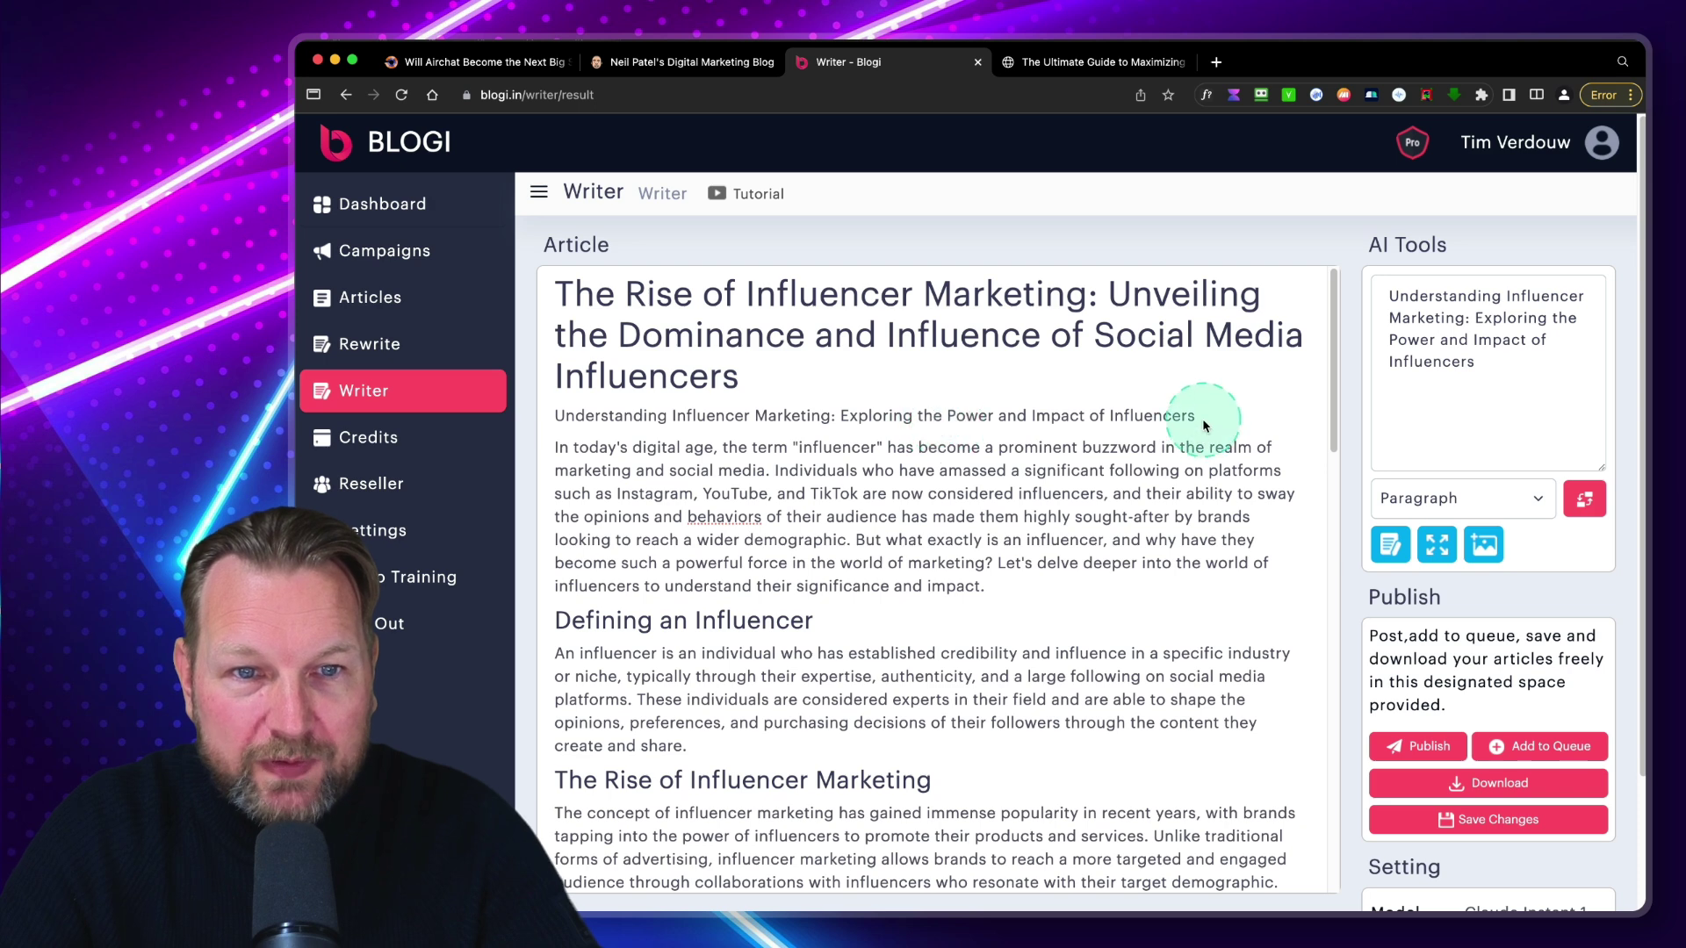
left_click_drag(1197, 420, 646, 418)
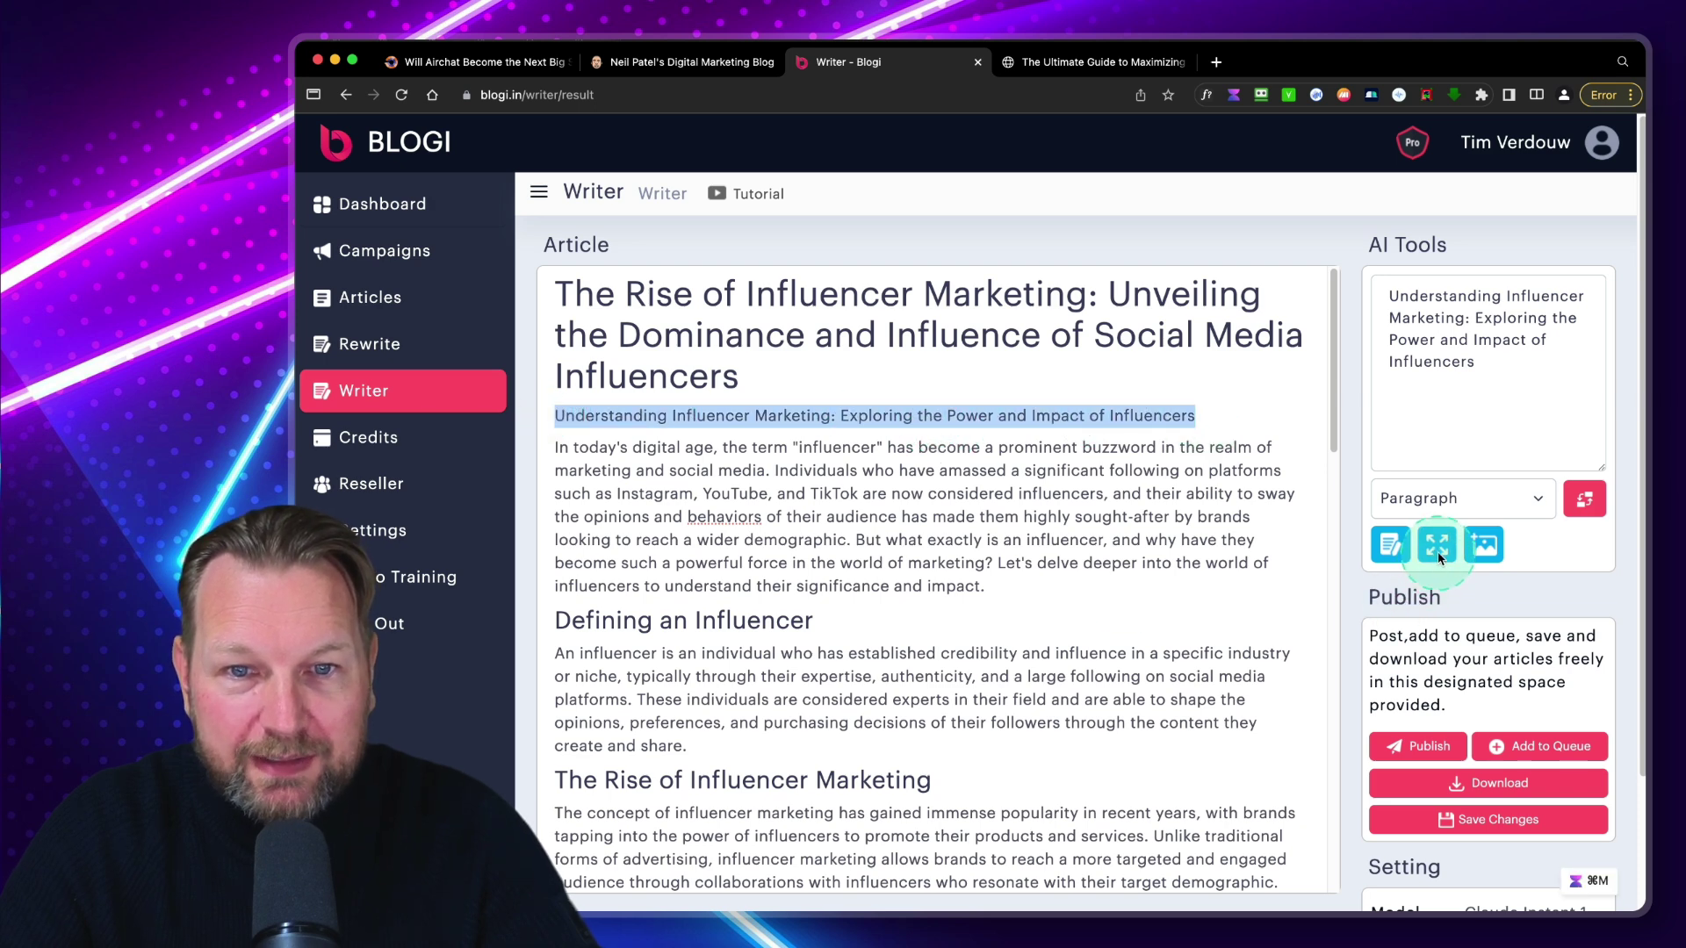
left_click(972, 439)
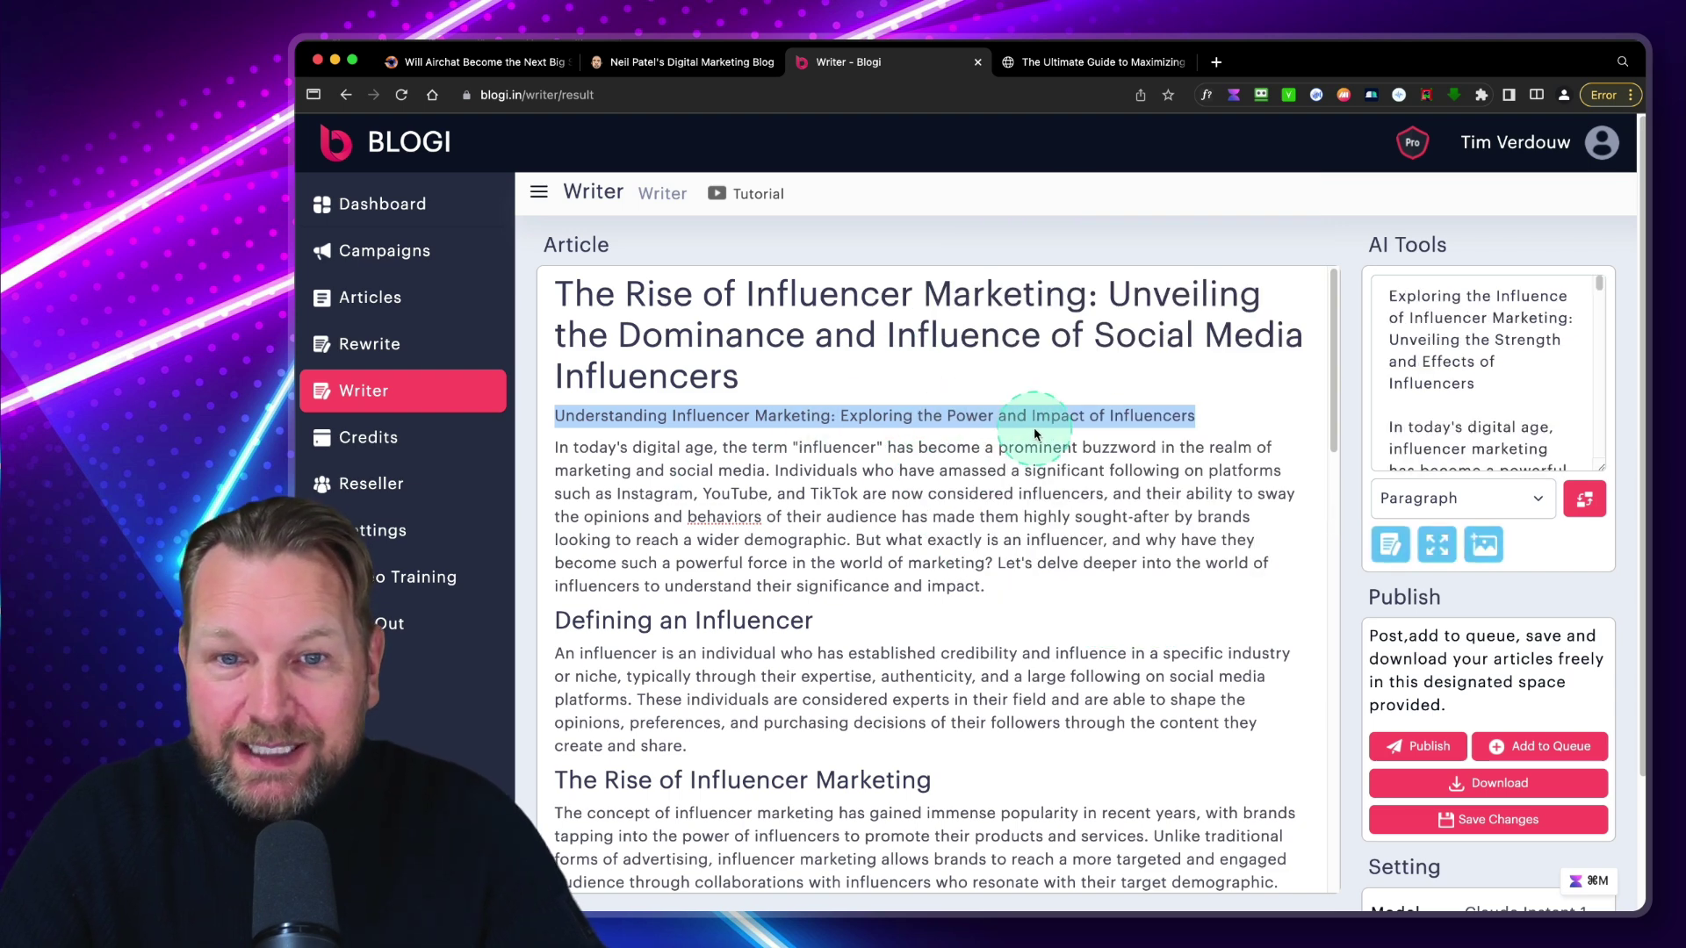
scroll(1464, 390, "down", 10)
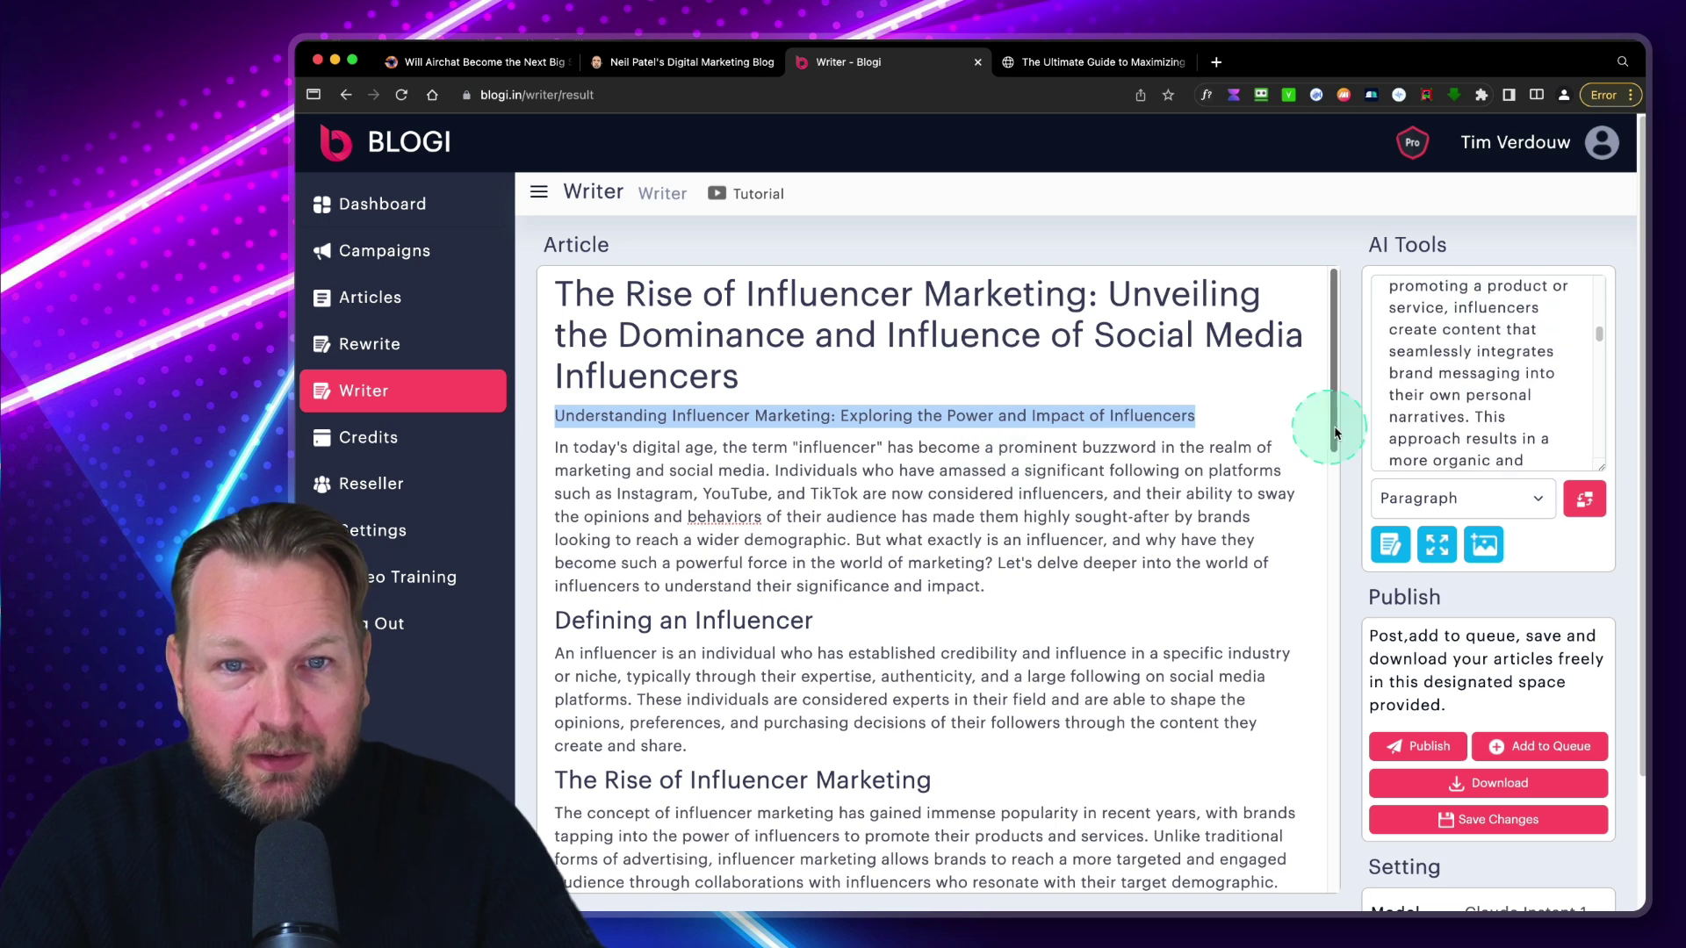
scroll(1340, 498, "down", 2)
scroll(1340, 498, "up", 2)
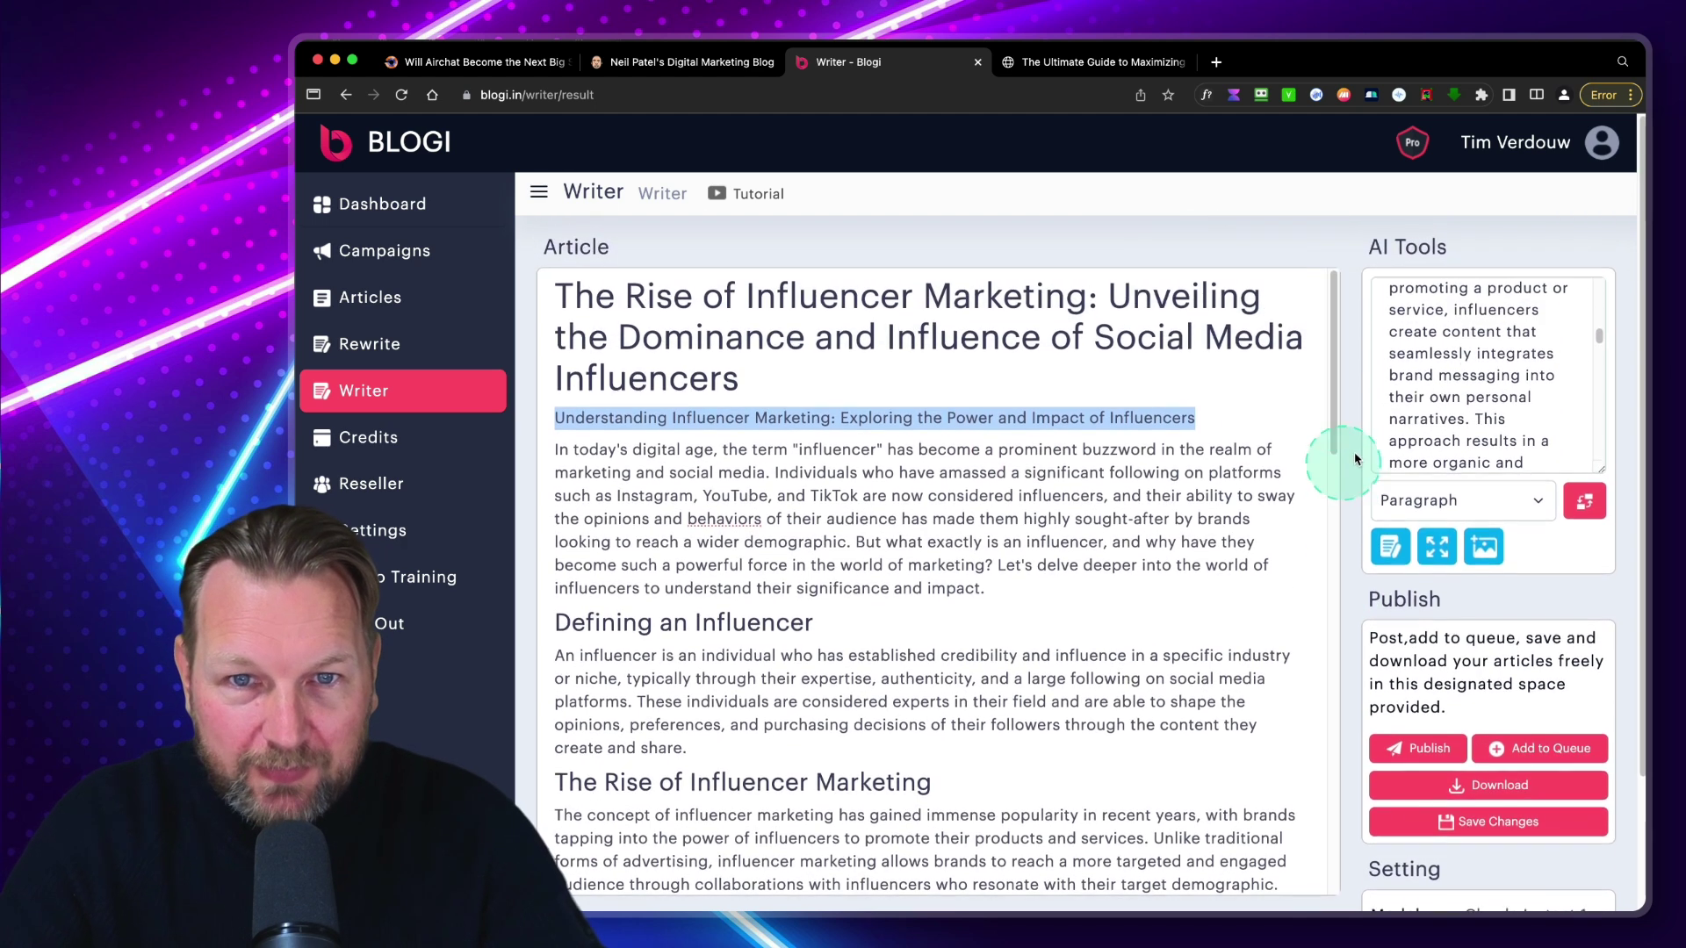
Step: Add an empty line after the article's opening paragraph
left_click(646, 454)
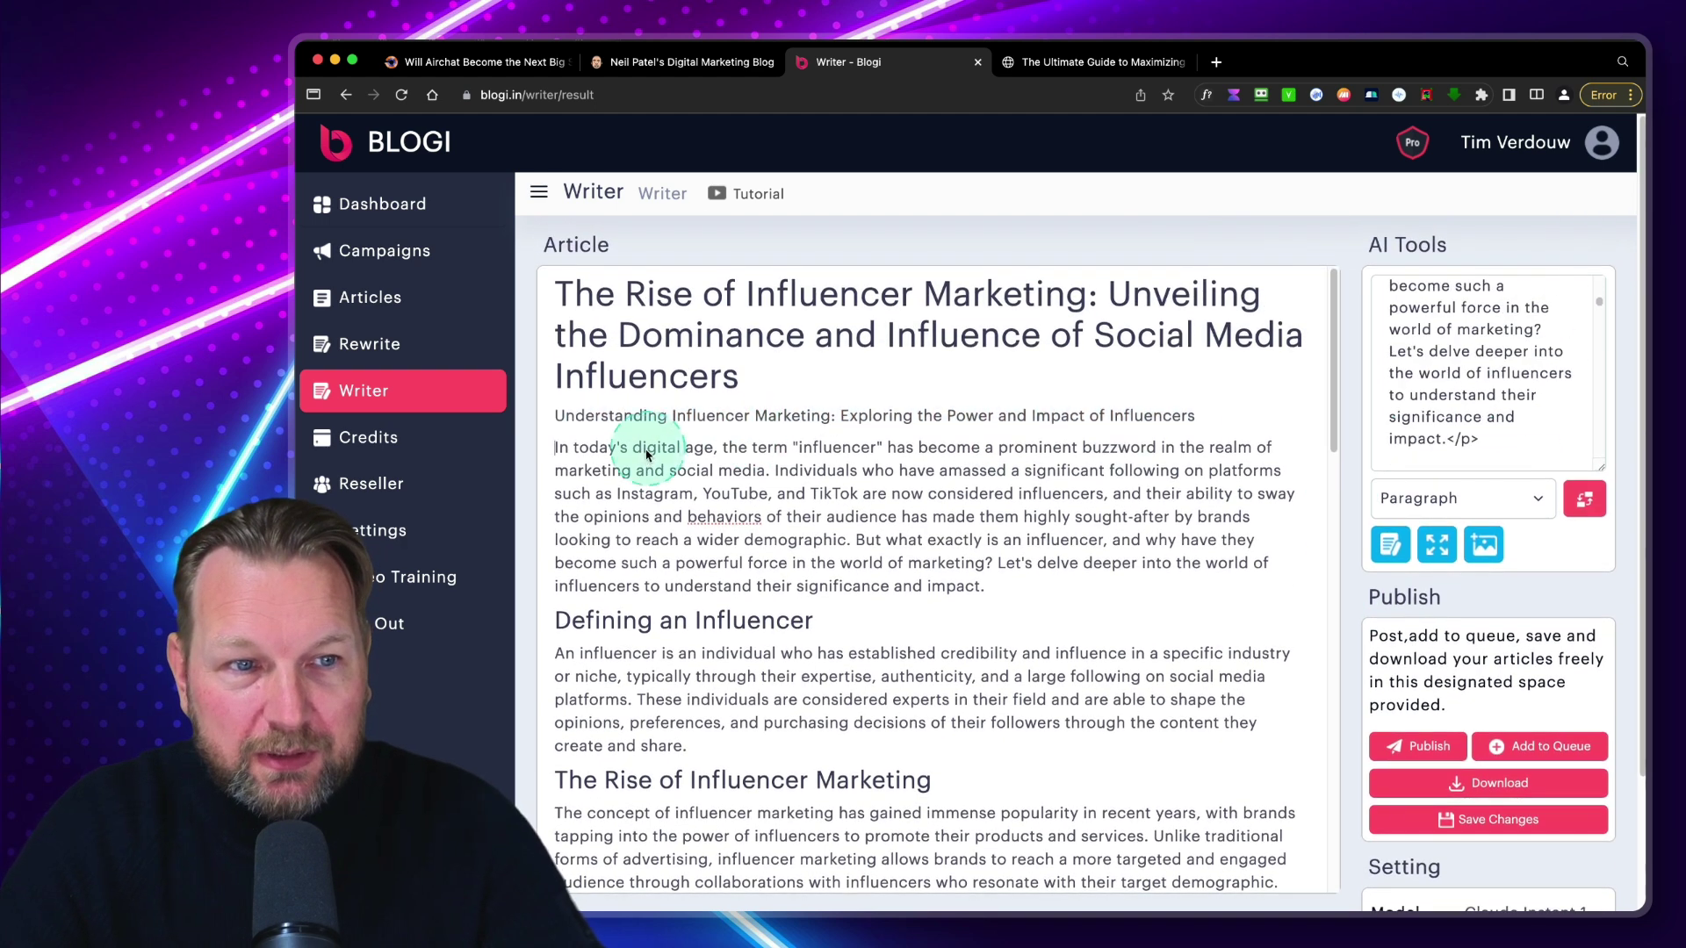
left_click(1029, 586)
key("Return")
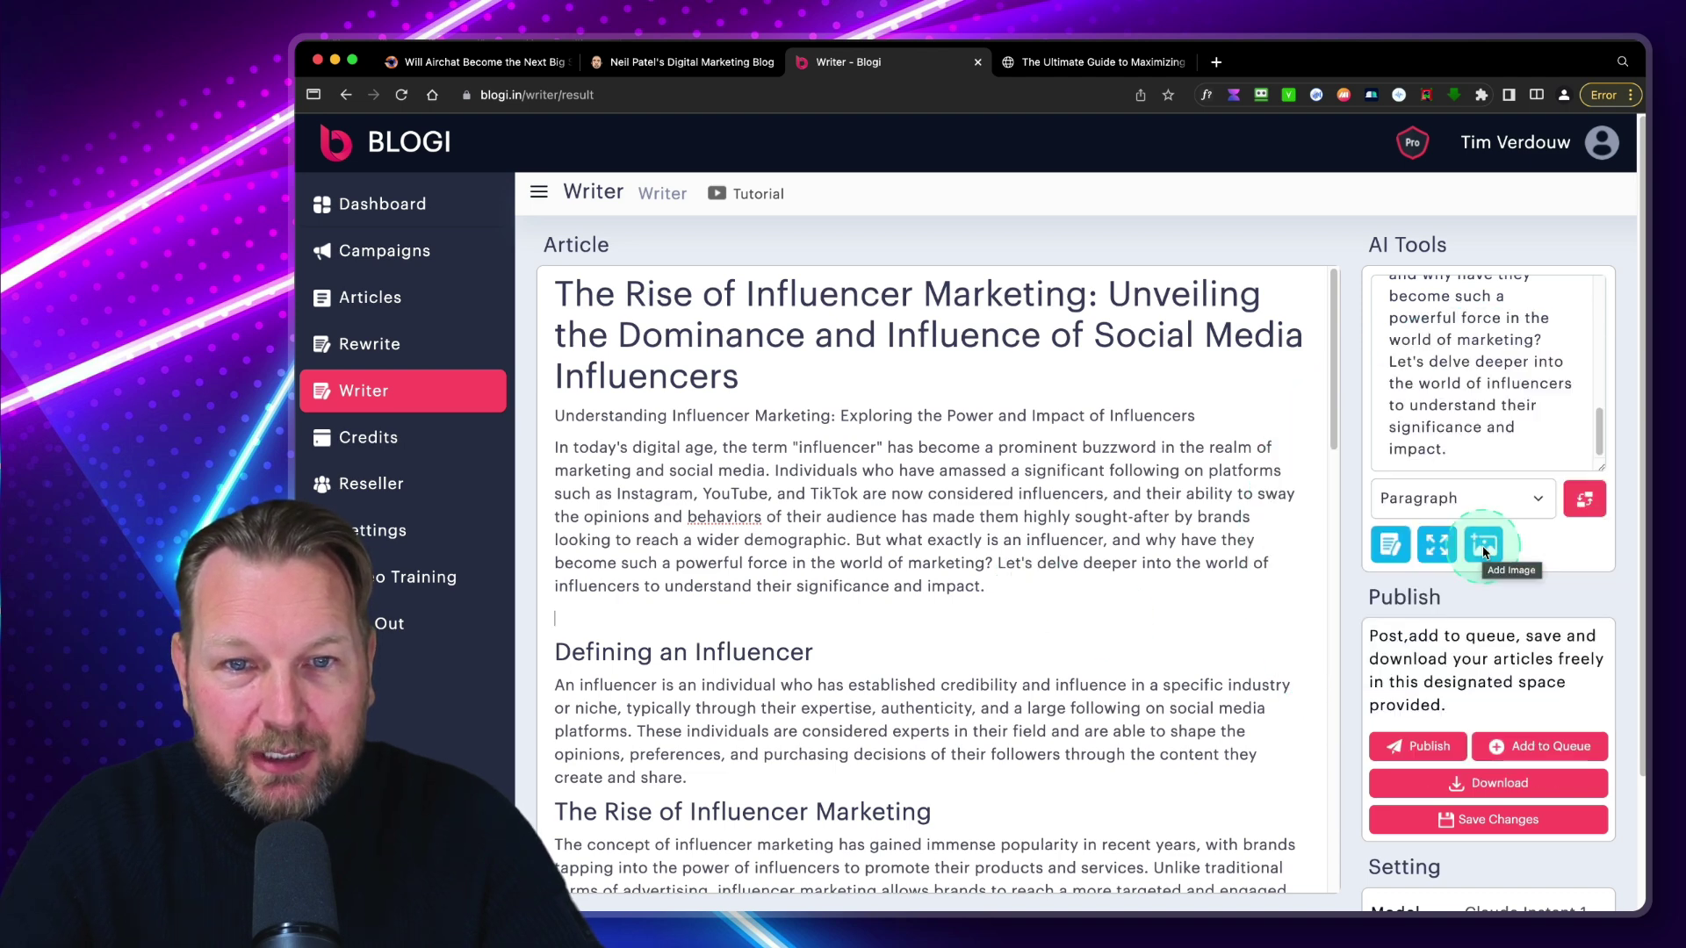
scroll(1475, 439, "up", 5)
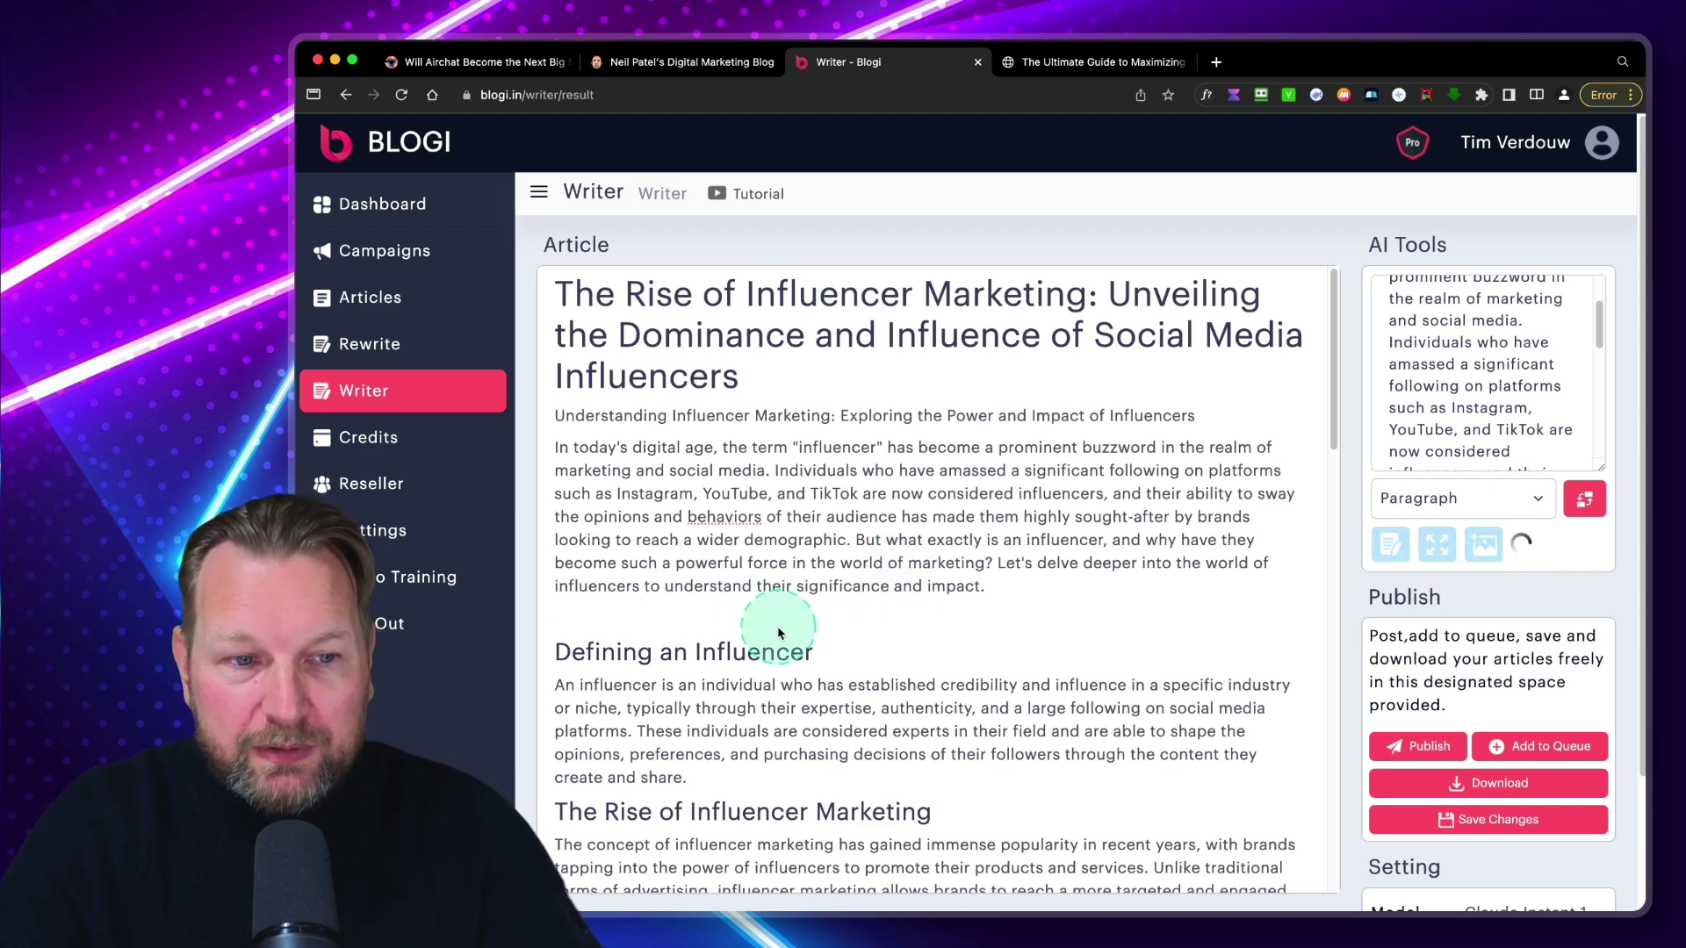
scroll(933, 602, "down", 10)
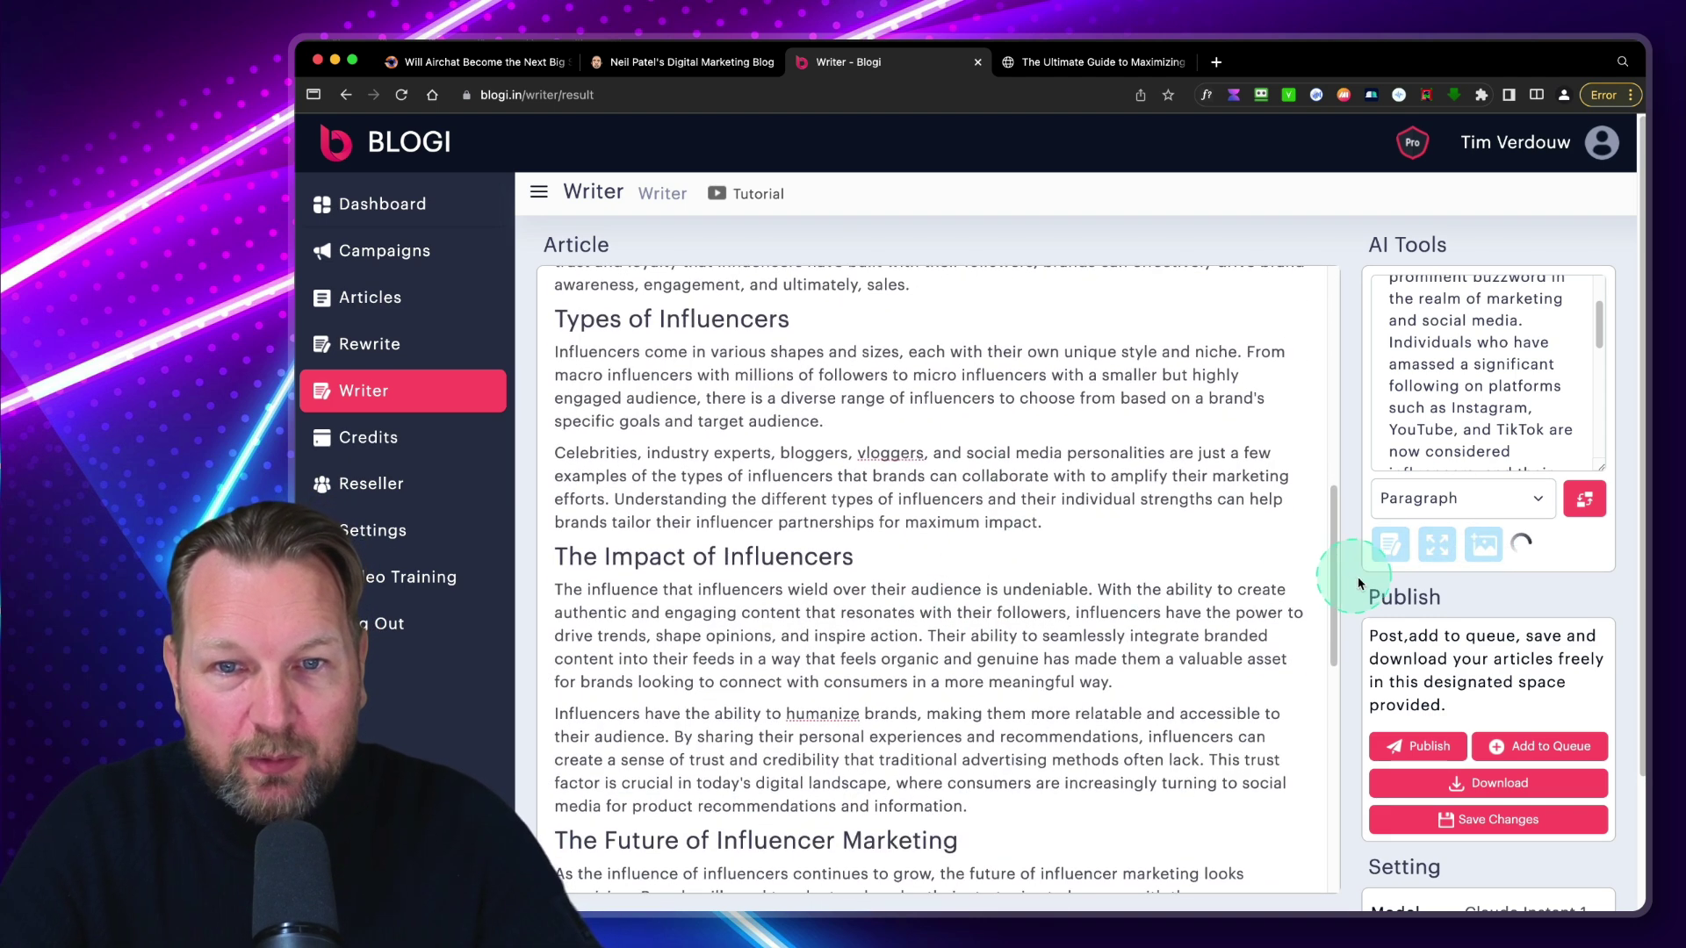
scroll(975, 606, "down", 7)
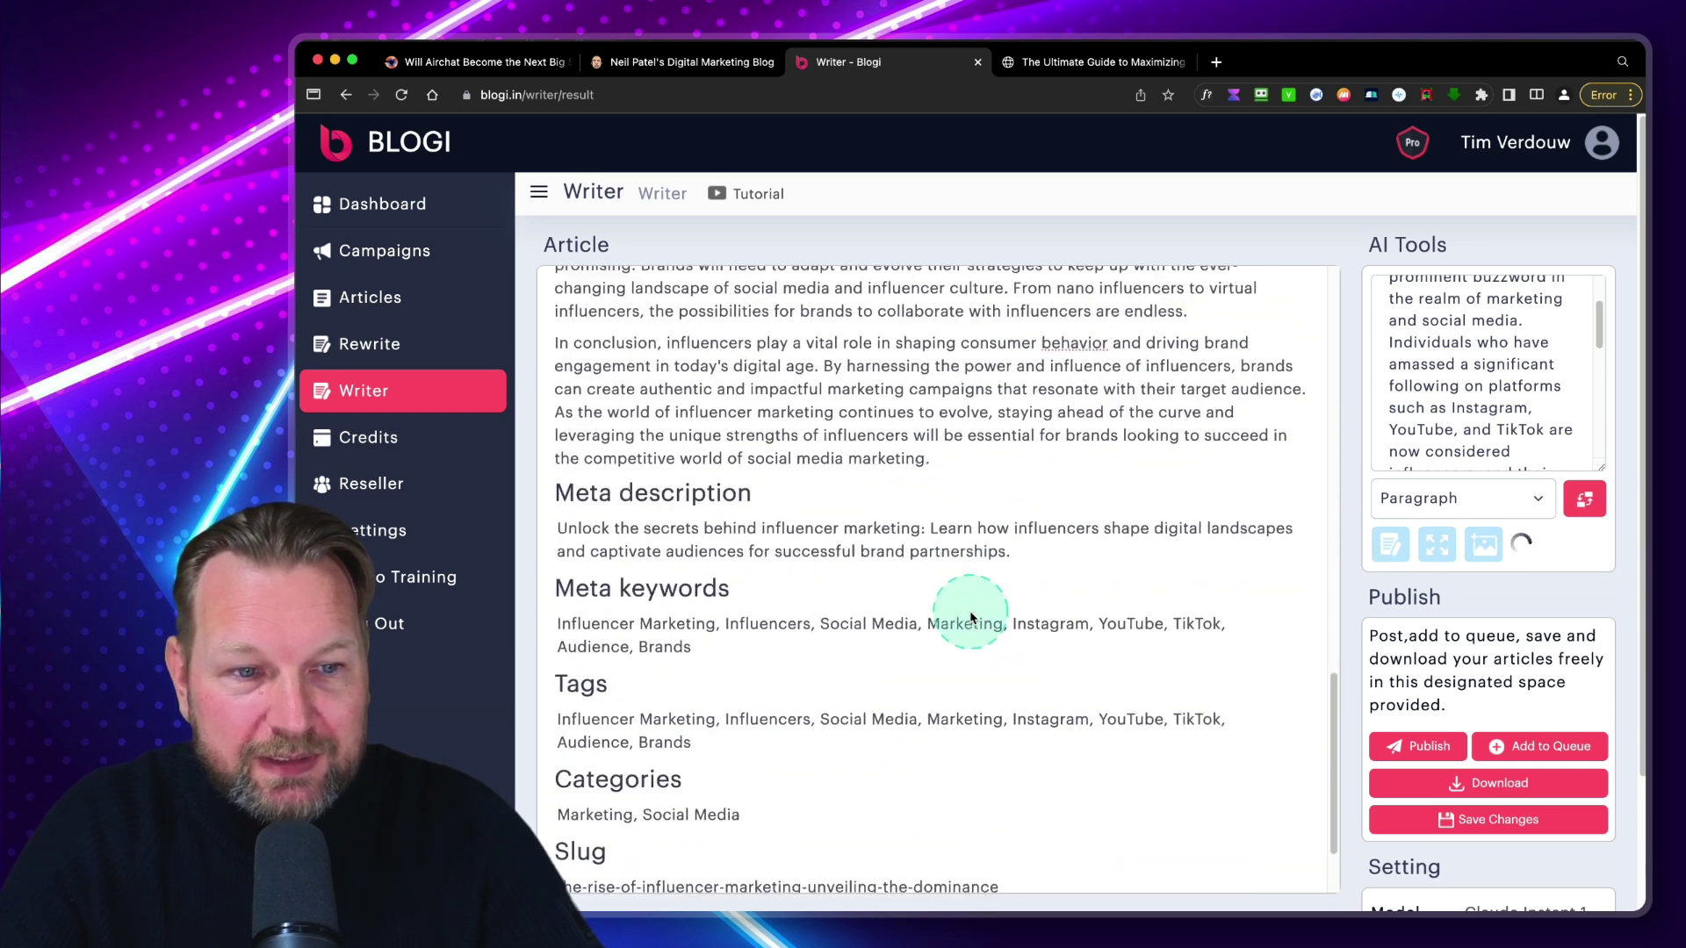
scroll(971, 617, "down", 2)
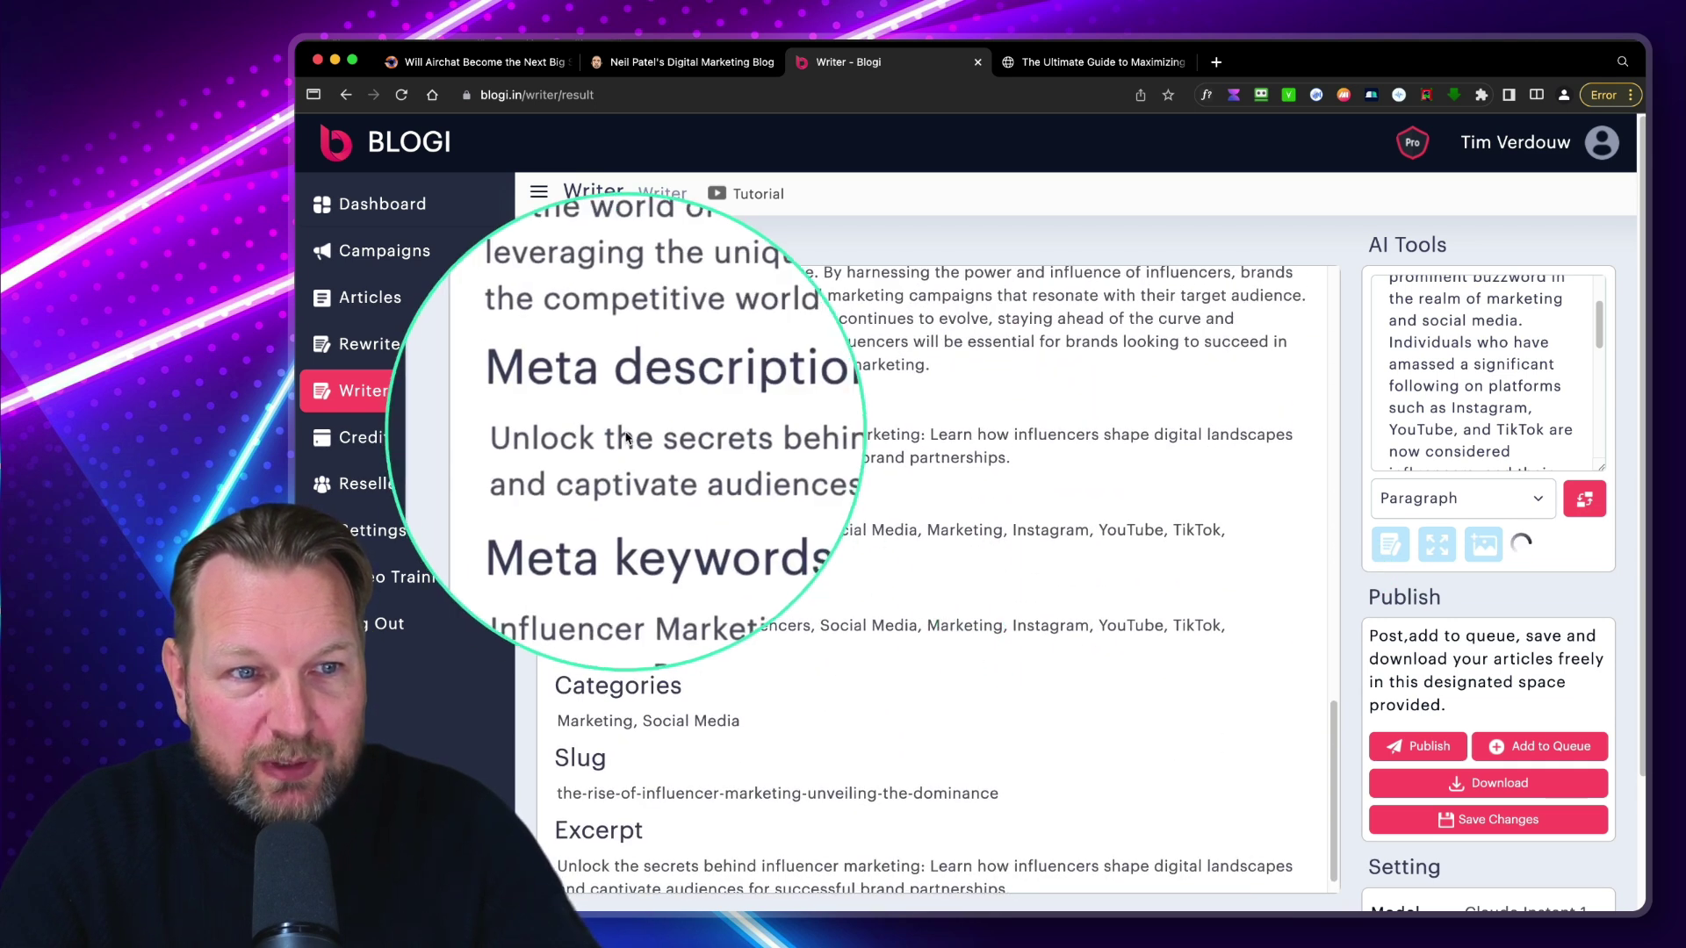
left_click(624, 463)
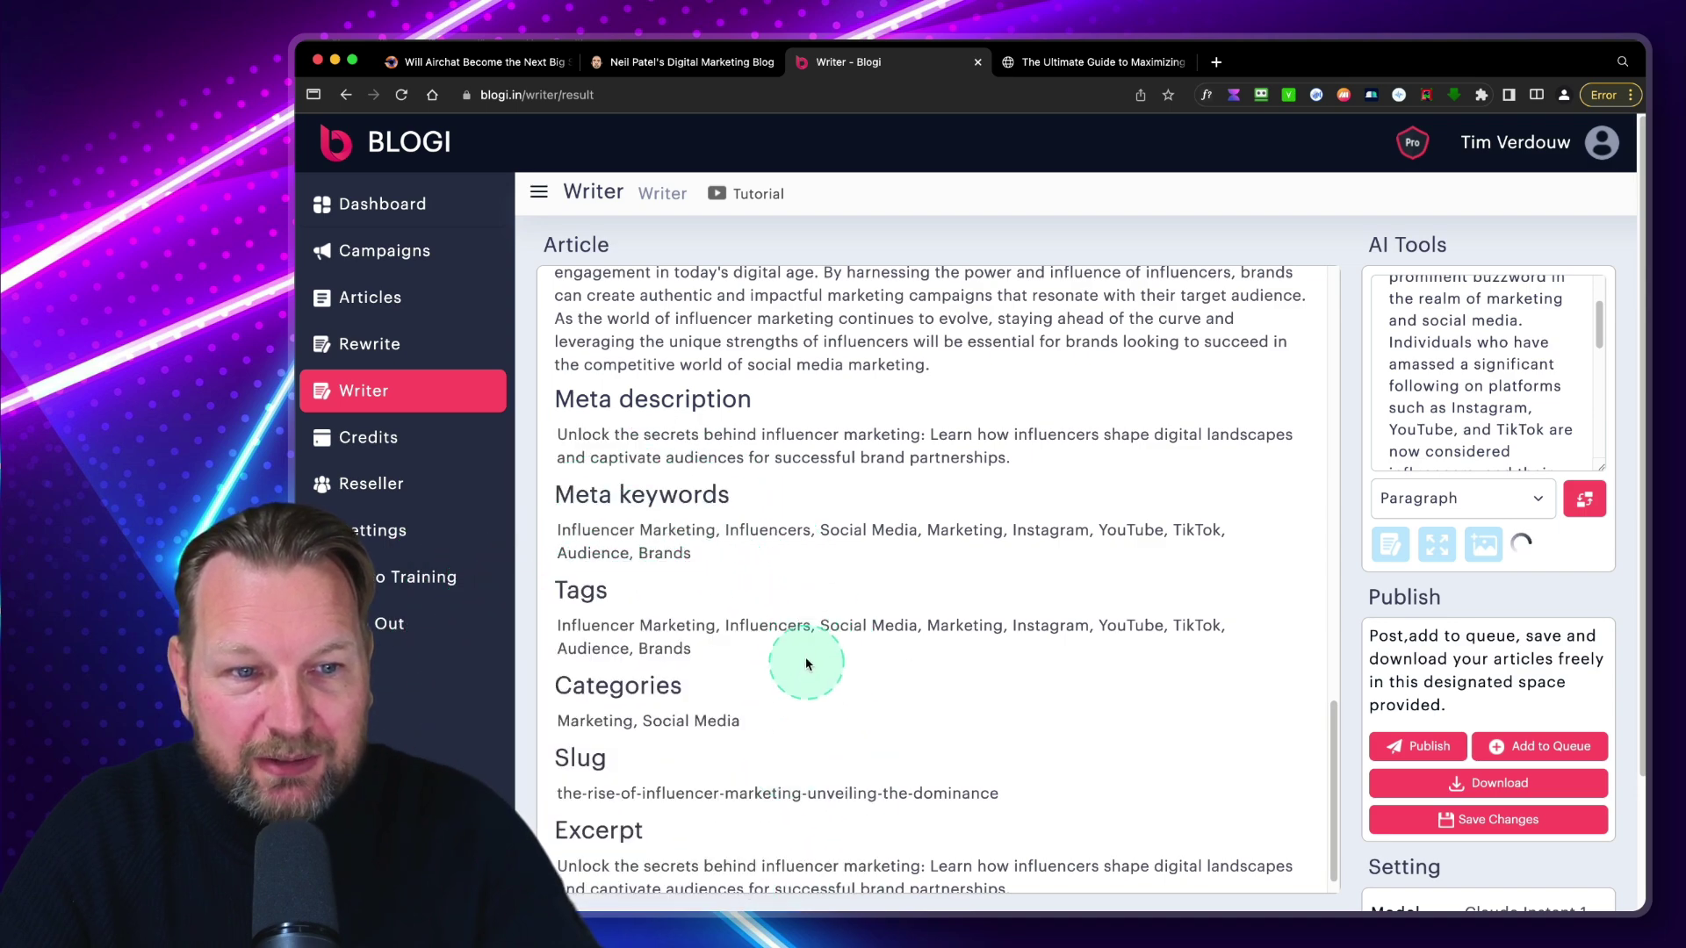
Step: Load the article's tags list into AI Tools
left_click(802, 632)
key("ctrl+Up")
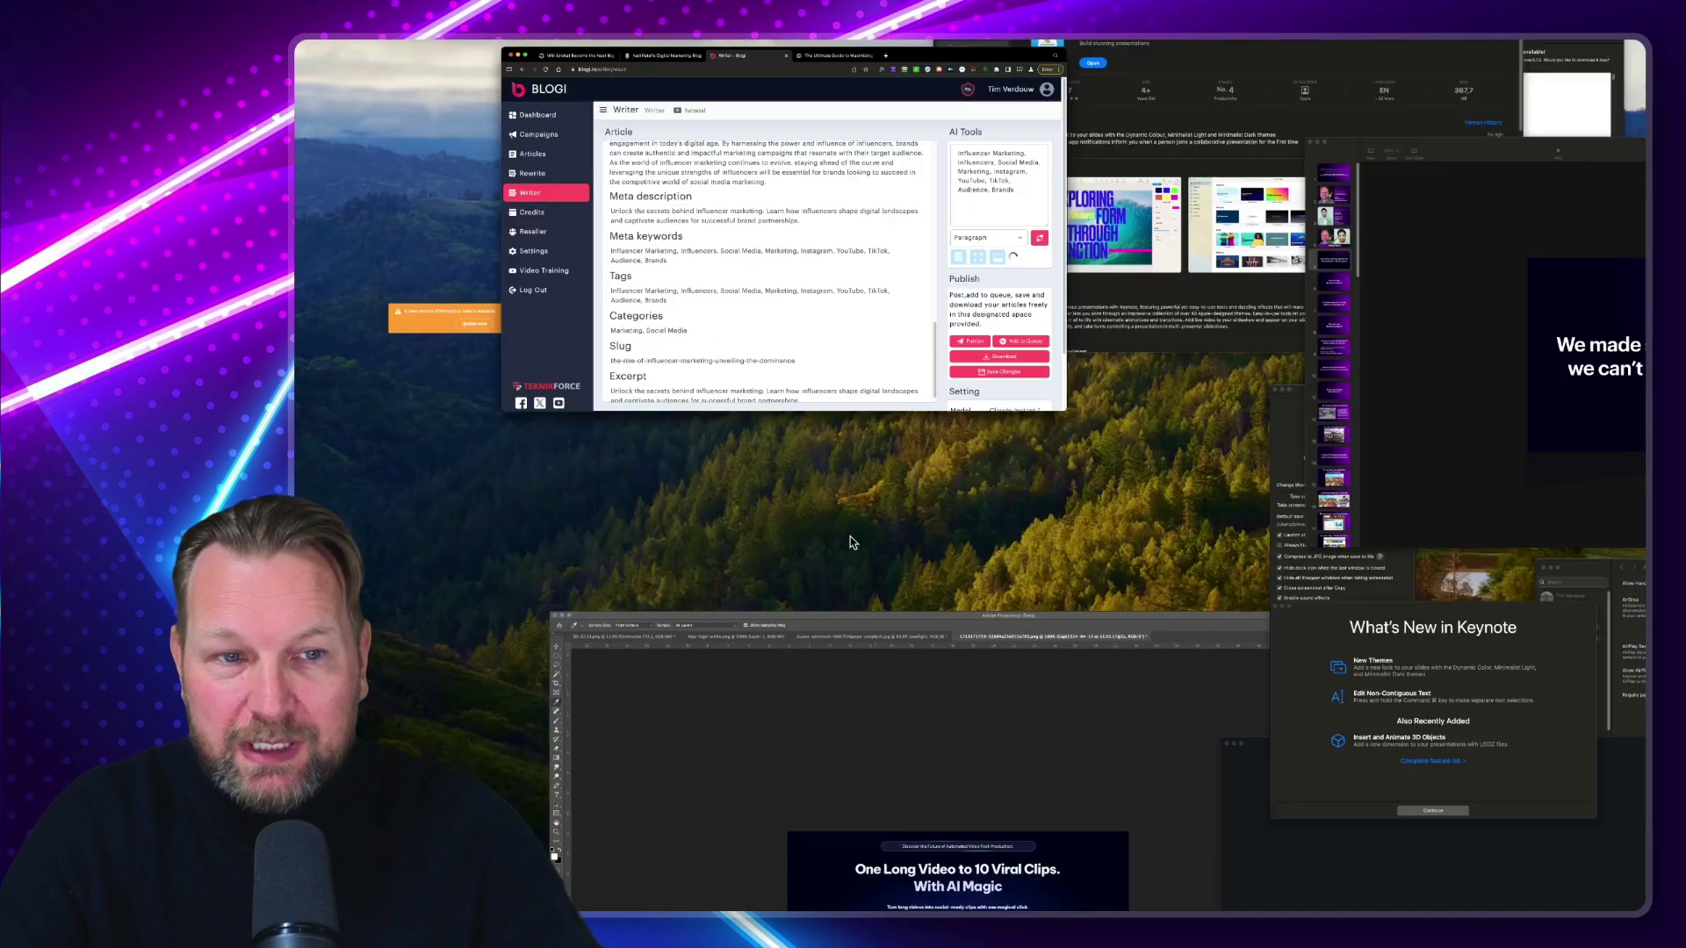
key("ctrl+Up")
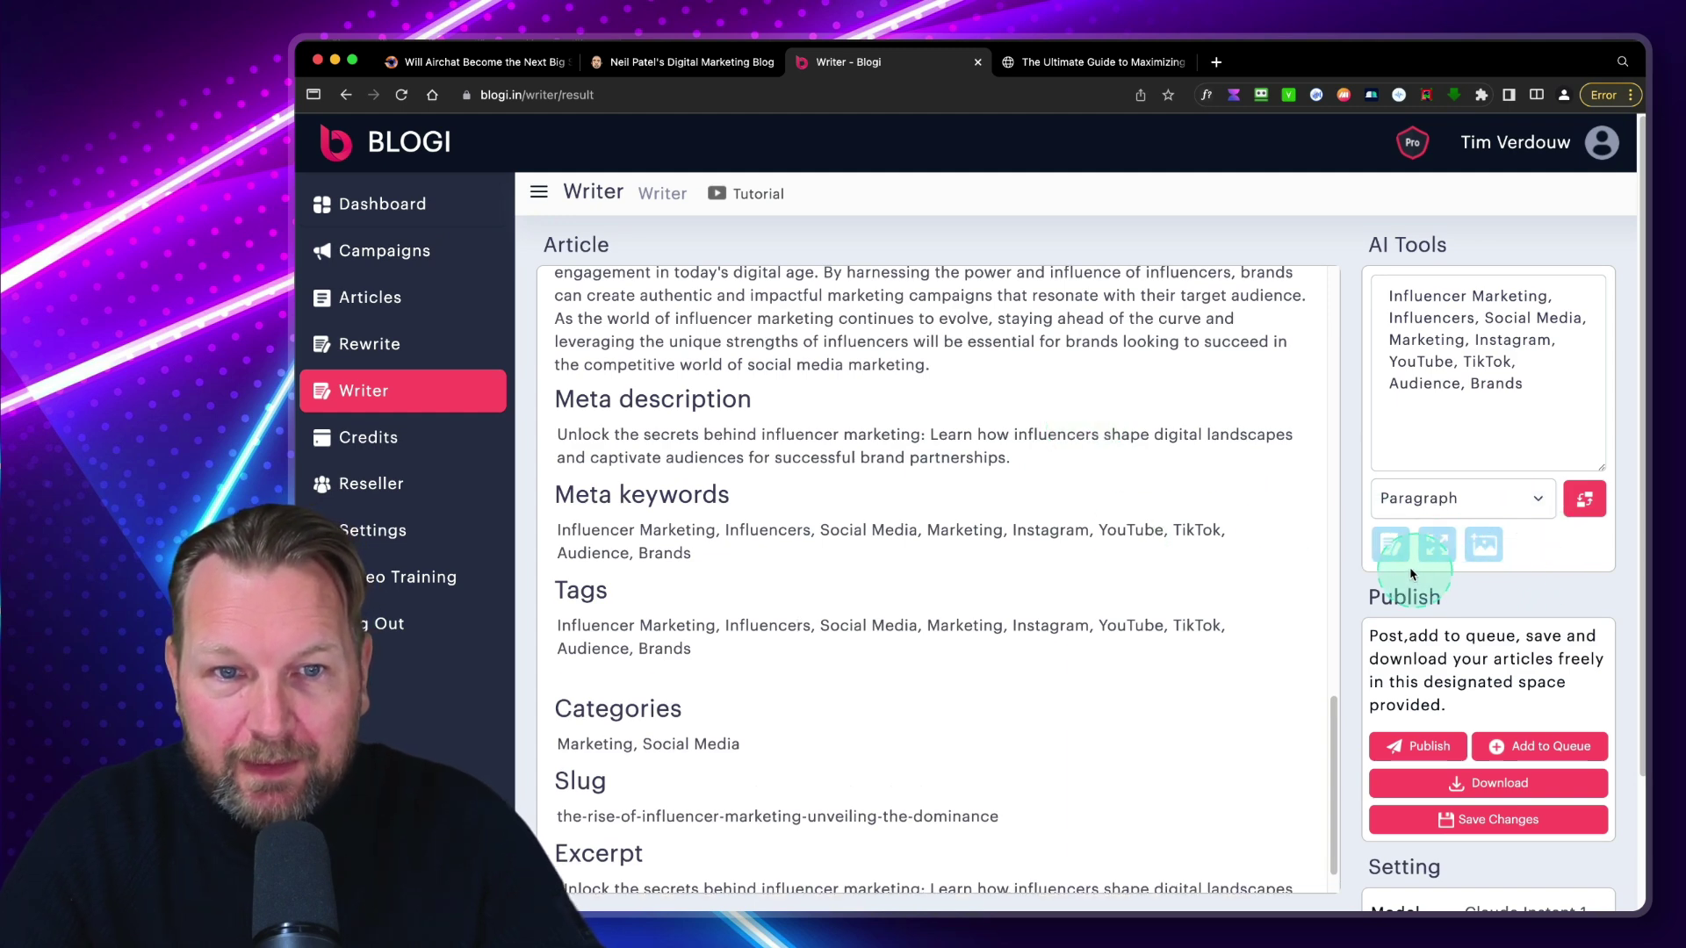
scroll(1080, 452, "up", 15)
scroll(966, 587, "down", 15)
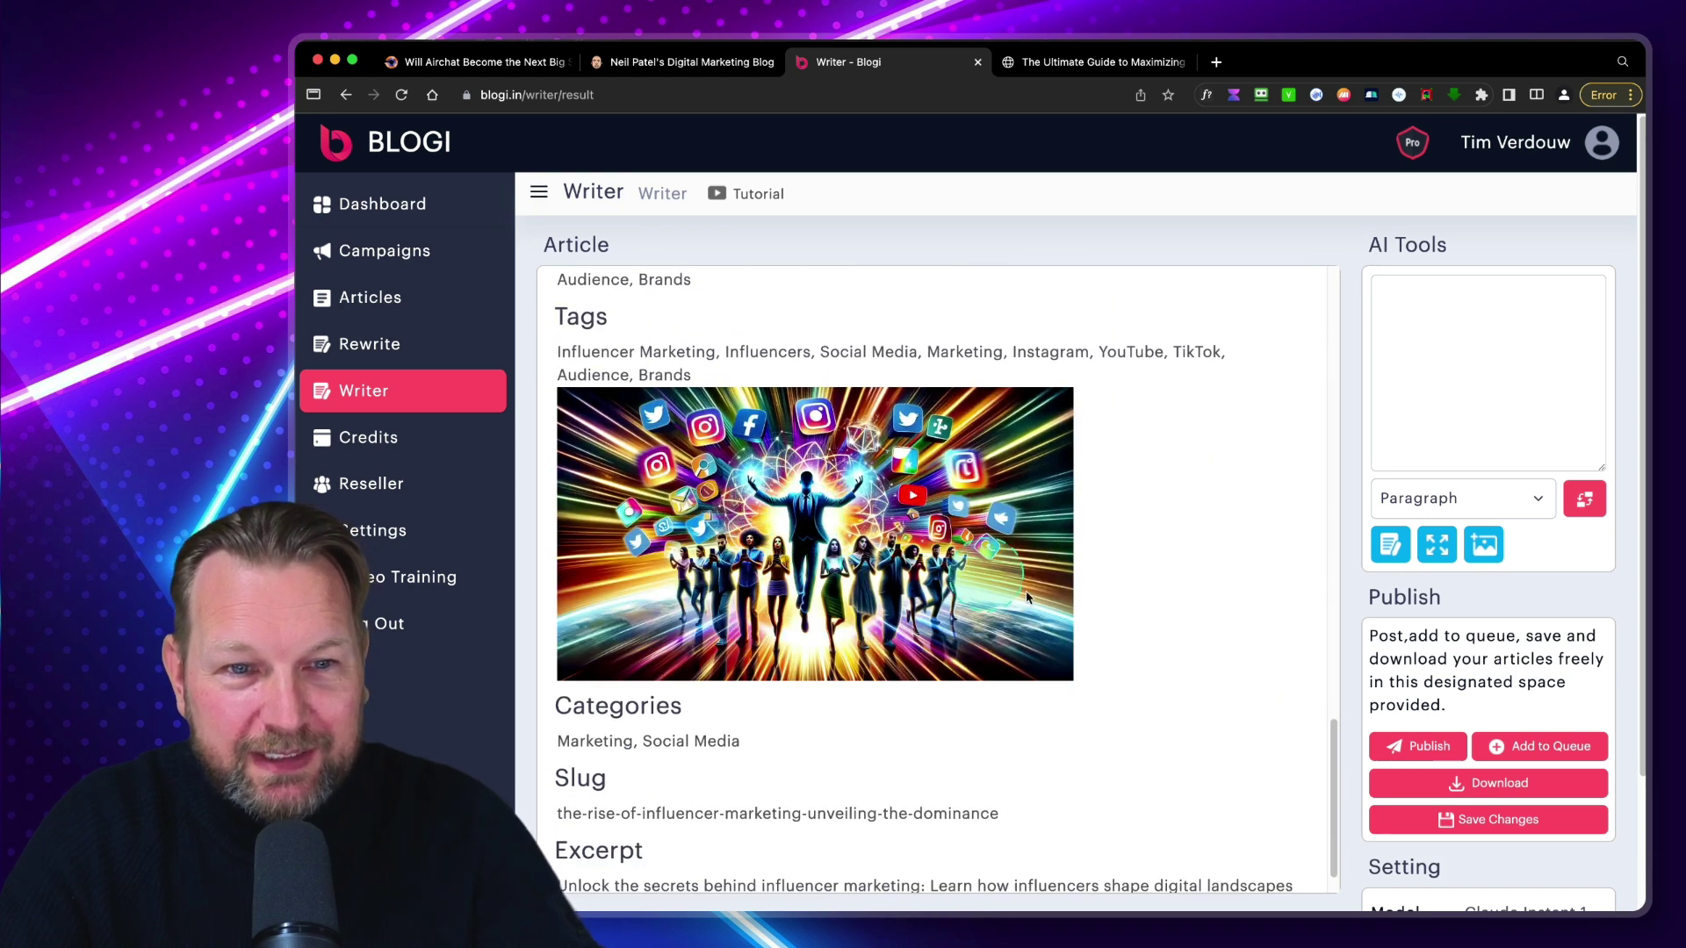
Step: Insert the AI-generated social-media crowd image below the opening paragraph
left_click(841, 620)
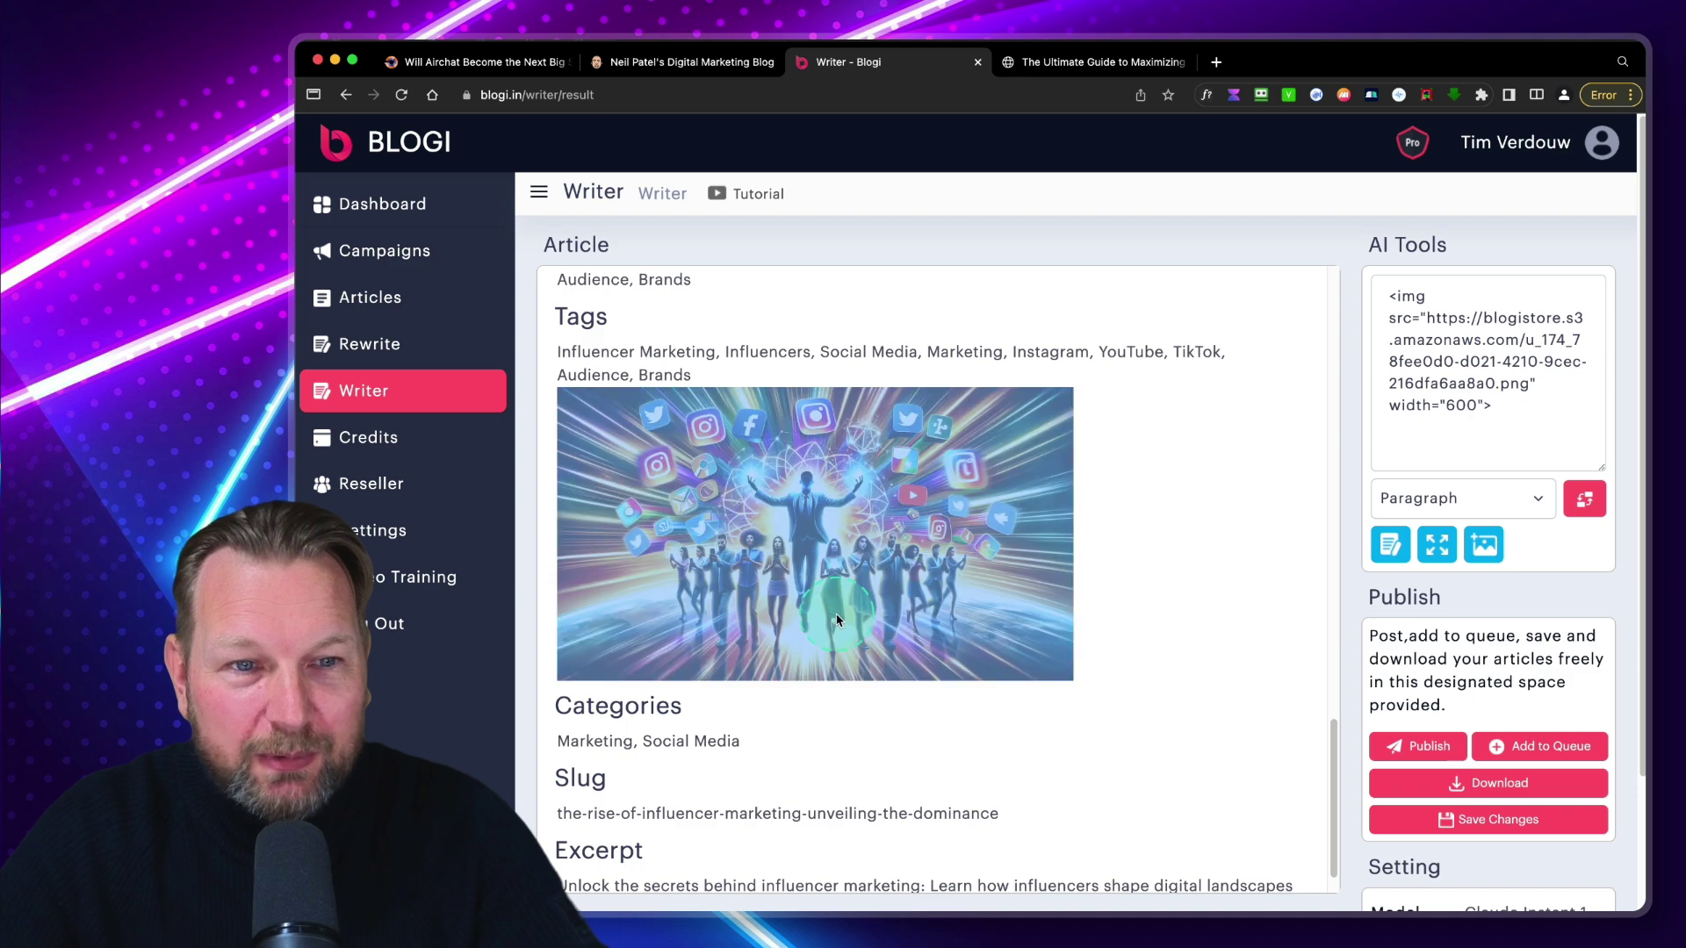
scroll(835, 619, "up", 20)
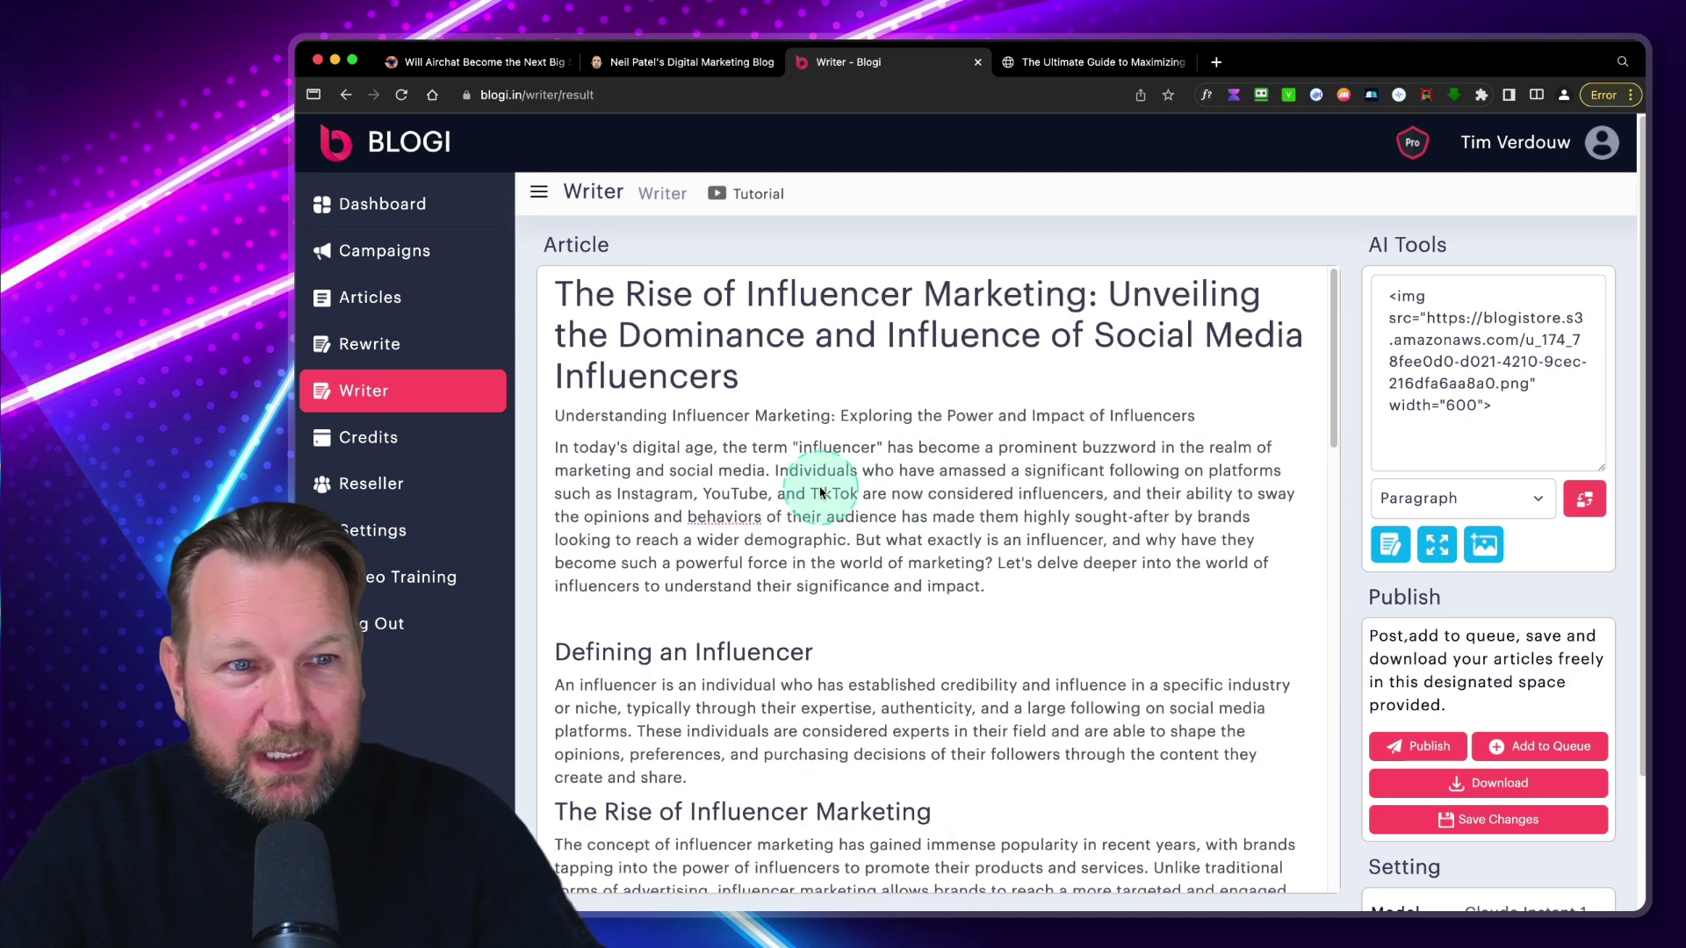
left_click(715, 615)
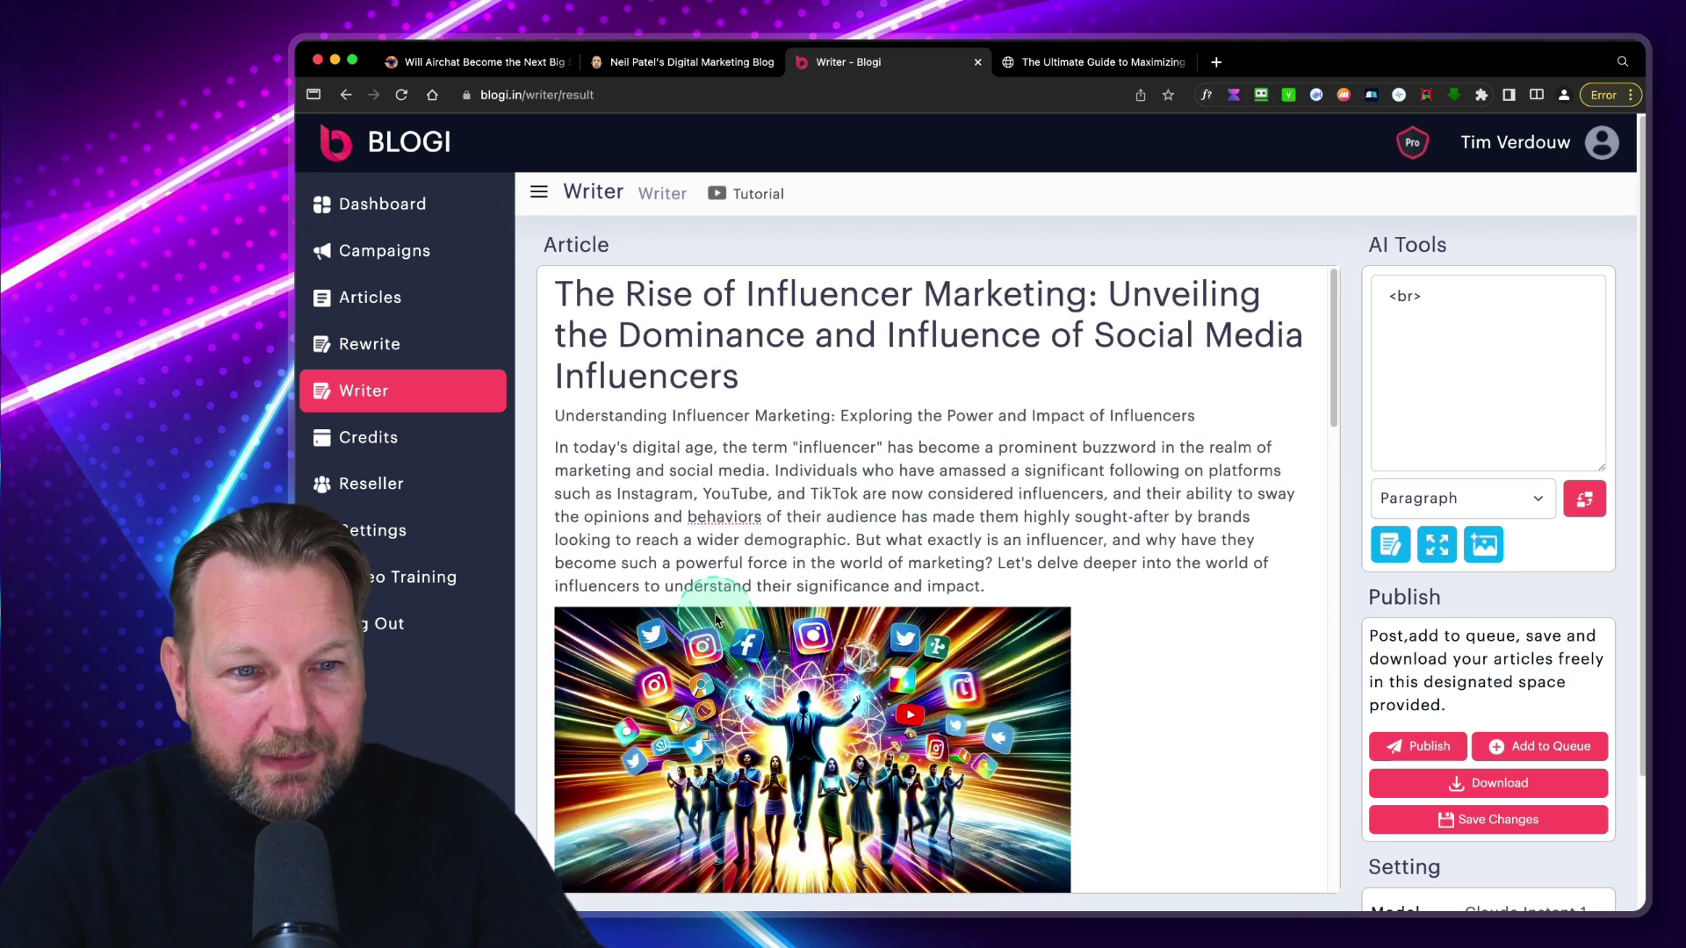
scroll(928, 636, "down", 2)
scroll(966, 527, "down", 3)
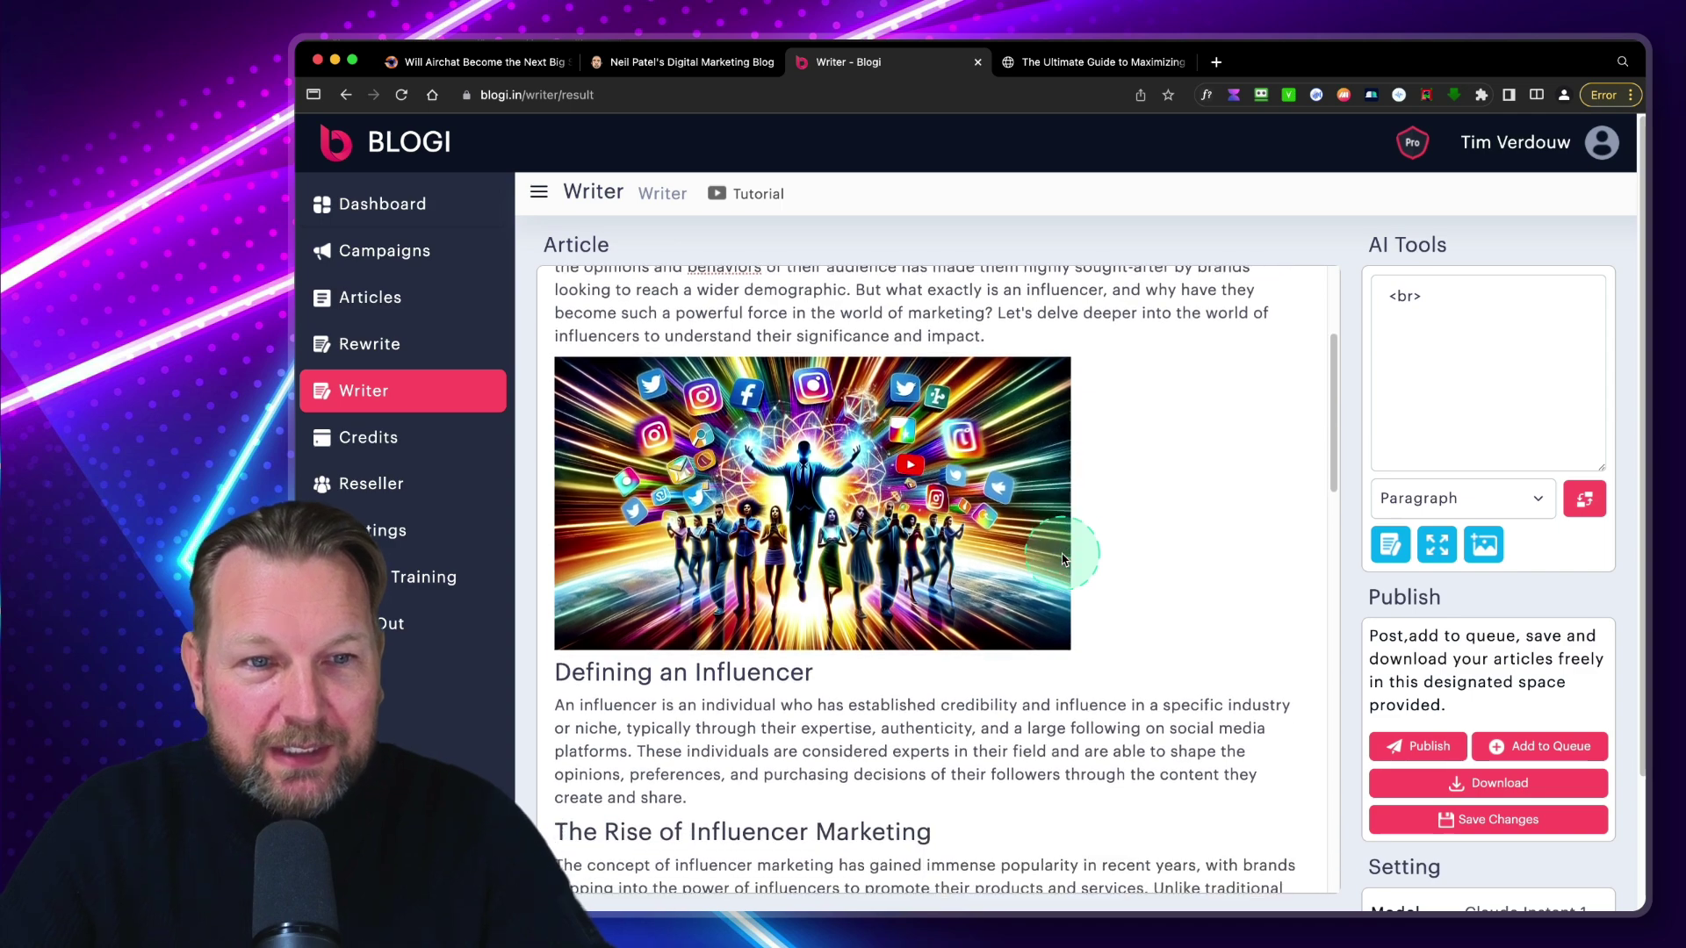
scroll(948, 447, "up", 4)
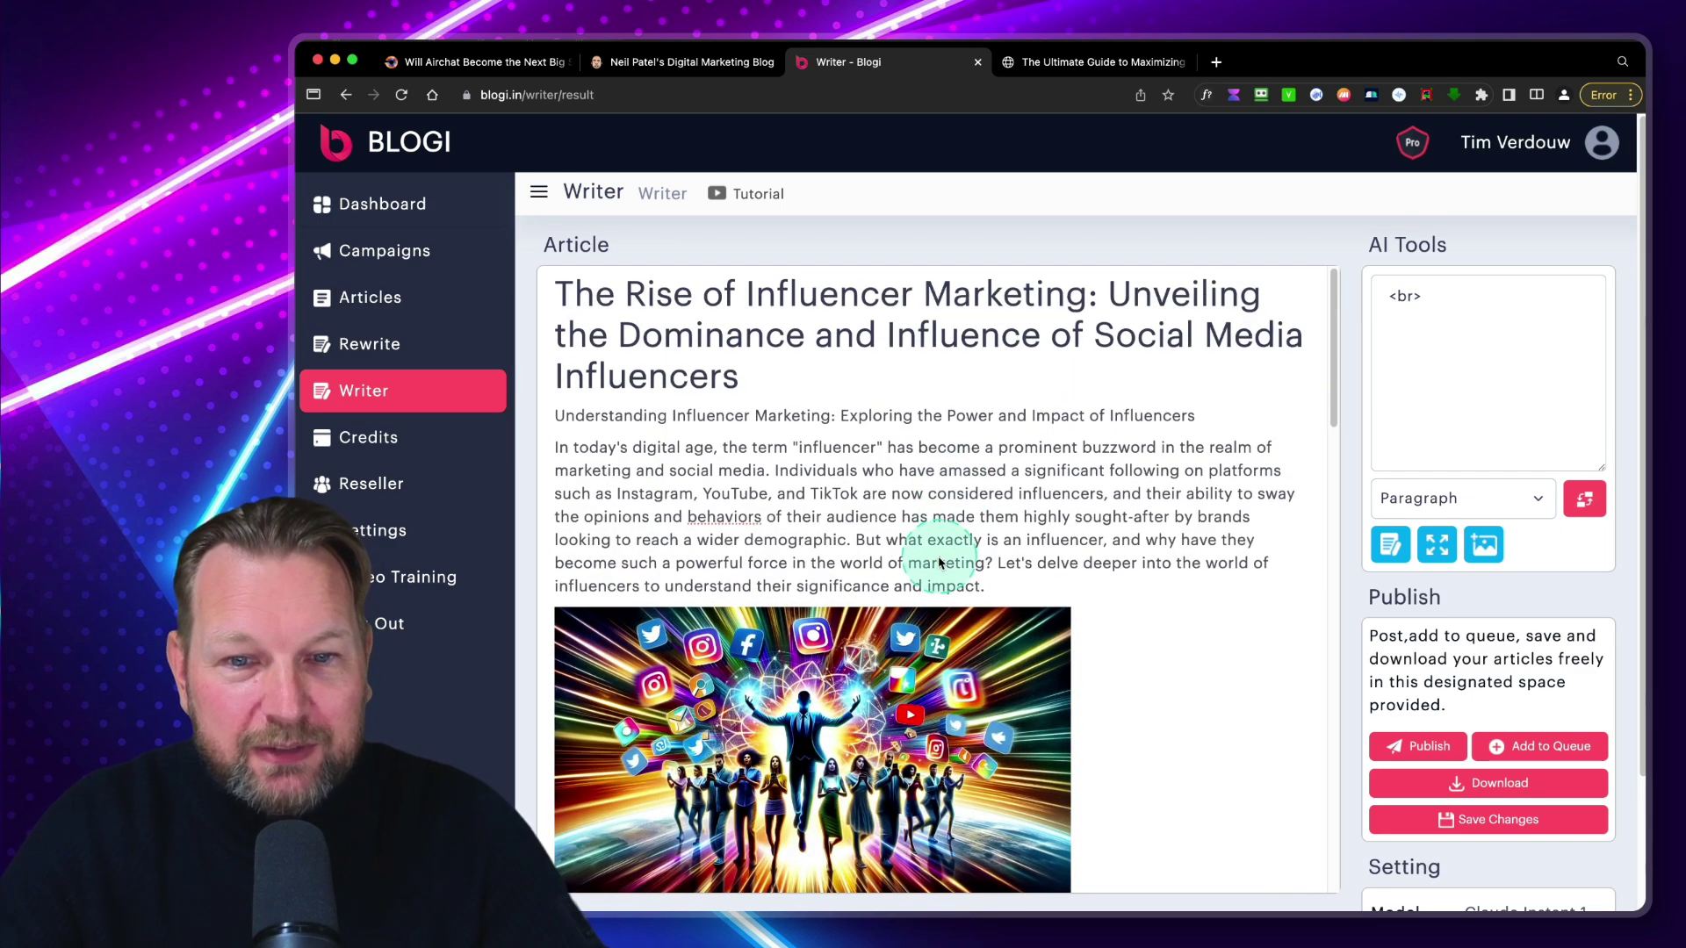
scroll(1513, 694, "down", 3)
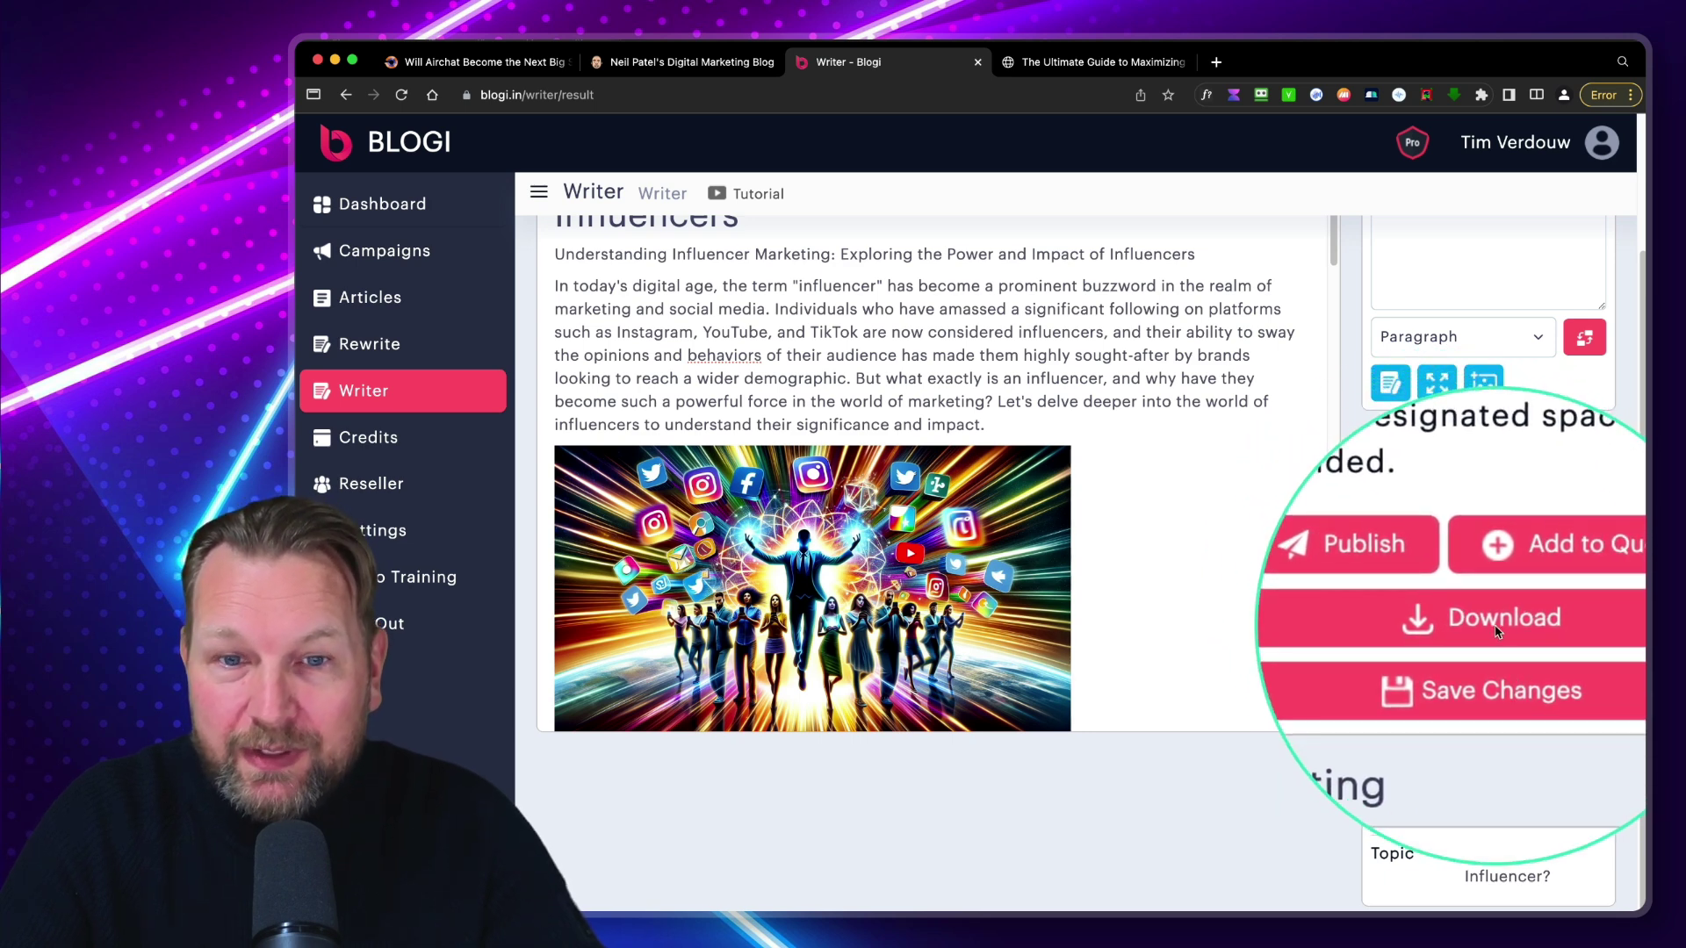
Step: Save the influencer article, download it as article.zip and open the archive
left_click(1490, 666)
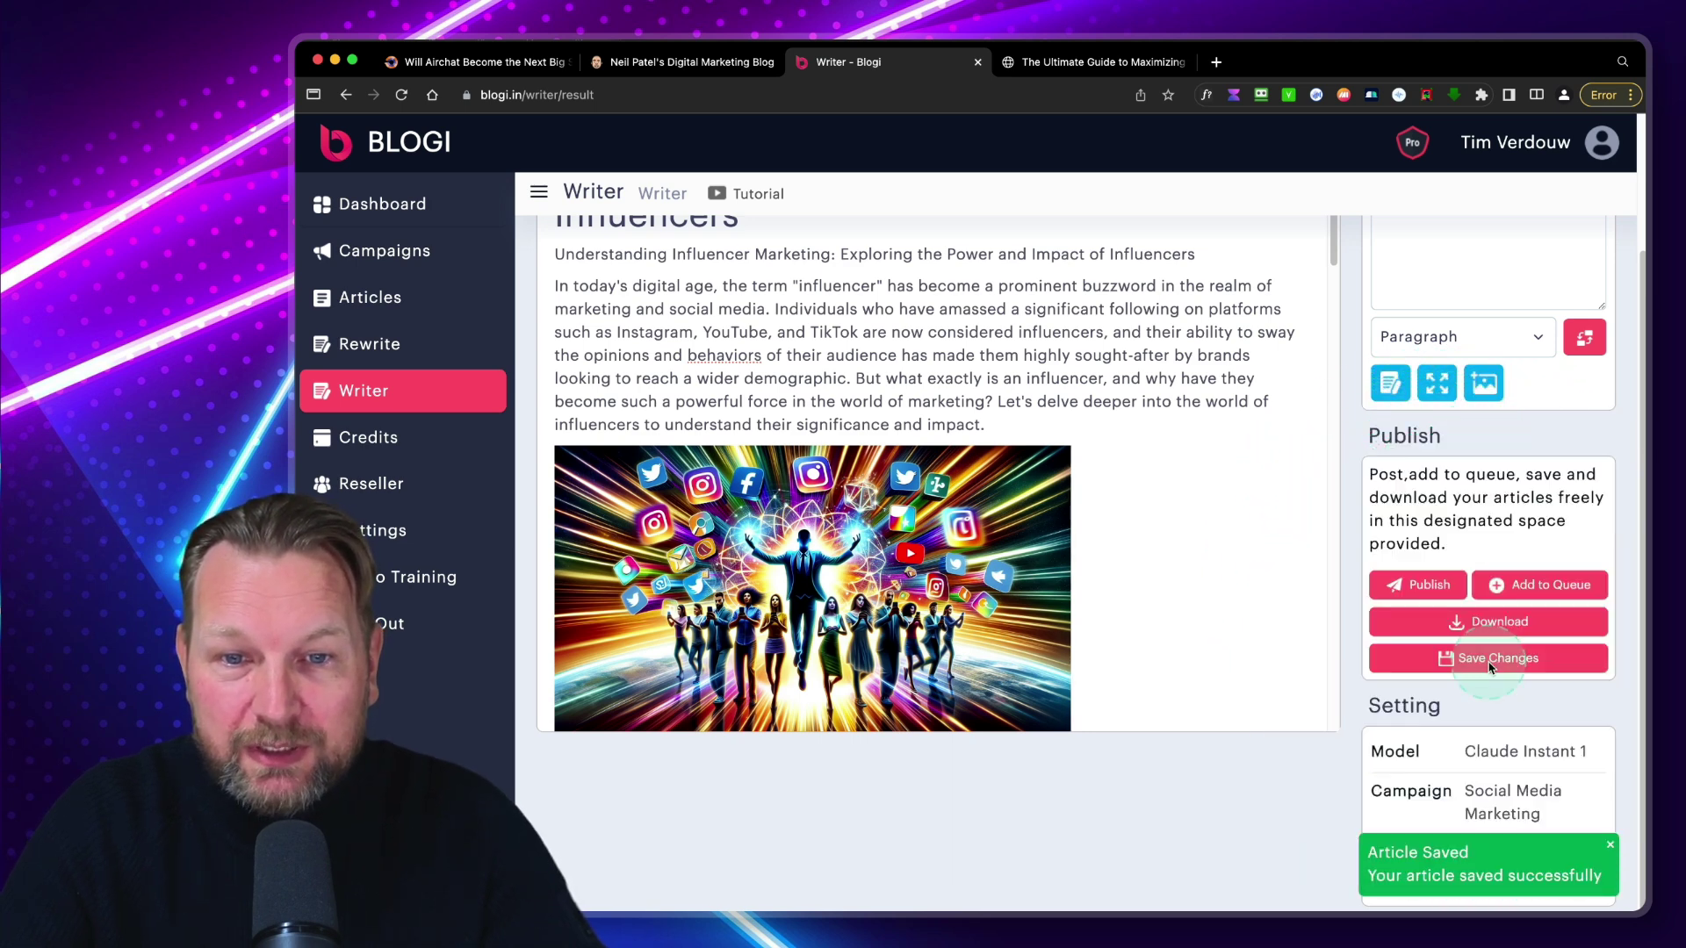
left_click(1500, 625)
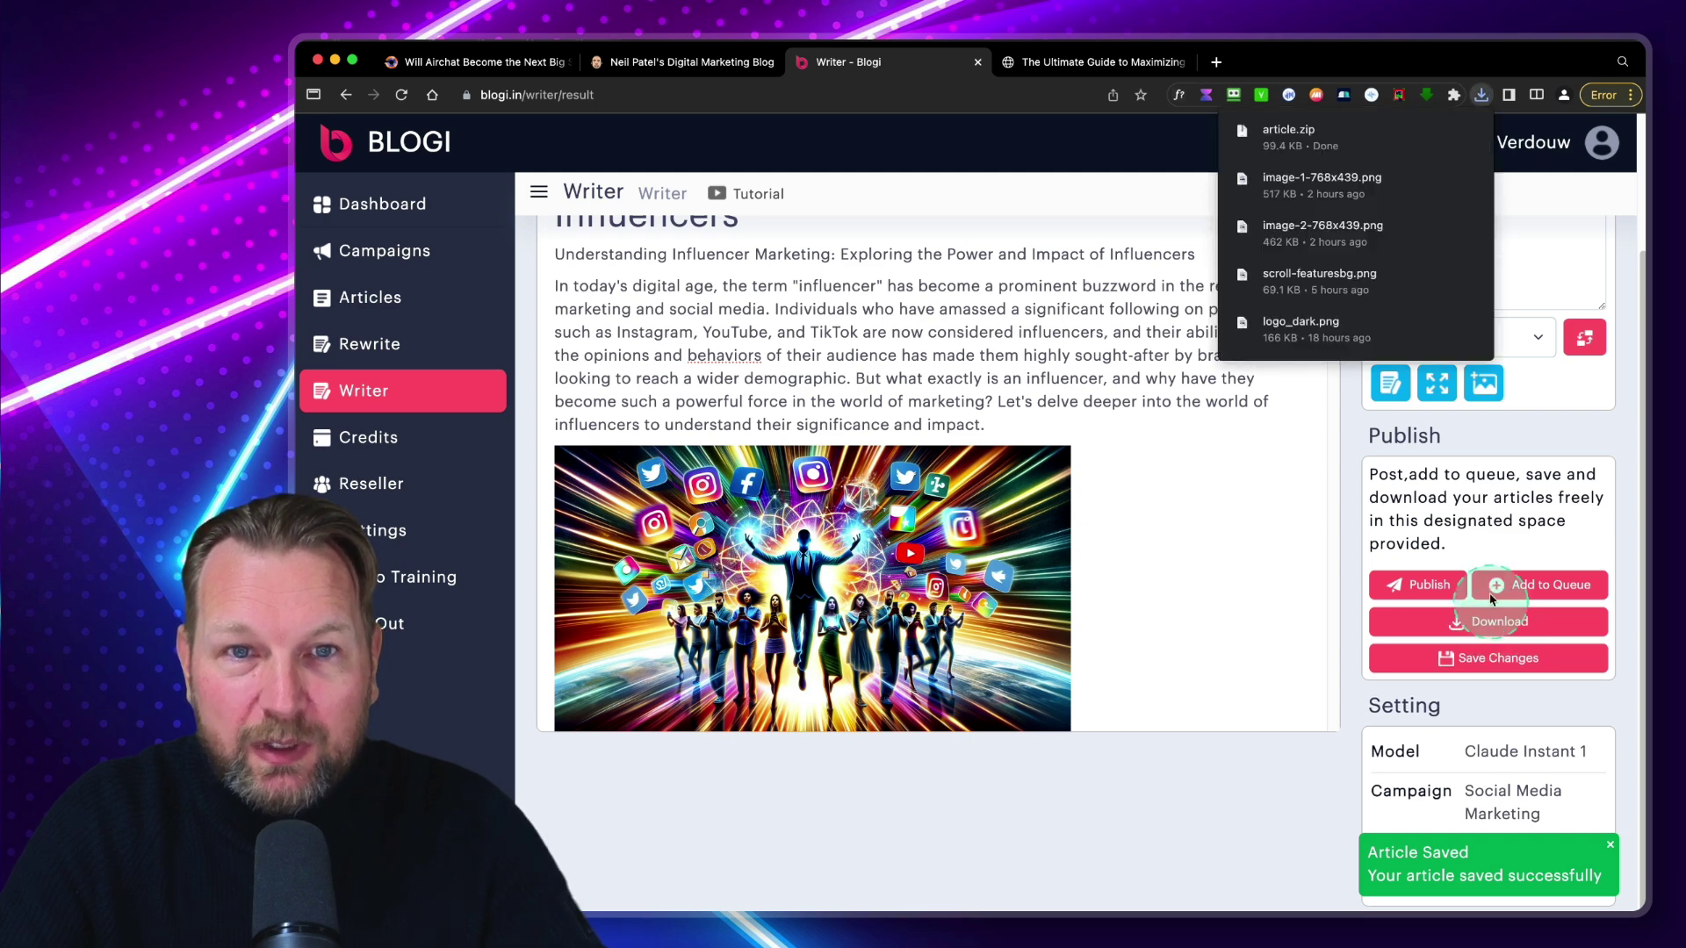
left_click(1288, 134)
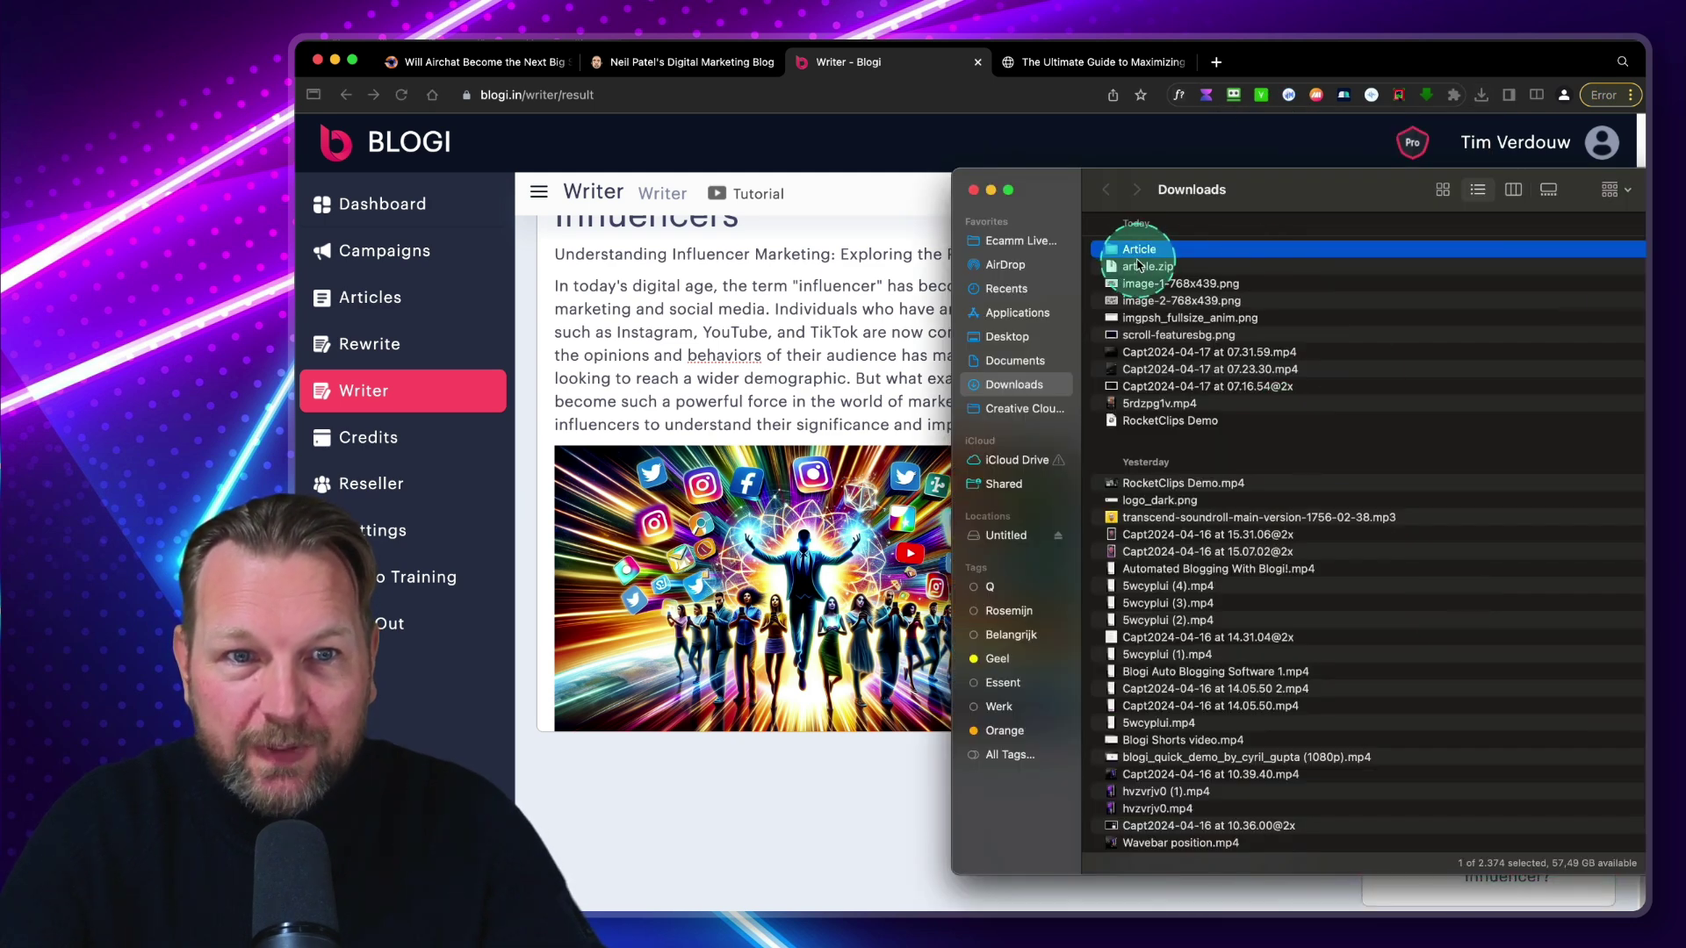
Step: Check Article/index.html in the browser, then close it and return to the Writer tab
double_click(1129, 253)
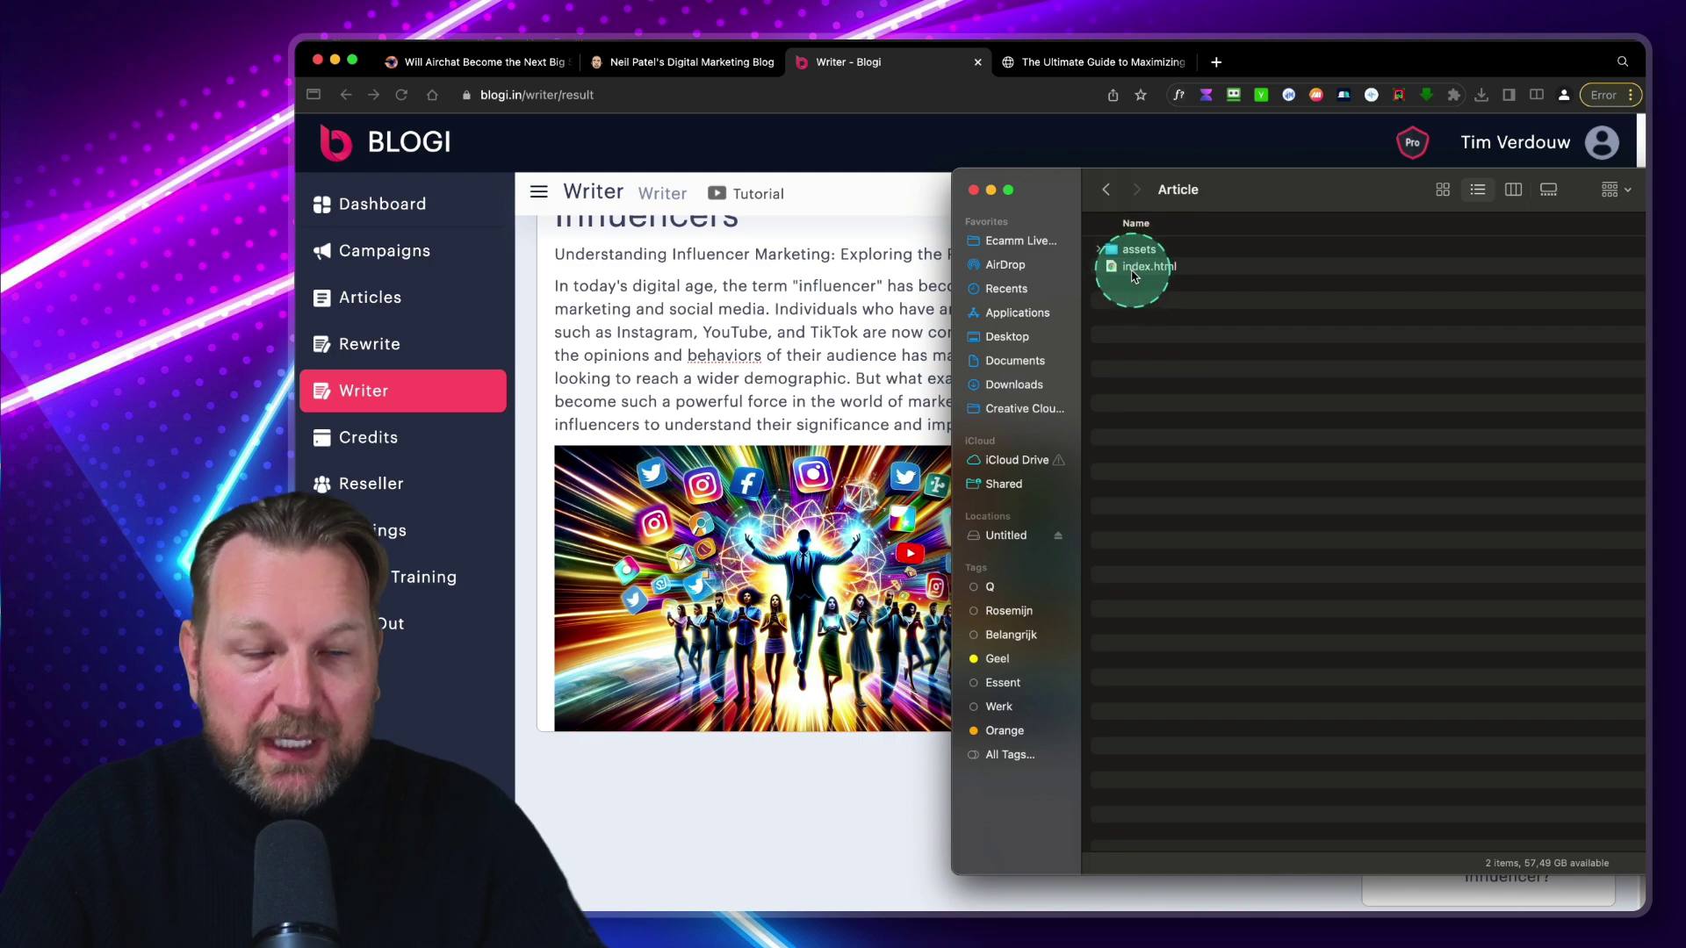
double_click(1144, 268)
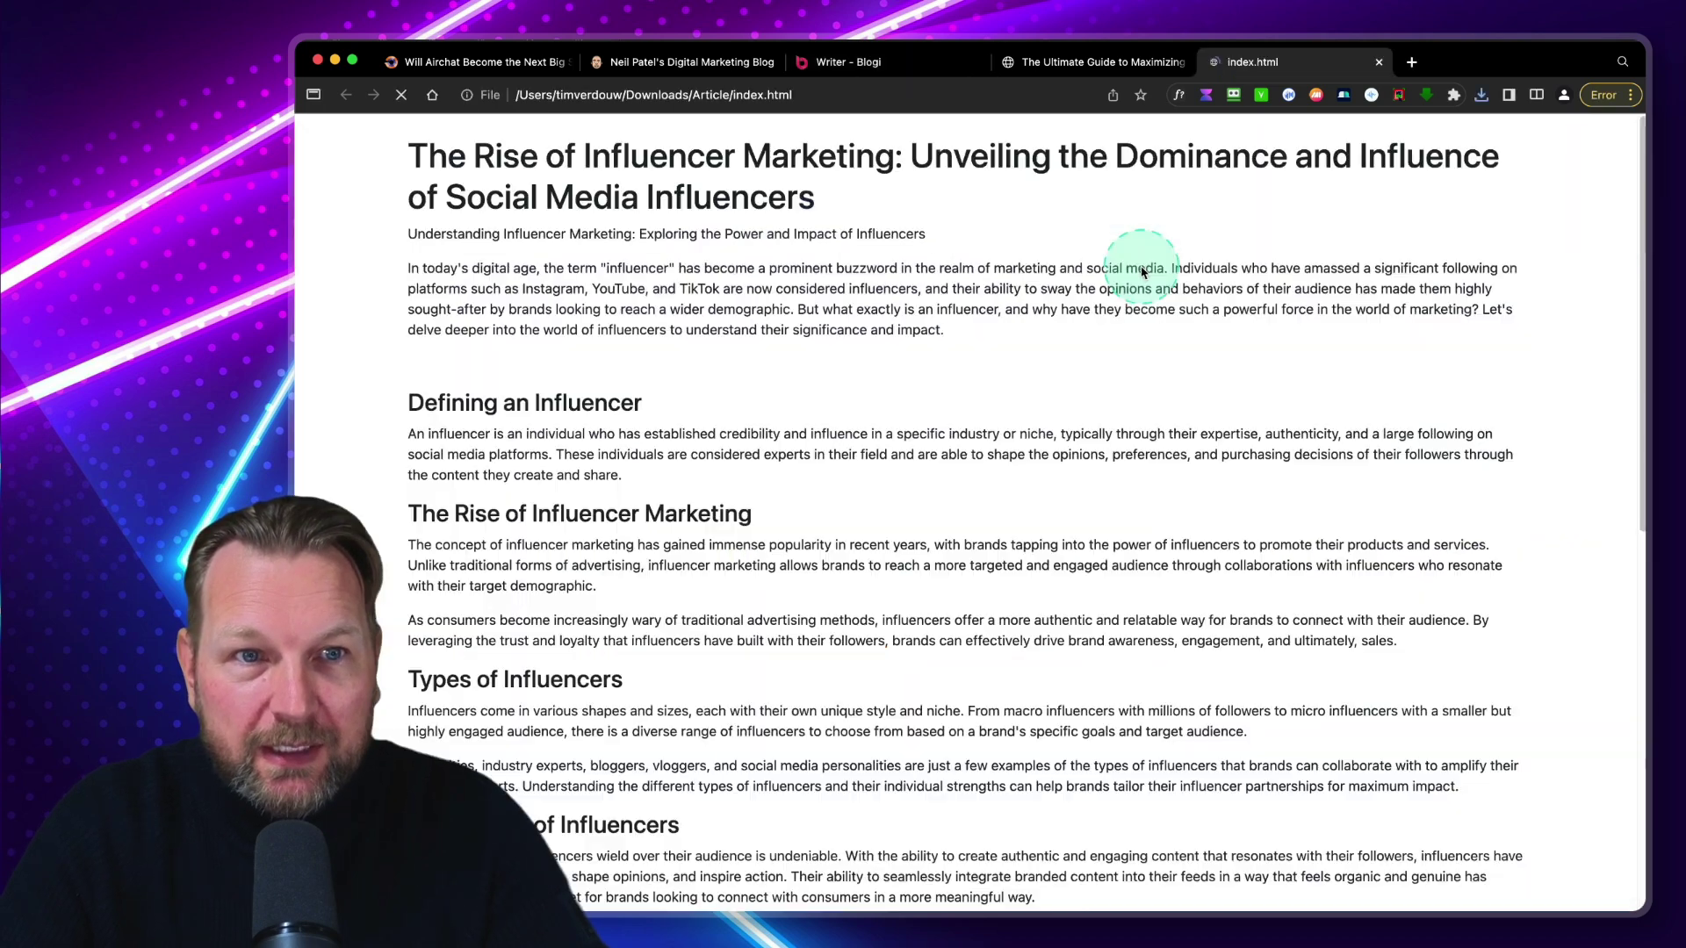
scroll(986, 377, "down", 20)
scroll(986, 376, "up", 20)
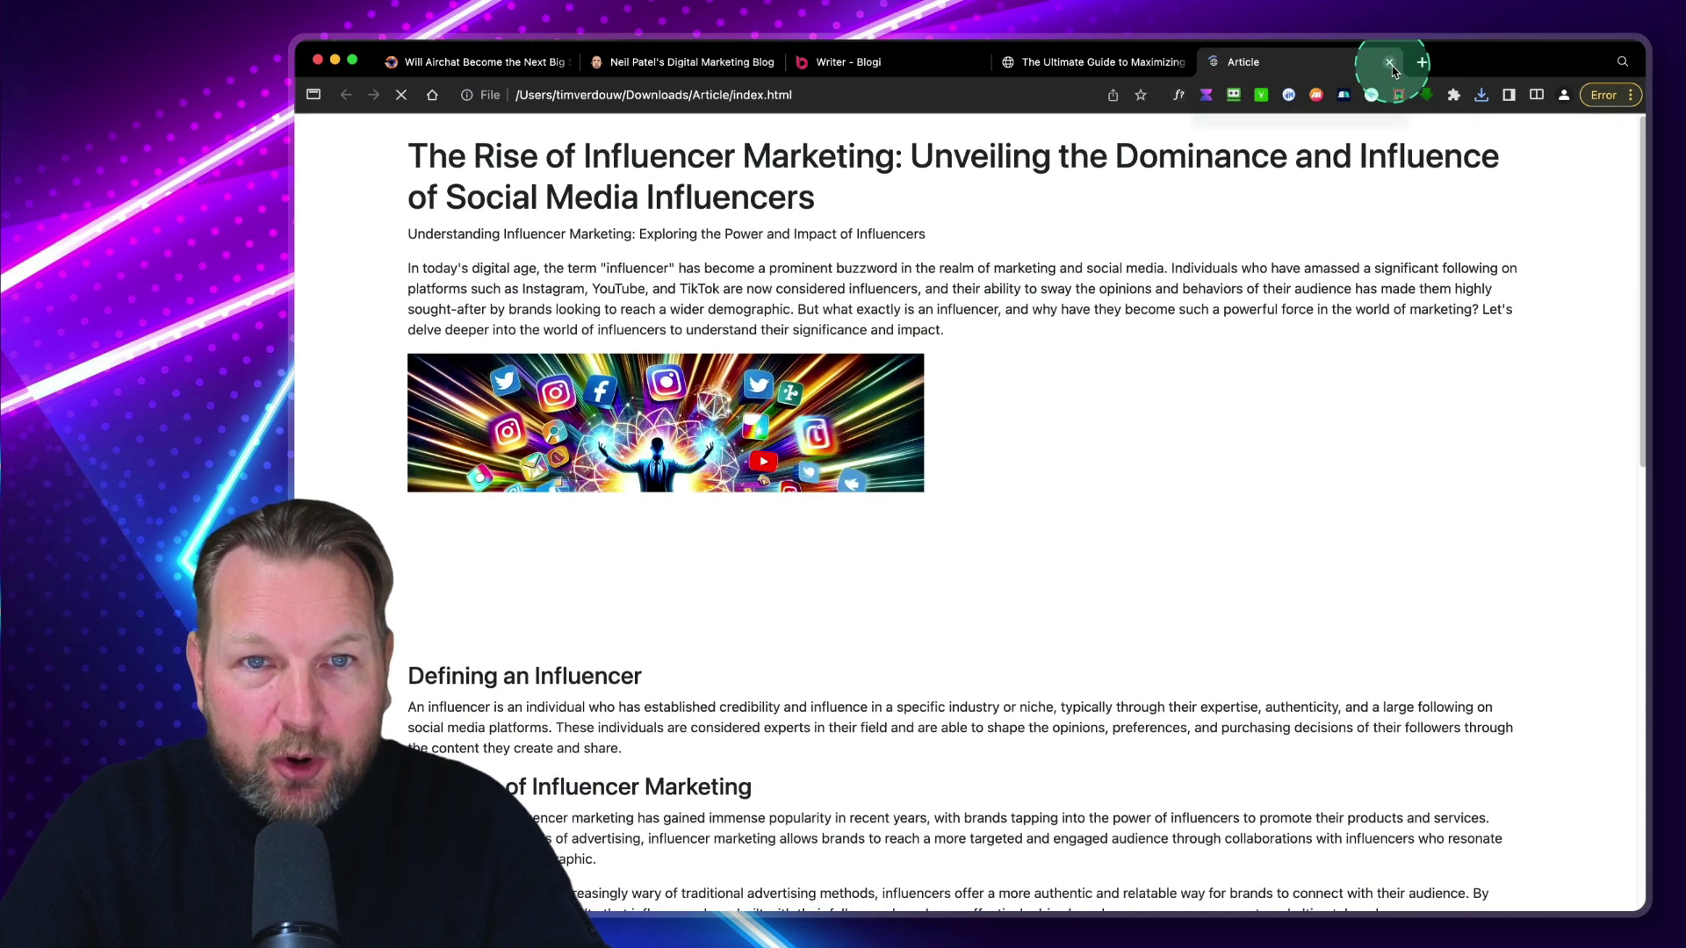
left_click(1390, 62)
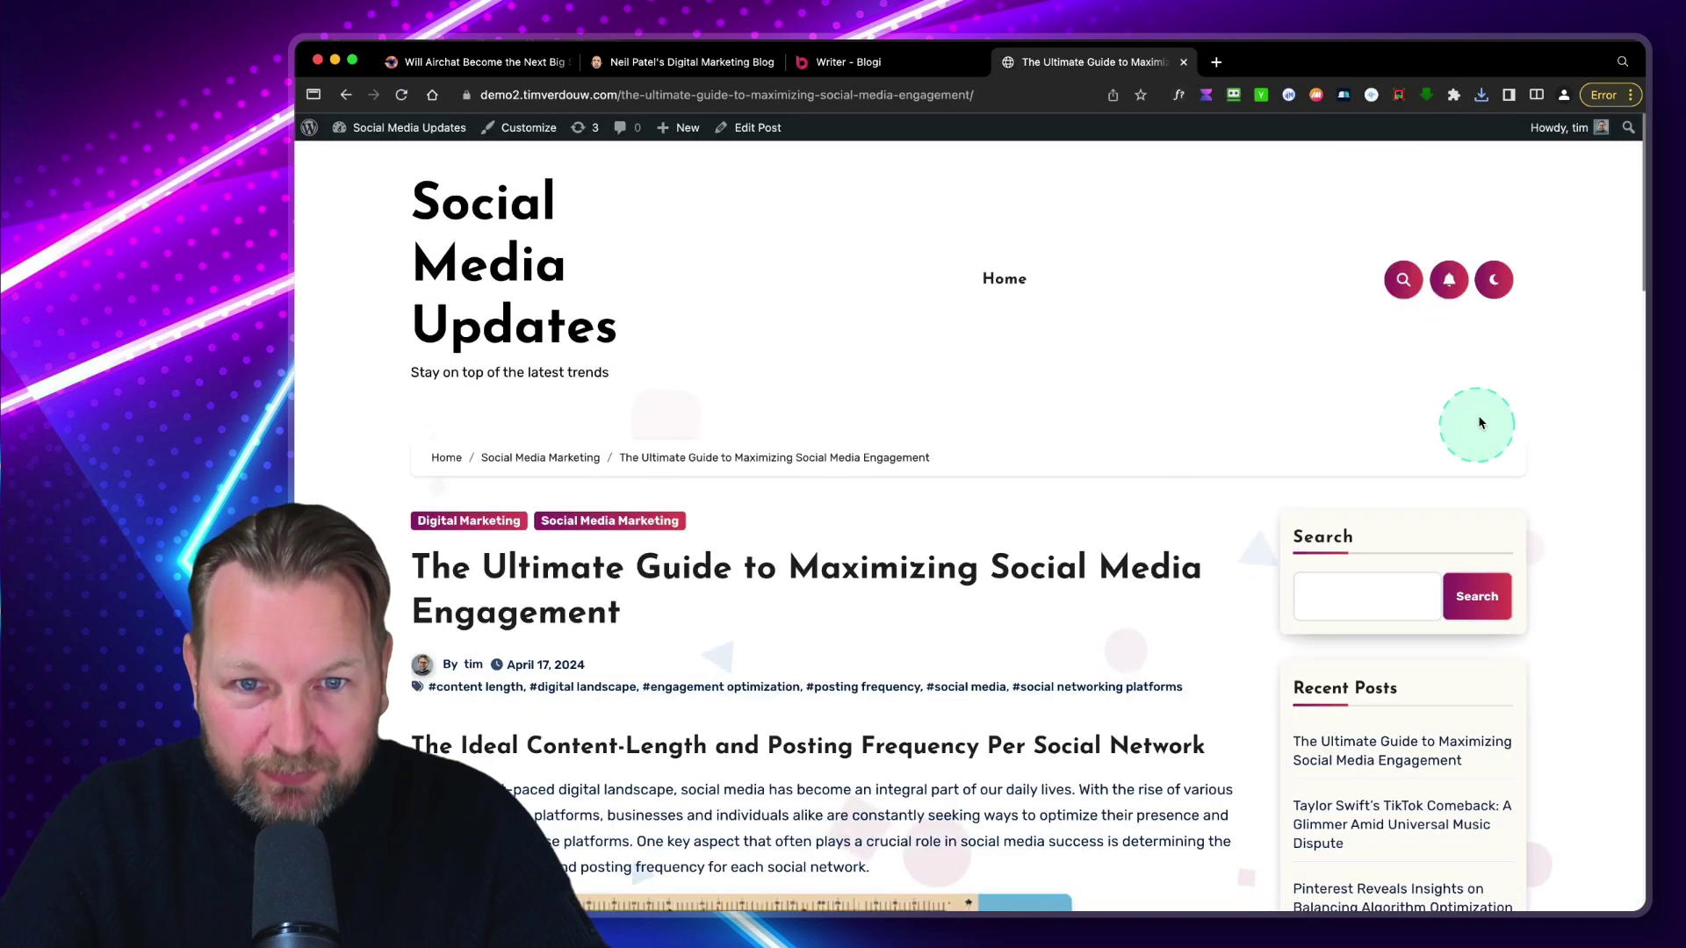
left_click(859, 70)
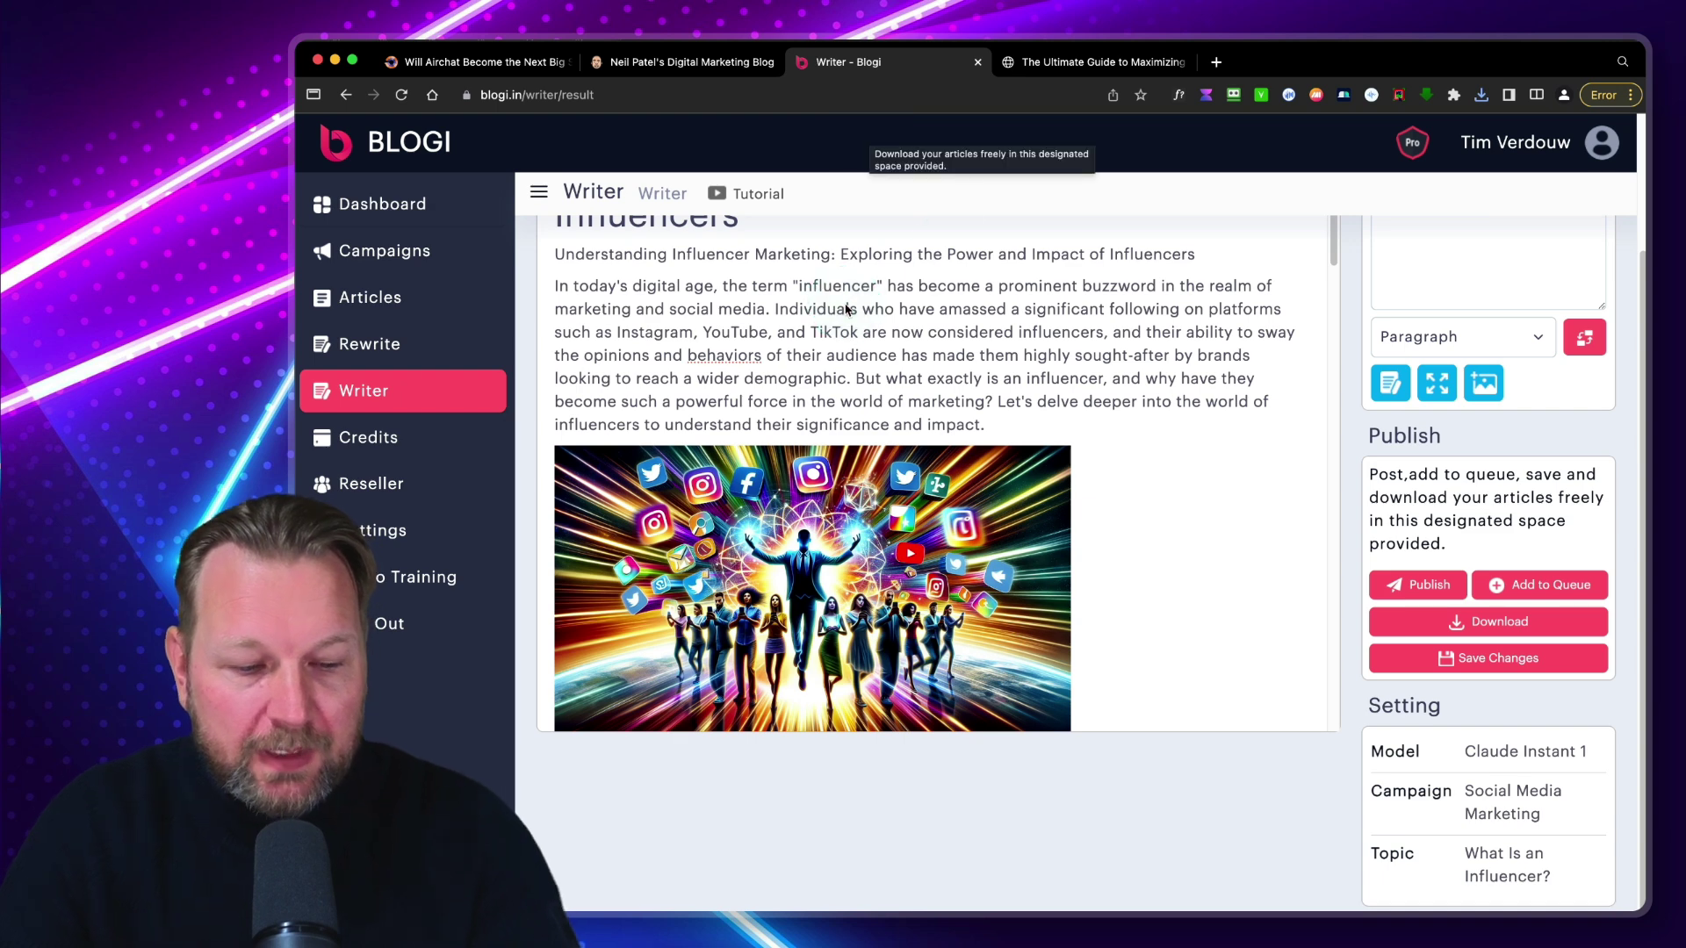
Step: Look through the Credits transaction table, then go to Buy more credits
left_click(383, 300)
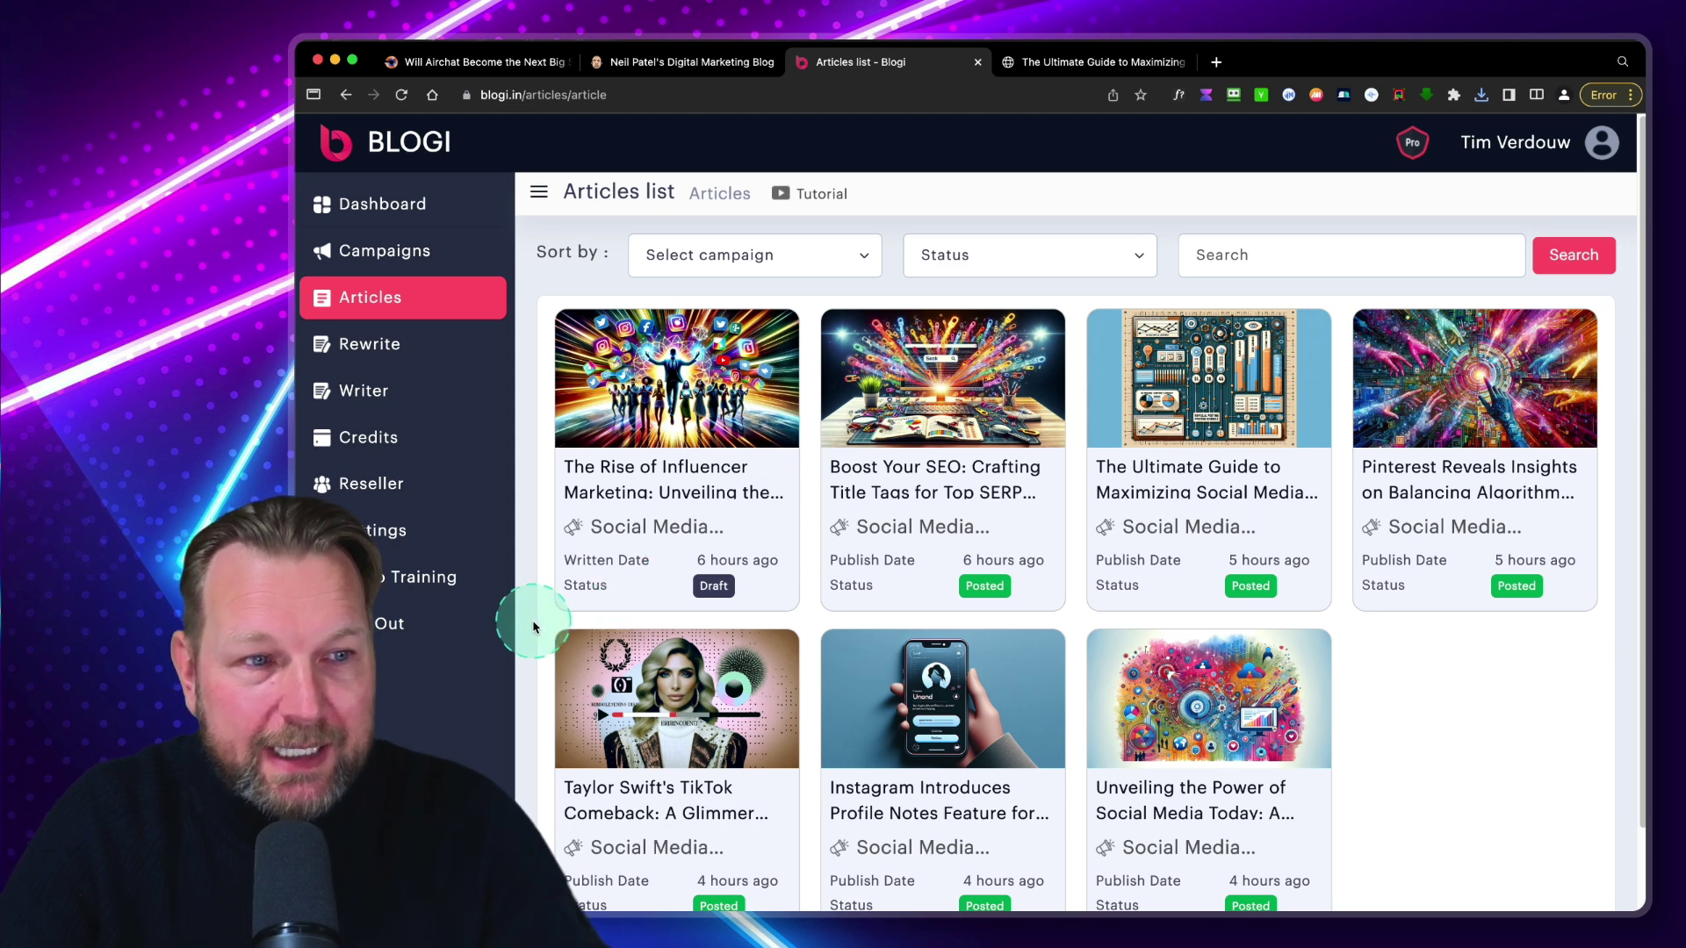
left_click(355, 441)
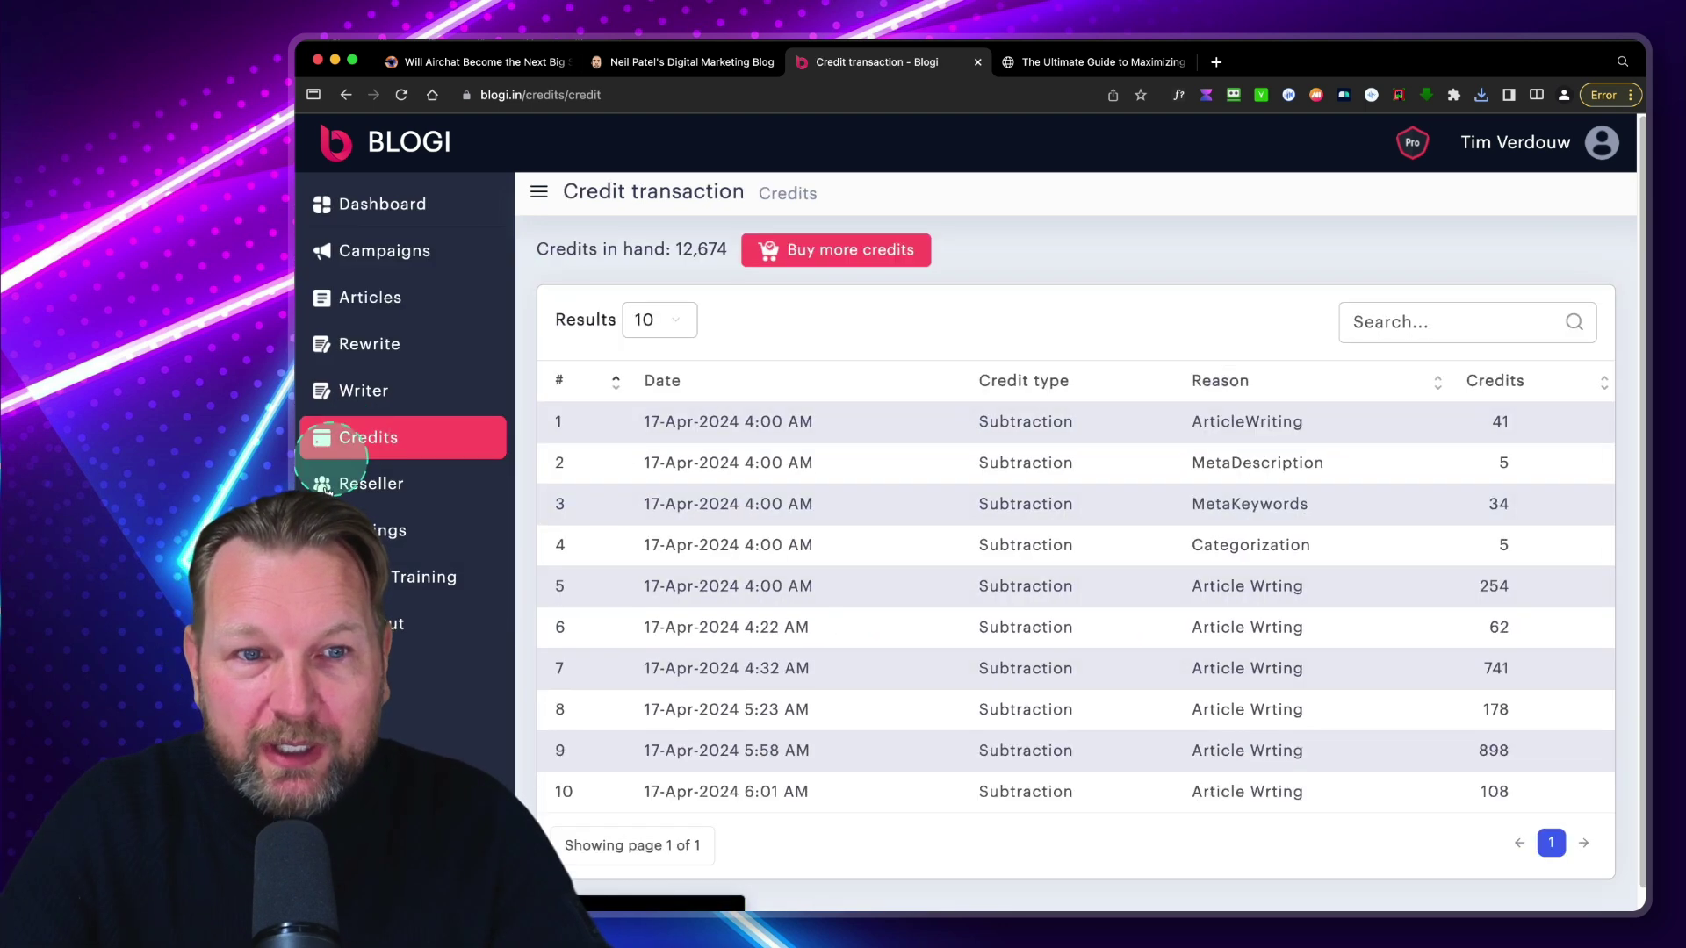
scroll(771, 748, "down", 1)
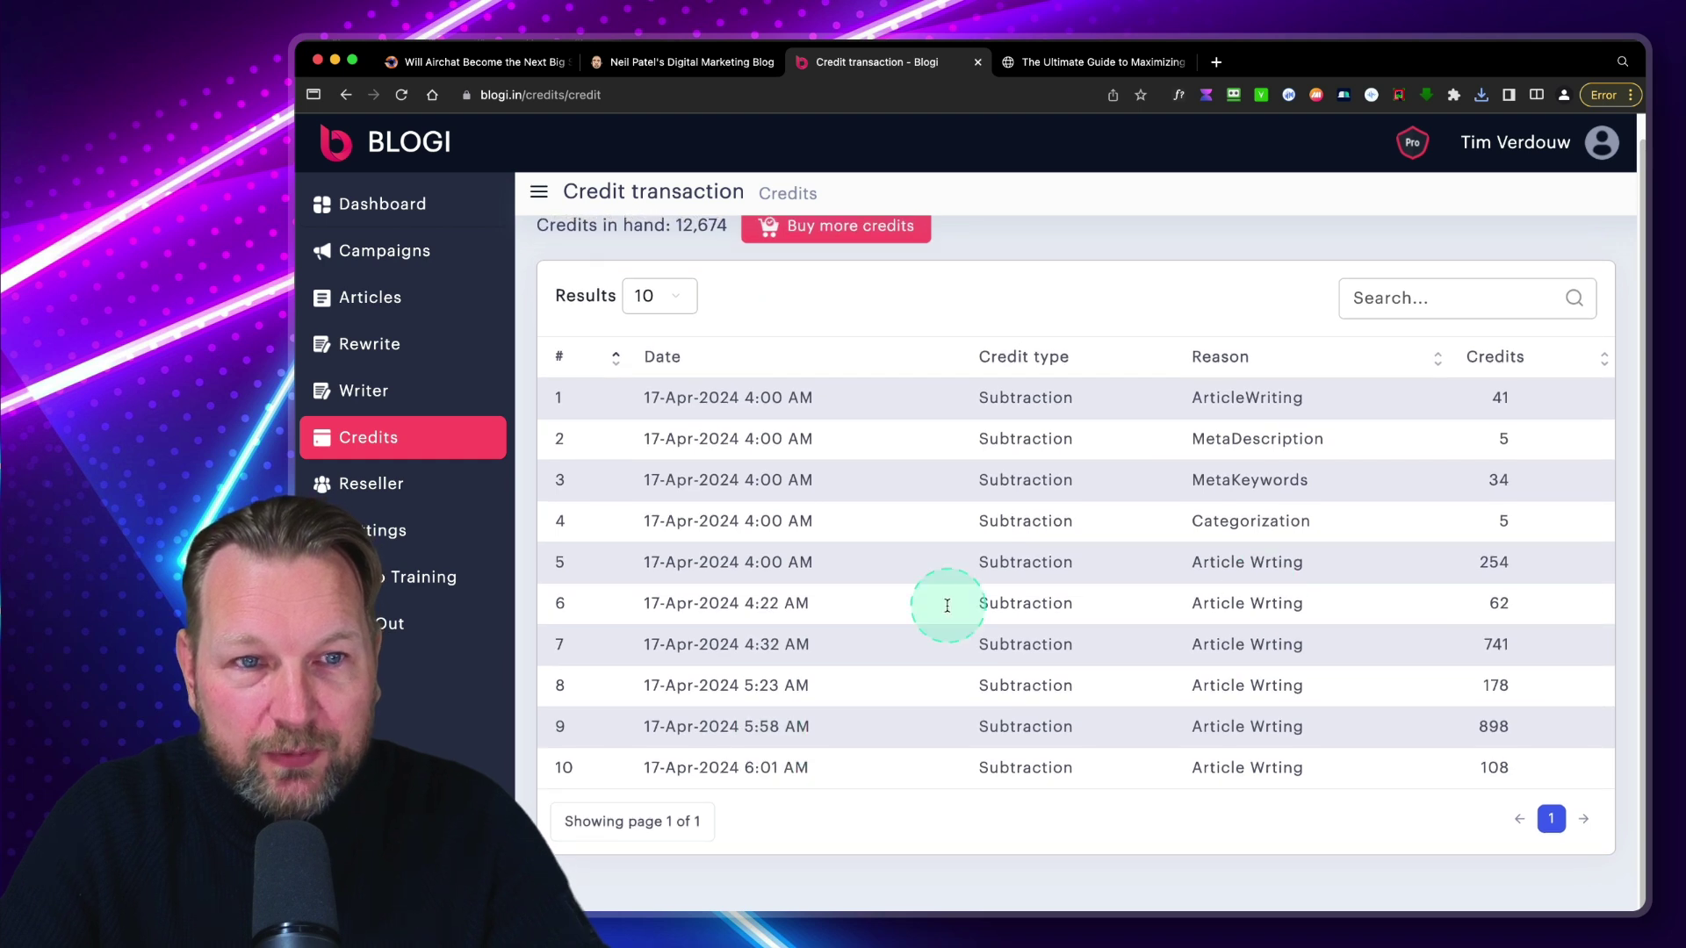
scroll(945, 606, "up", 2)
scroll(945, 614, "down", 1)
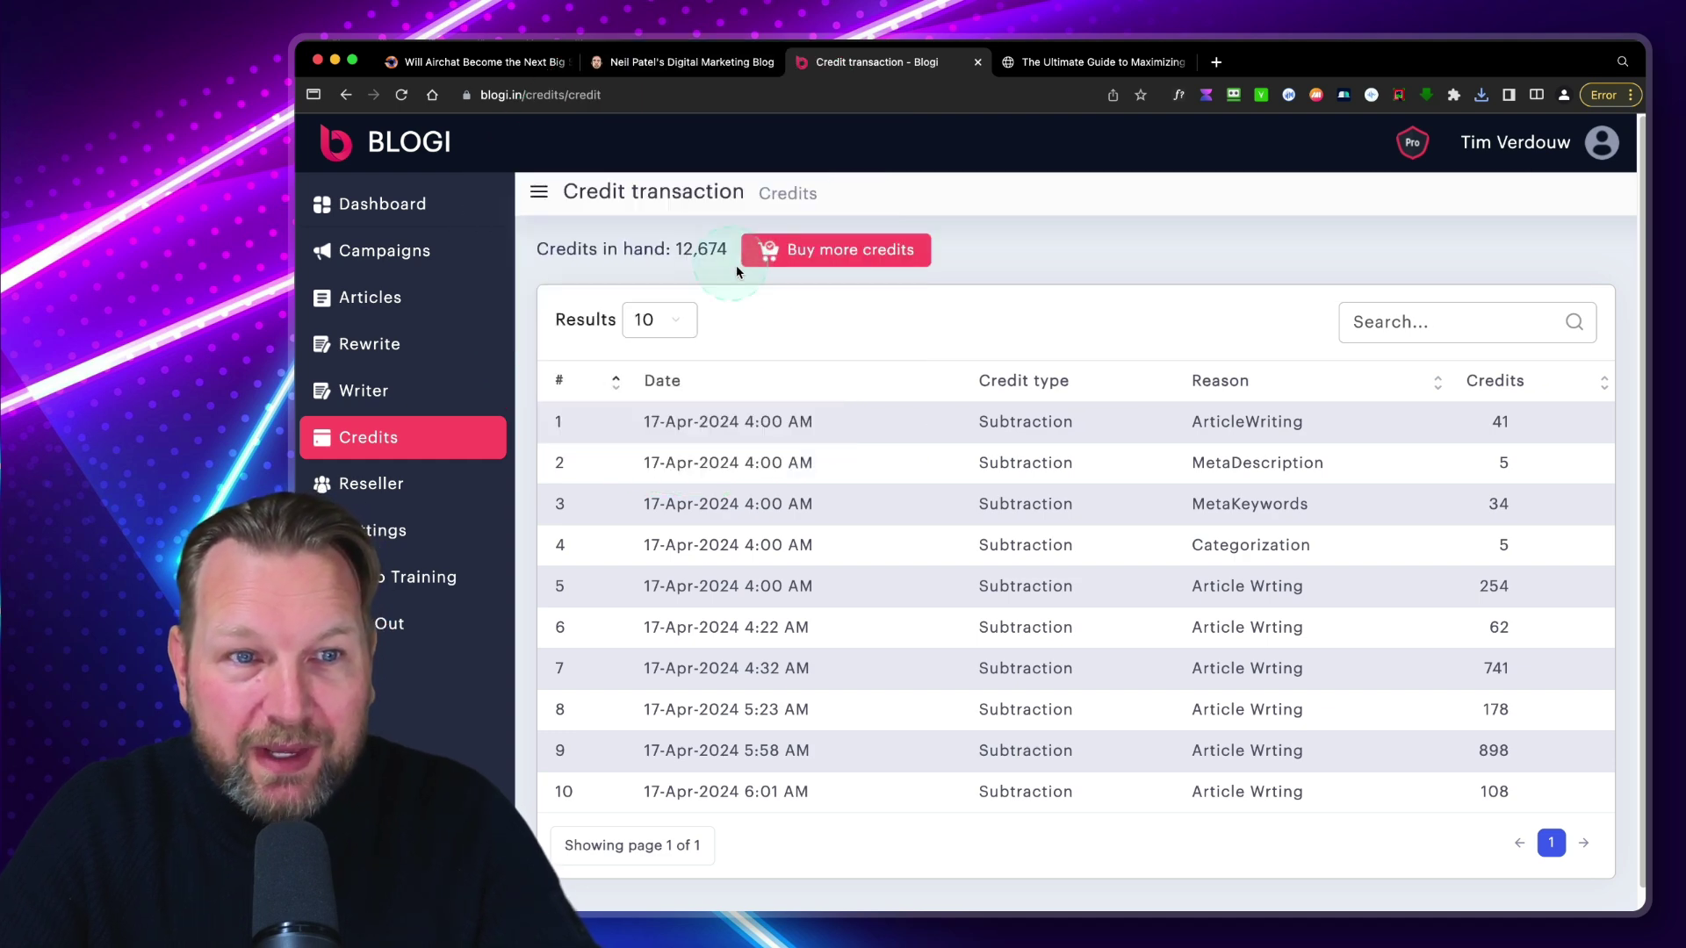
left_click(862, 254)
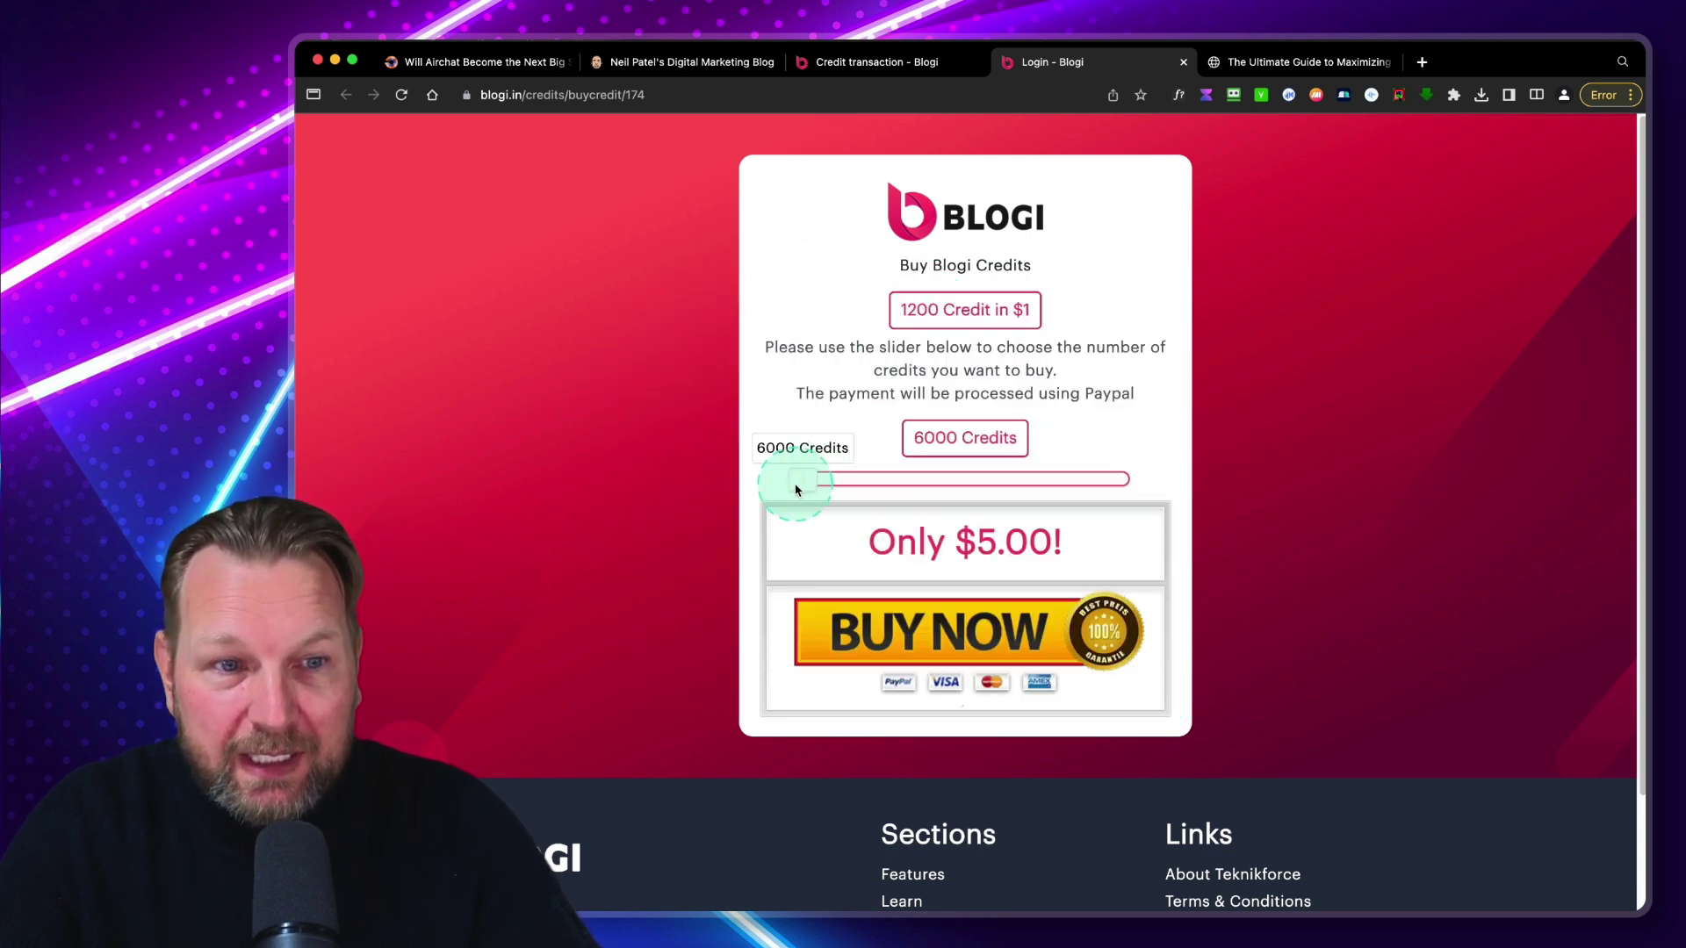
Step: Slide the purchase amount up to 72000 credits, then return to the Blogi dashboard
mouse_move(802, 480)
left_mouse_down()
mouse_move(1058, 487)
mouse_move(802, 486)
left_mouse_up()
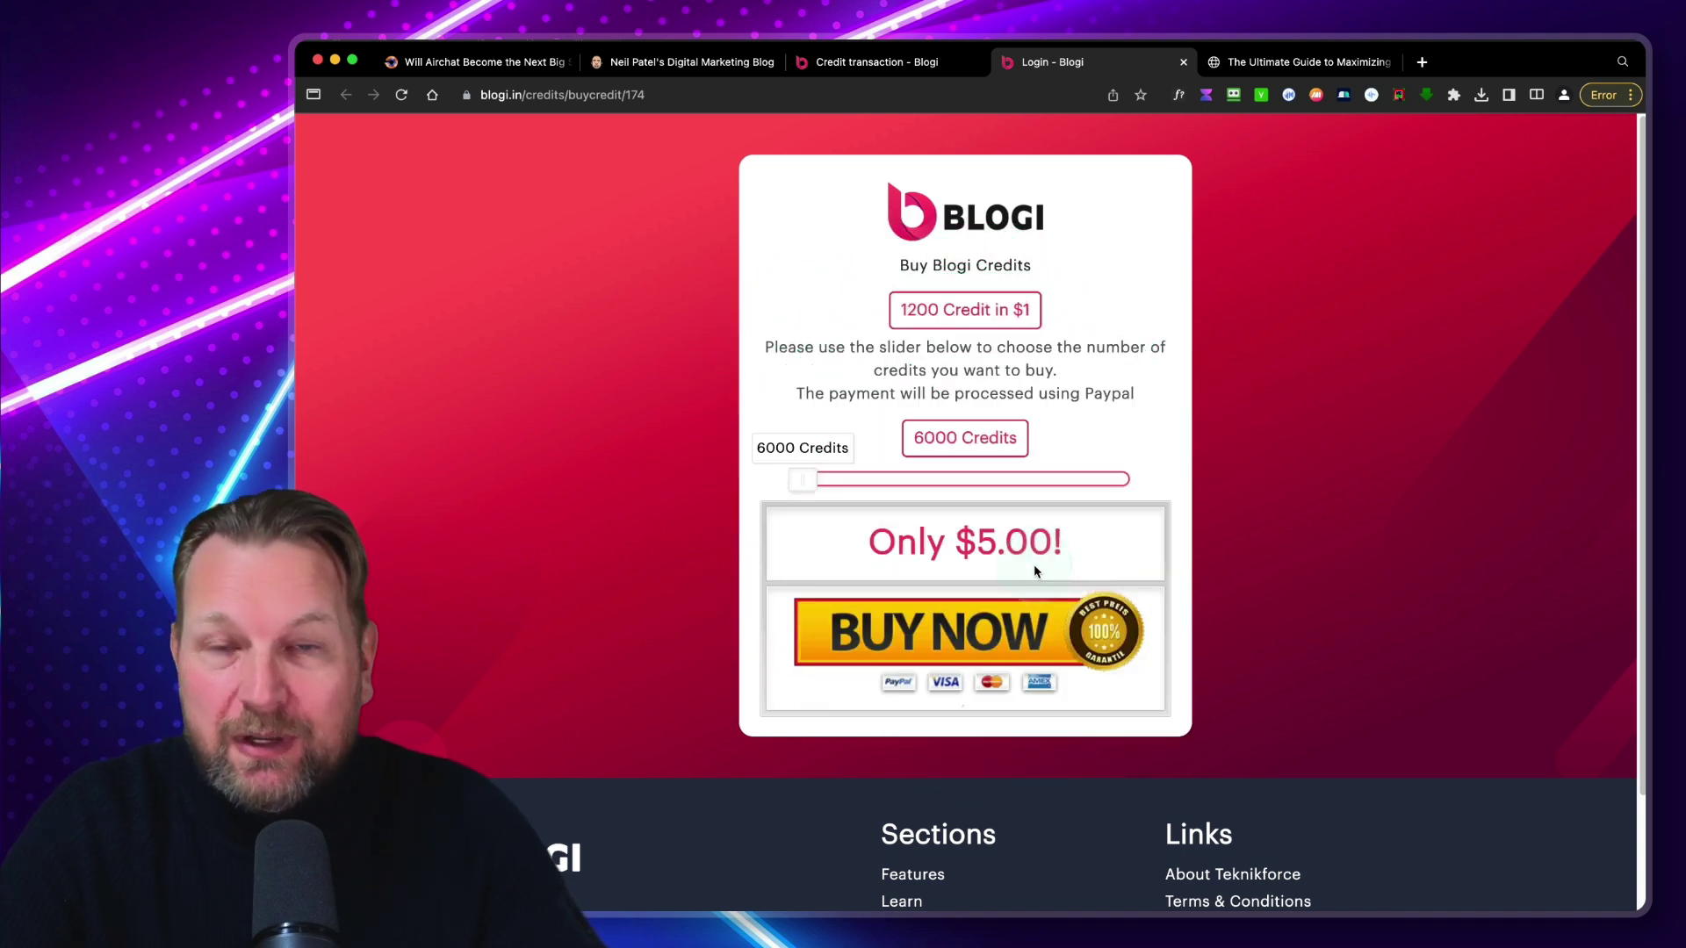
left_click(850, 65)
left_click(376, 214)
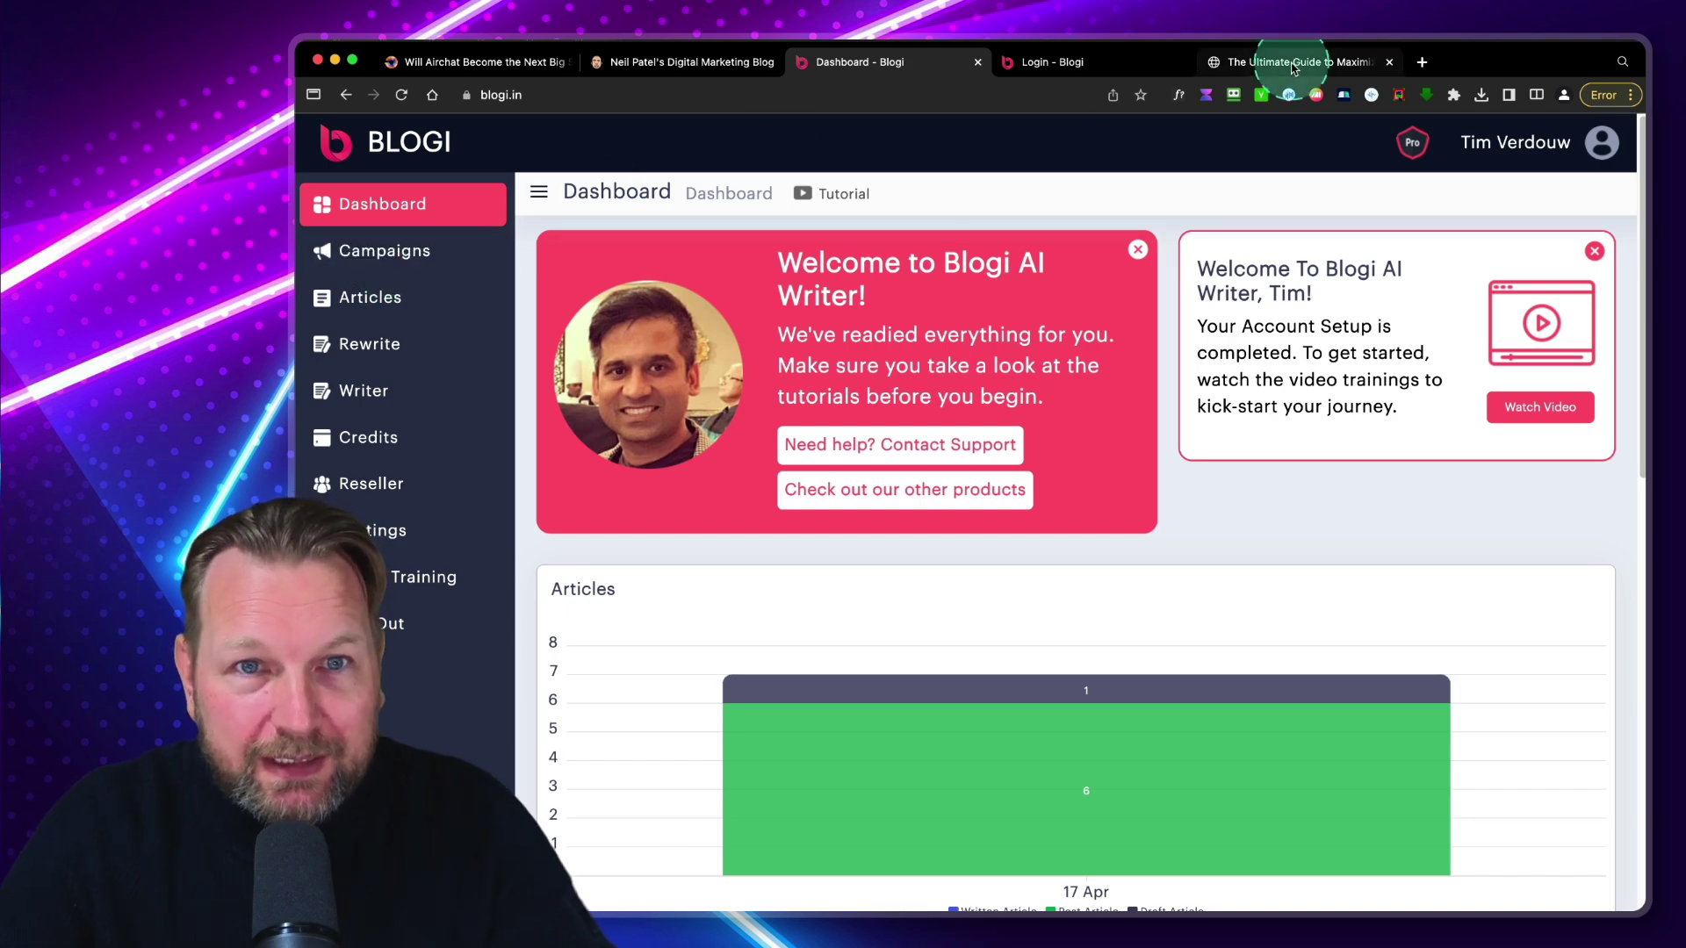
Step: From the published WordPress post, go to the Social Media Updates homepage and scroll through the posts
left_click(1256, 61)
scroll(1058, 393, "down", 10)
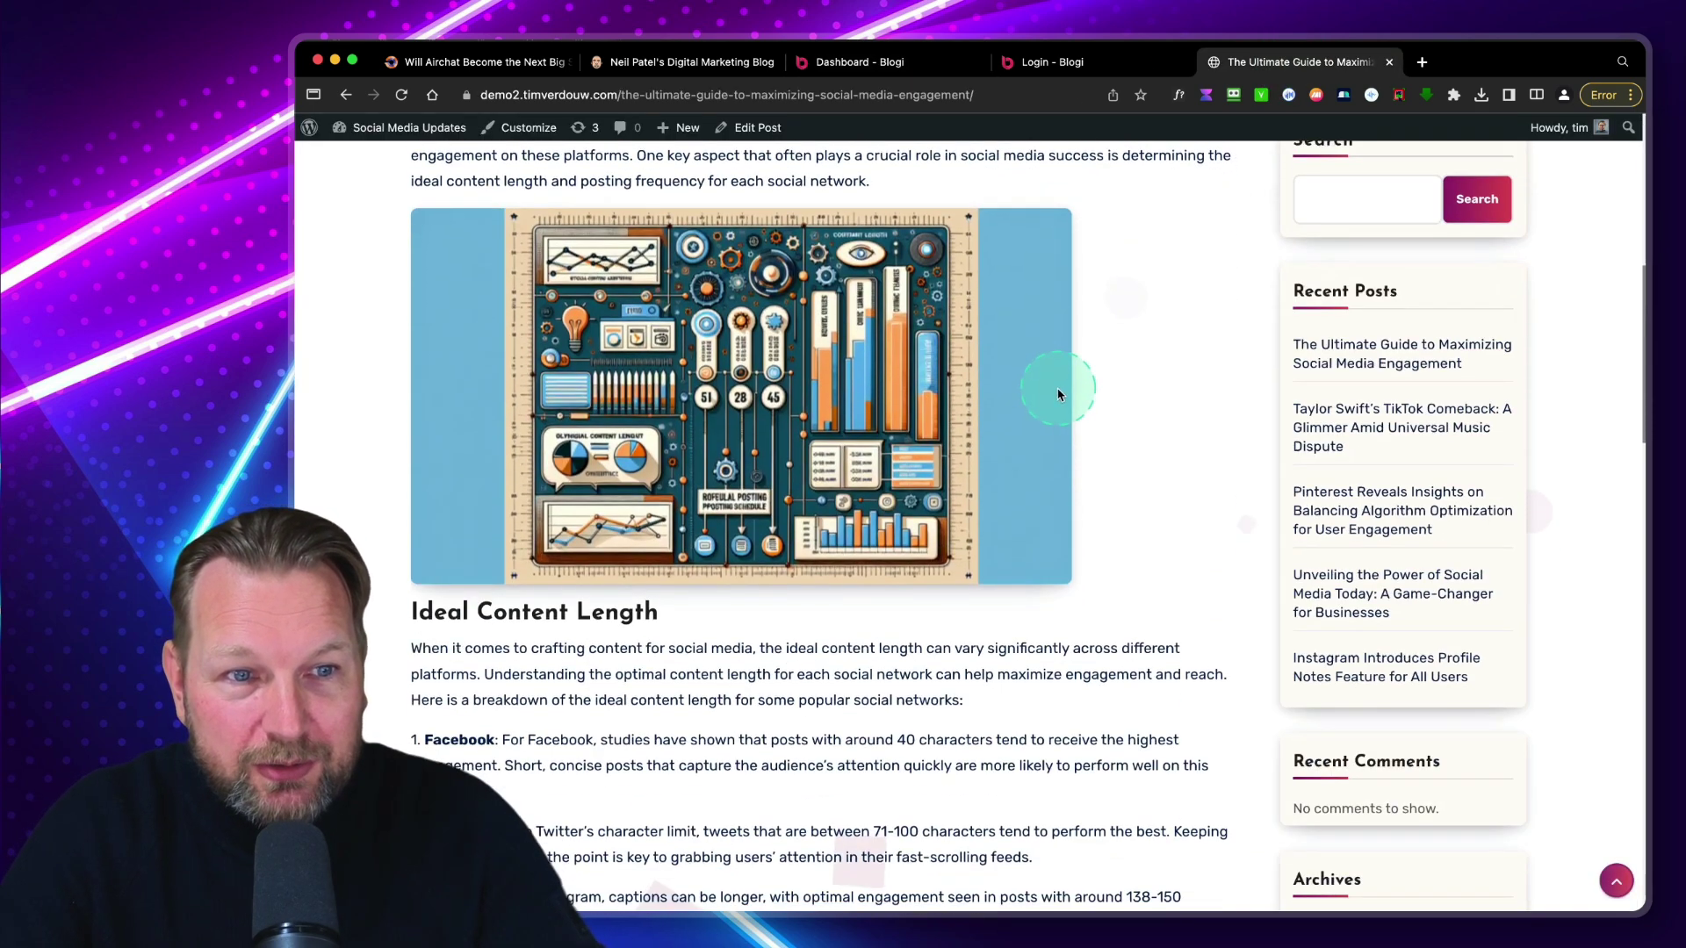
scroll(1065, 384, "up", 10)
left_click(492, 227)
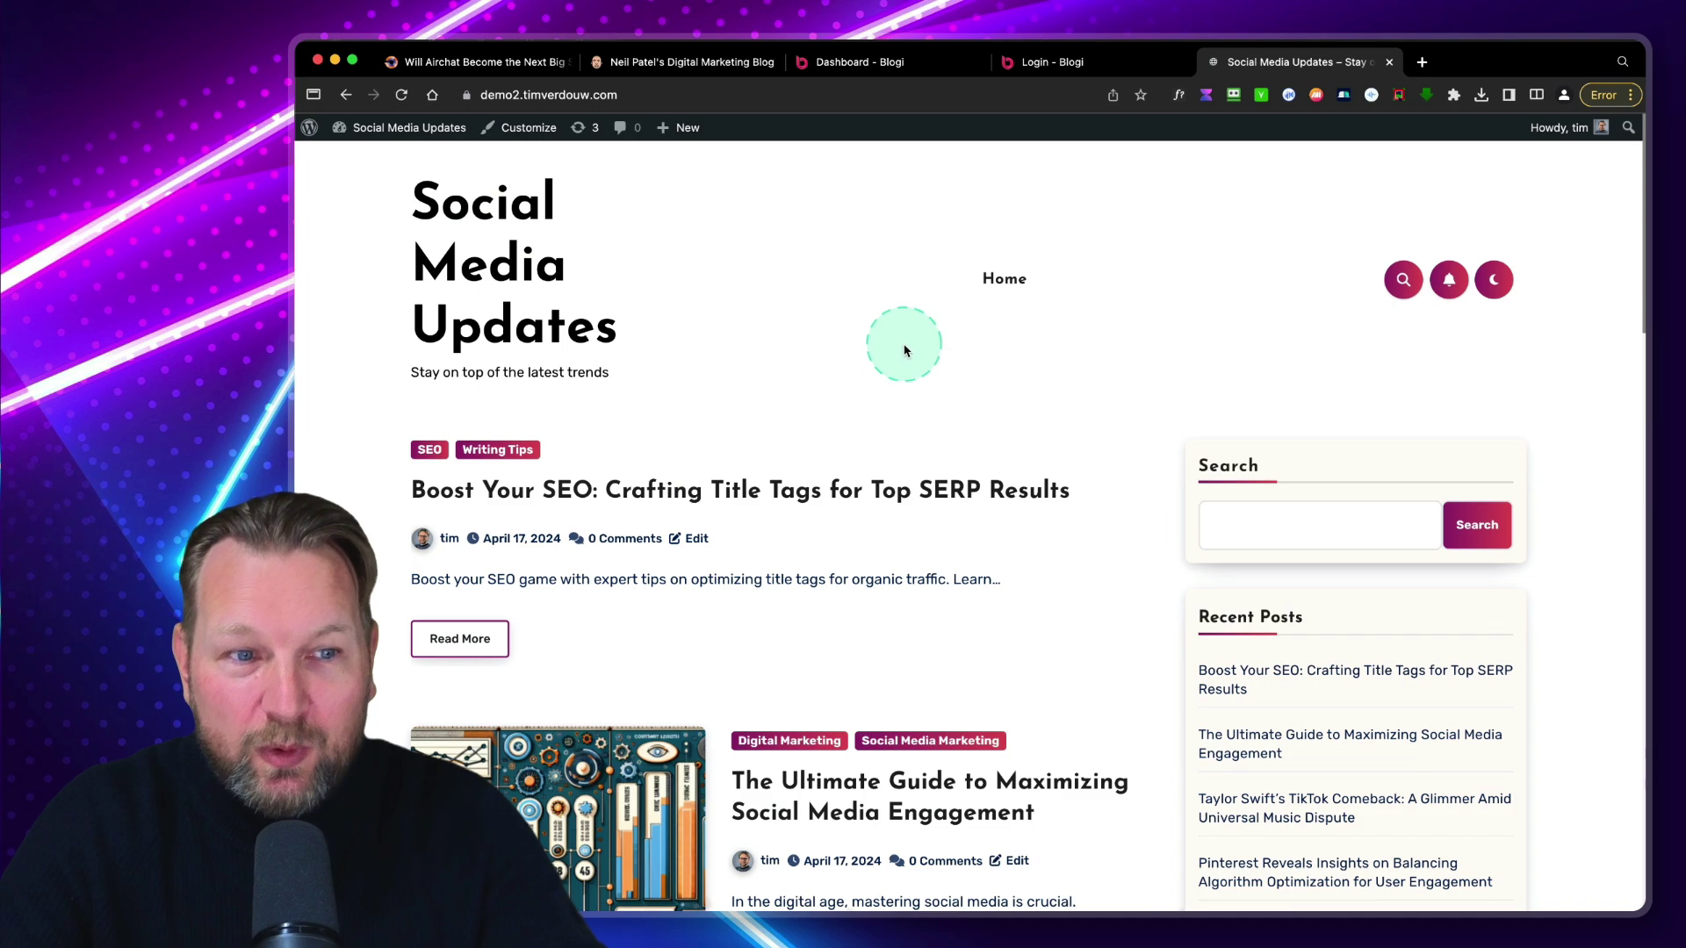
scroll(905, 347, "down", 8)
scroll(904, 352, "down", 4)
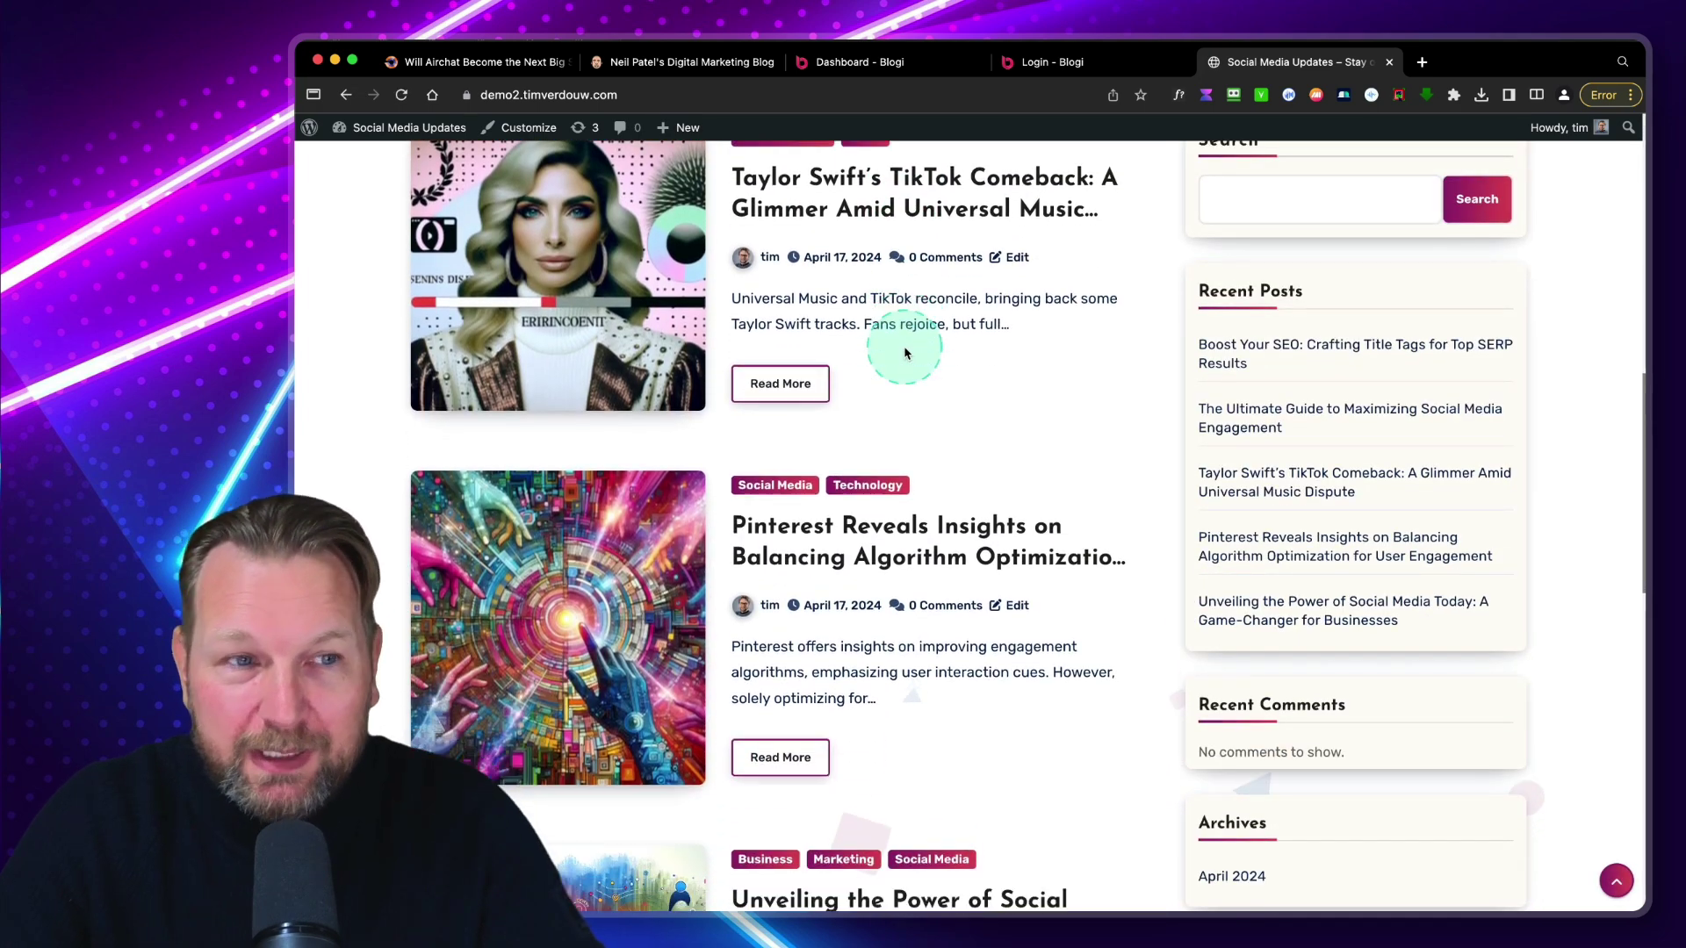
scroll(905, 352, "down", 7)
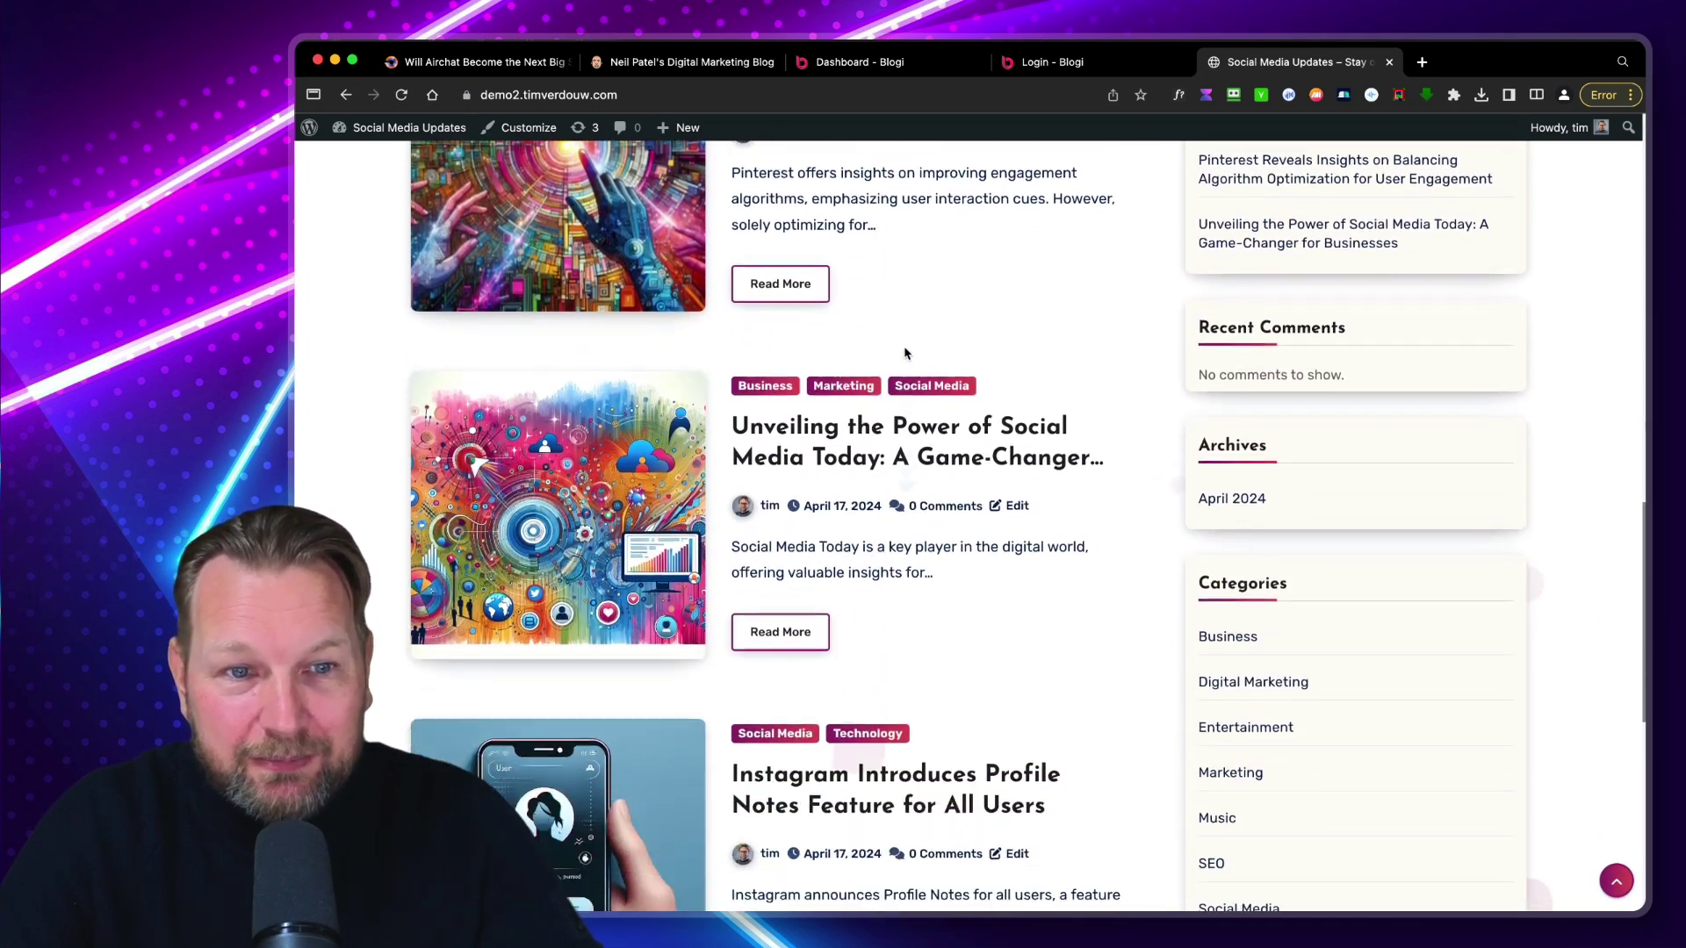
scroll(904, 351, "down", 3)
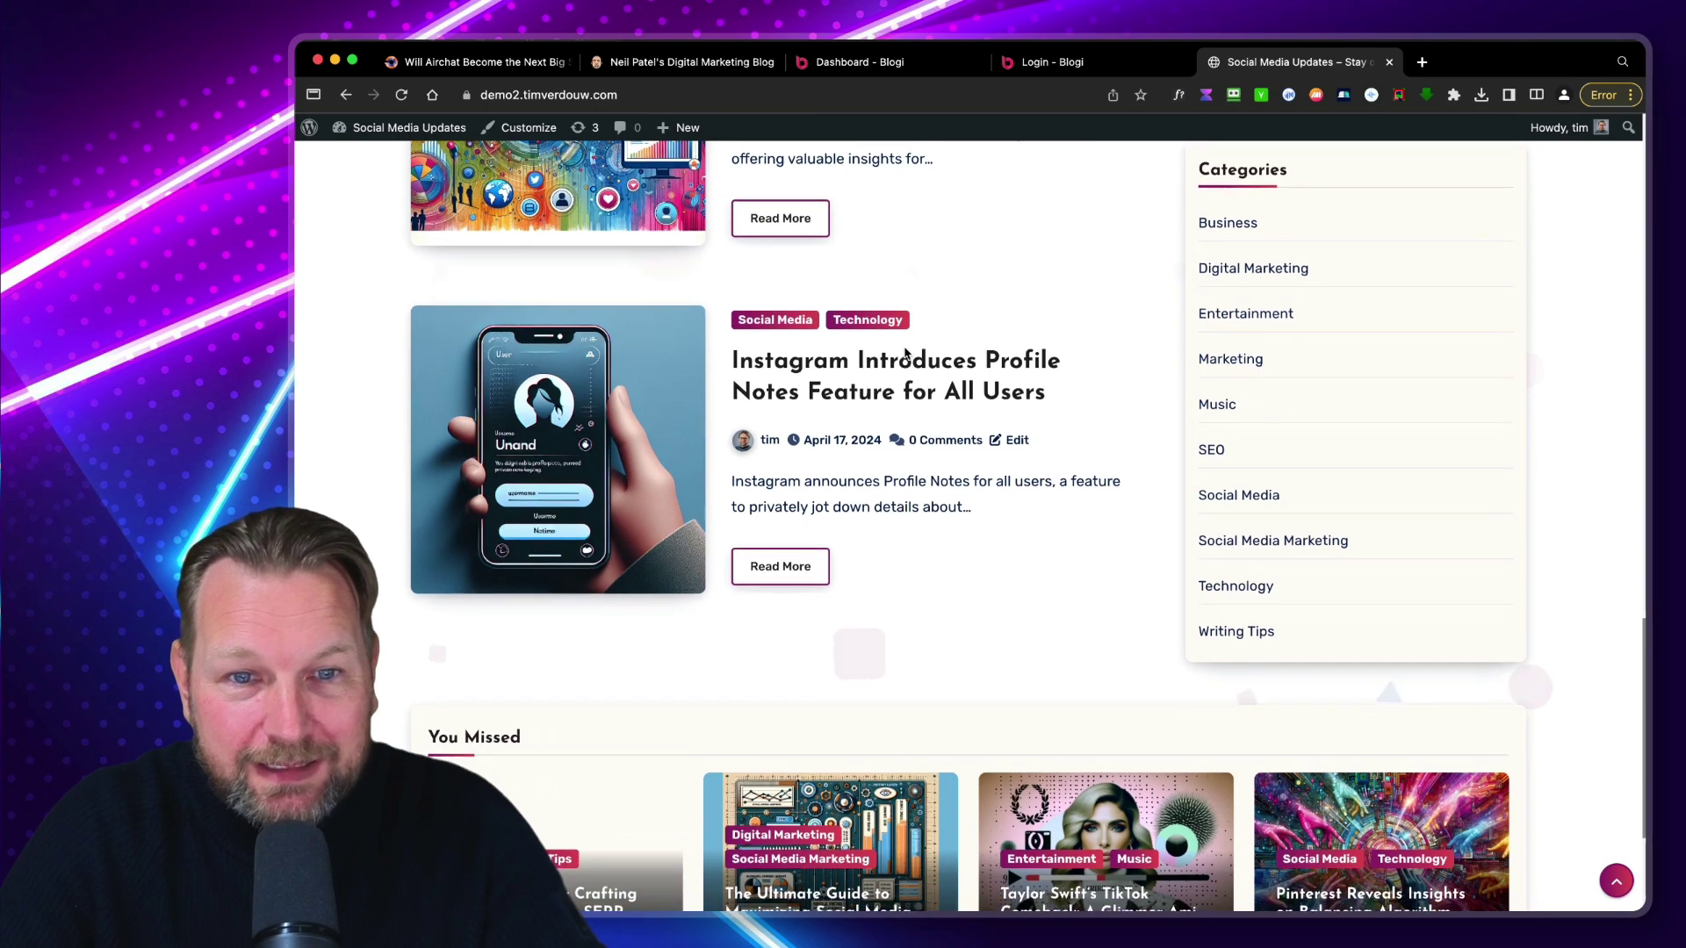
scroll(904, 351, "up", 9)
scroll(904, 351, "up", 7)
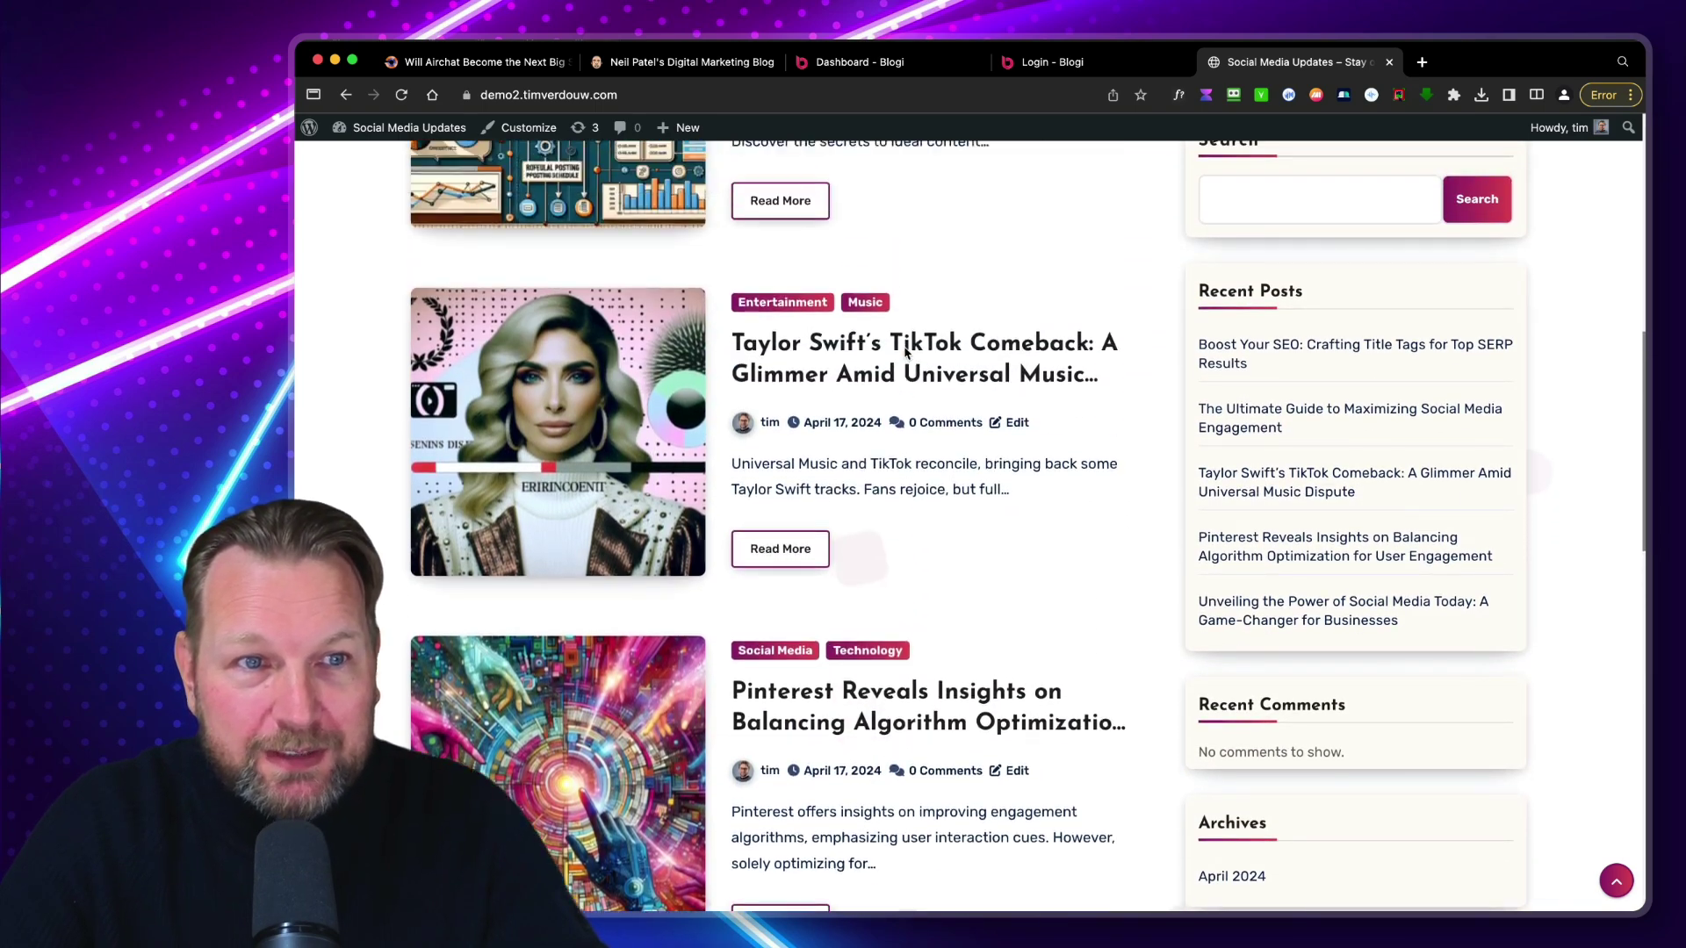